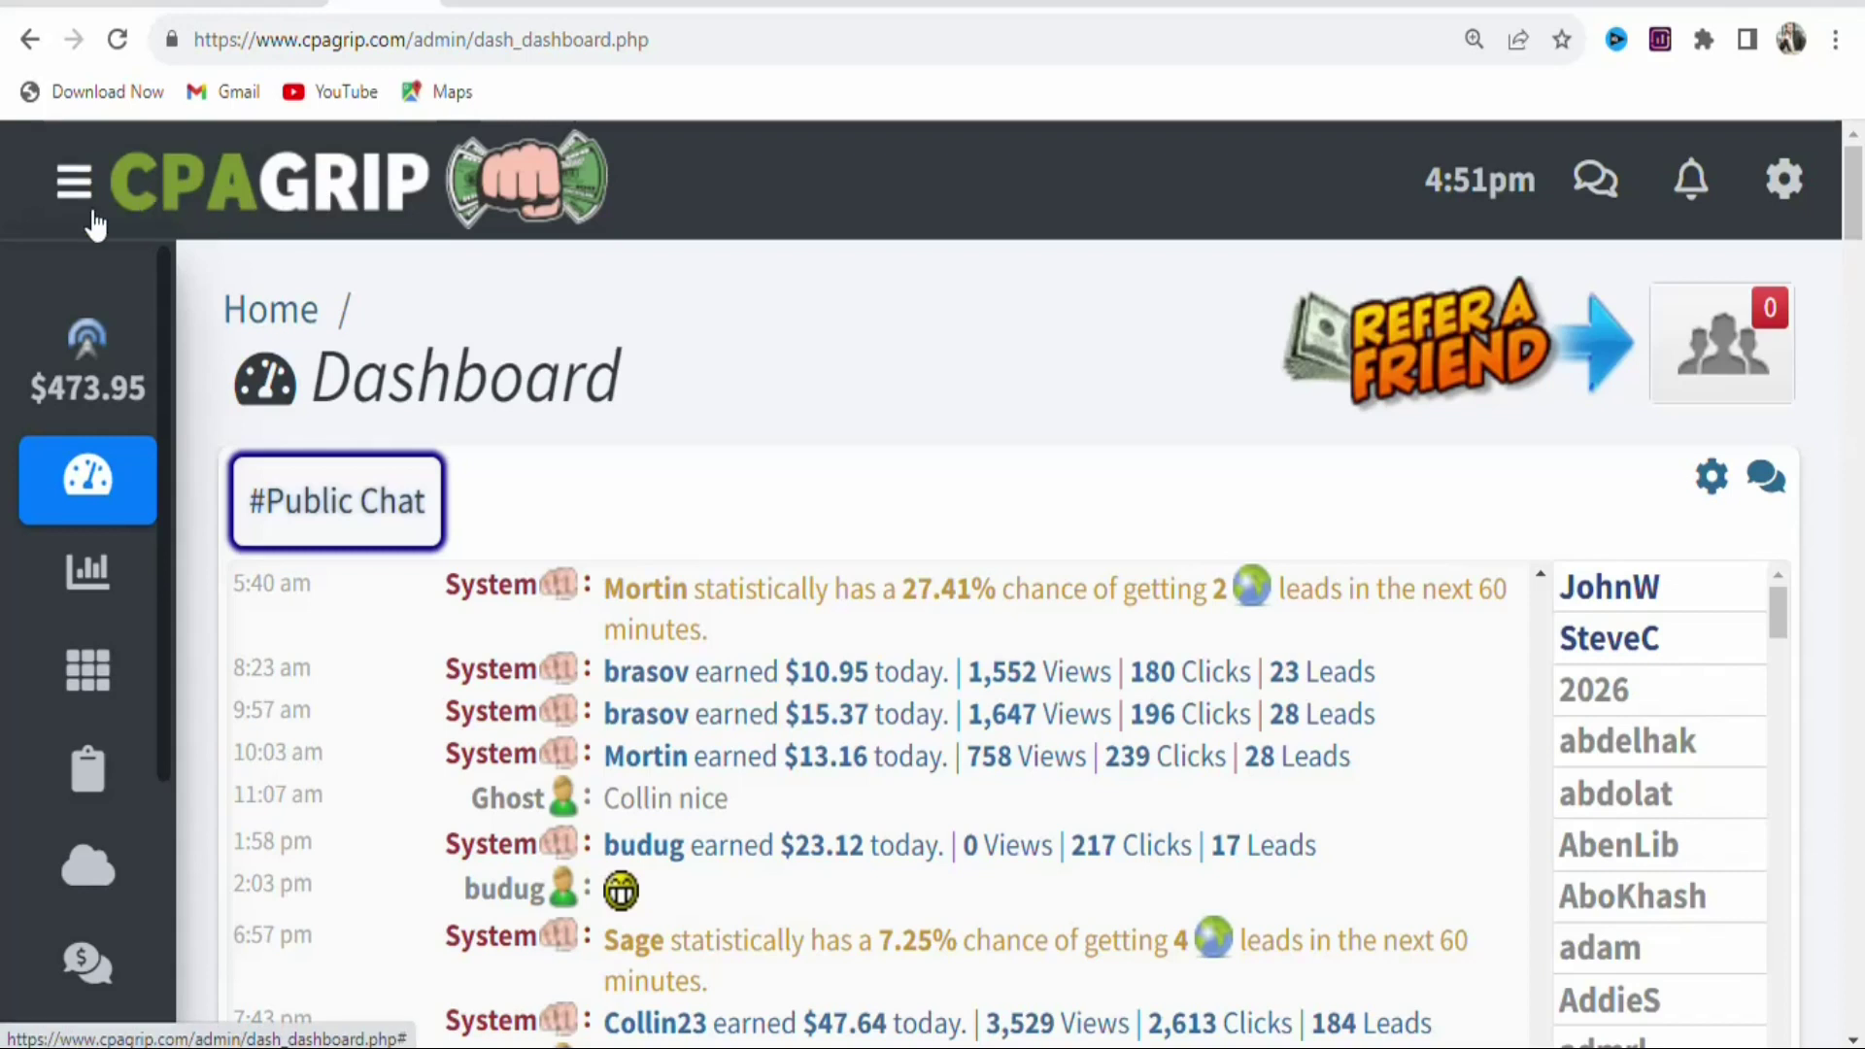
Open the My Offers list in the Offer Tools section.
mouse_move(39, 323)
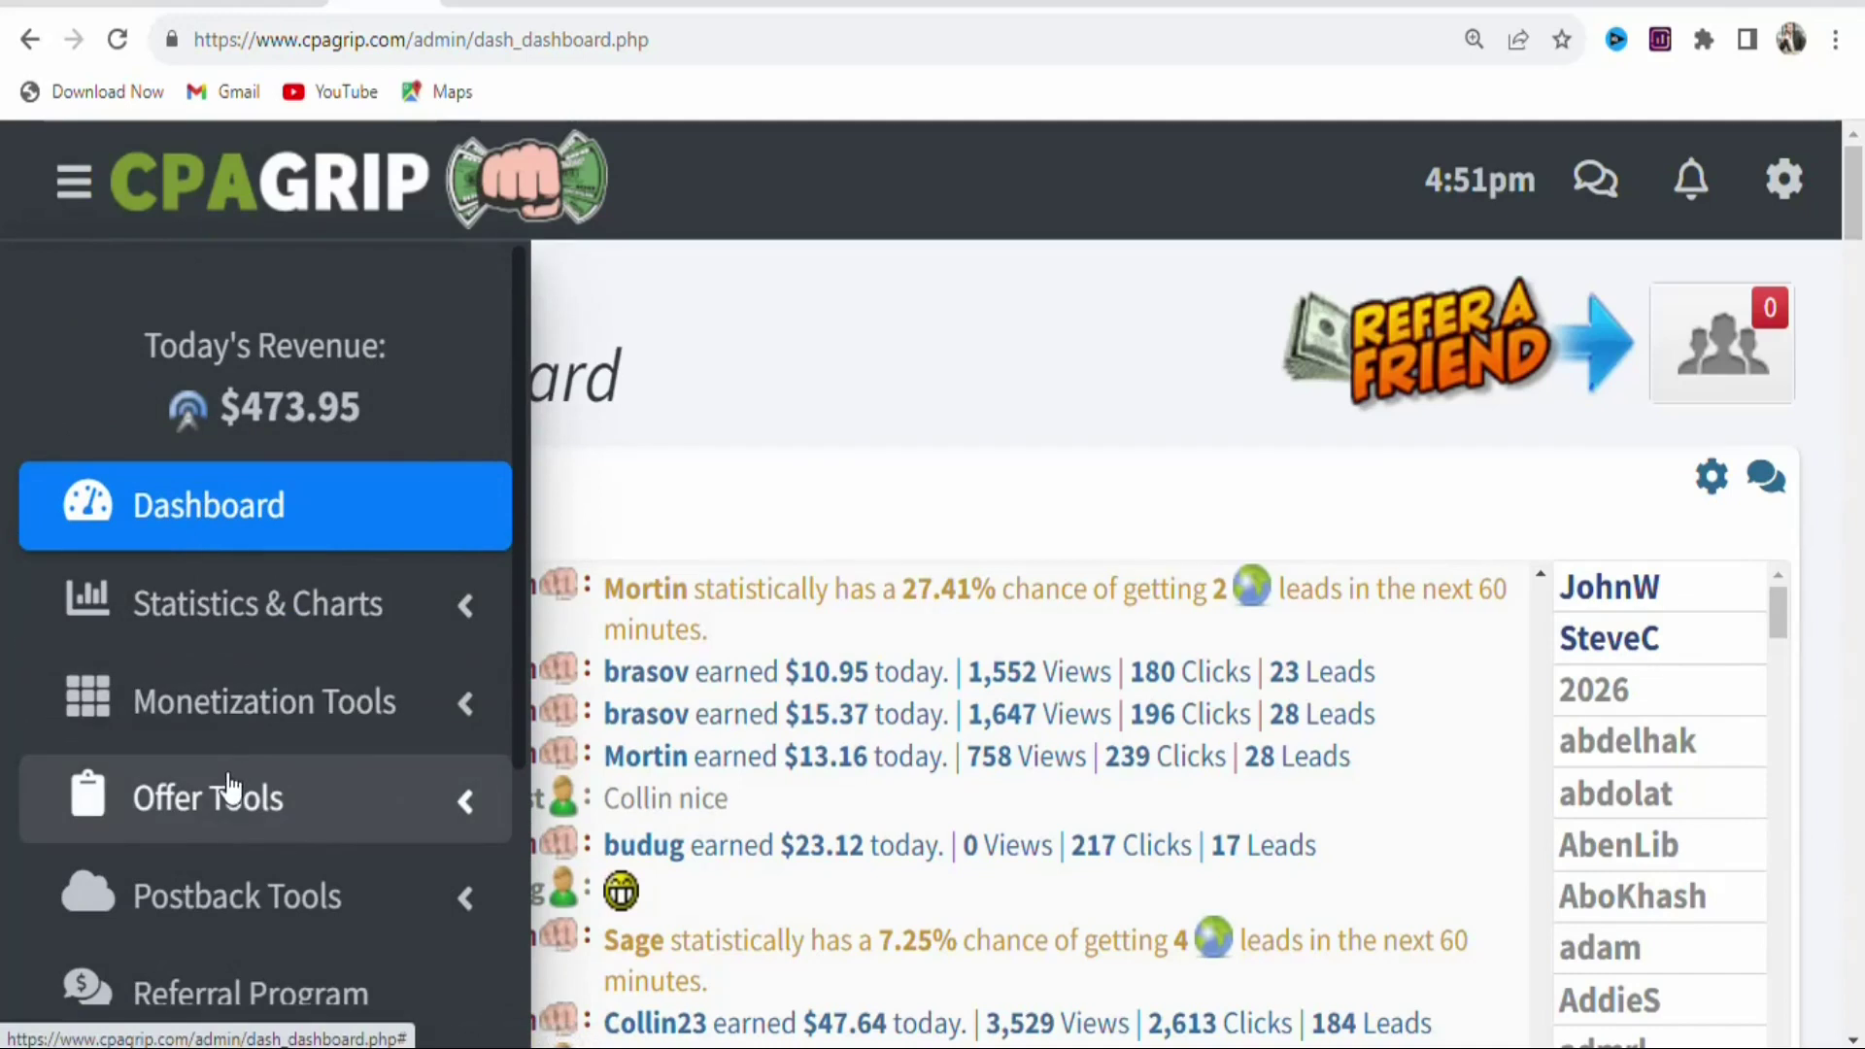
left_click(234, 789)
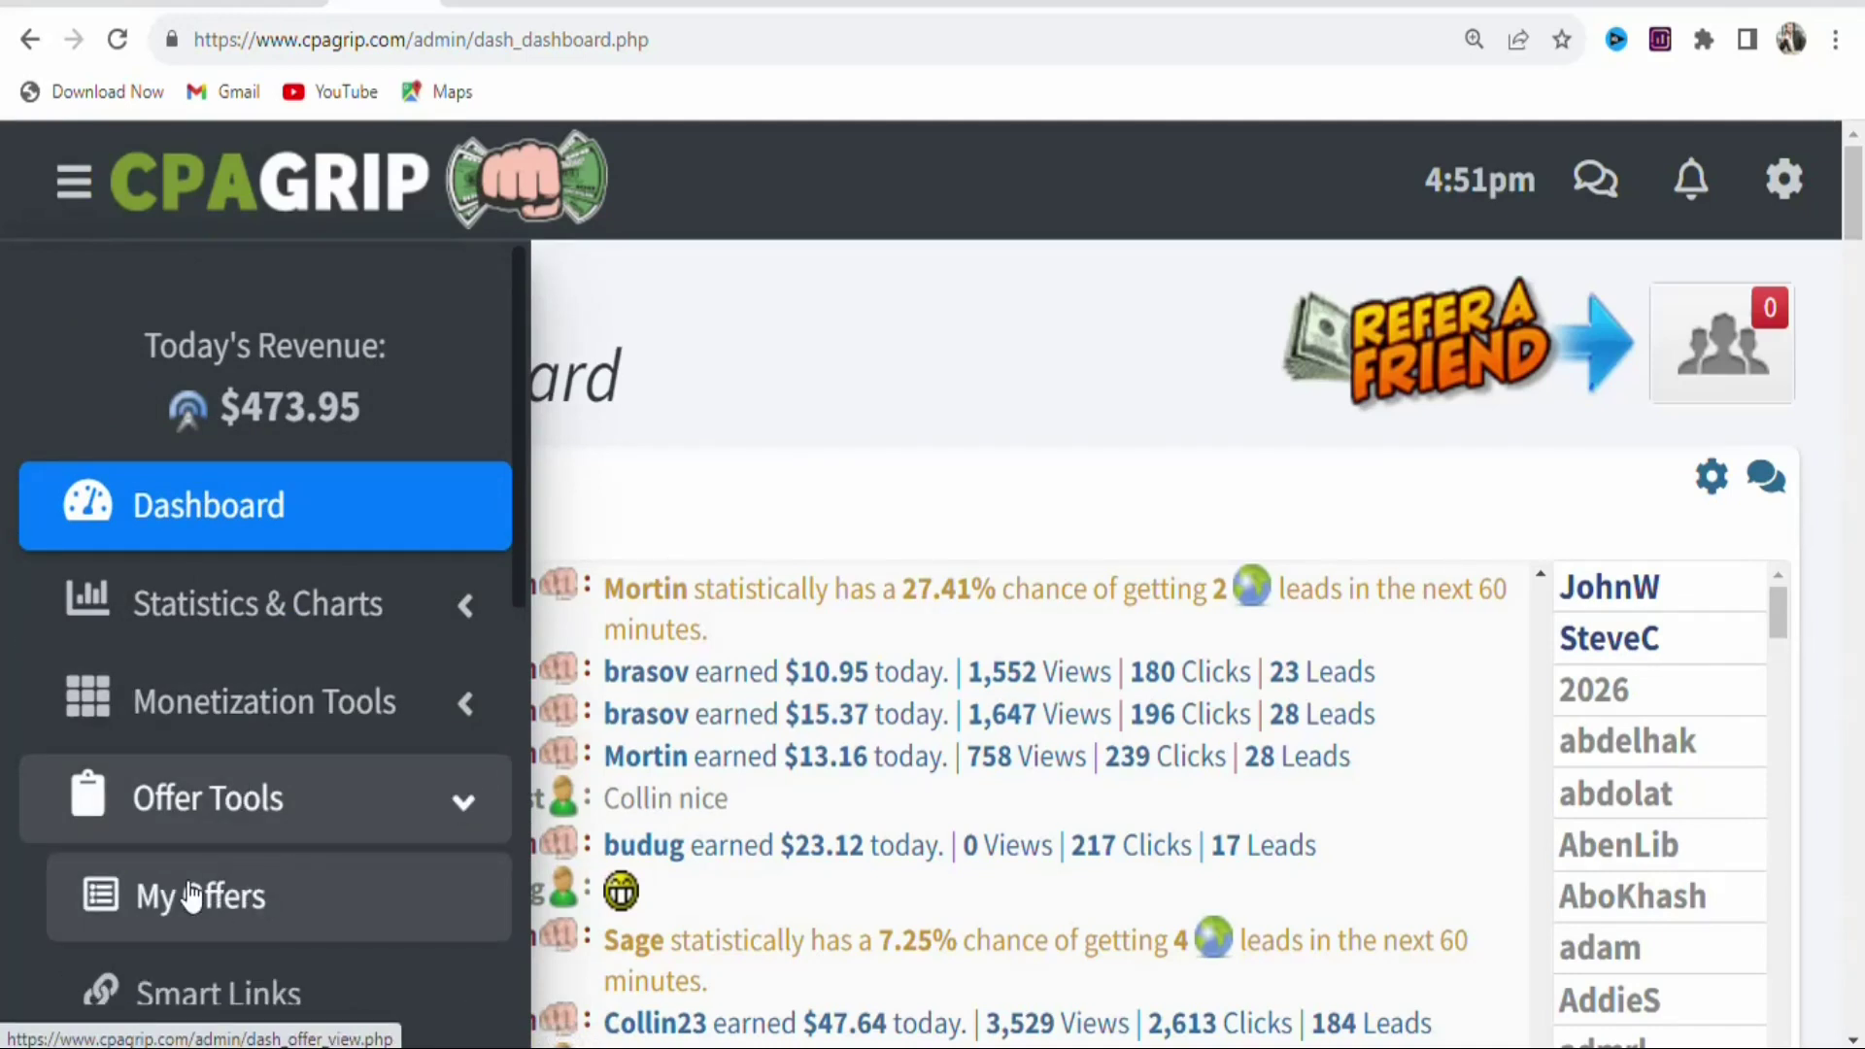
left_click(193, 896)
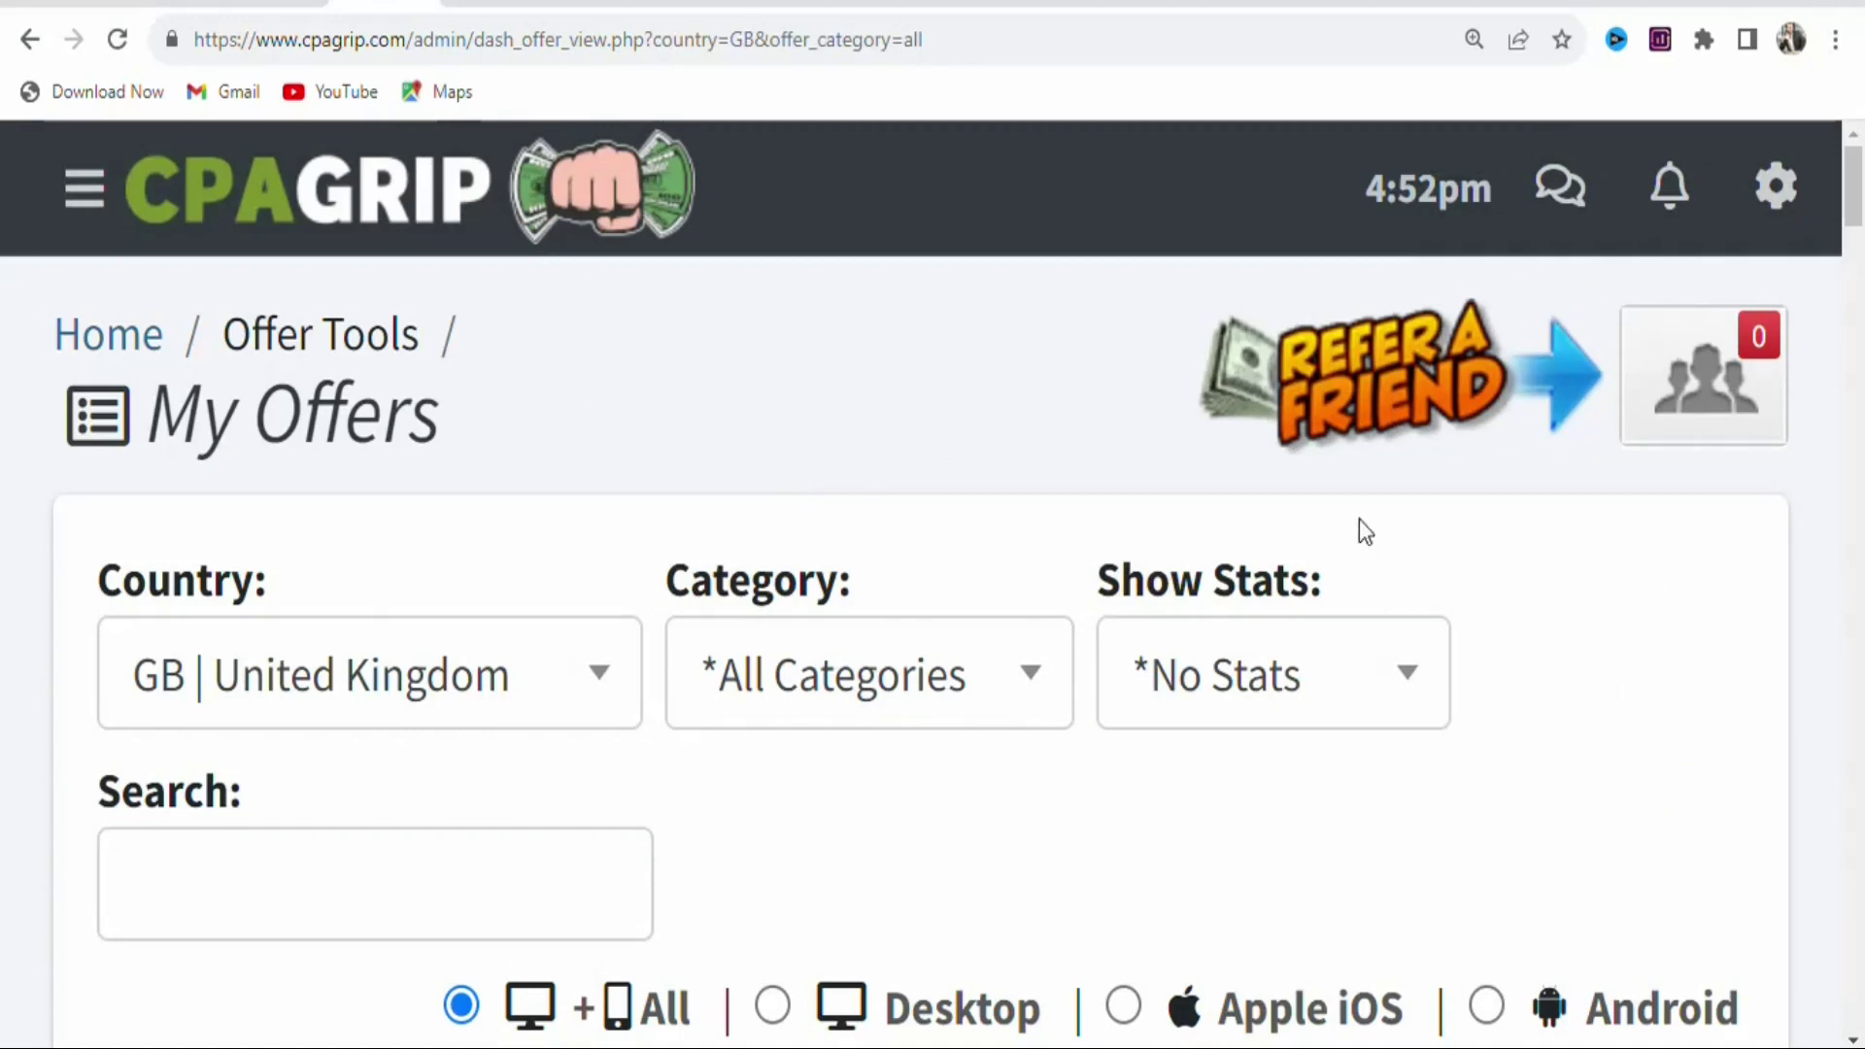
Filter the offers by country to AU | Australia.
left_click_drag(1855, 206, 1857, 457)
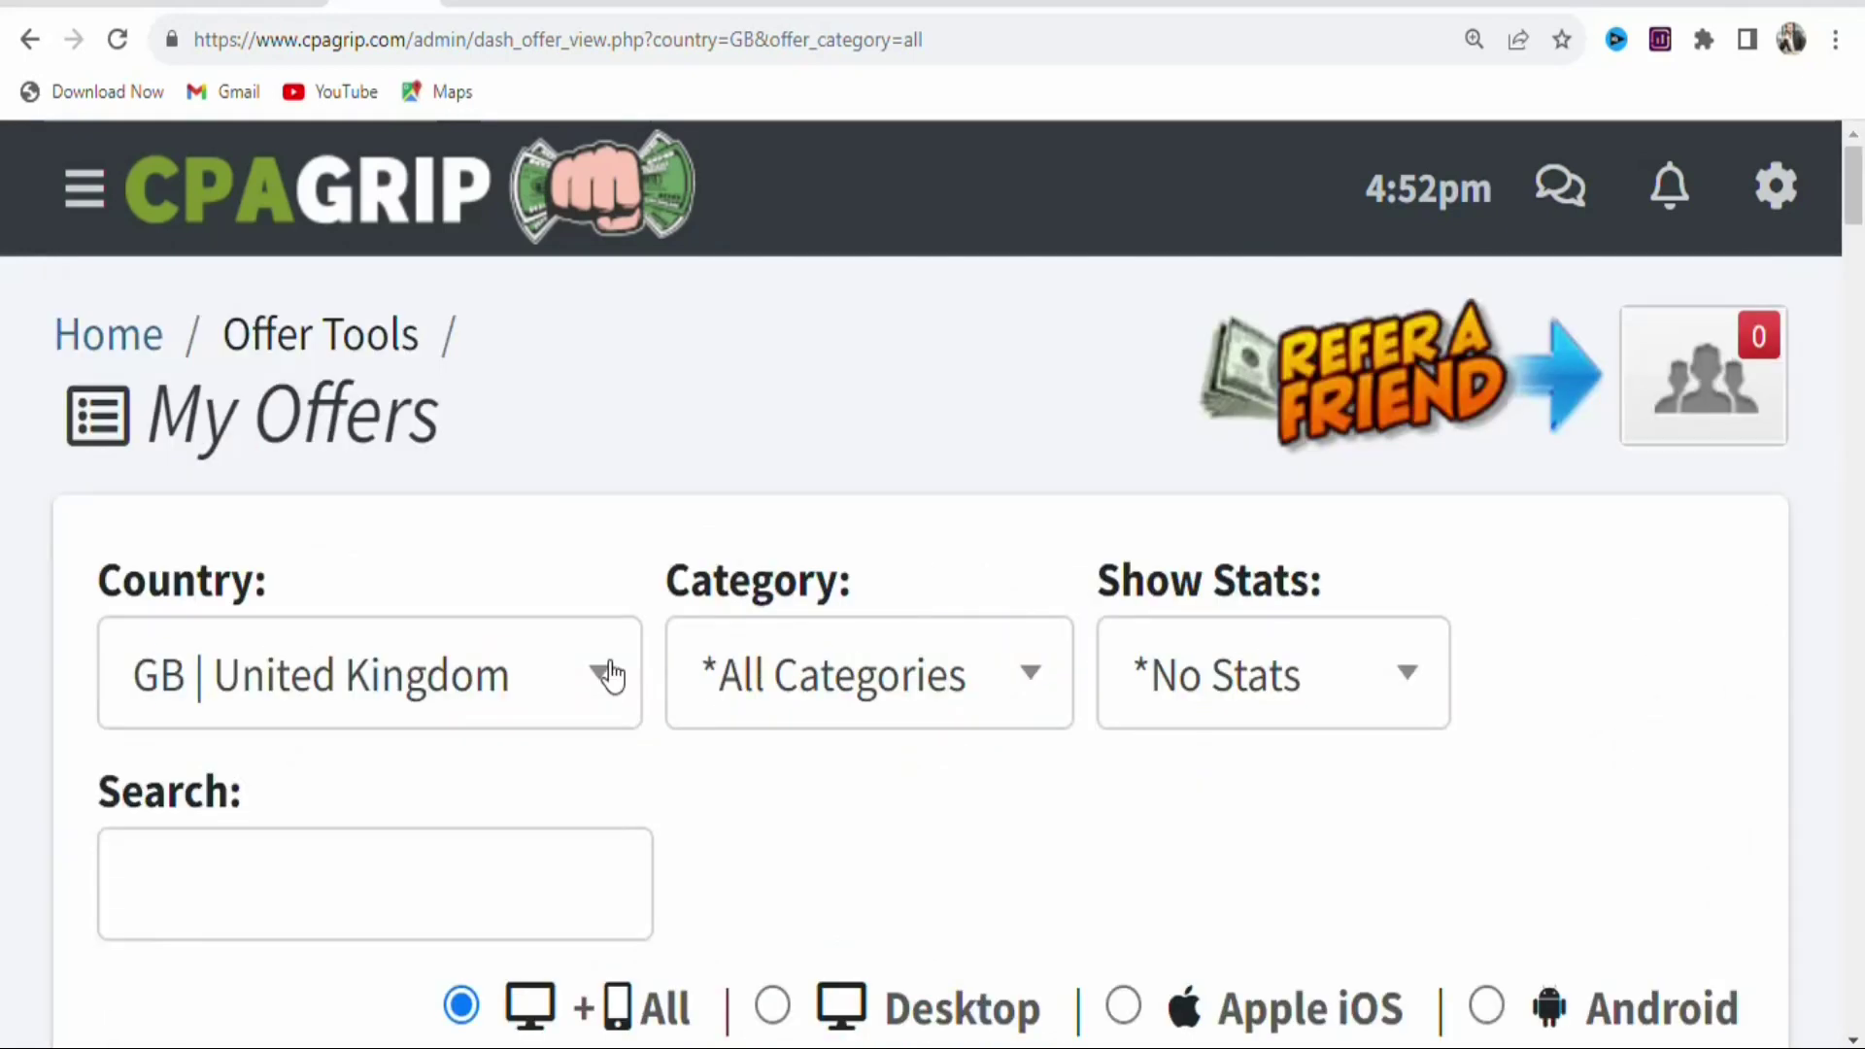
left_click(608, 670)
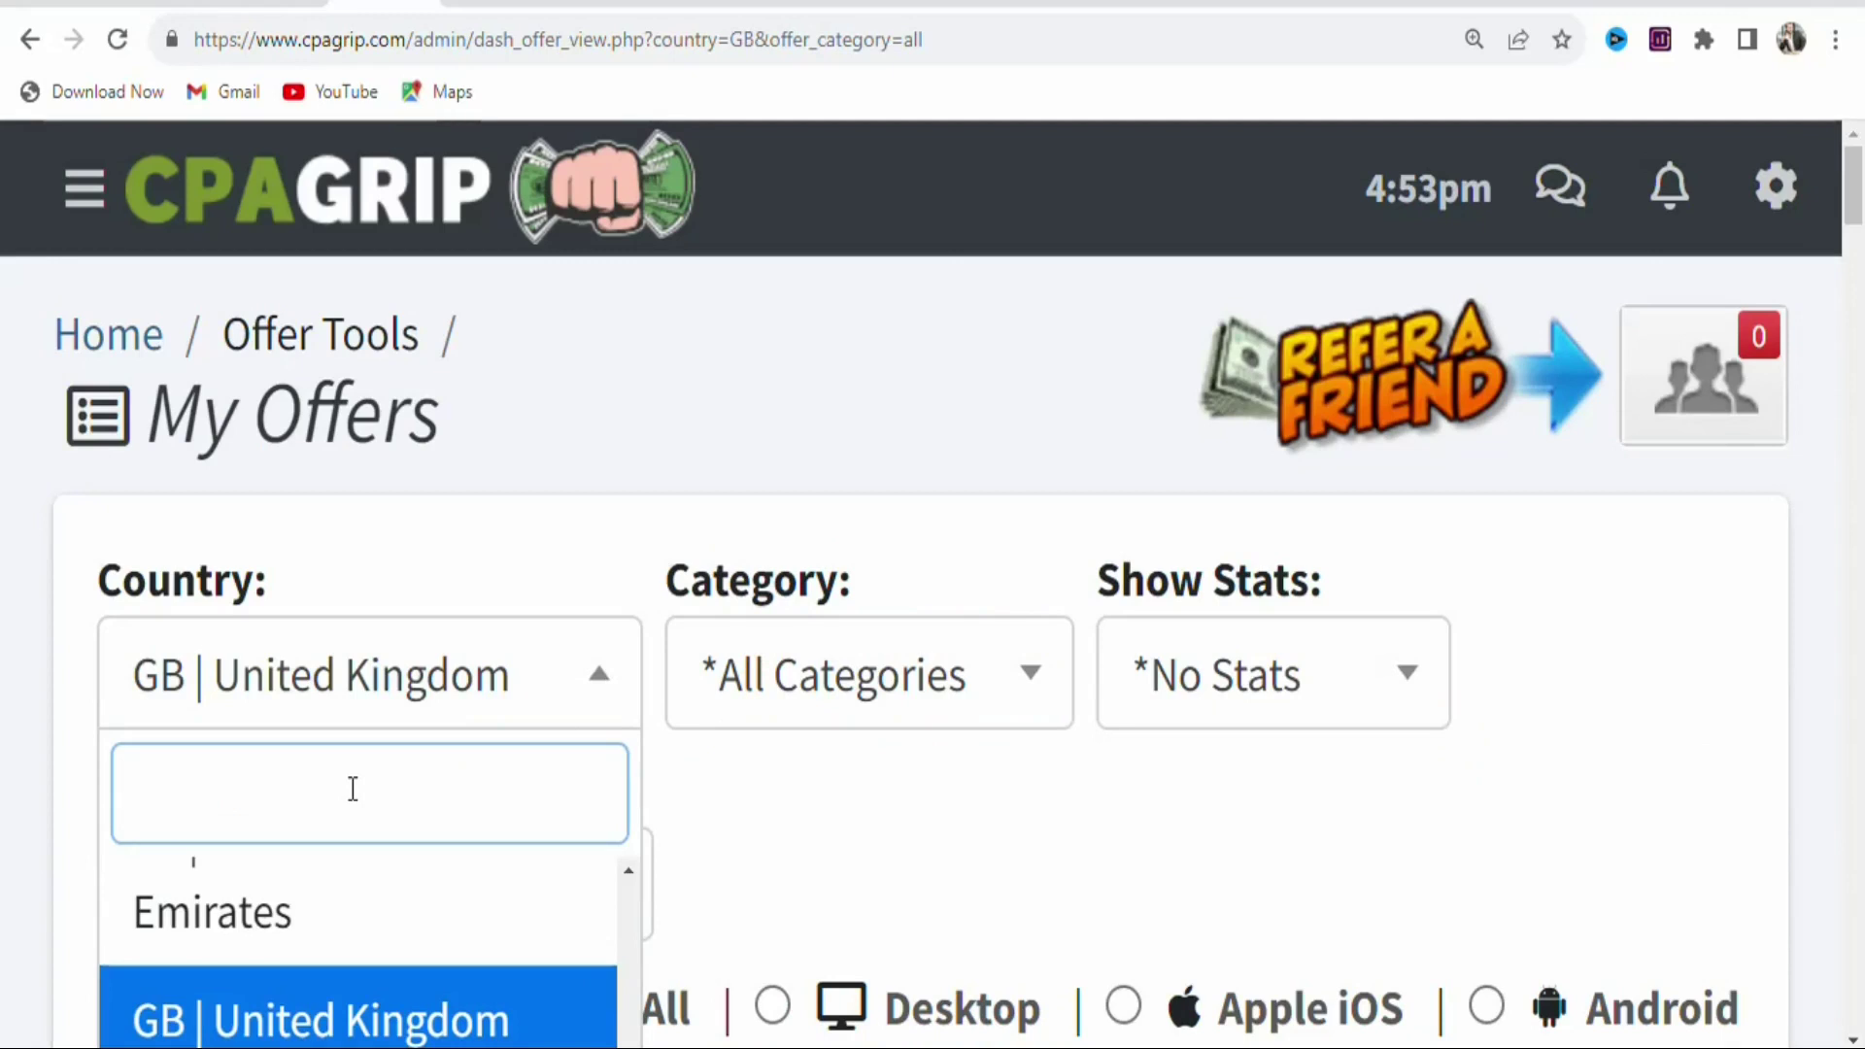
type("au")
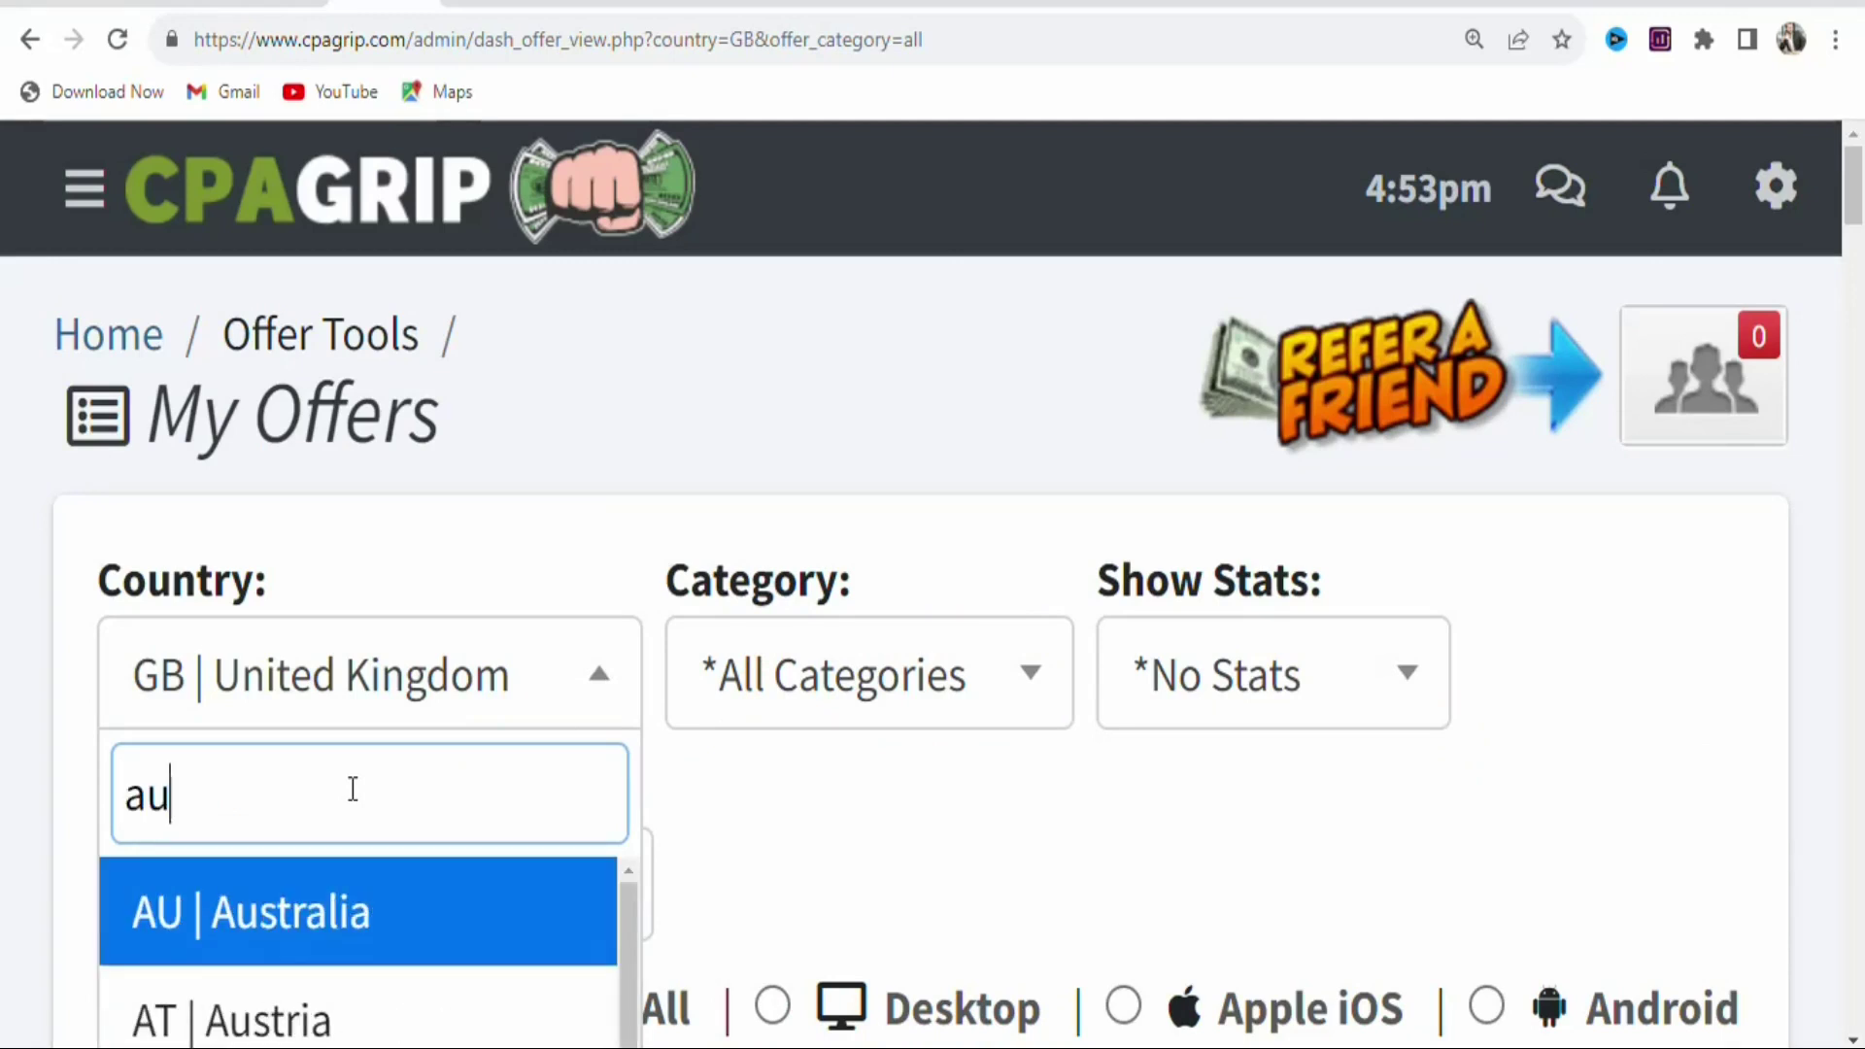
left_click(285, 916)
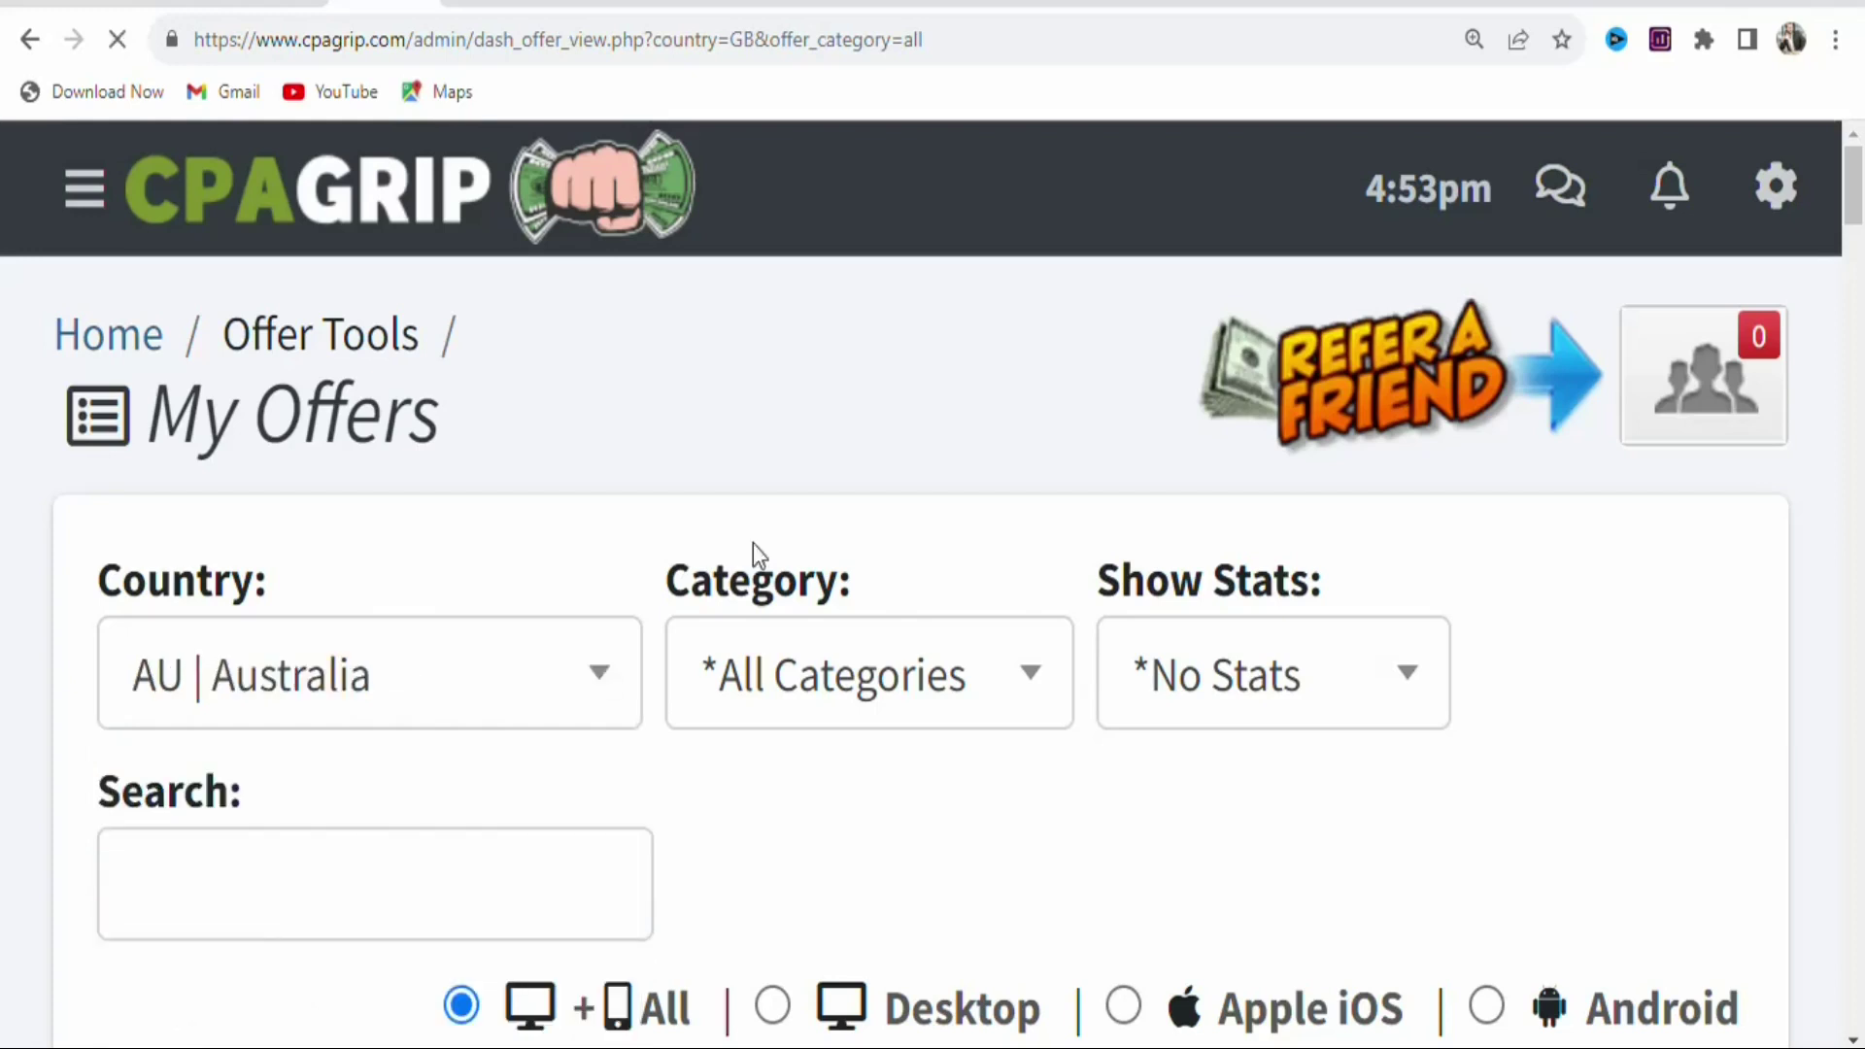
Review the Australian offers, checking the payout and supported devices of "Claim Your Aldi 500$ Voucher Now!".
scroll(1855, 306, "down", 8)
left_click_drag(1856, 306, 1856, 421)
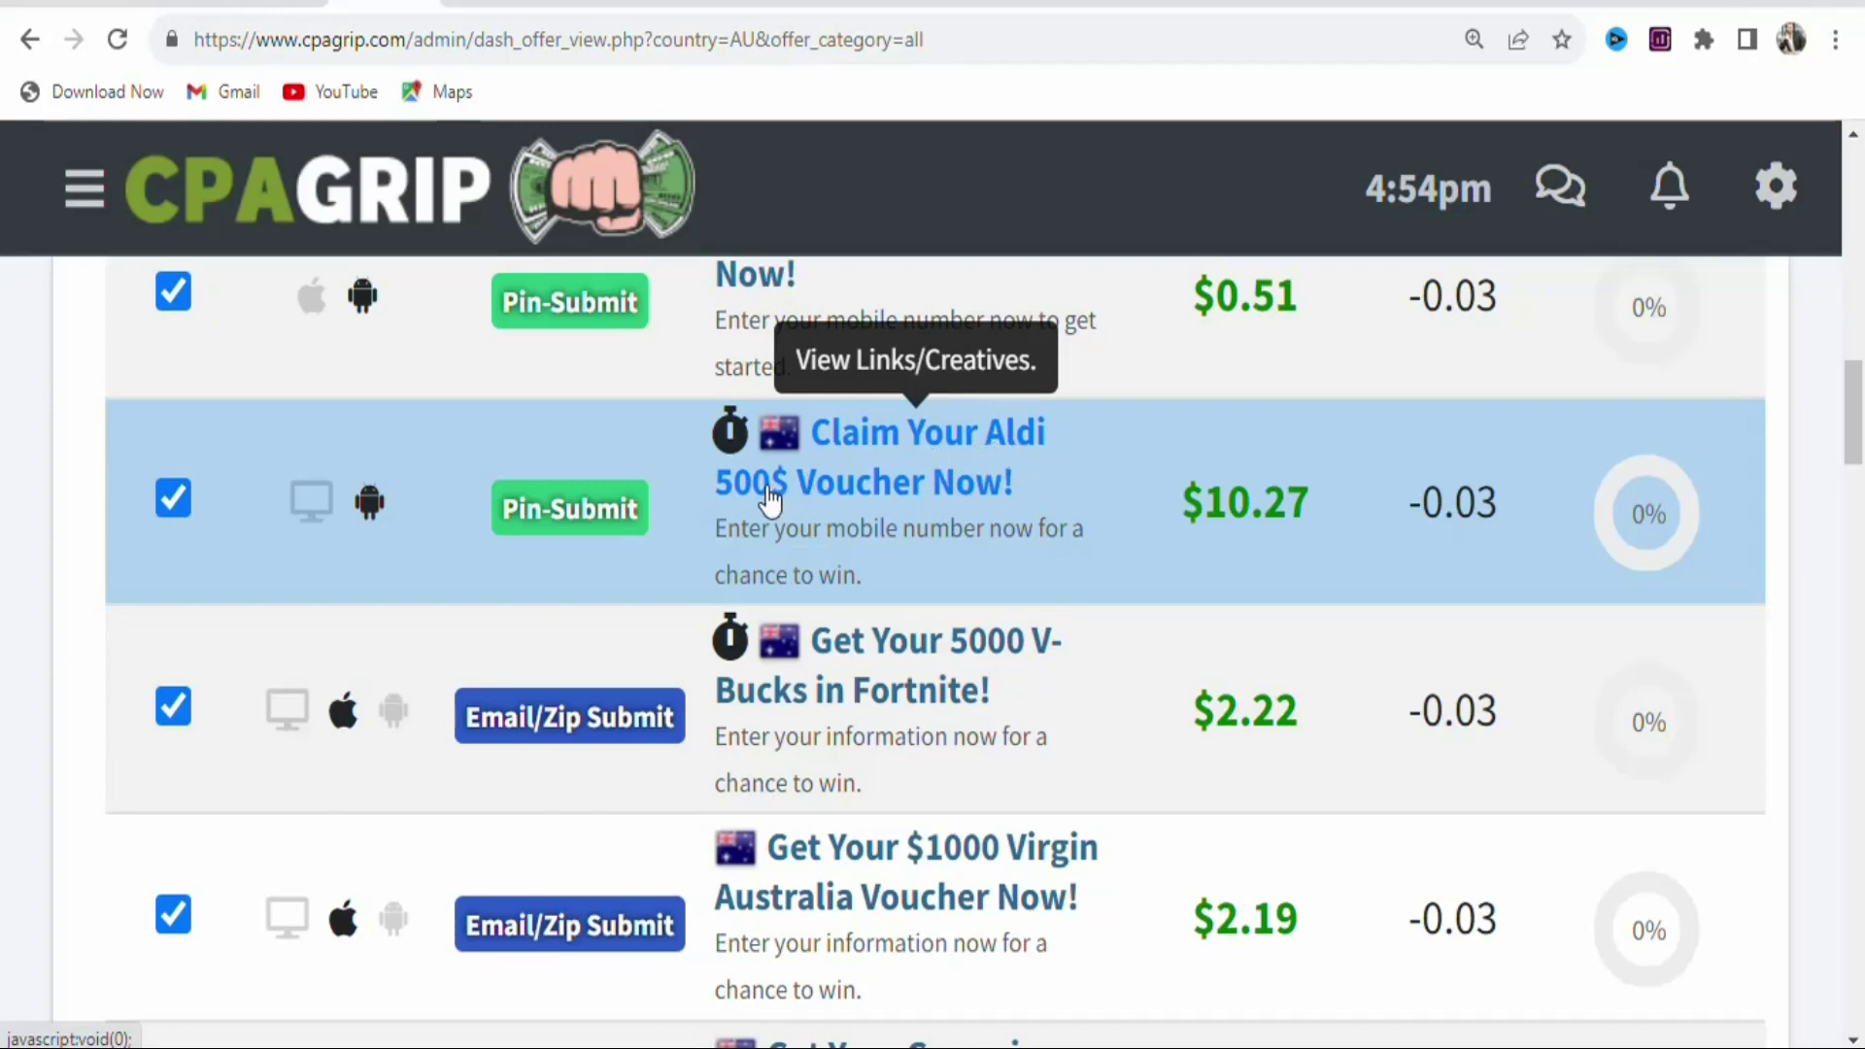
mouse_move(370, 514)
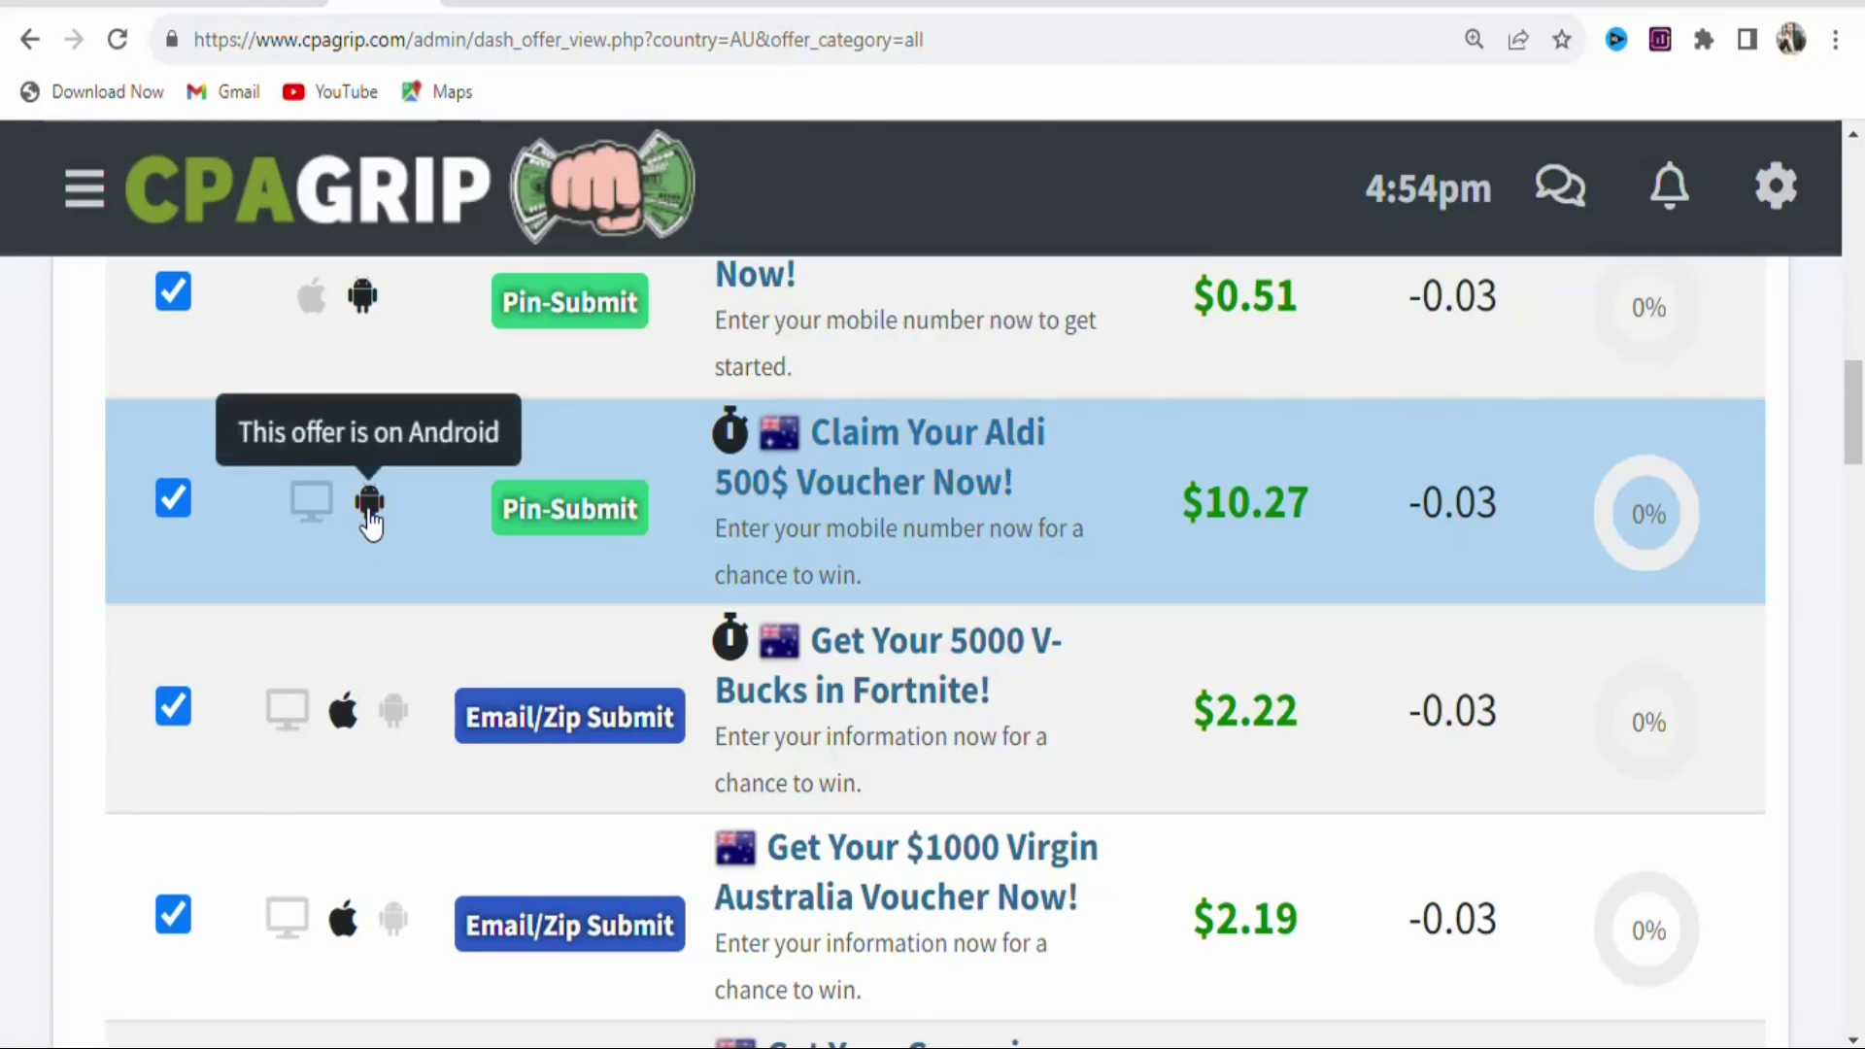
mouse_move(314, 518)
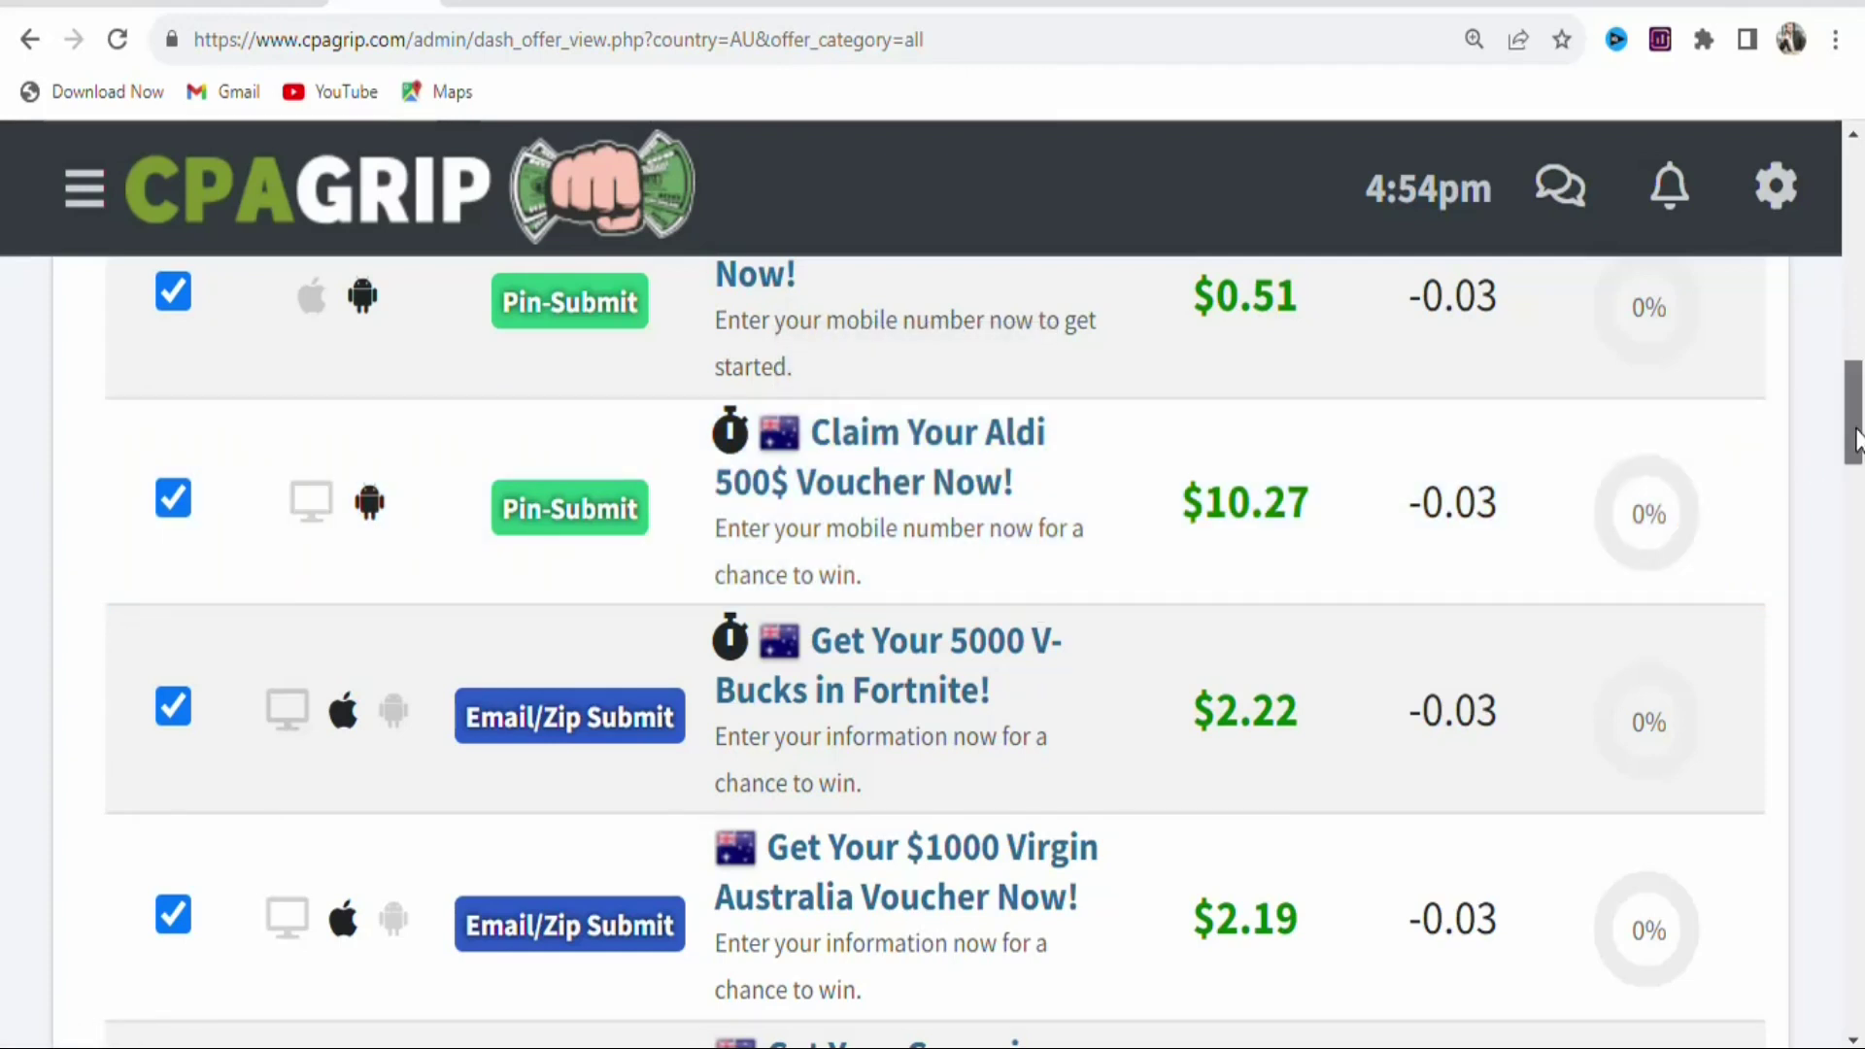
left_click_drag(1856, 437, 1856, 222)
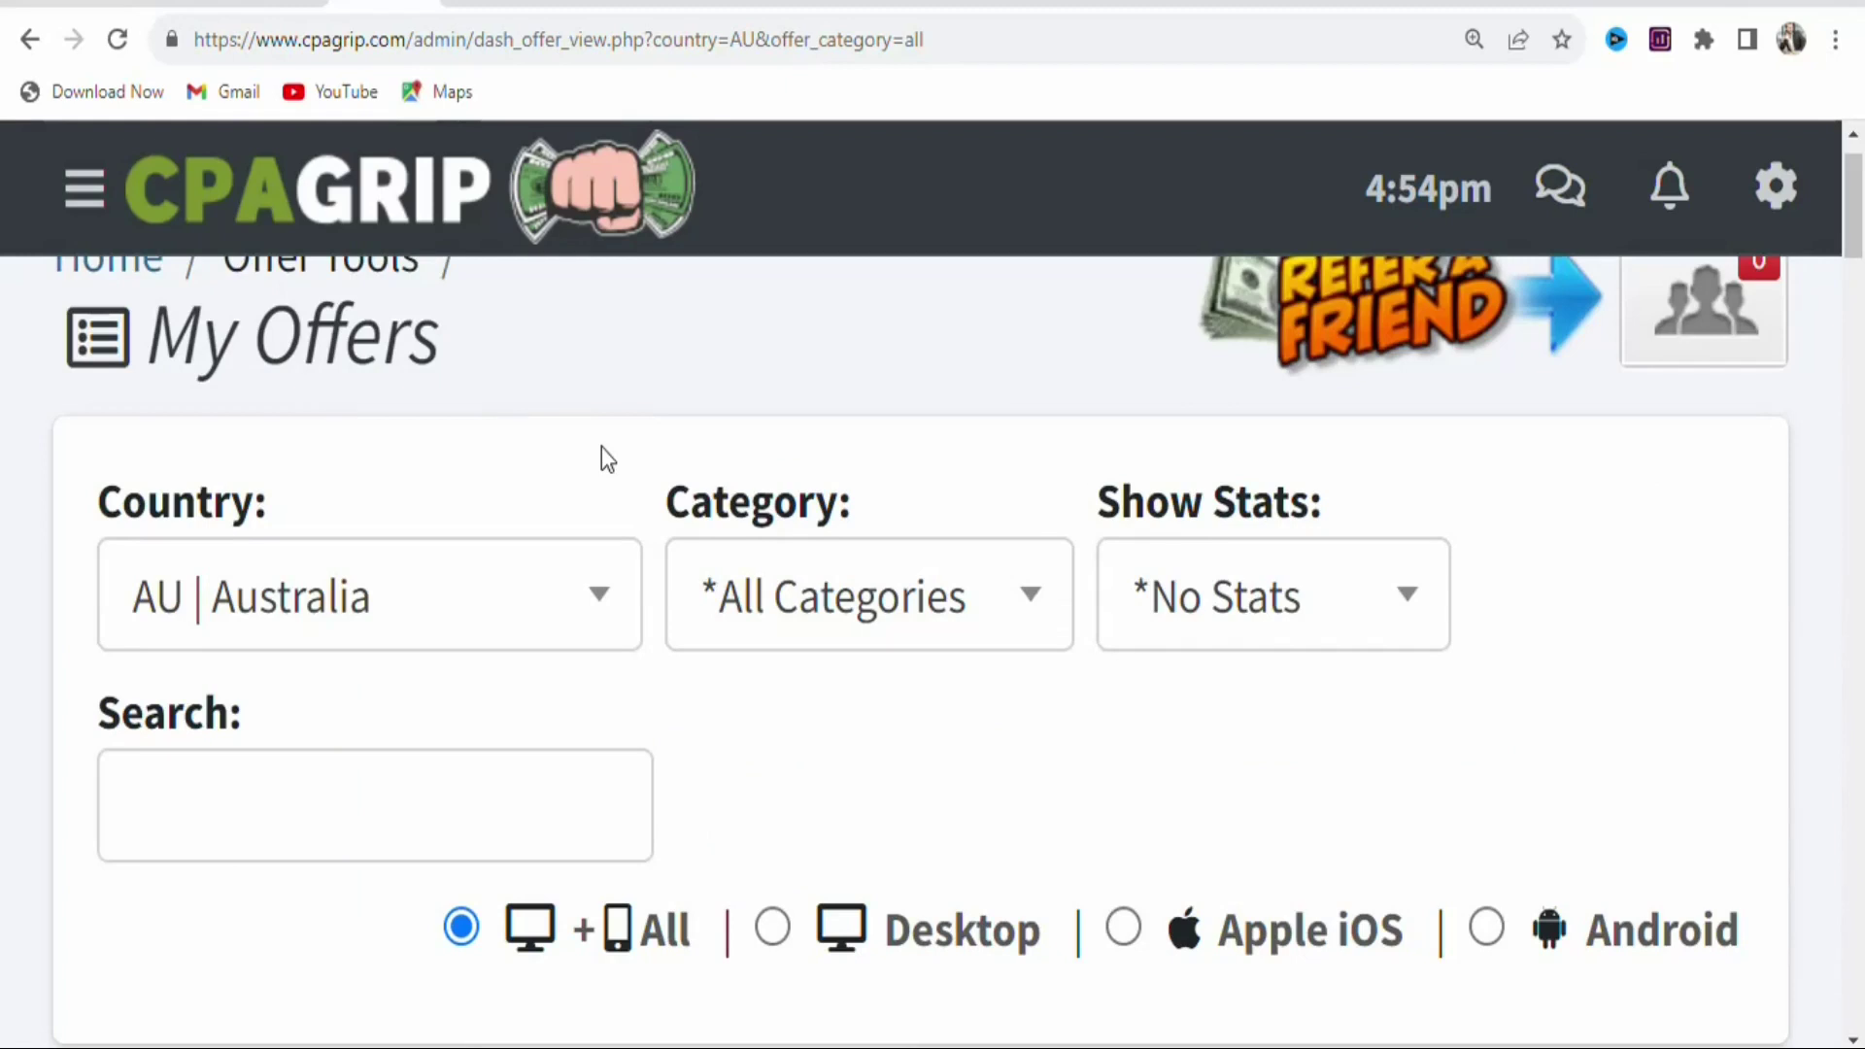
mouse_move(1857, 194)
left_mouse_down()
mouse_move(1856, 420)
mouse_move(1857, 195)
left_mouse_up()
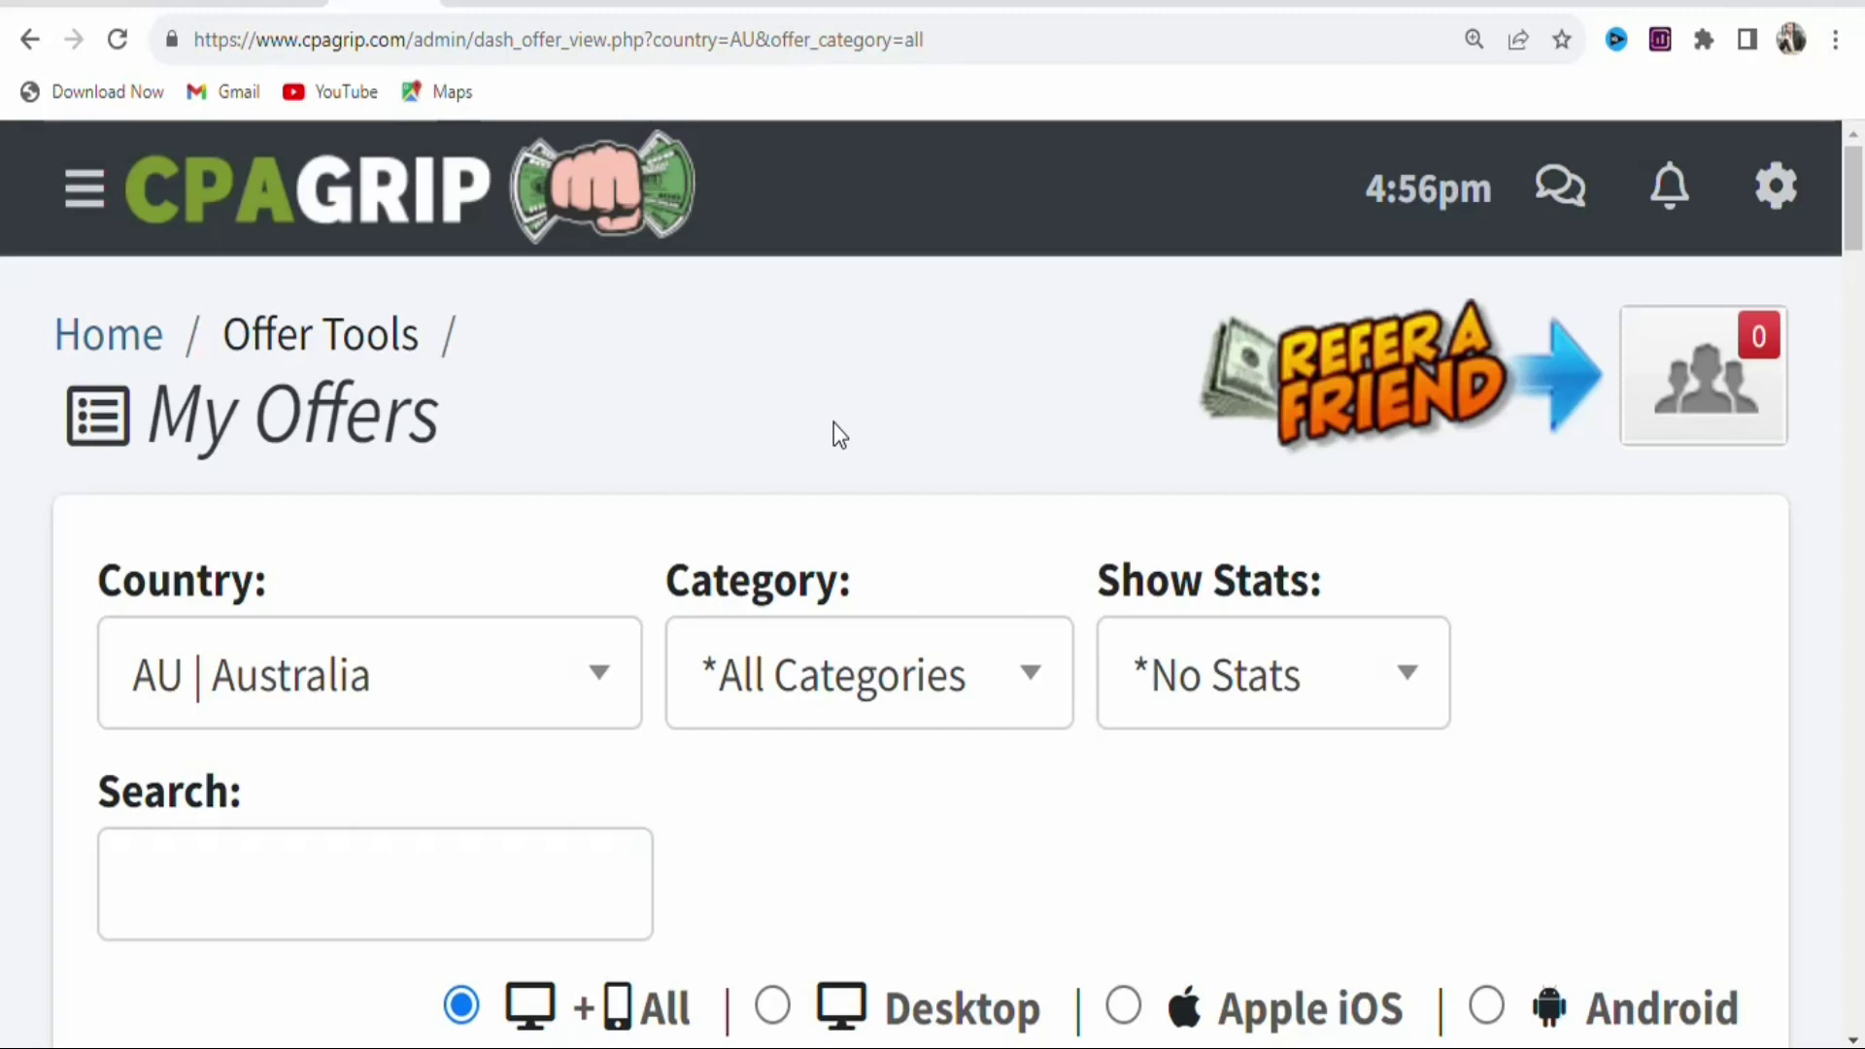
left_click_drag(1857, 248, 1858, 276)
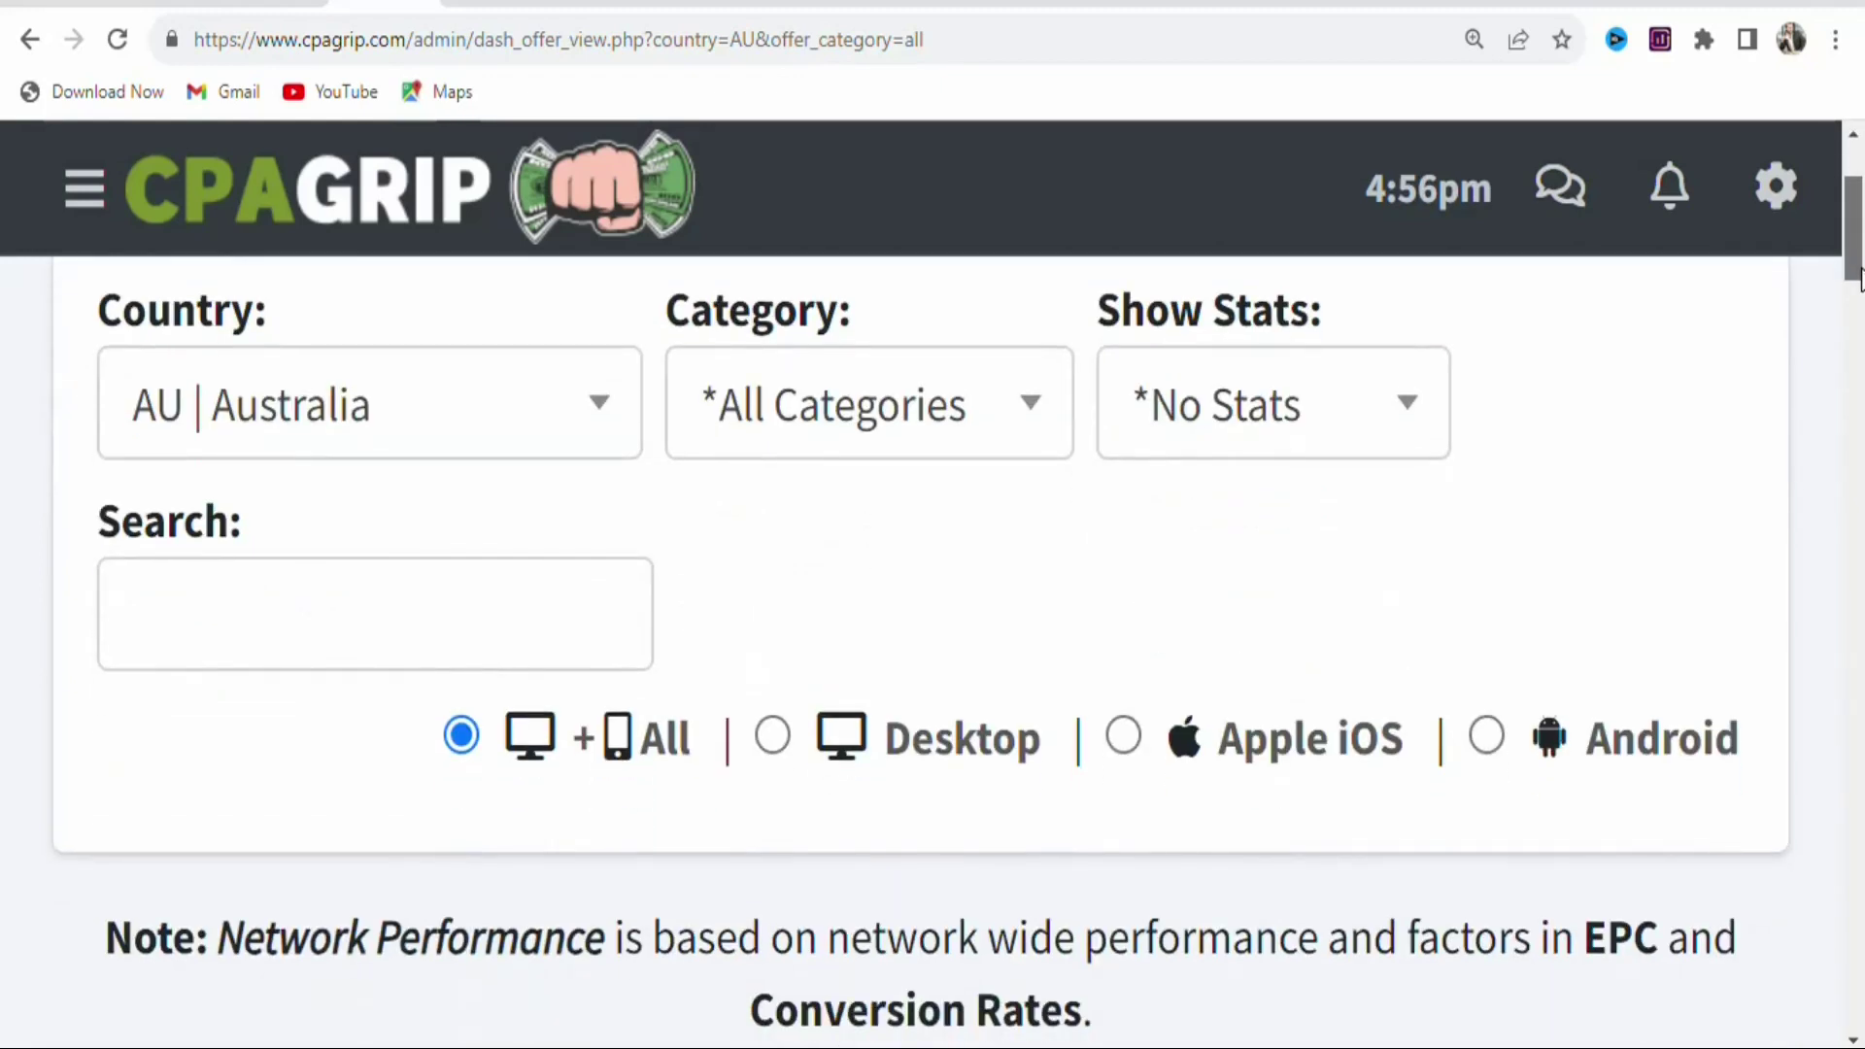
scroll(1859, 277, "up", 2)
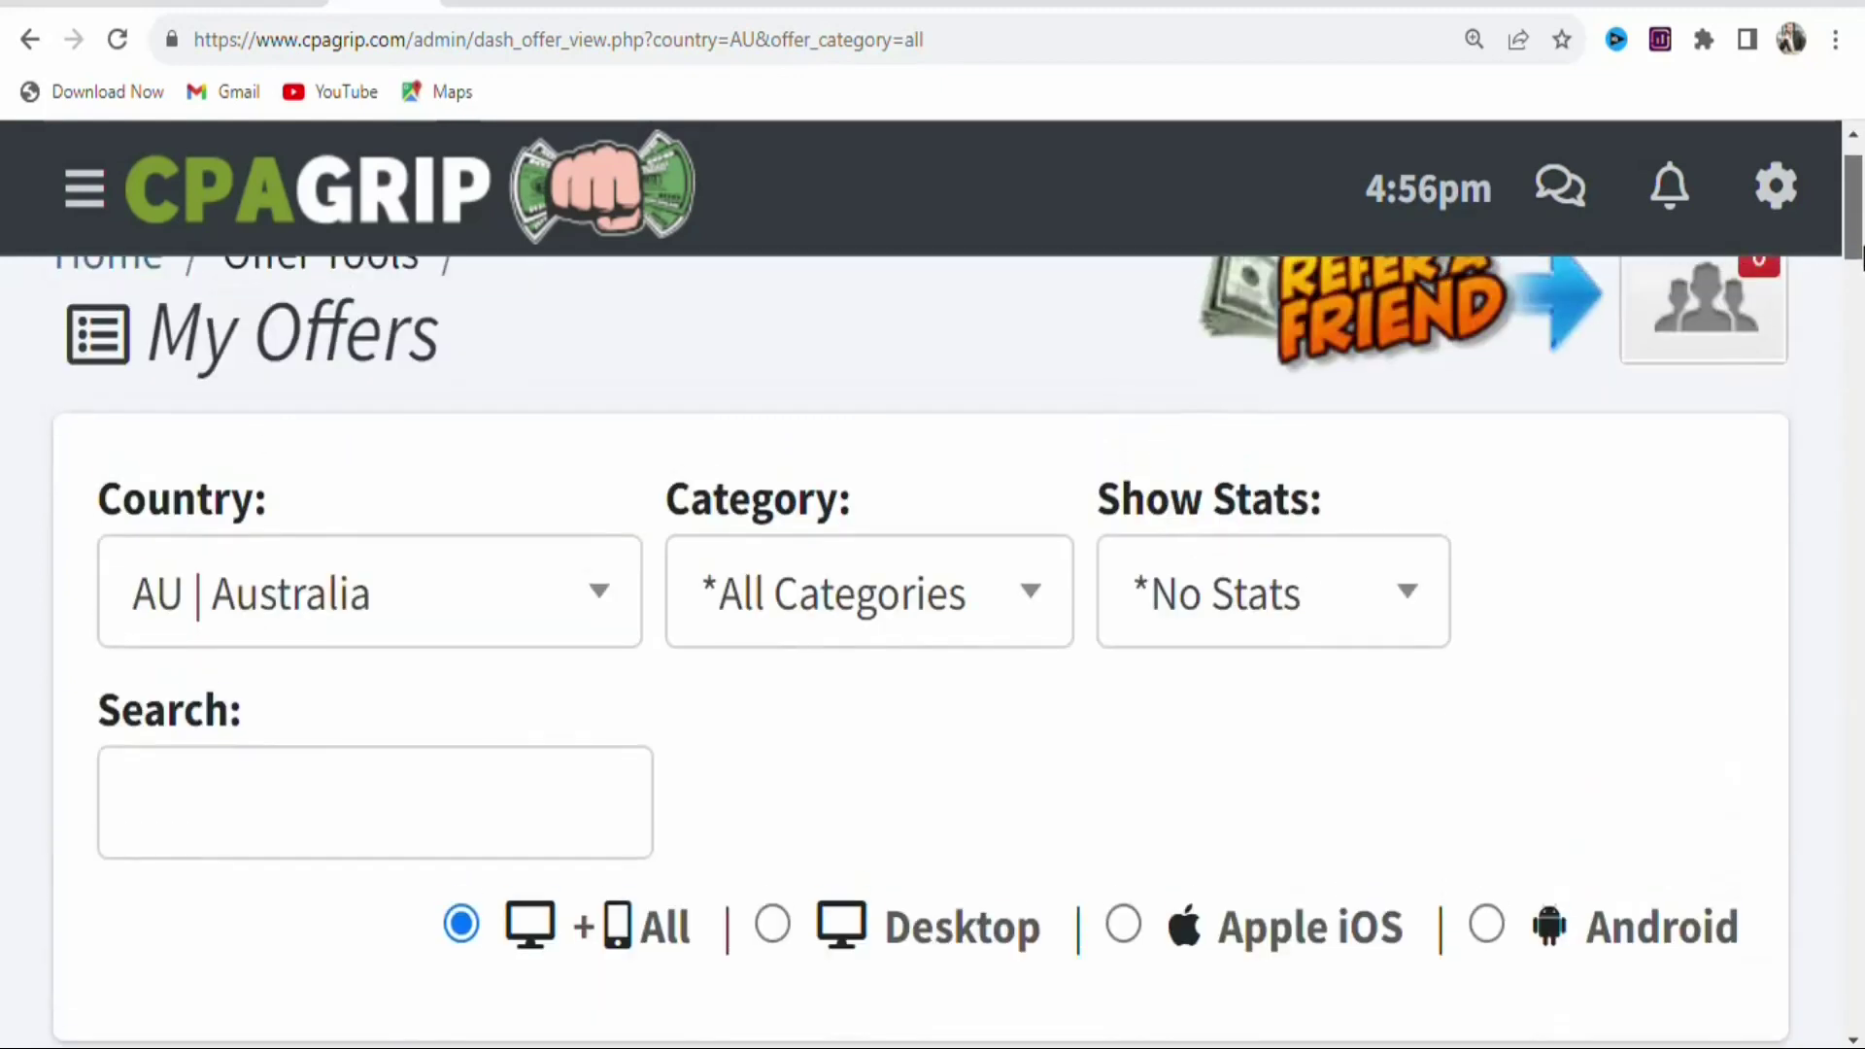
left_click(541, 571)
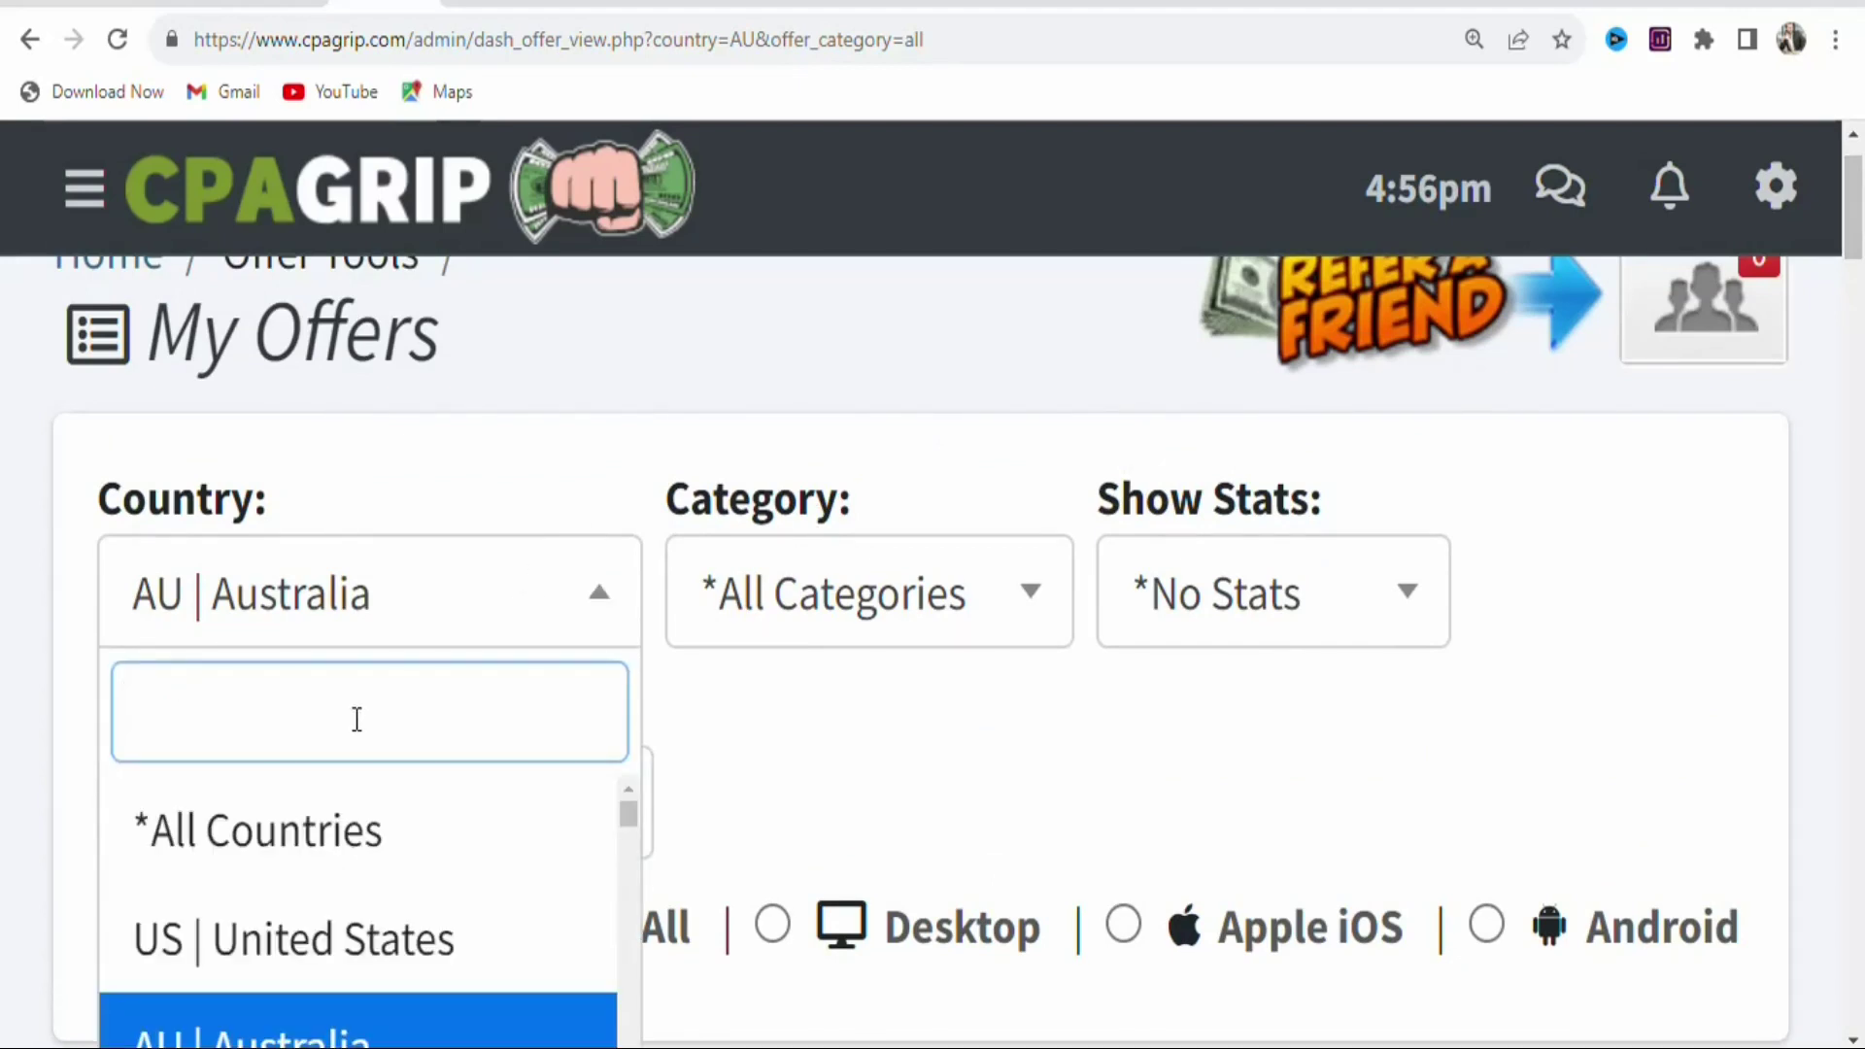
left_click(673, 437)
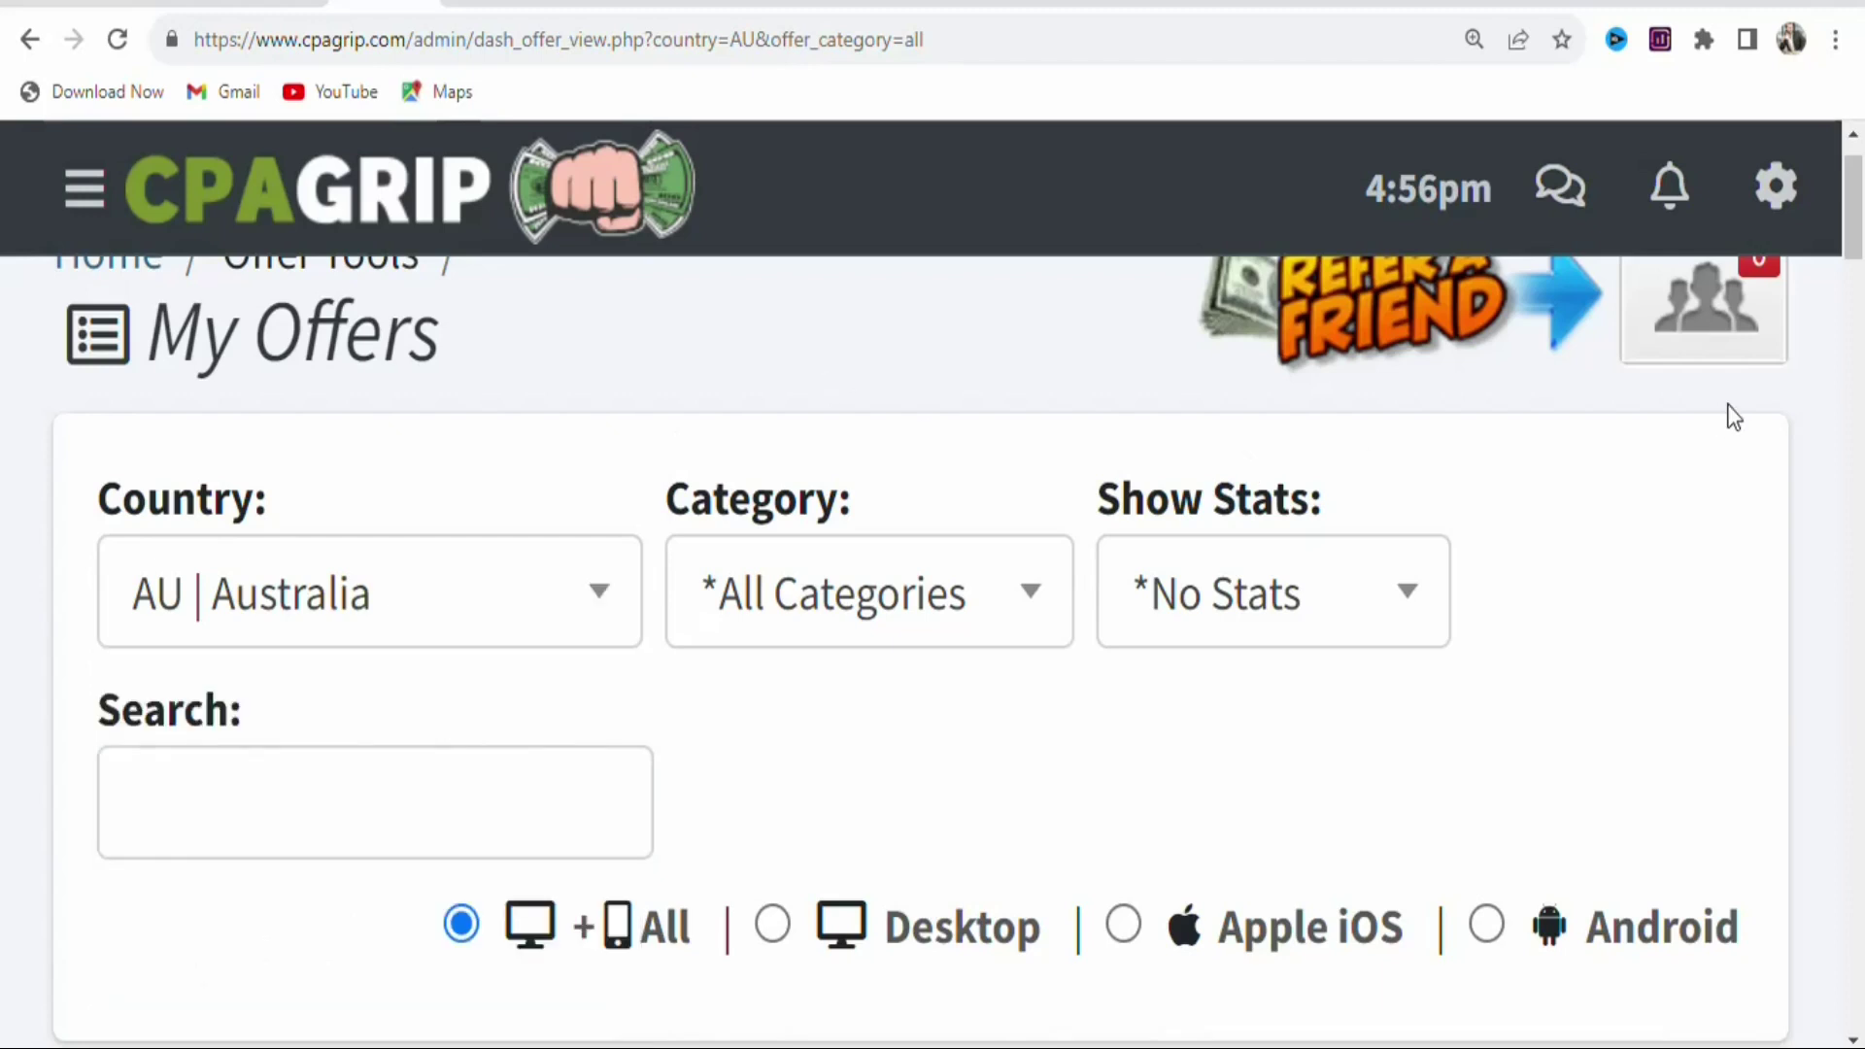
left_click_drag(1857, 237, 1860, 389)
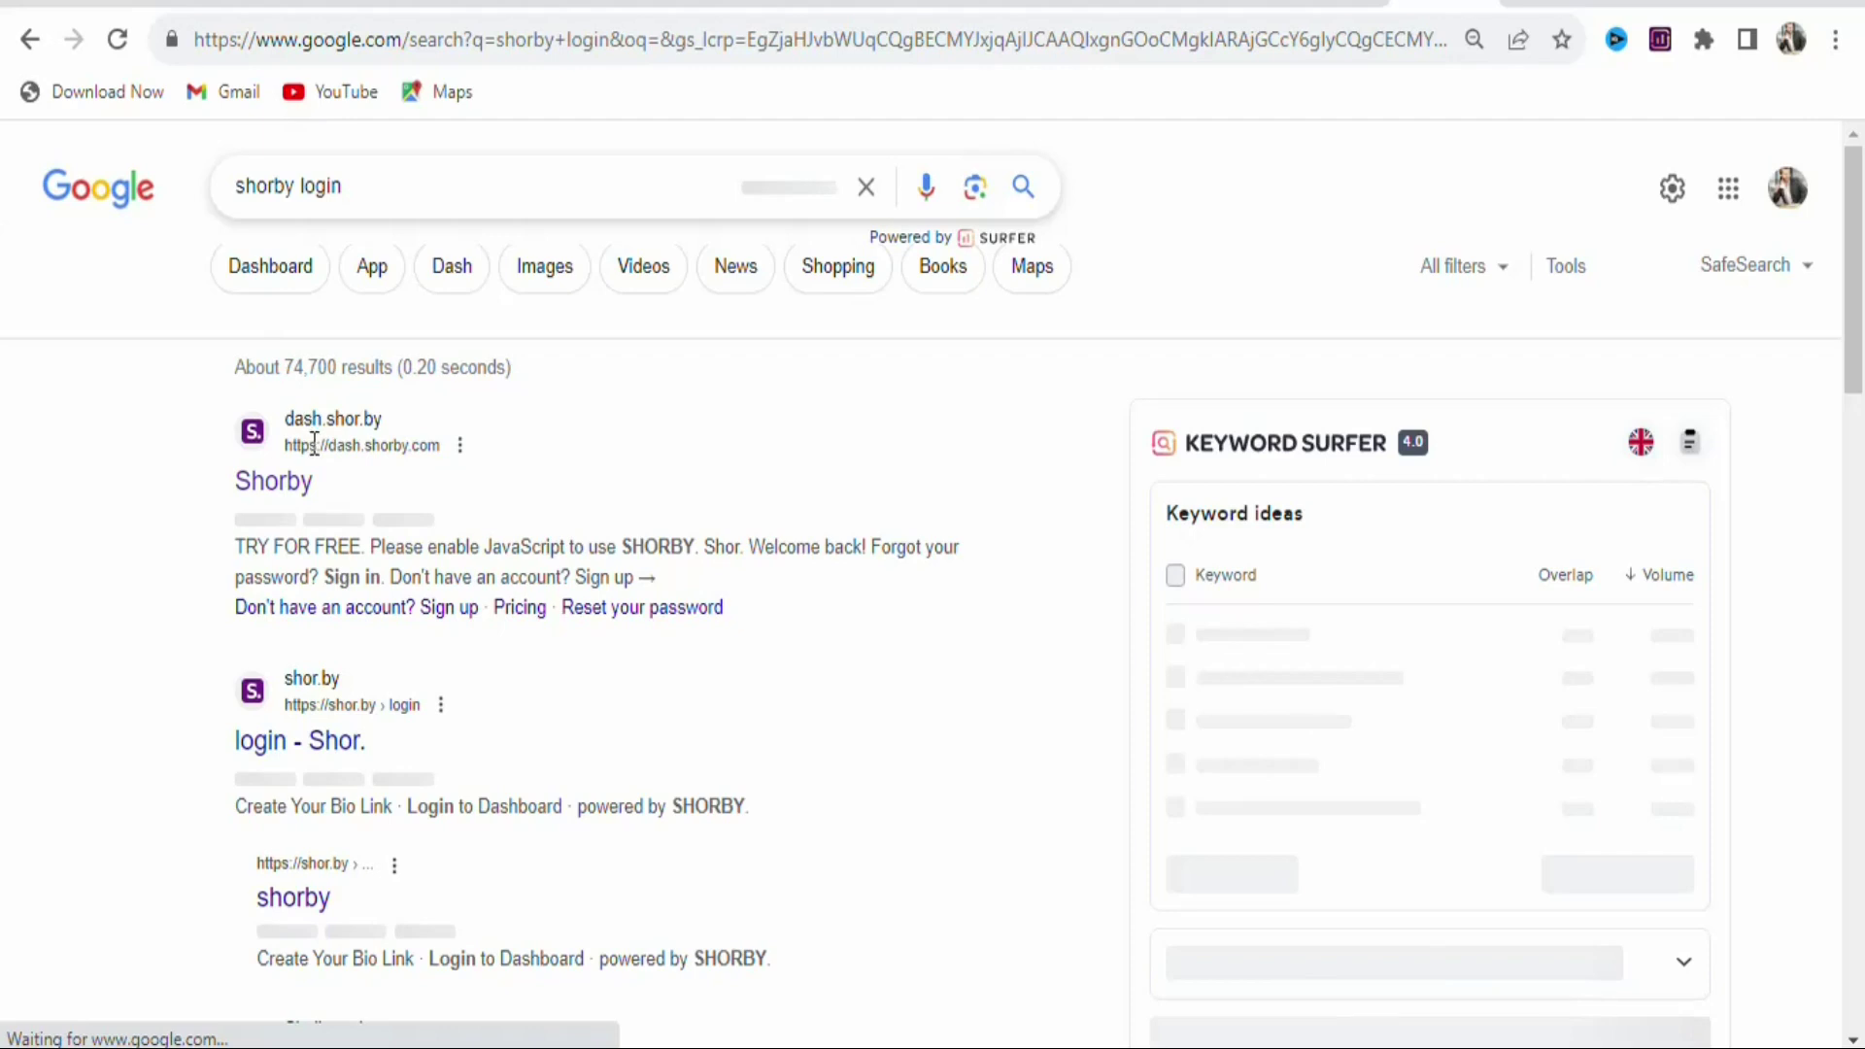
Sign in to the Shorby dashboard with the prefilled account credentials and create a new Page.
left_click(324, 484)
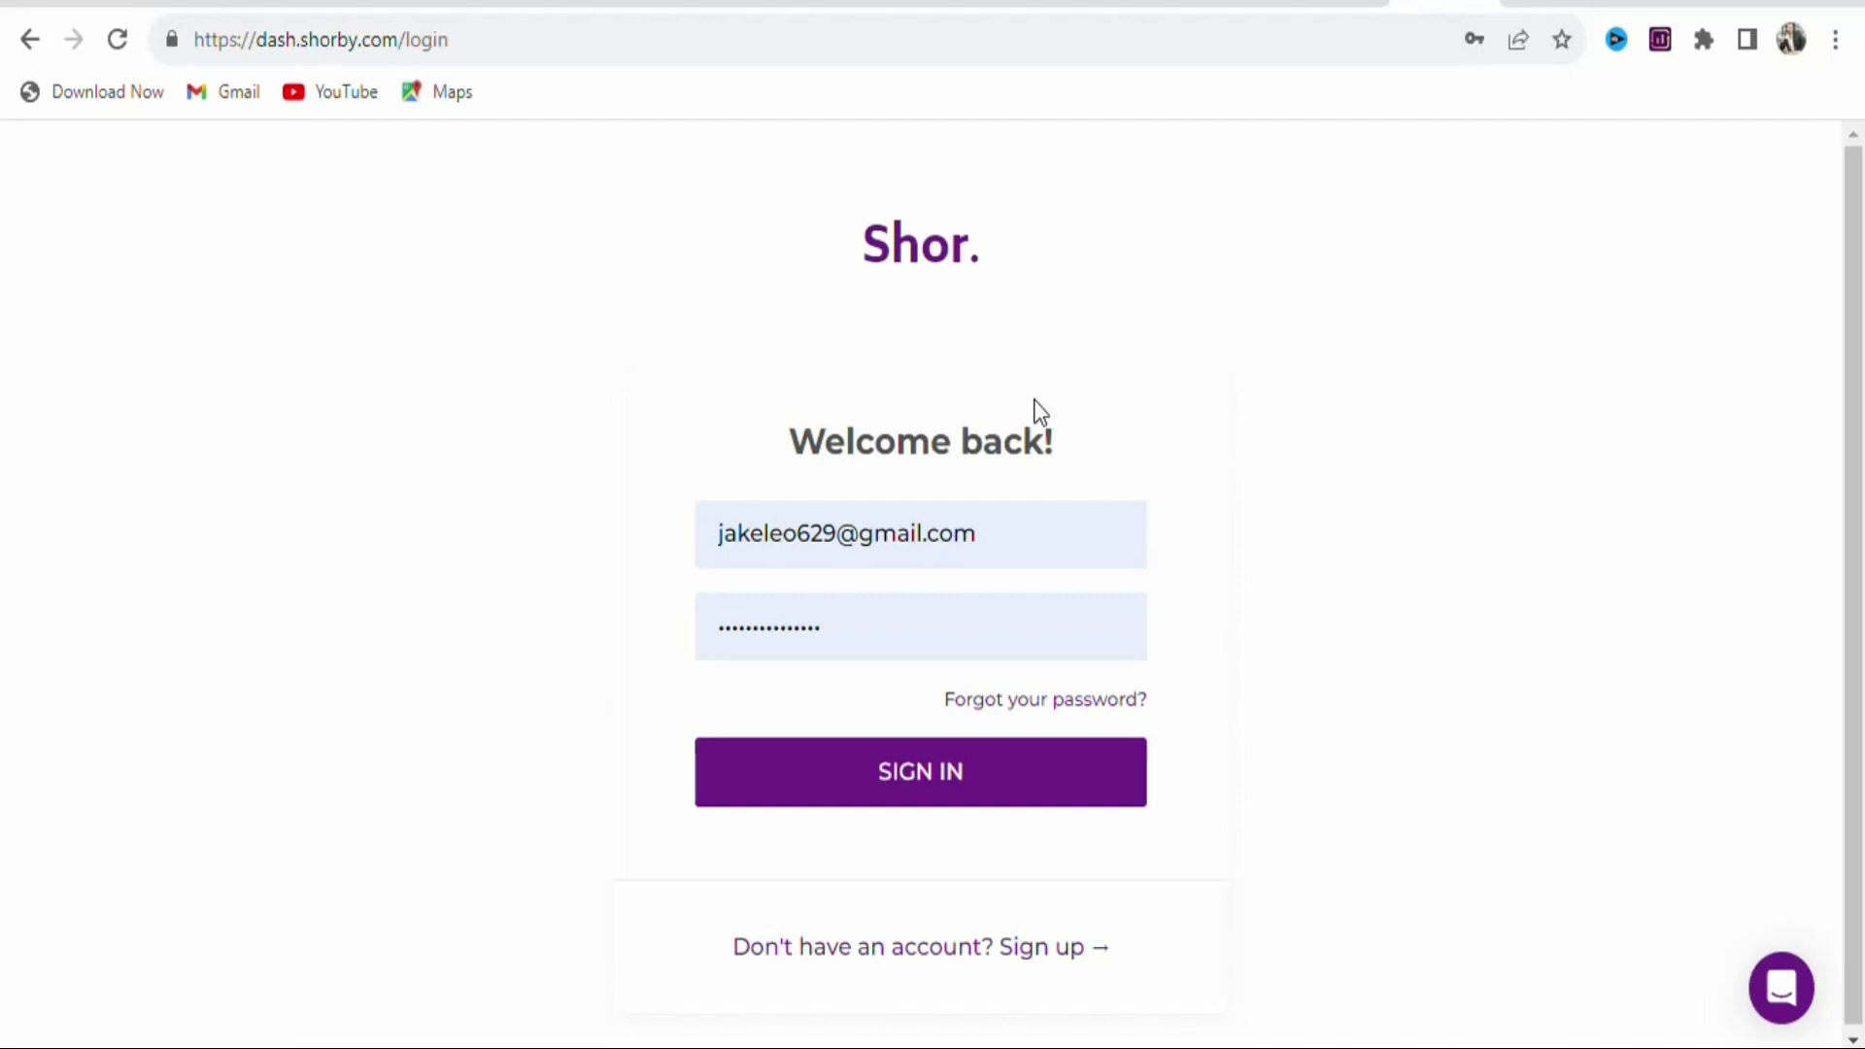
left_click(974, 785)
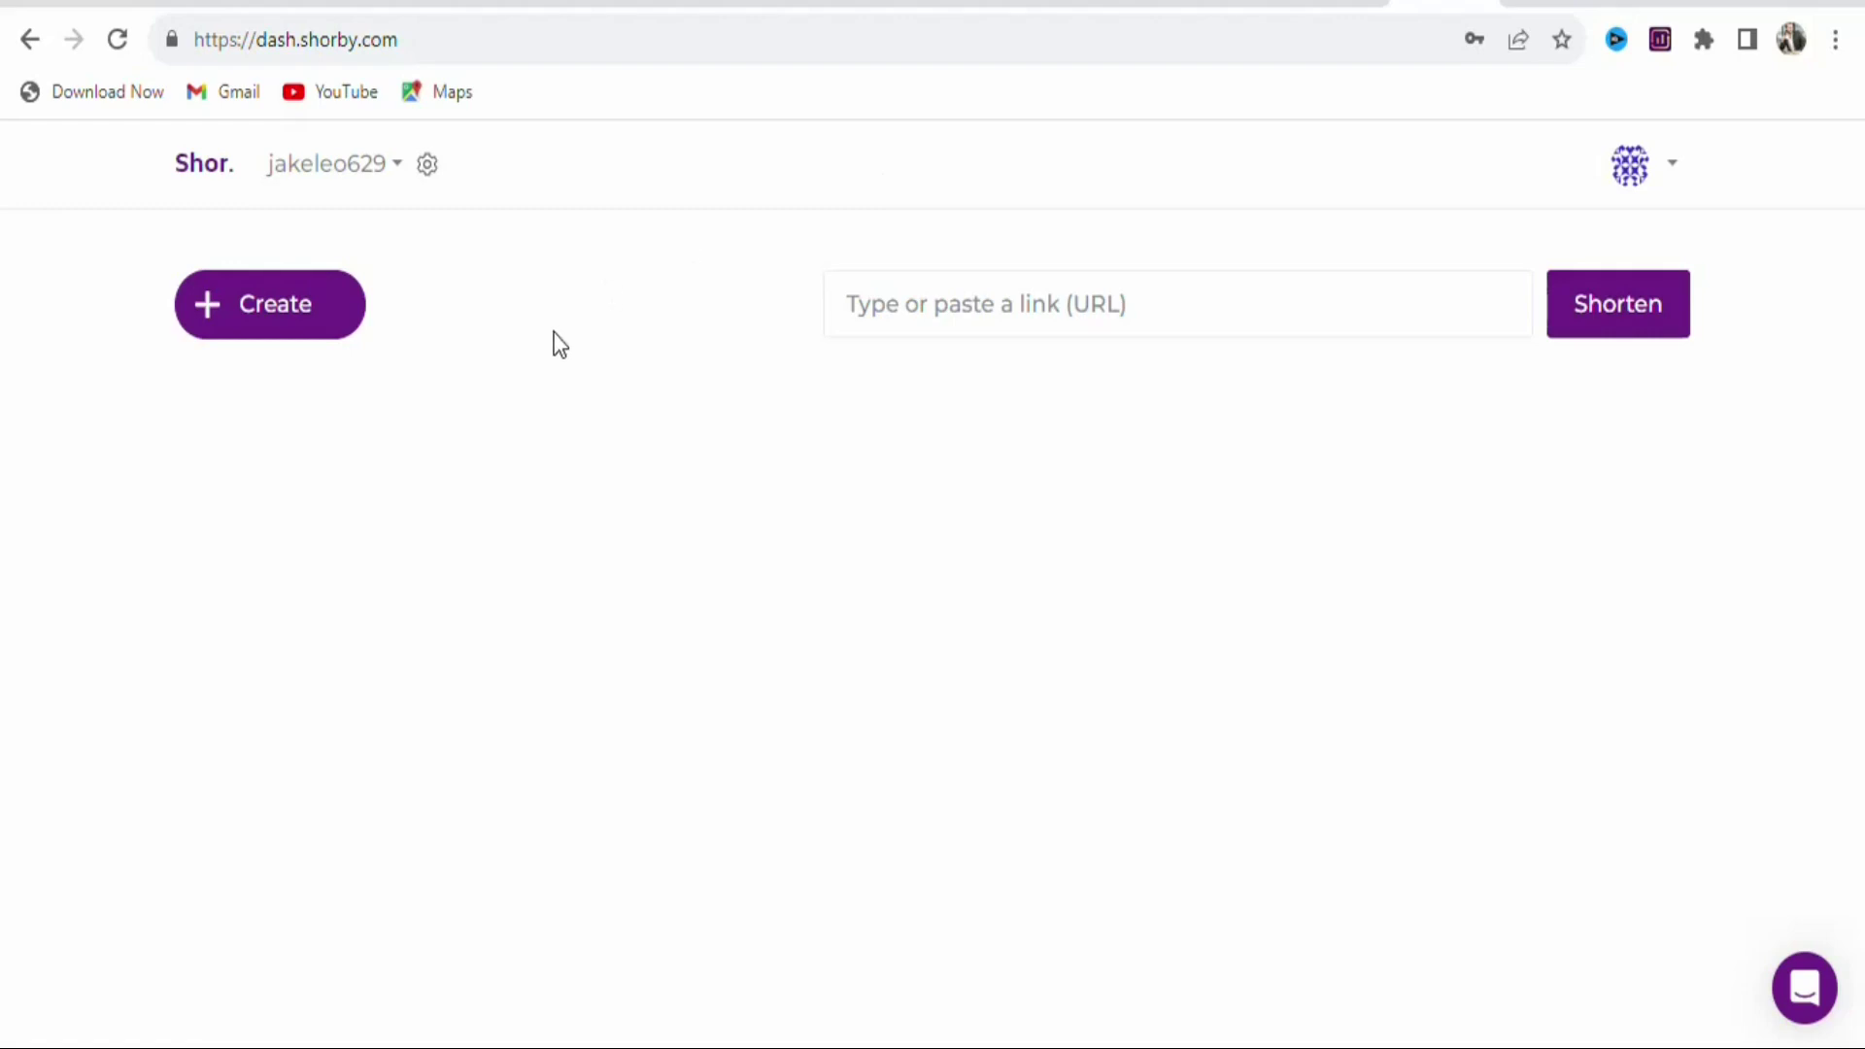
left_click(266, 311)
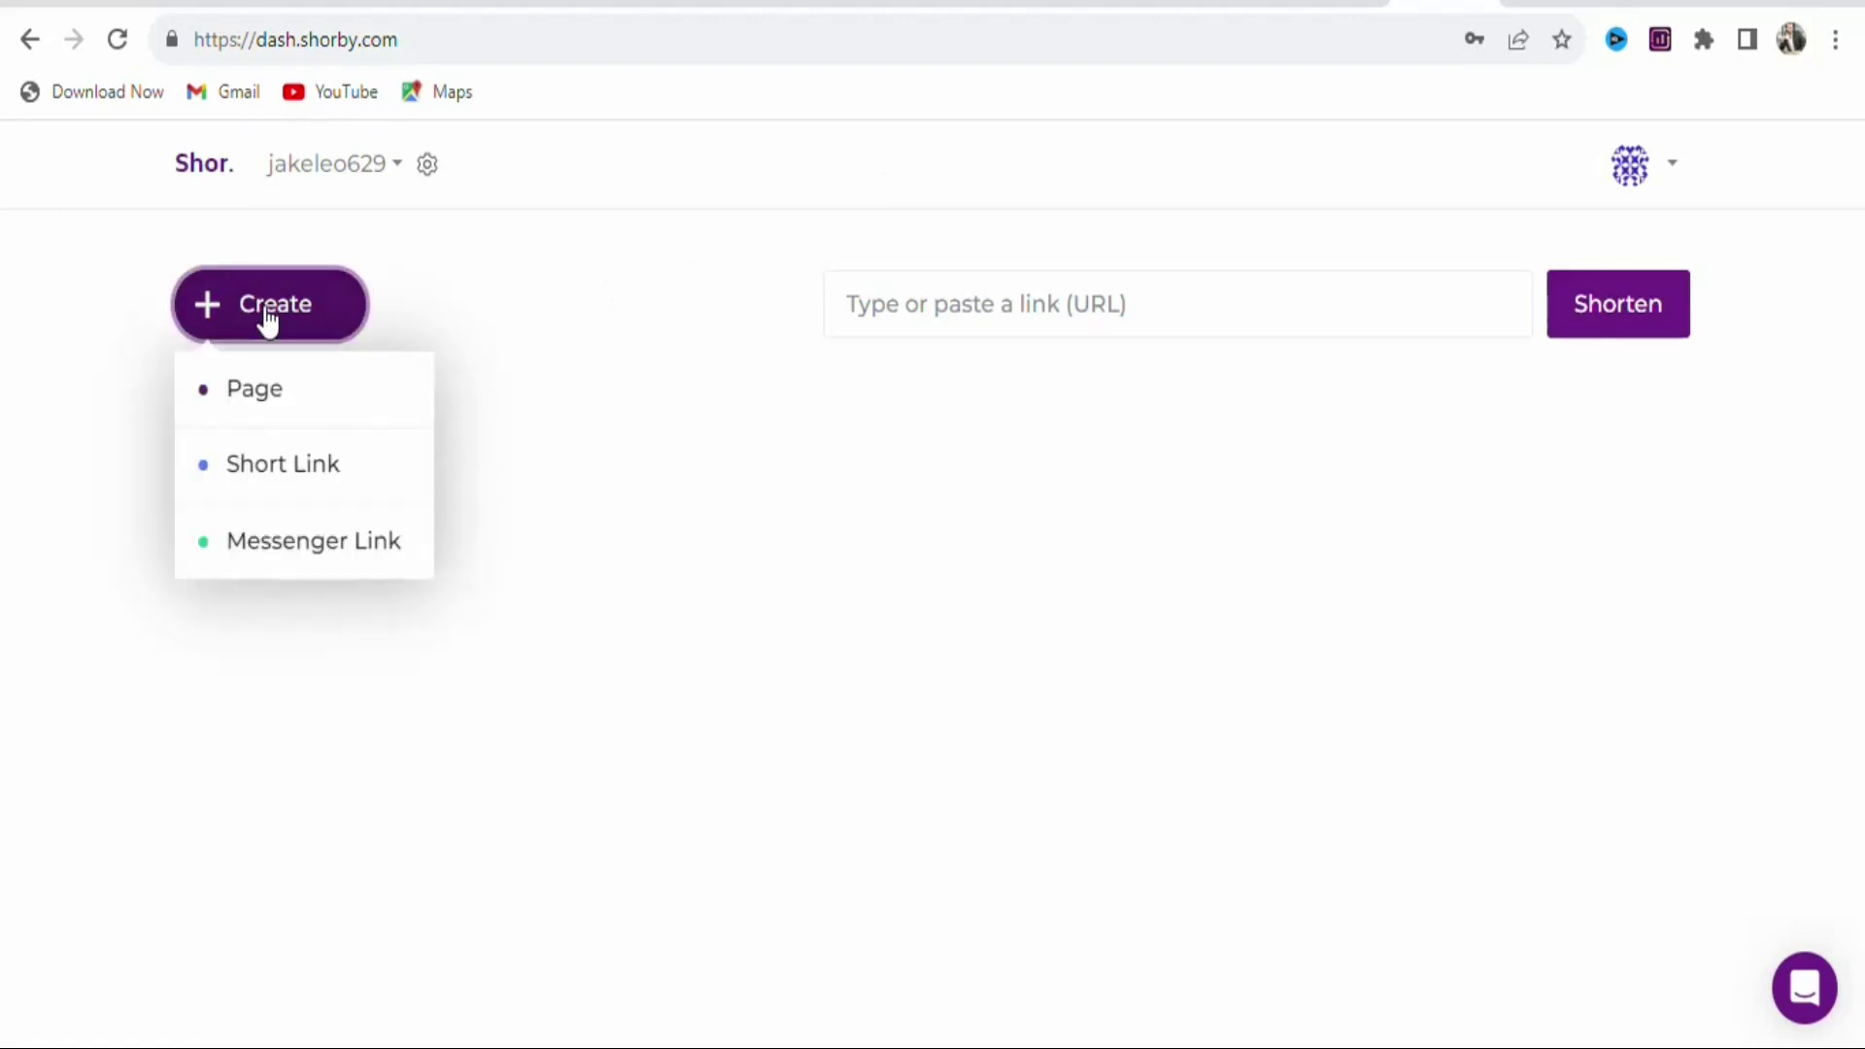
left_click(252, 393)
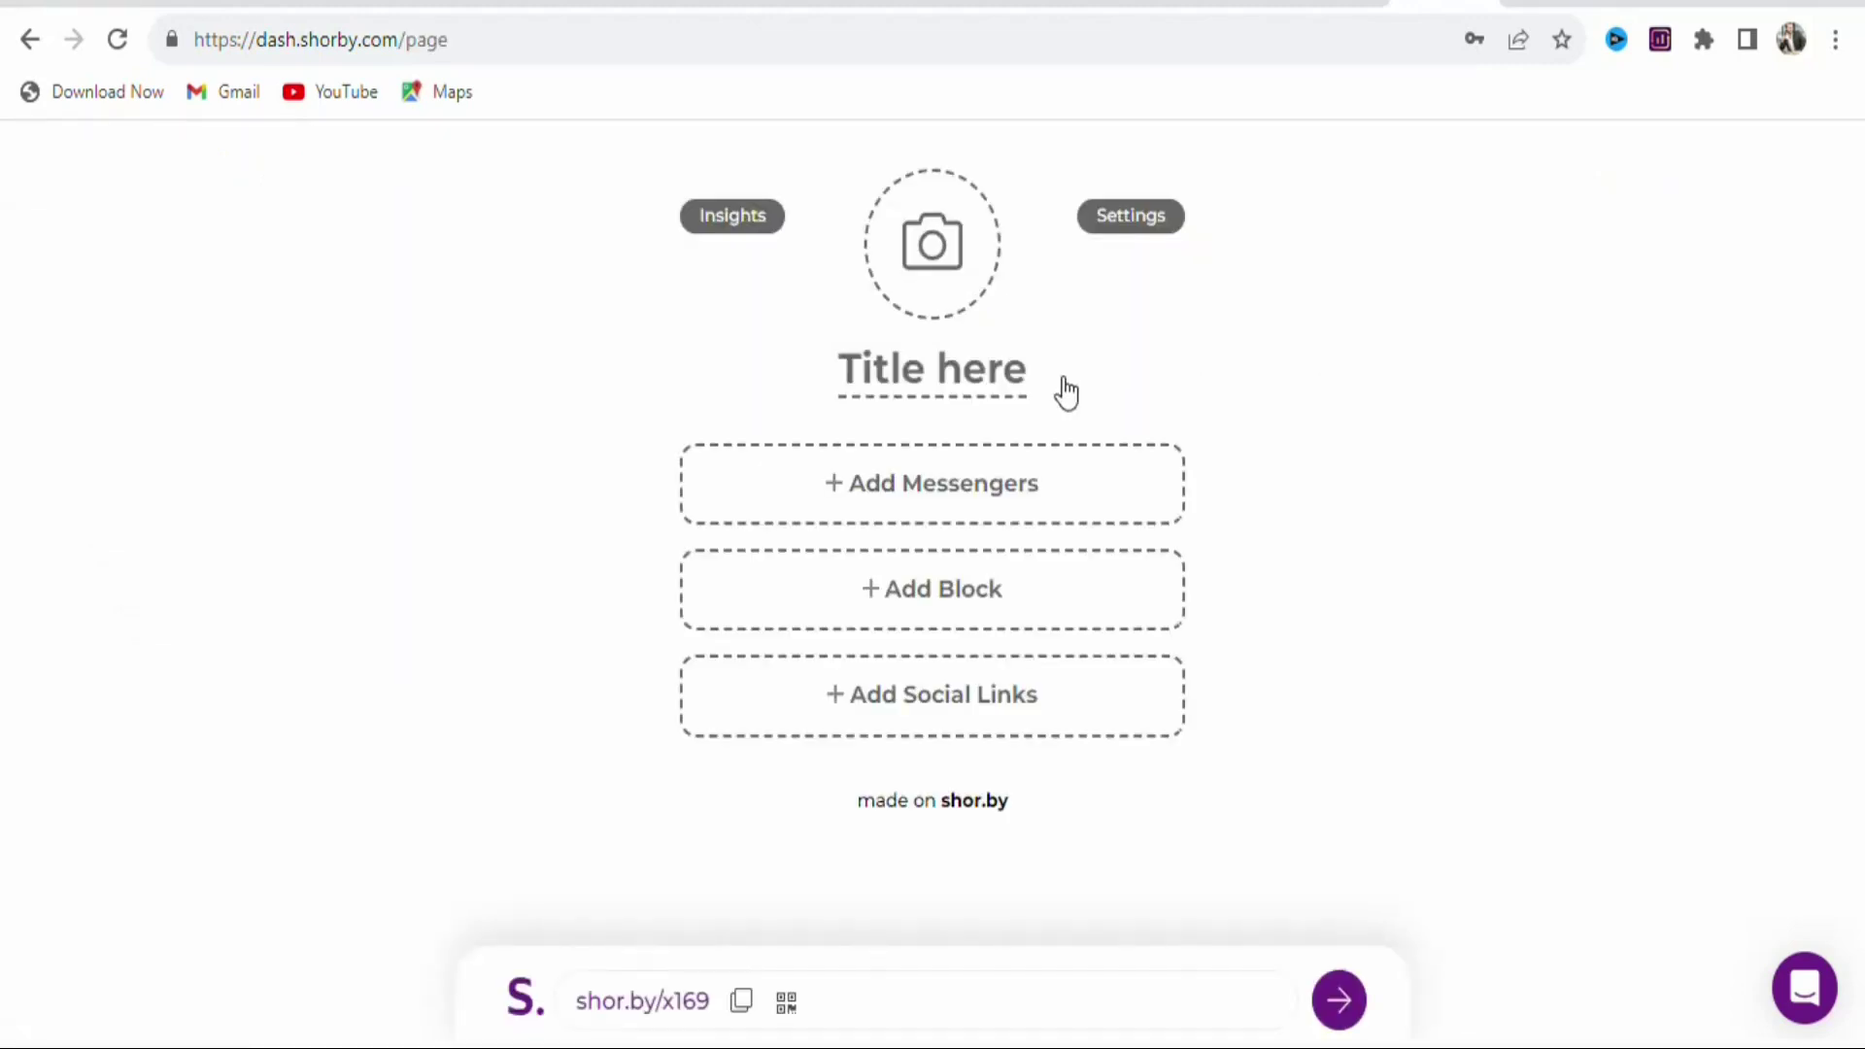
Set the page title to "Select Your Country to Win A Giveaway".
left_click(997, 376)
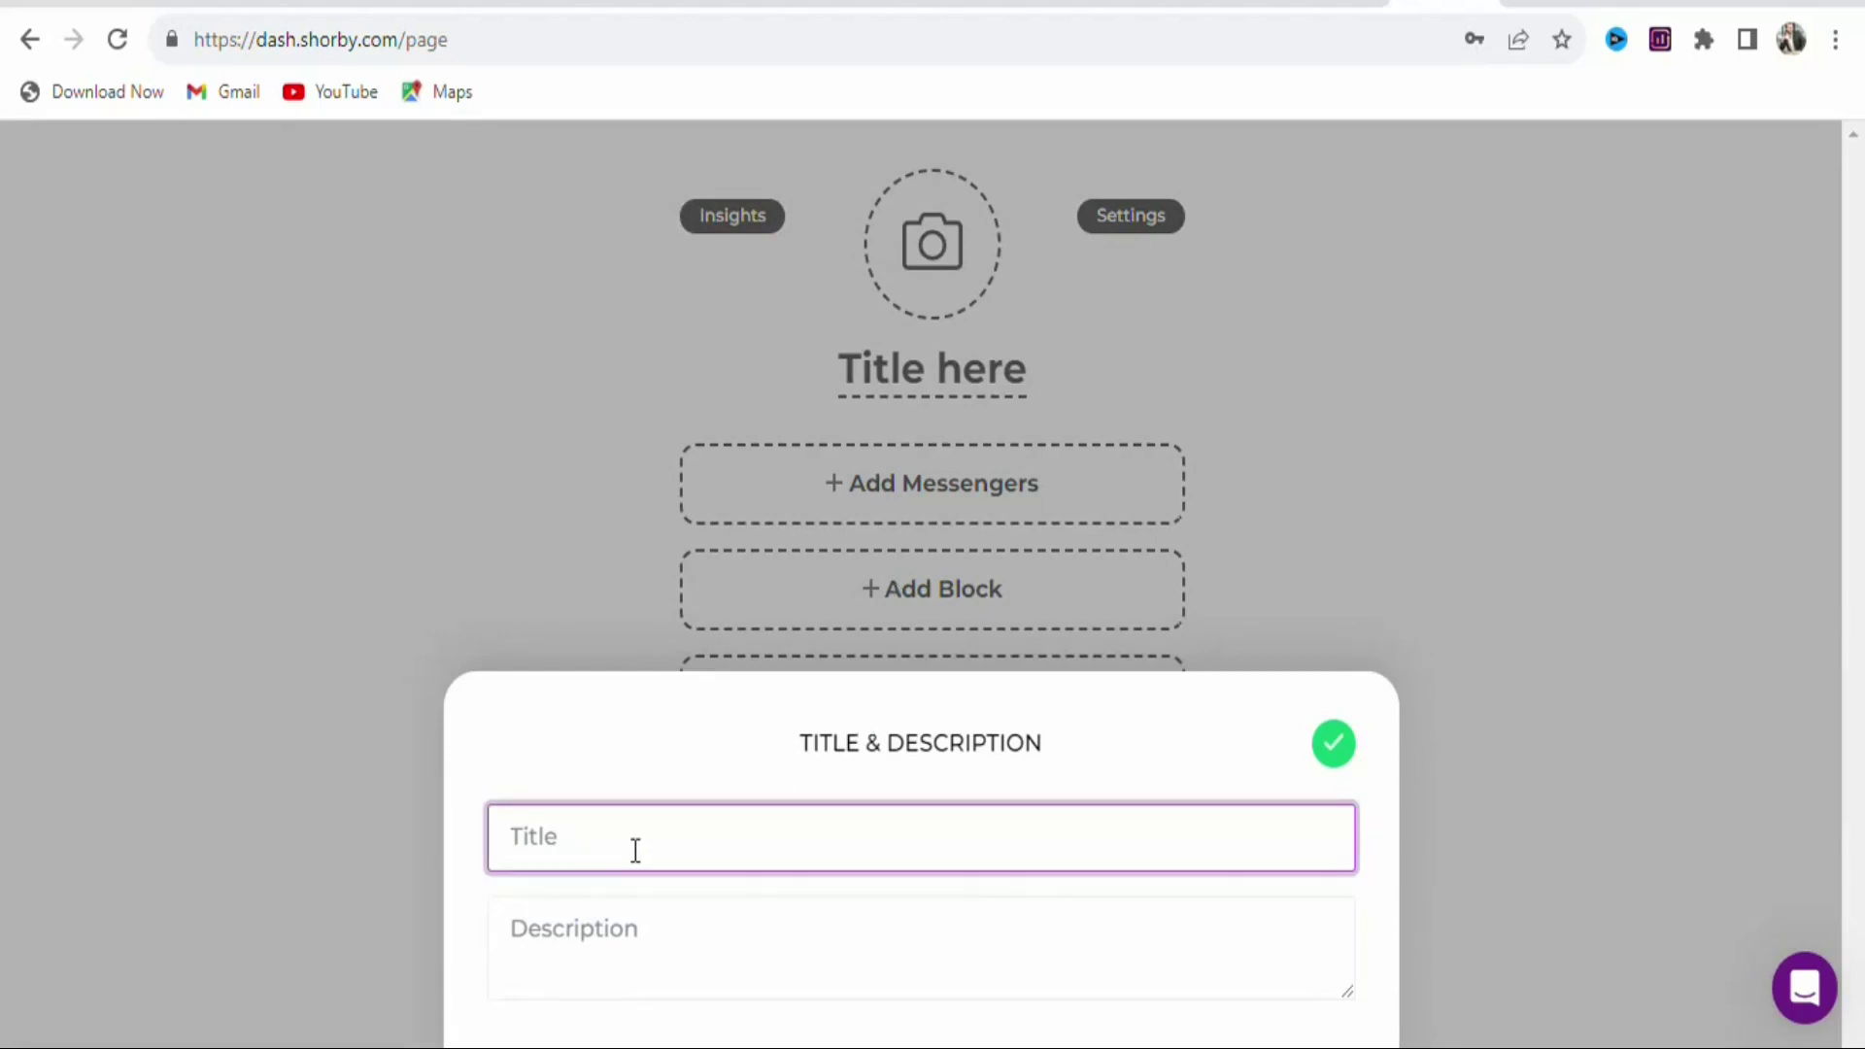
type("Select Your Country to")
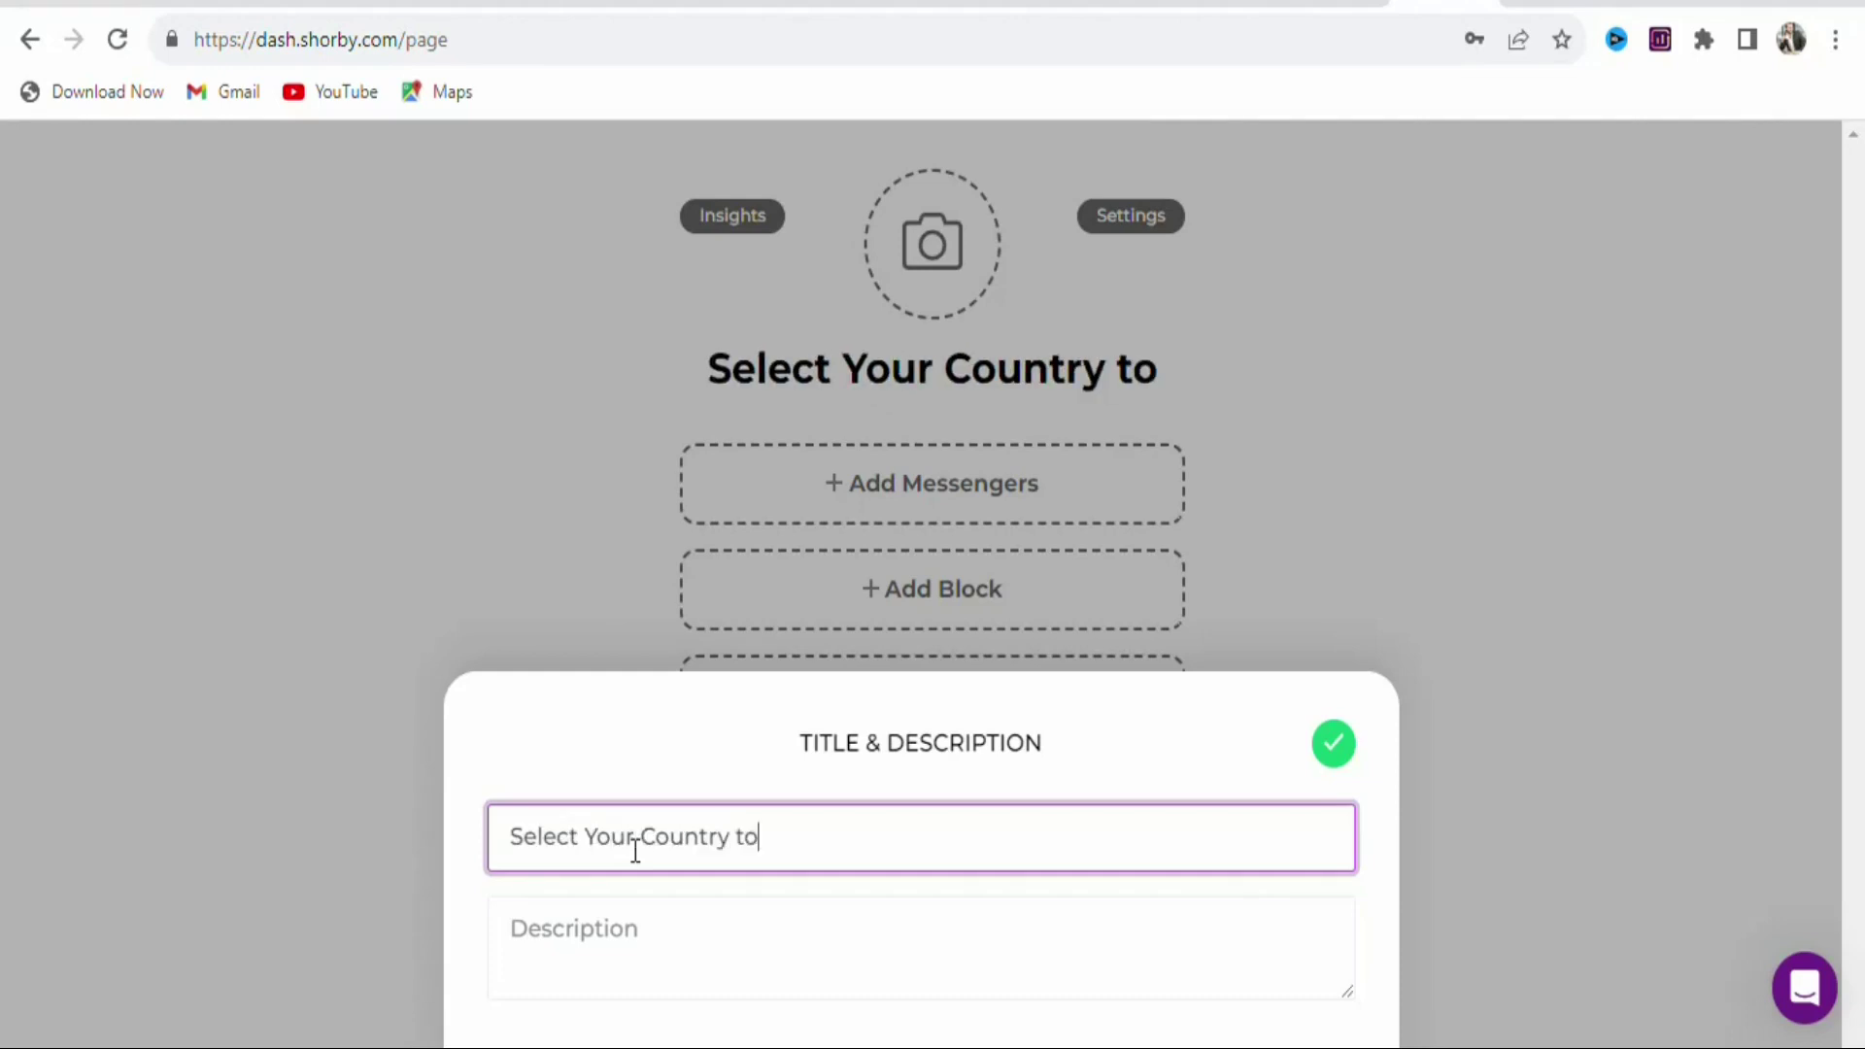
type(" Win A Giveaway")
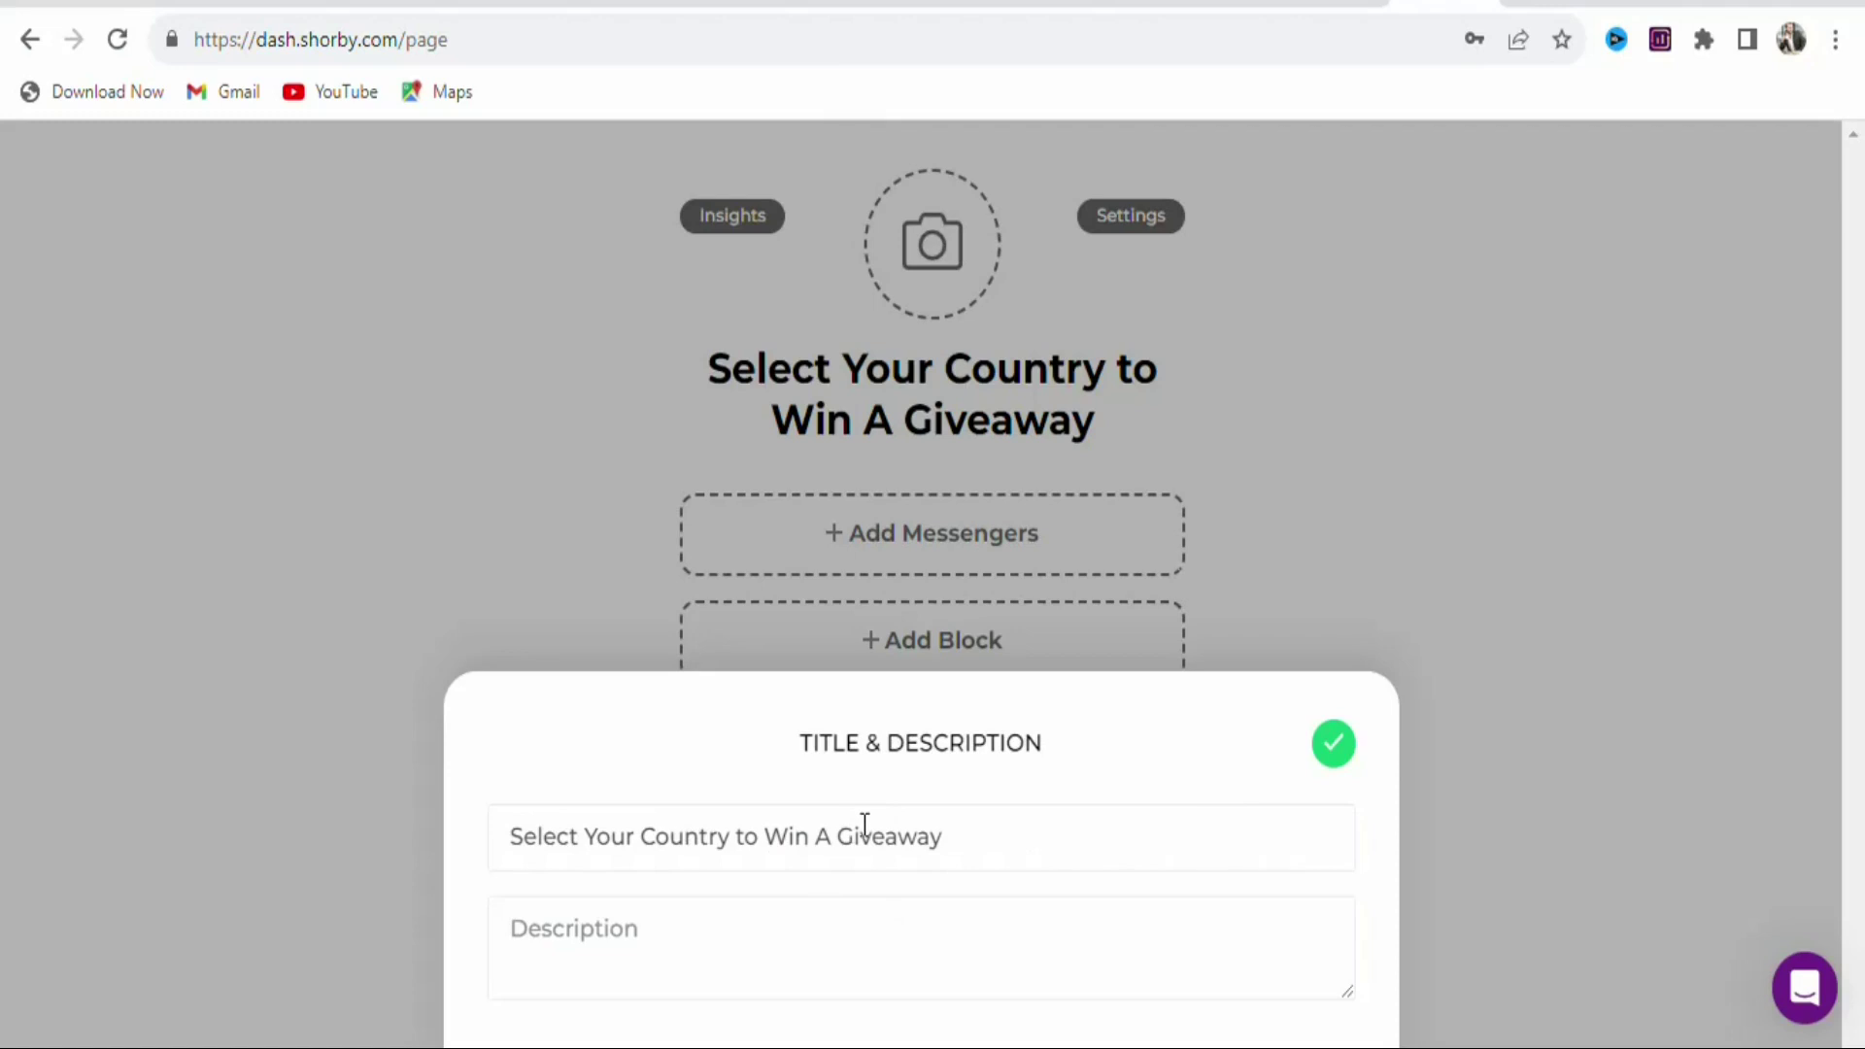
left_click(1333, 746)
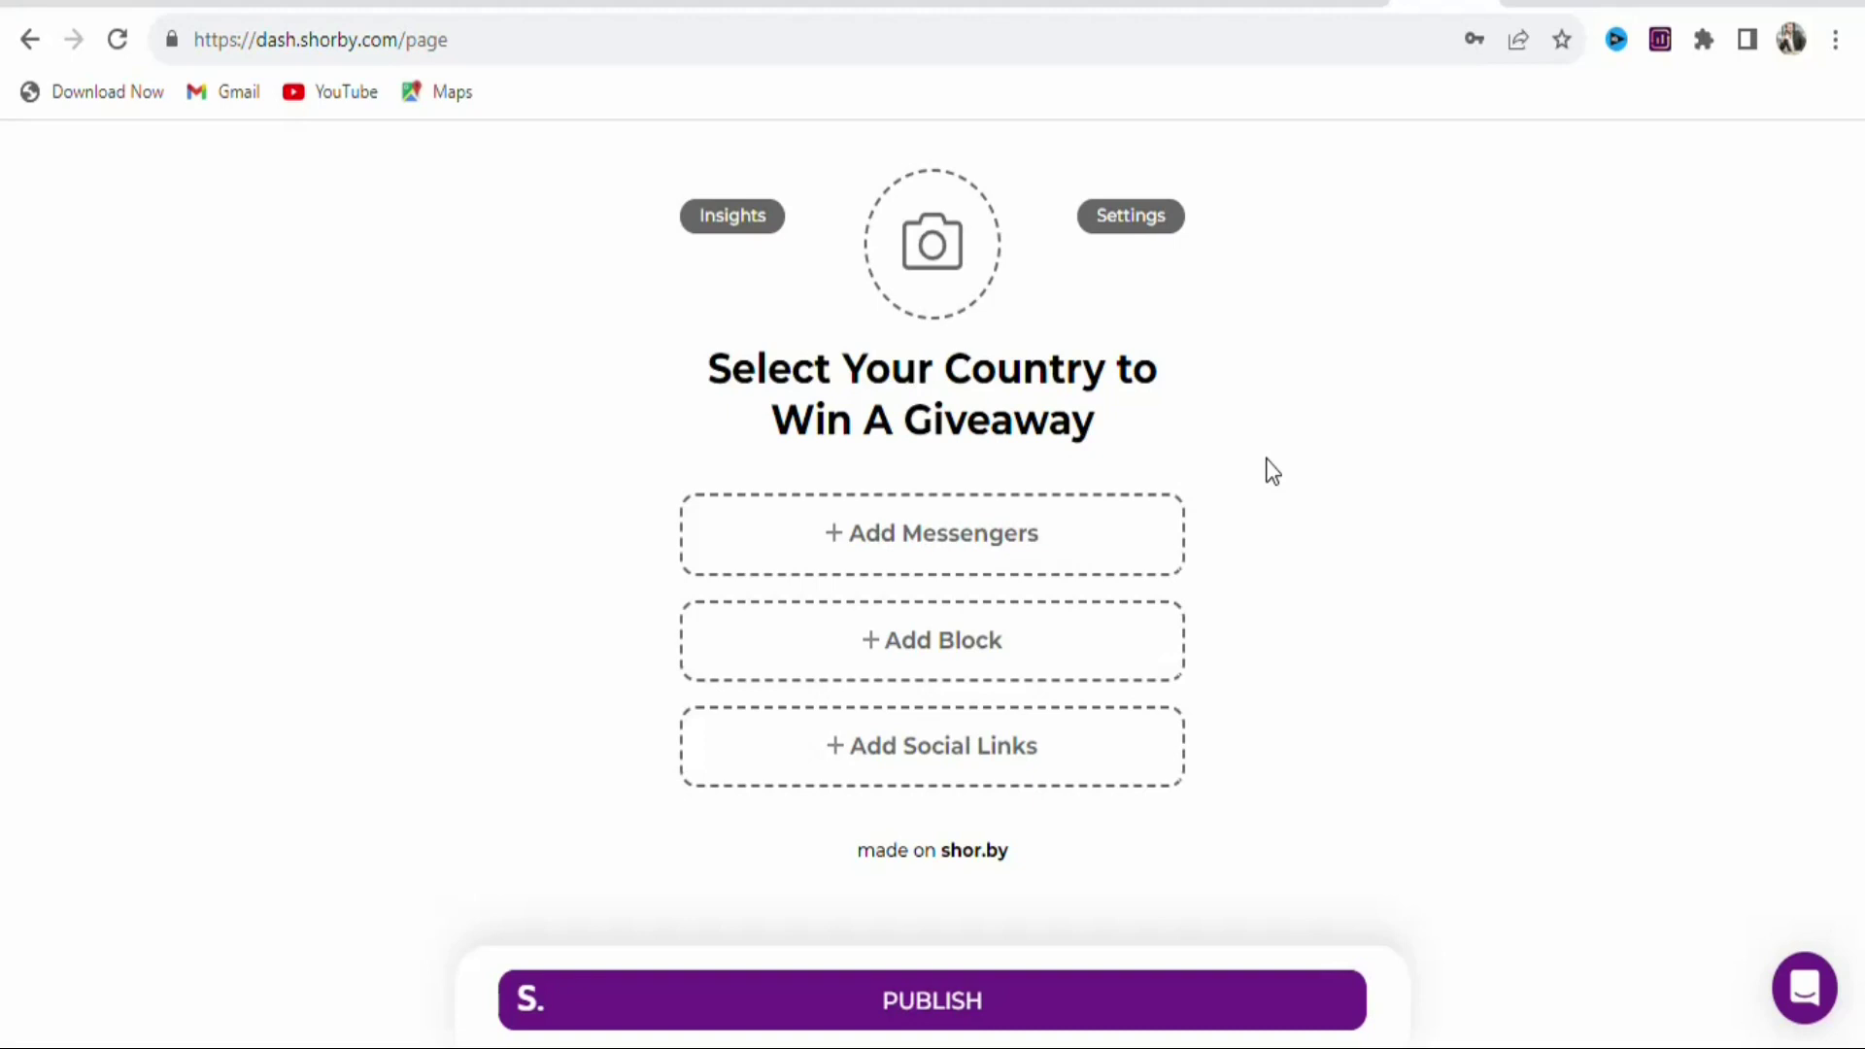
Add a Button or Card block below the title and give it the layout with a thumbnail image and price tag.
left_click(927, 666)
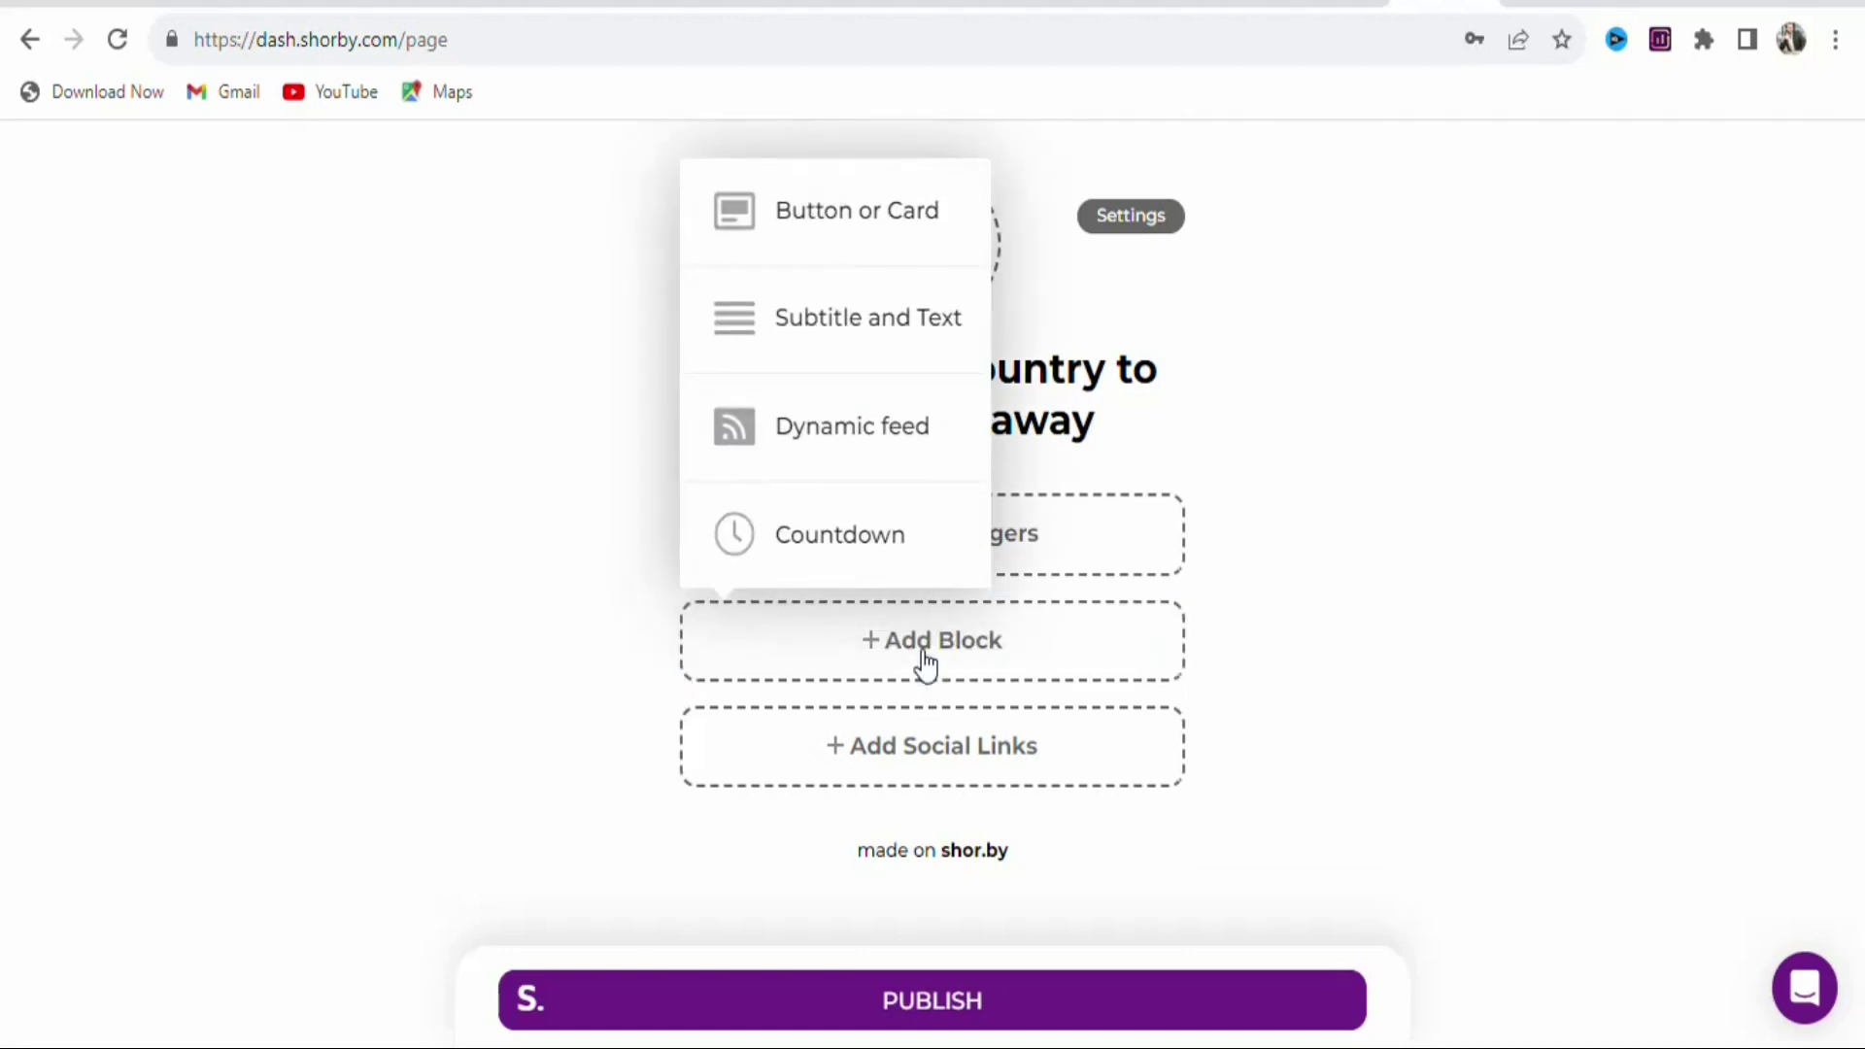
left_click(807, 231)
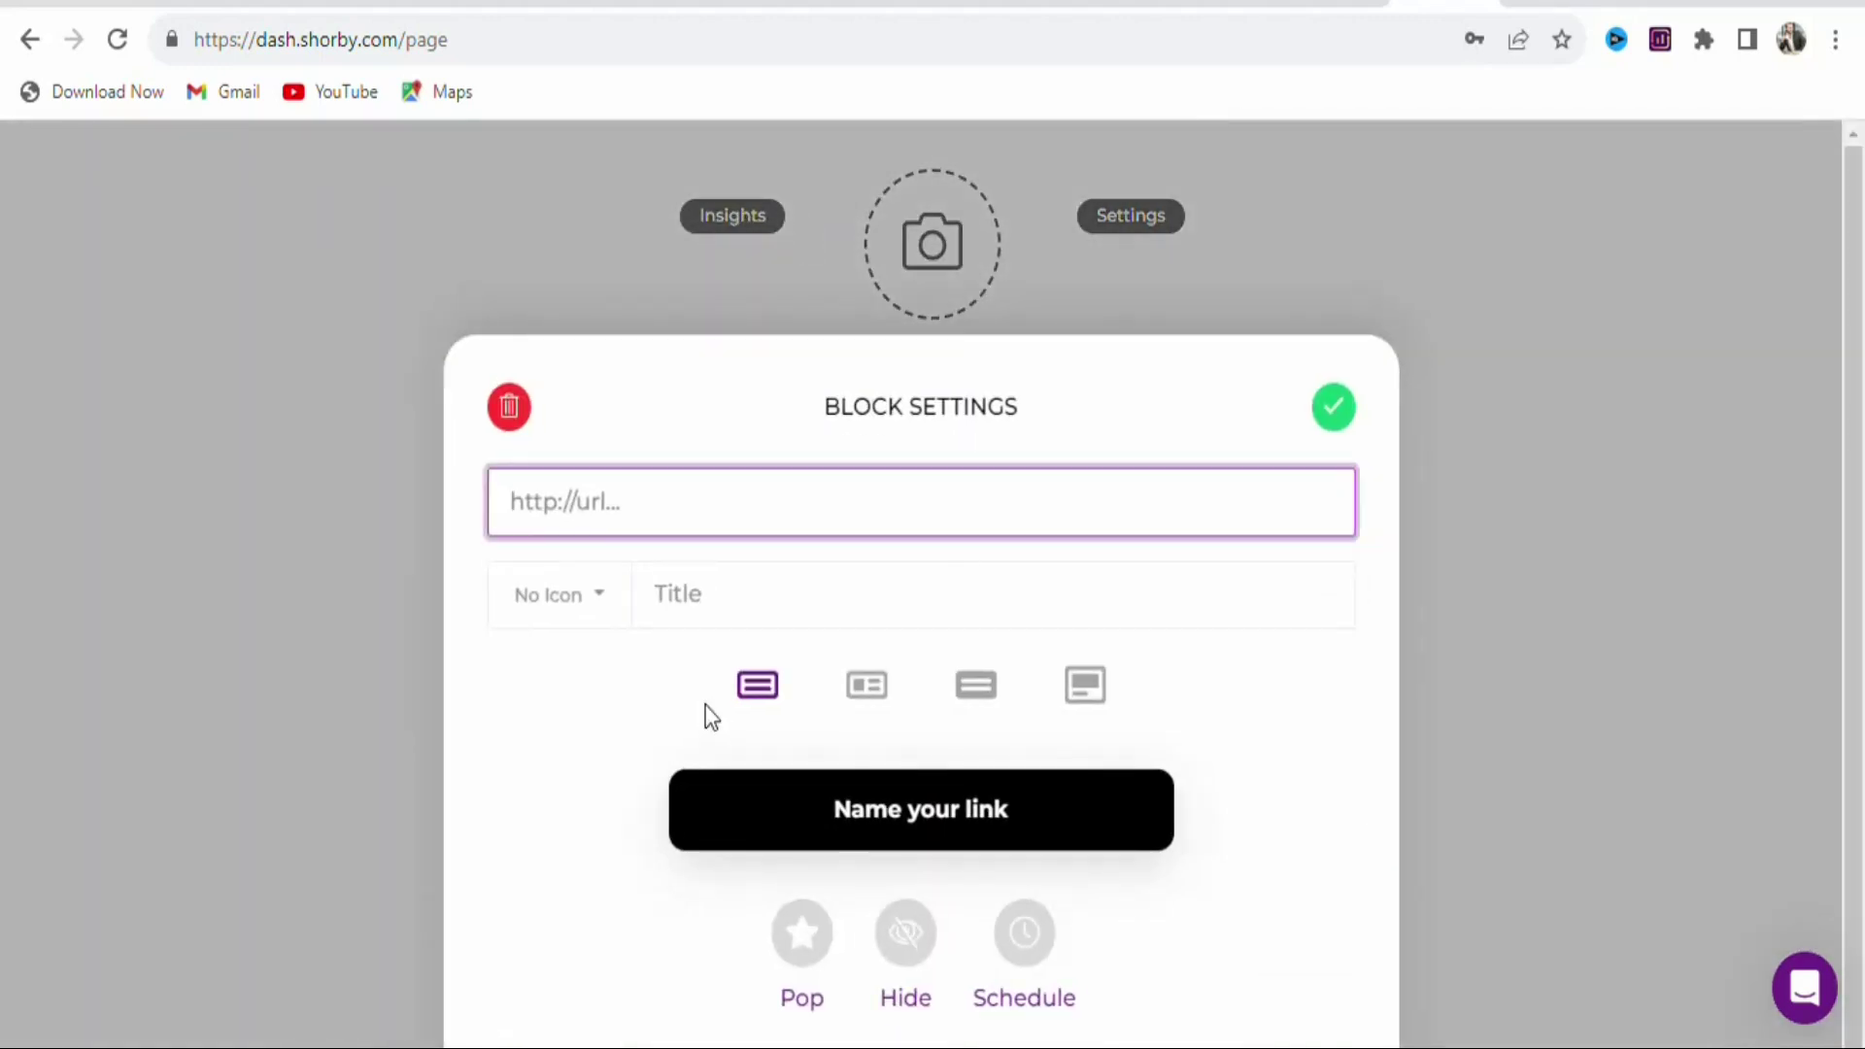
left_click(882, 691)
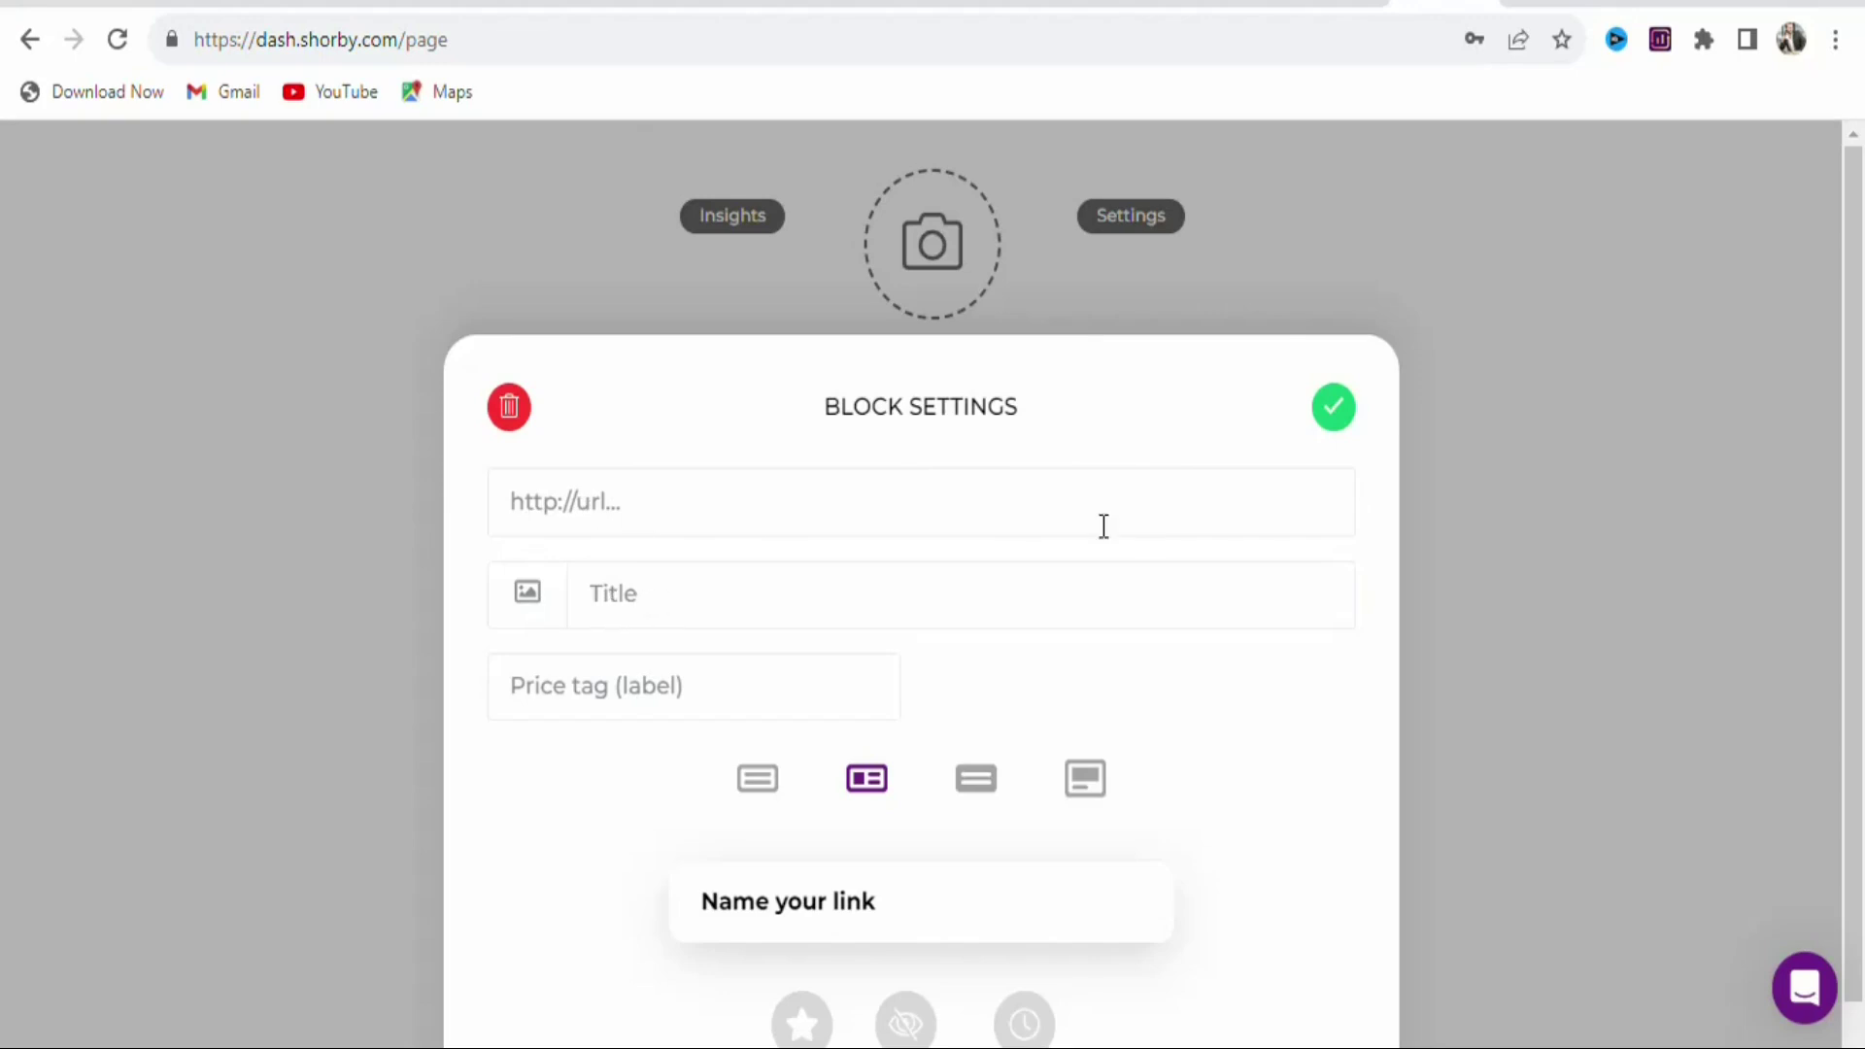
Switch to CPAGrip and open the details of the Australian offer "Claim Your Aldi 500$ Voucher Now!".
left_click(388, 3)
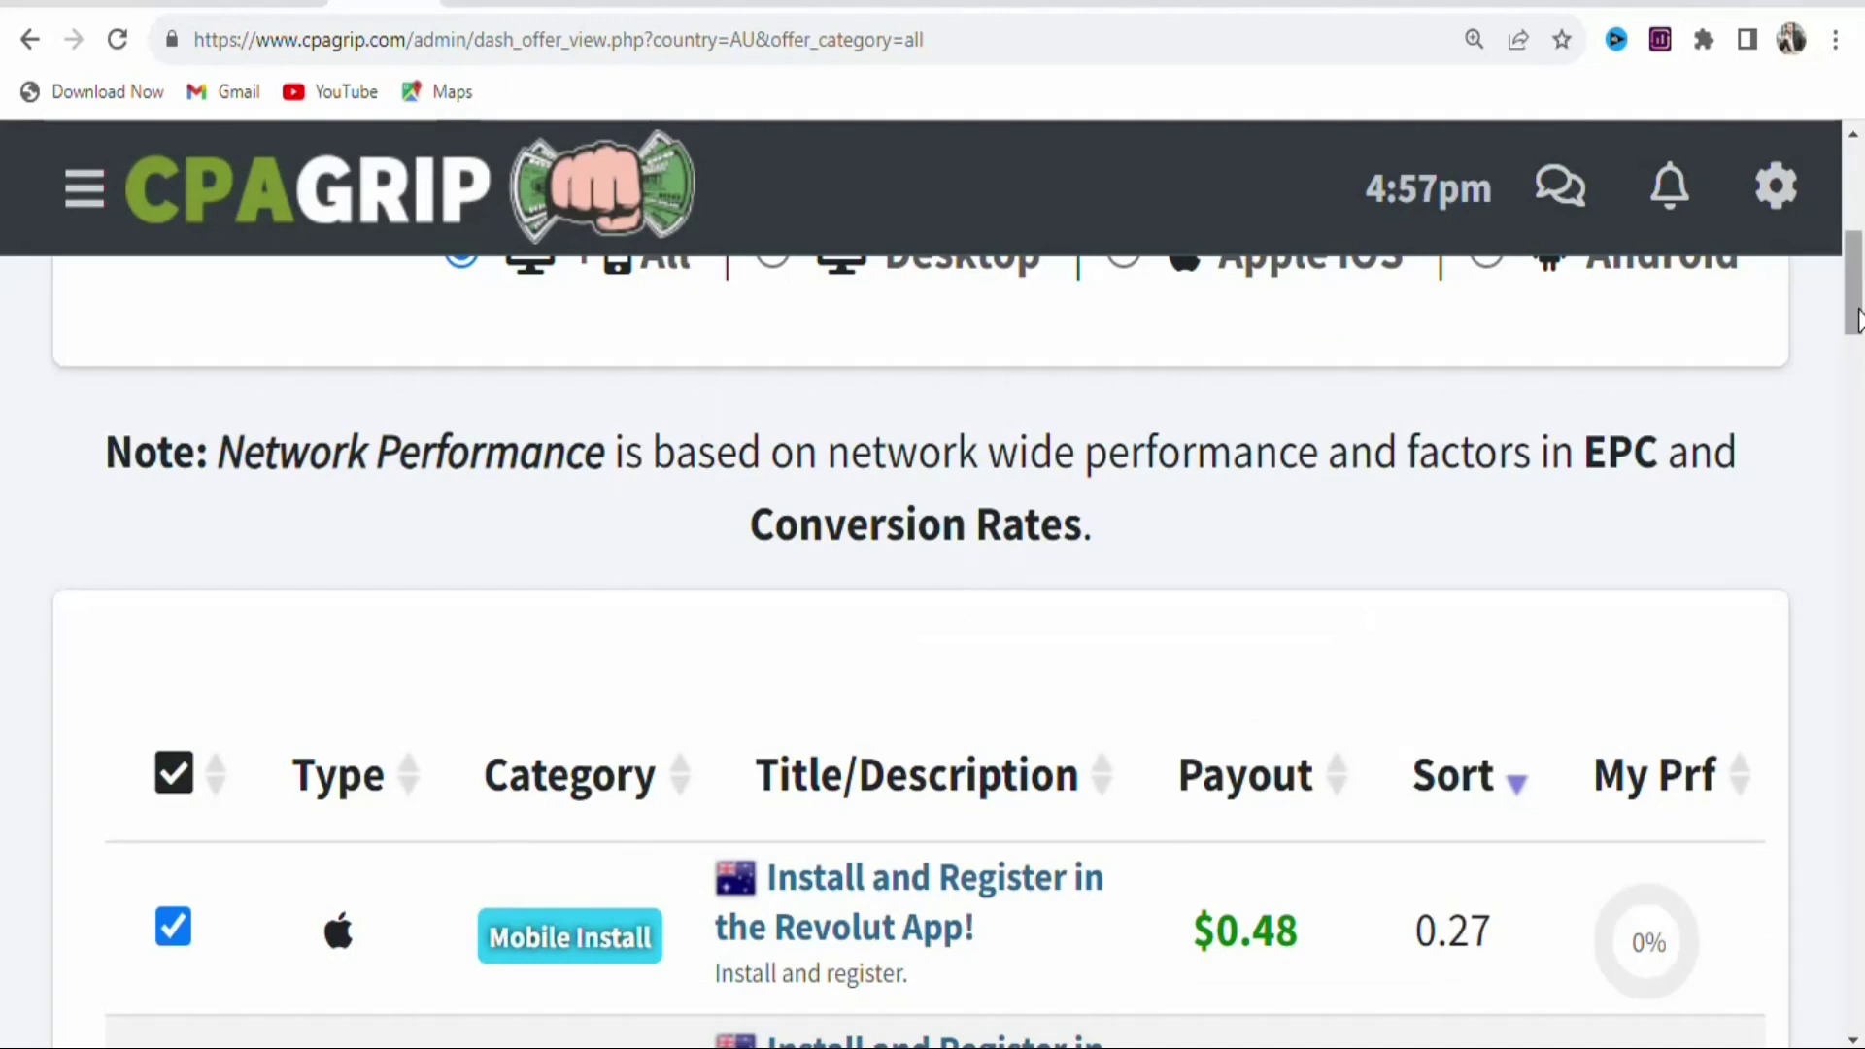
left_click_drag(1857, 291, 1858, 226)
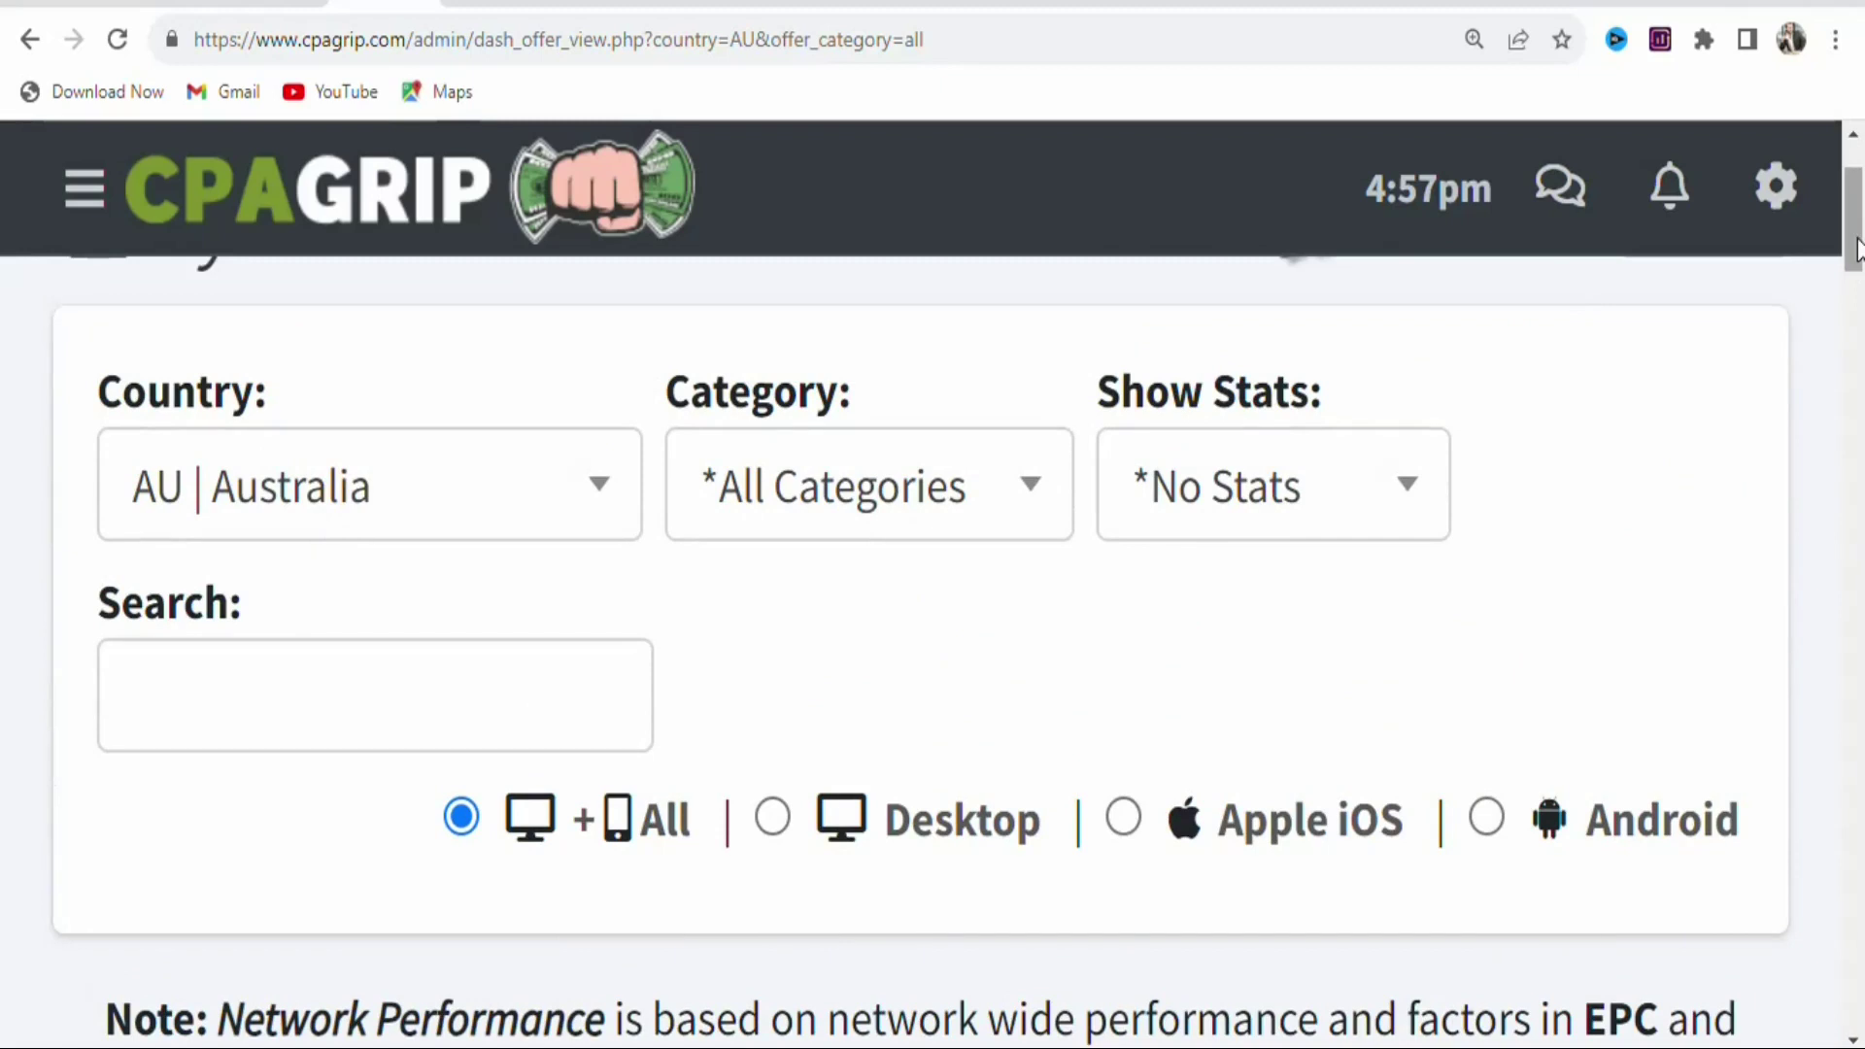
left_click_drag(1857, 247, 1857, 422)
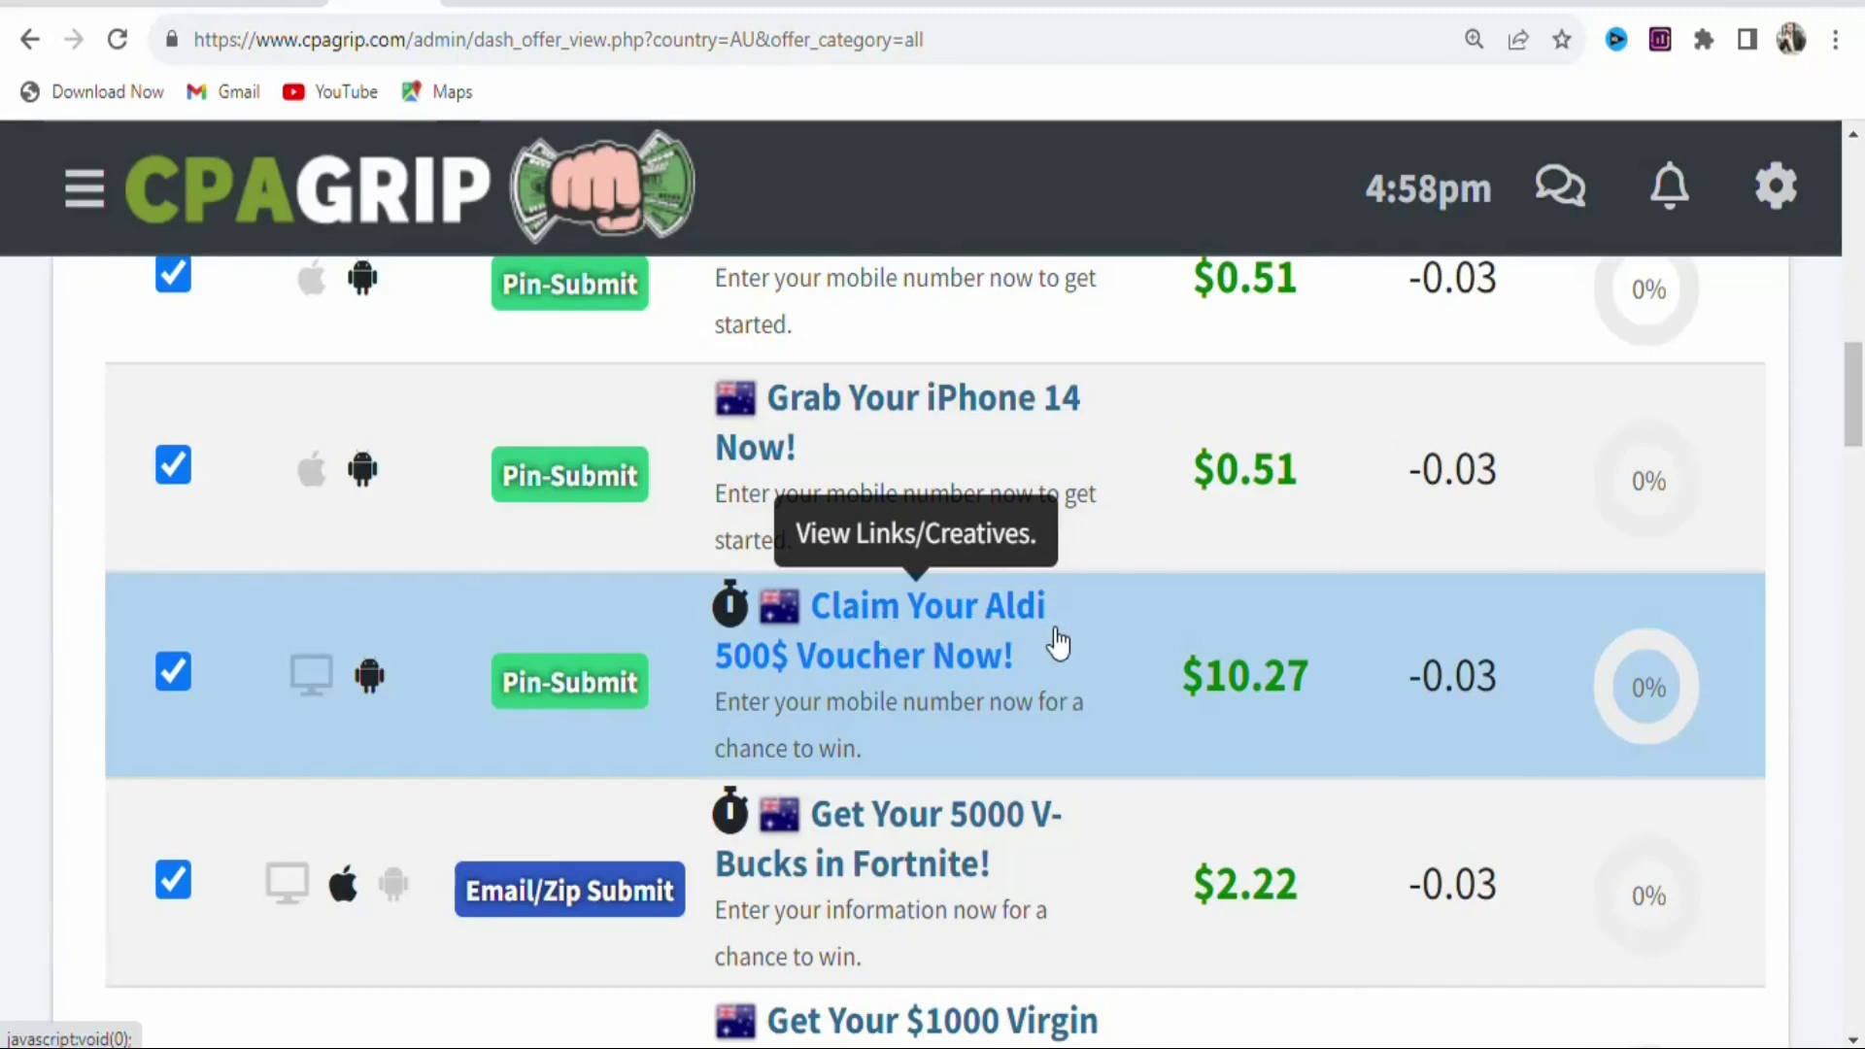
left_click(832, 675)
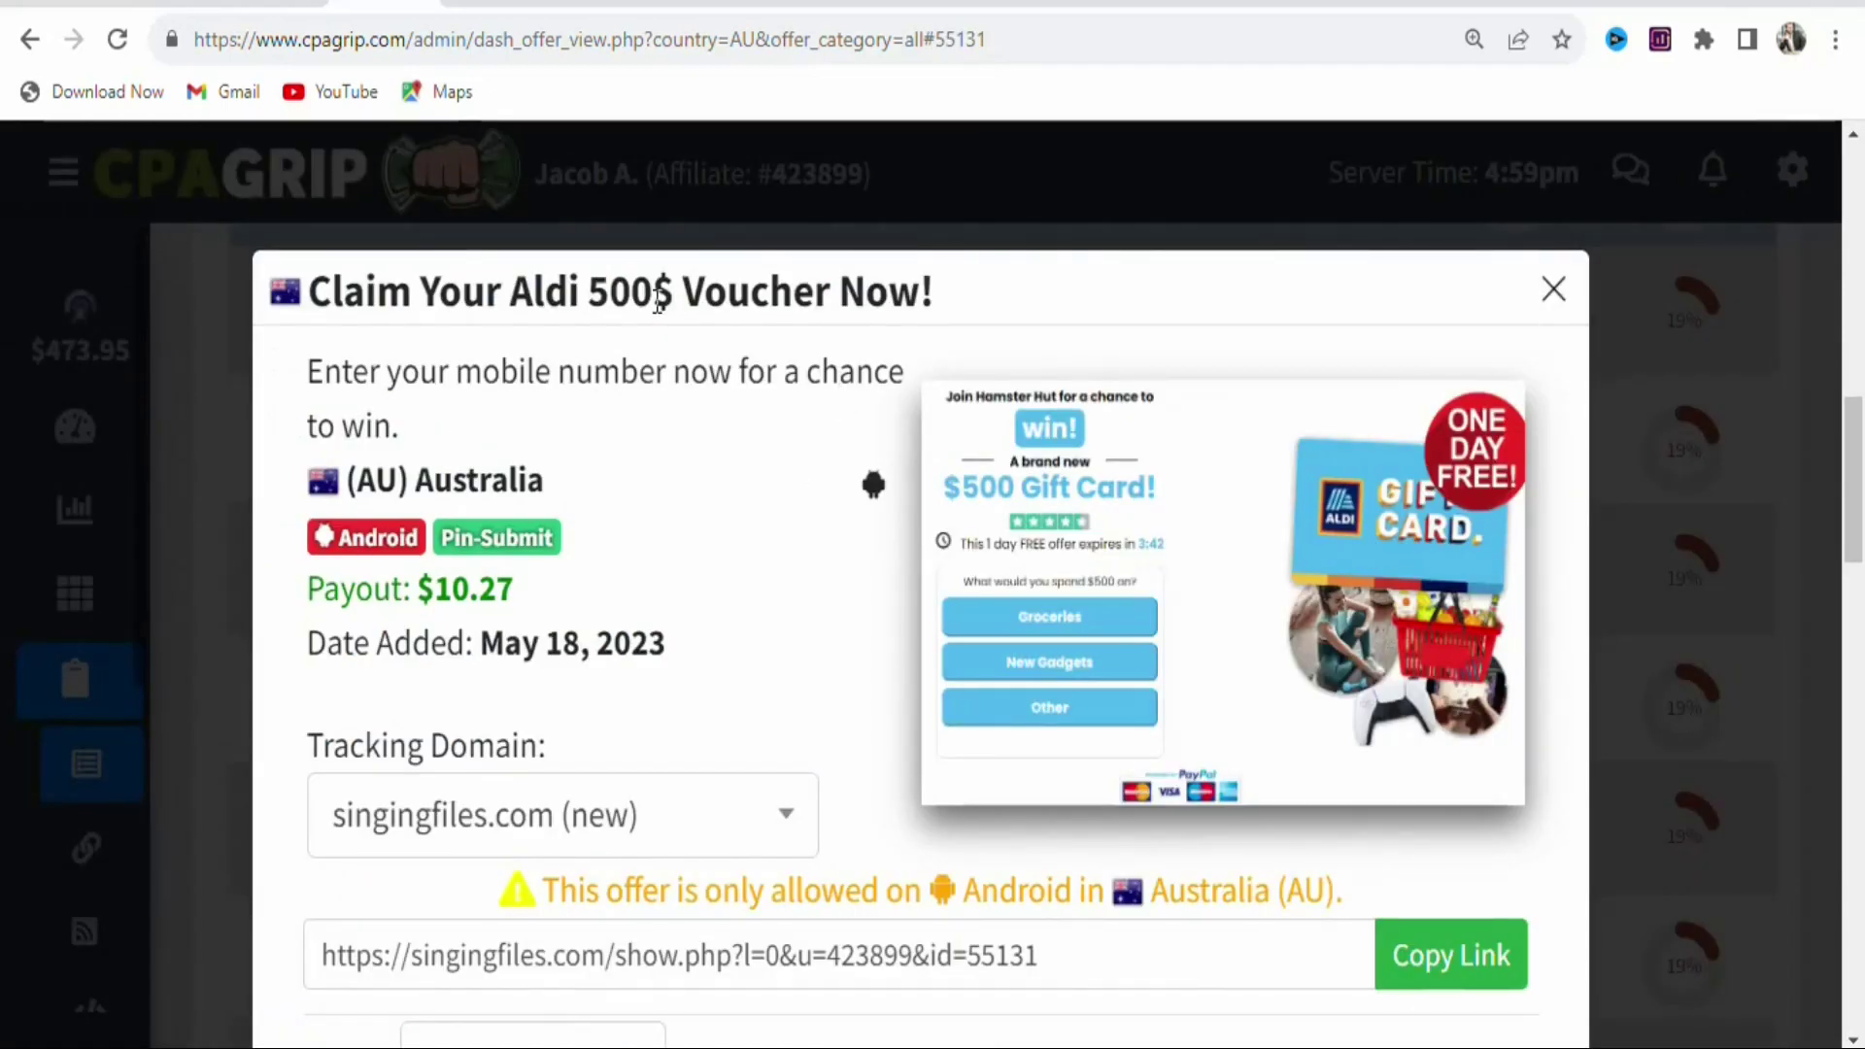
Copy the Aldi voucher offer's singingfiles.com tracking link and paste it as the URL of the new Shorby block.
left_click_drag(653, 296, 875, 282)
left_click(862, 981)
left_click(1450, 954)
left_click(1447, 966)
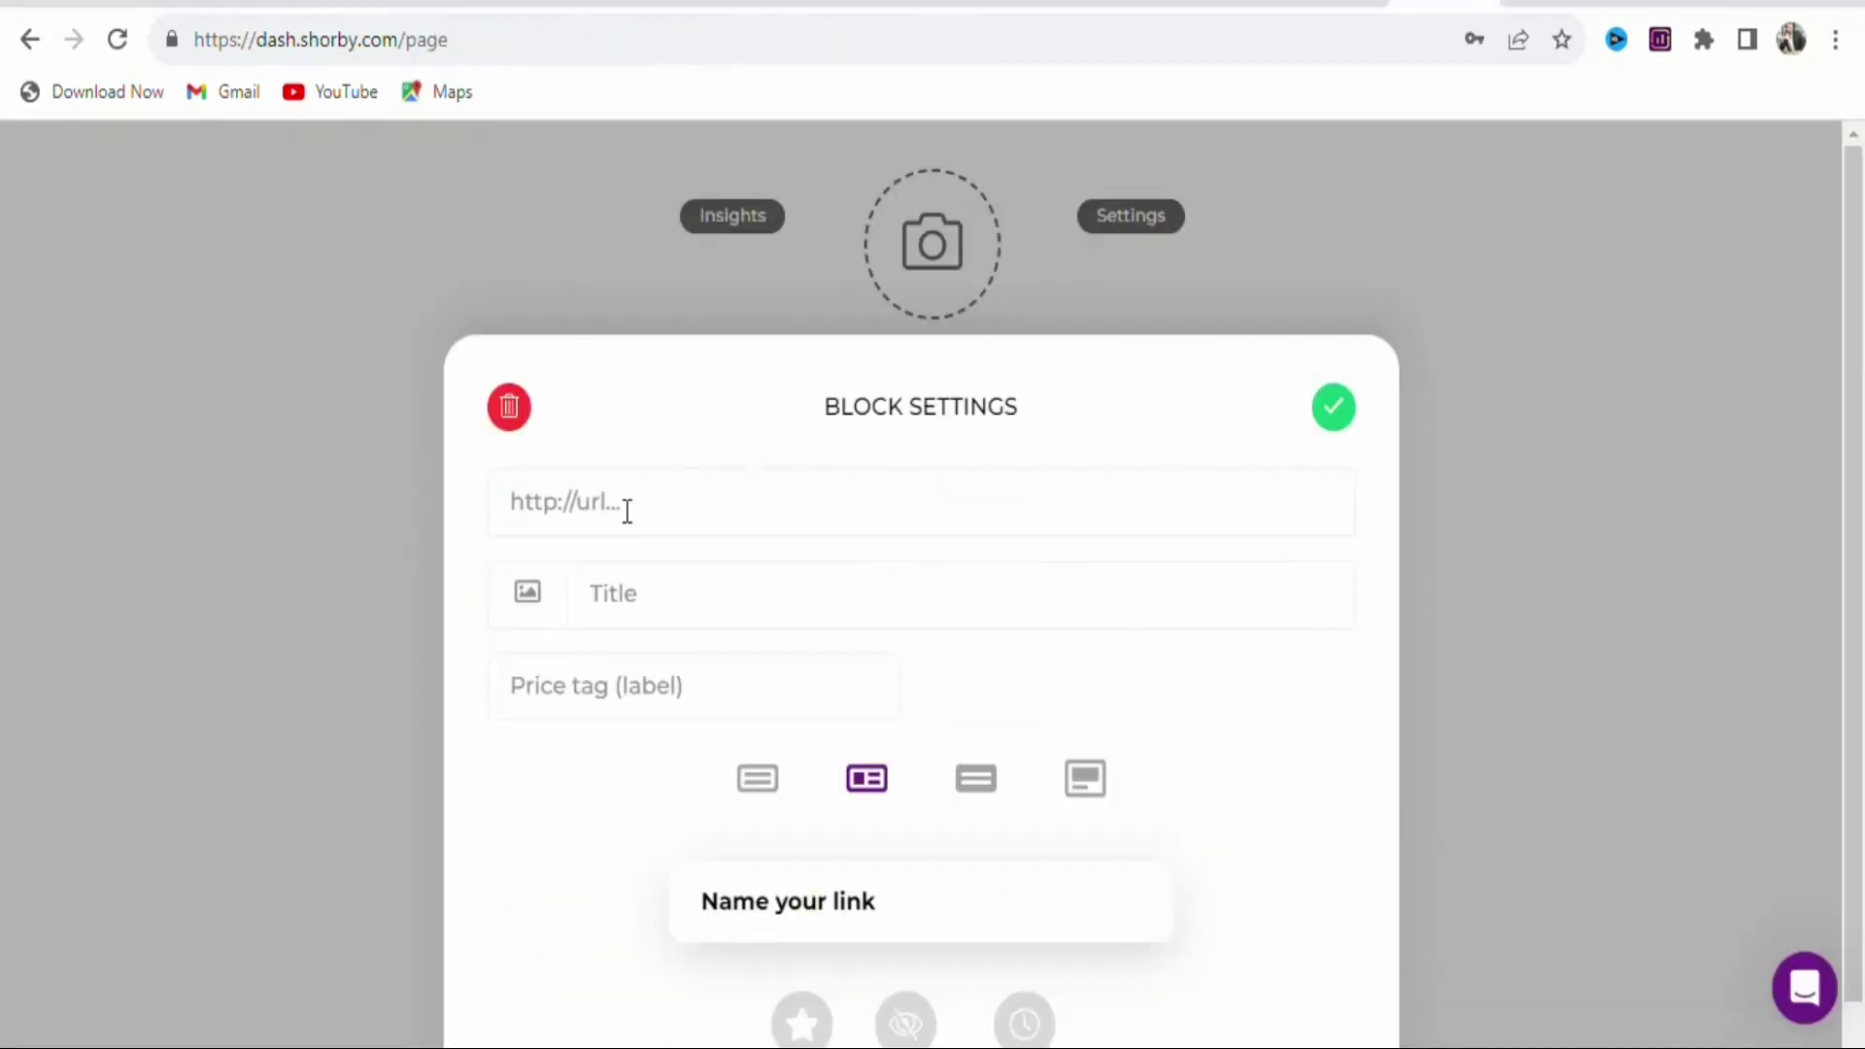
left_click(641, 502)
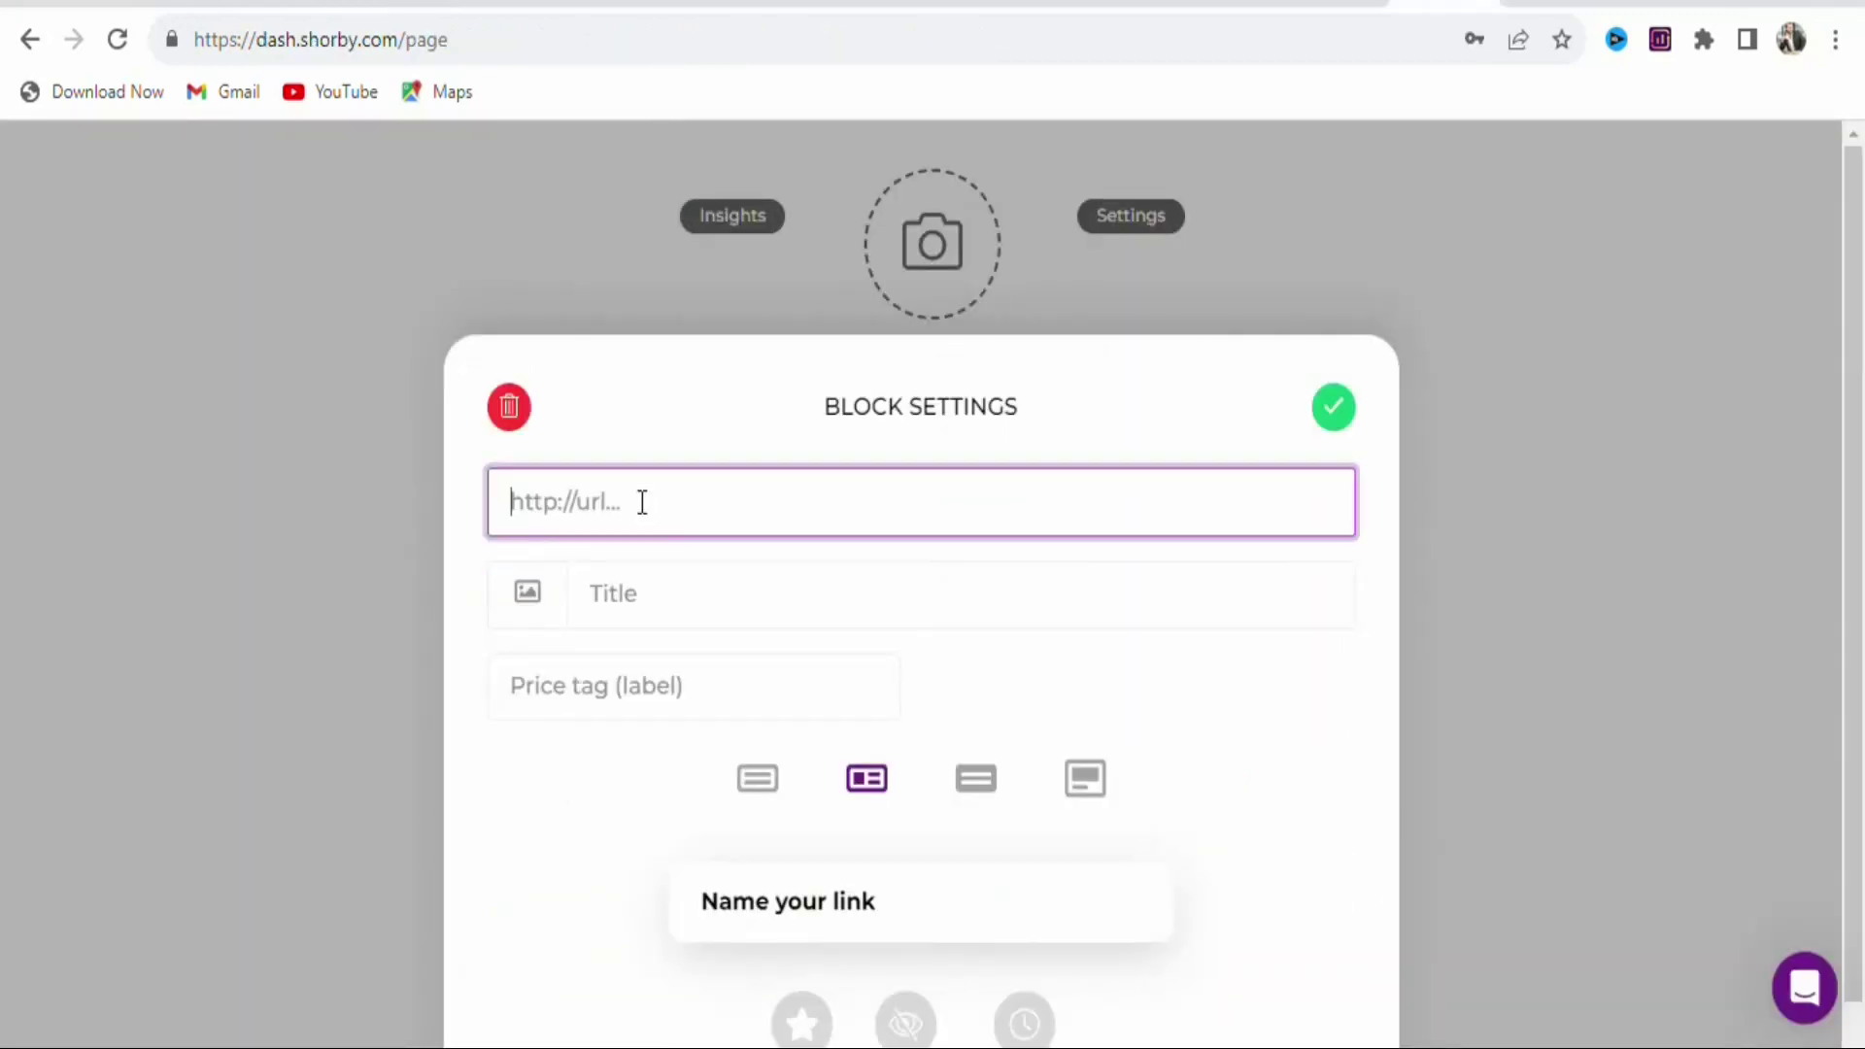
key("ctrl+v")
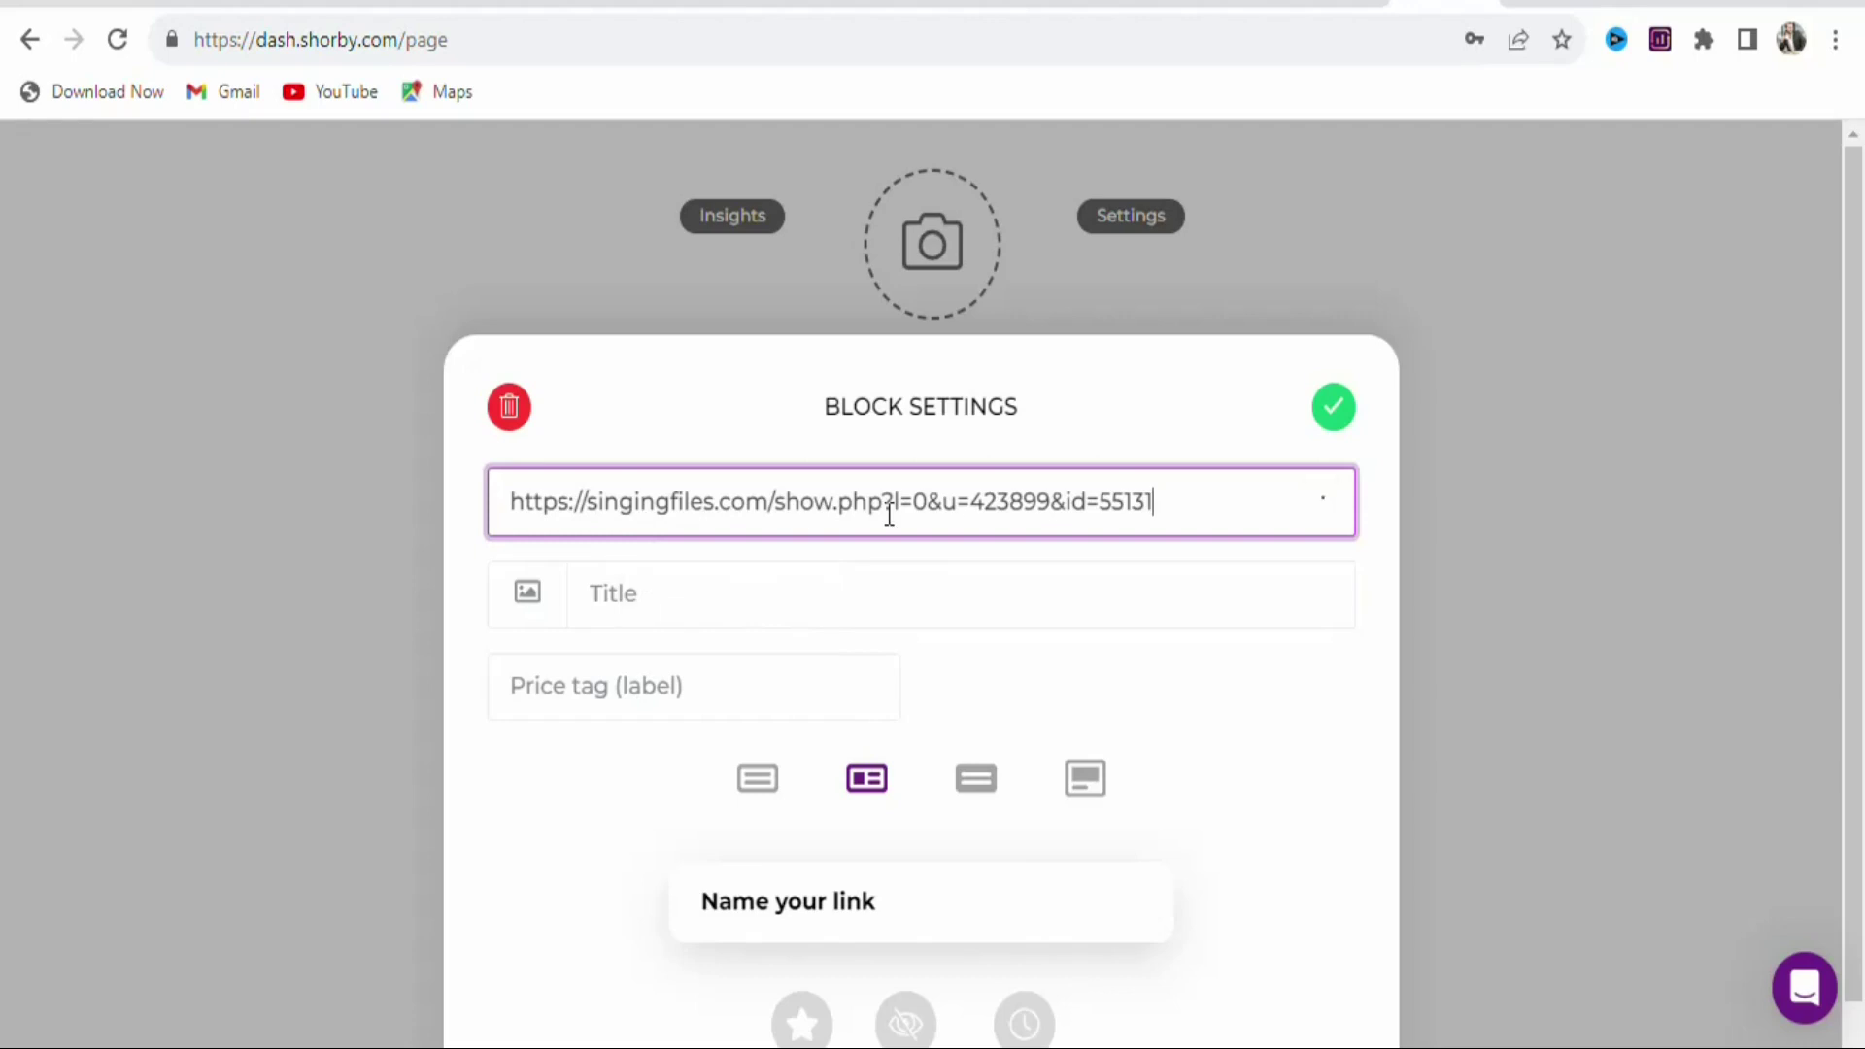
Copy the title "Claim Your Aldi 500$ Voucher Now!" from the CPAGrip offer and use it to replace the Shorby block's title.
left_click(820, 611)
left_click(1150, 498)
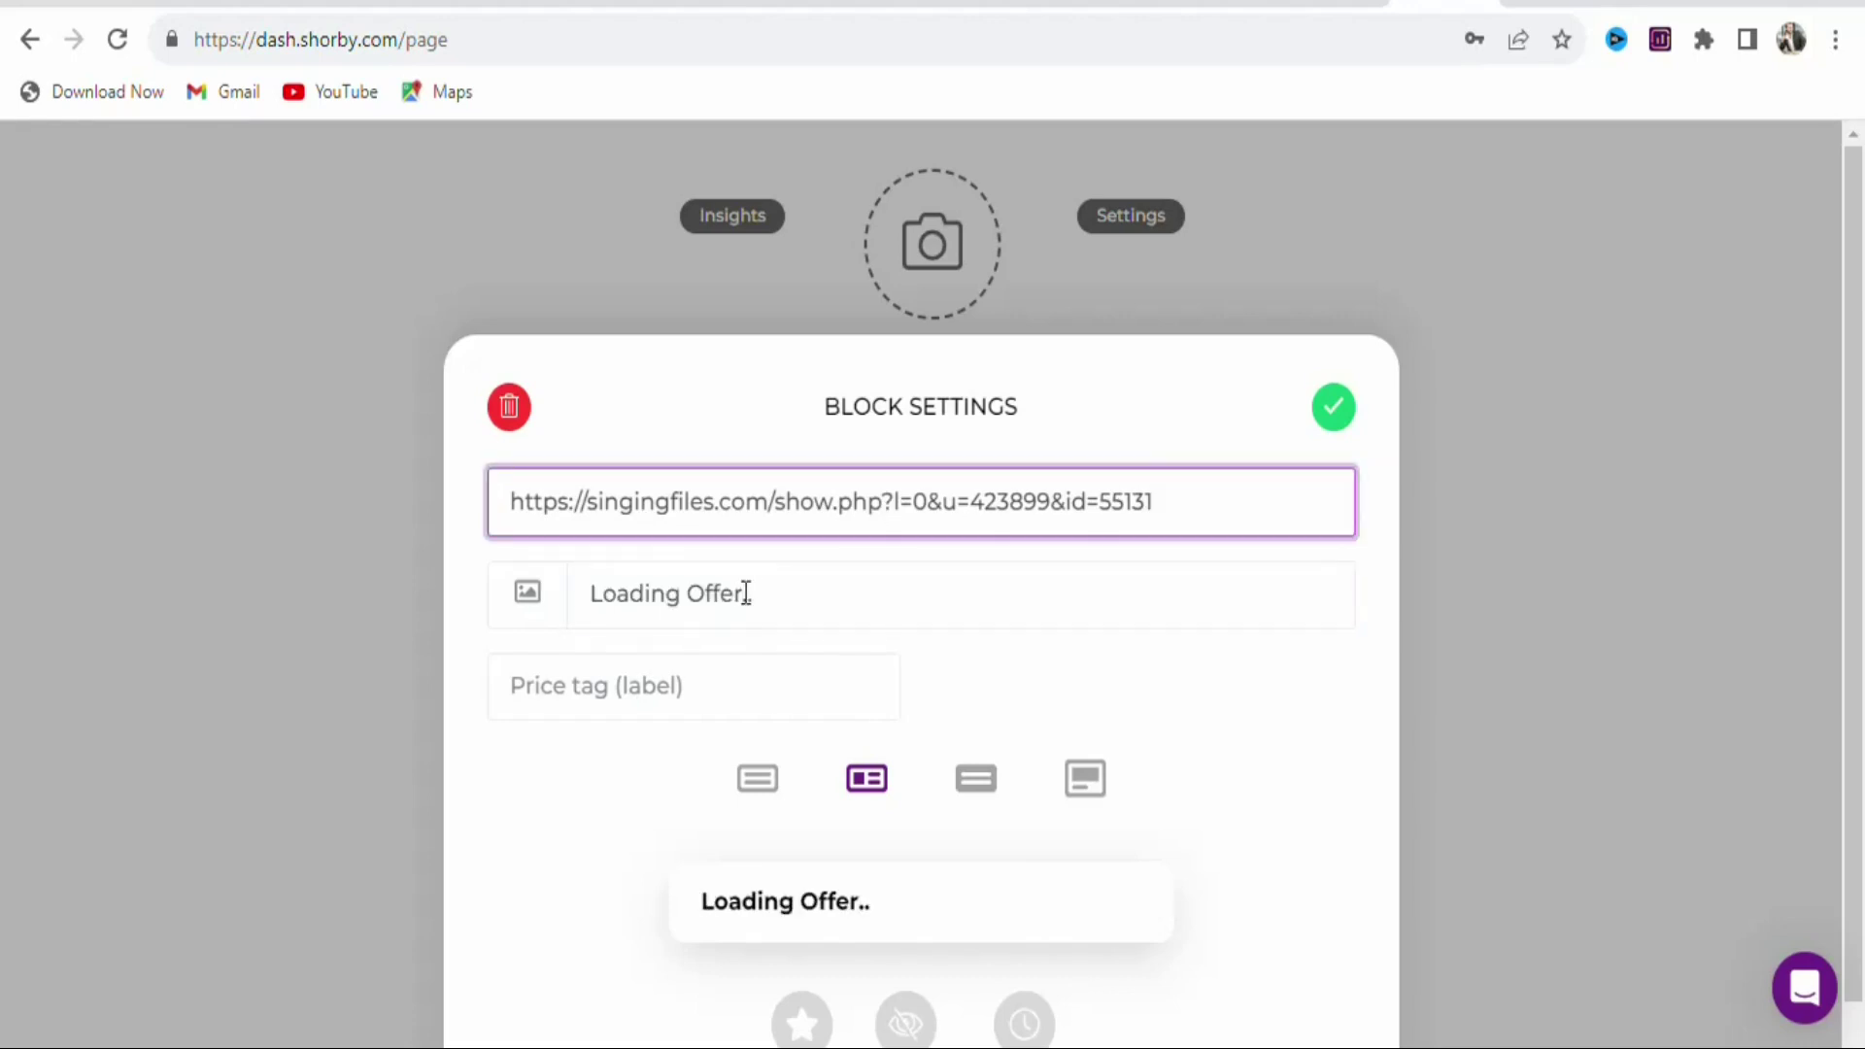
left_click(393, 3)
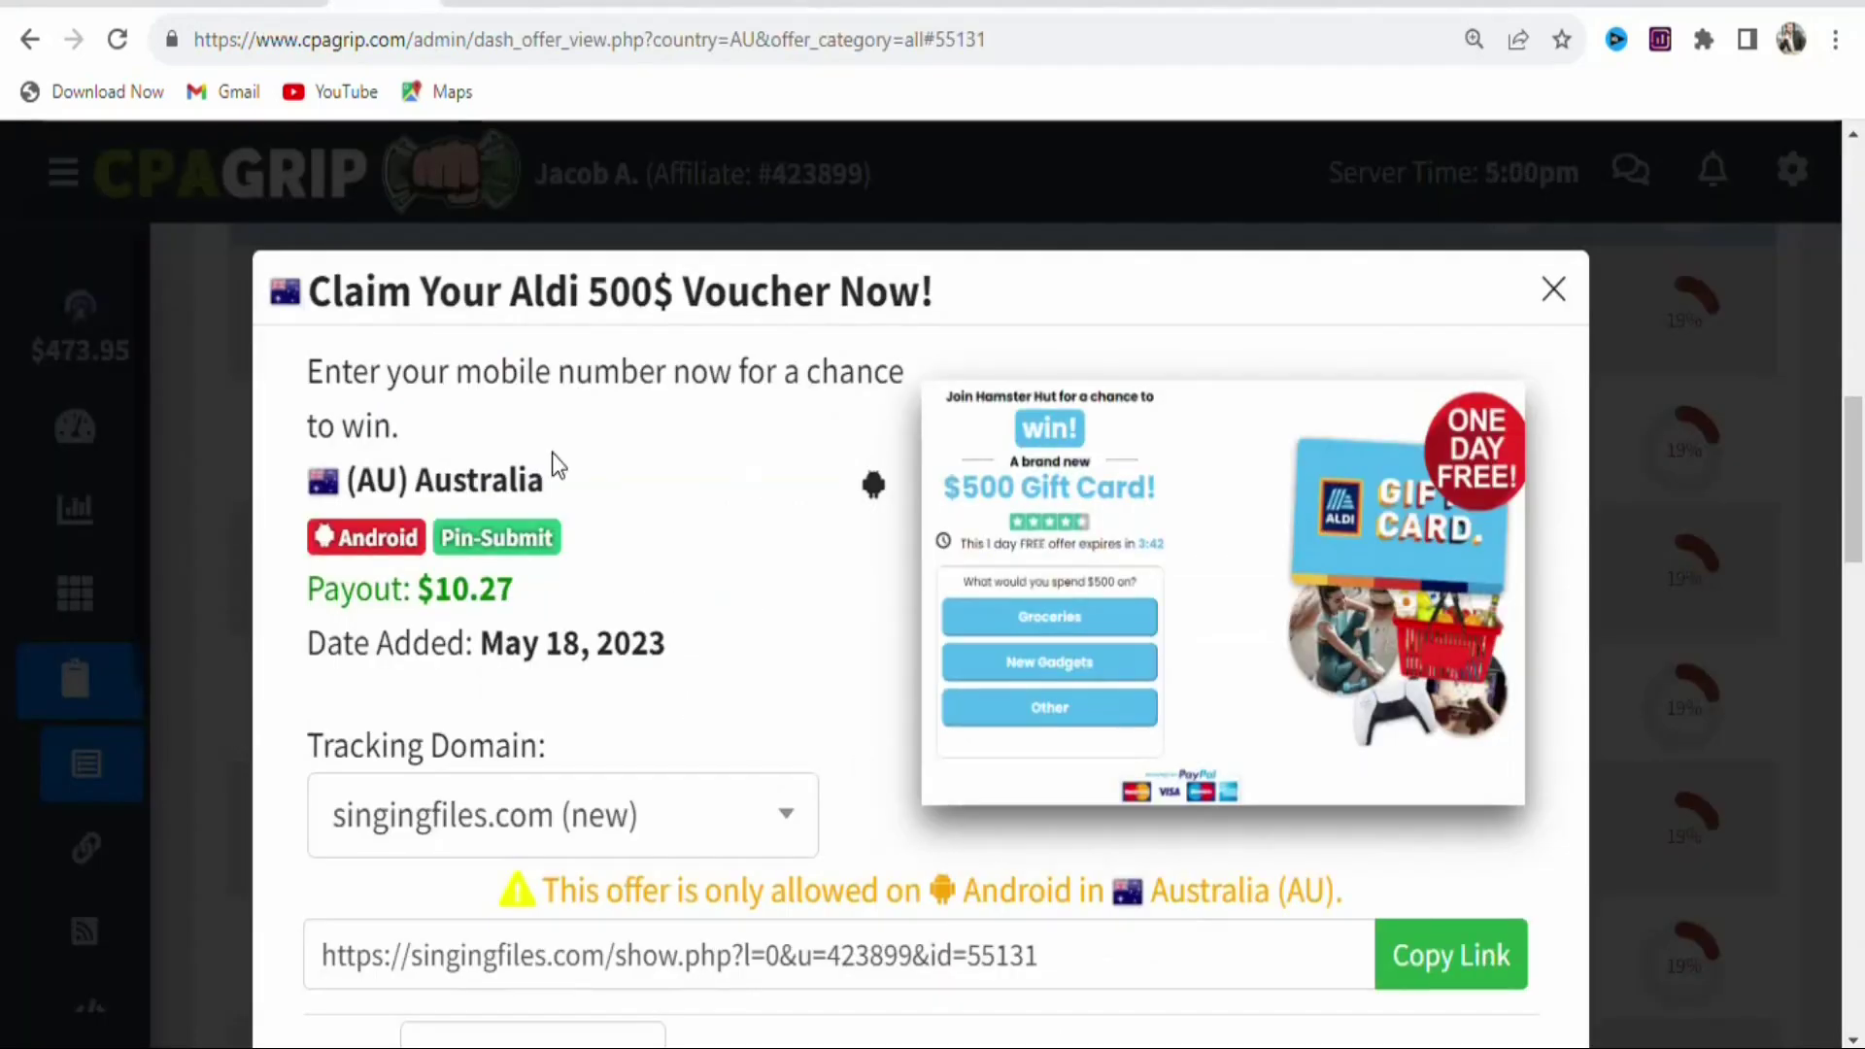
left_click_drag(941, 303, 319, 296)
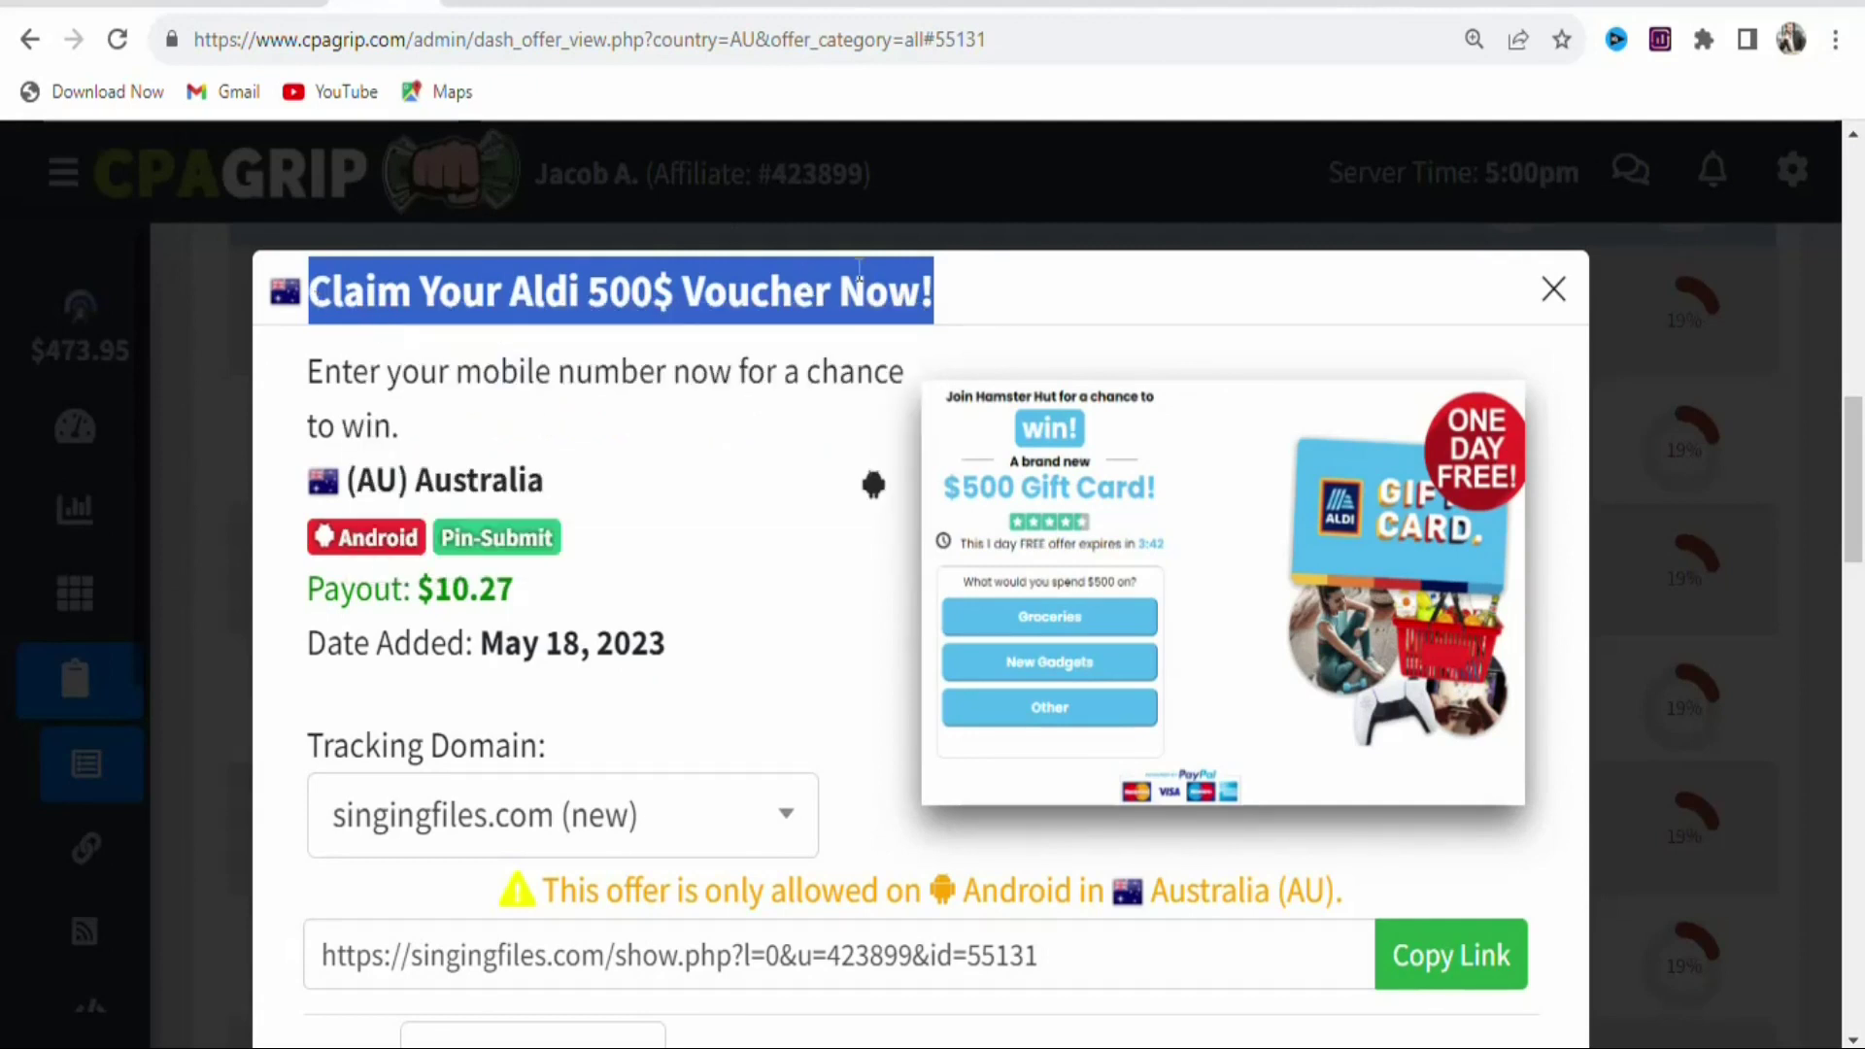
key("ctrl+Tab")
left_click(750, 592)
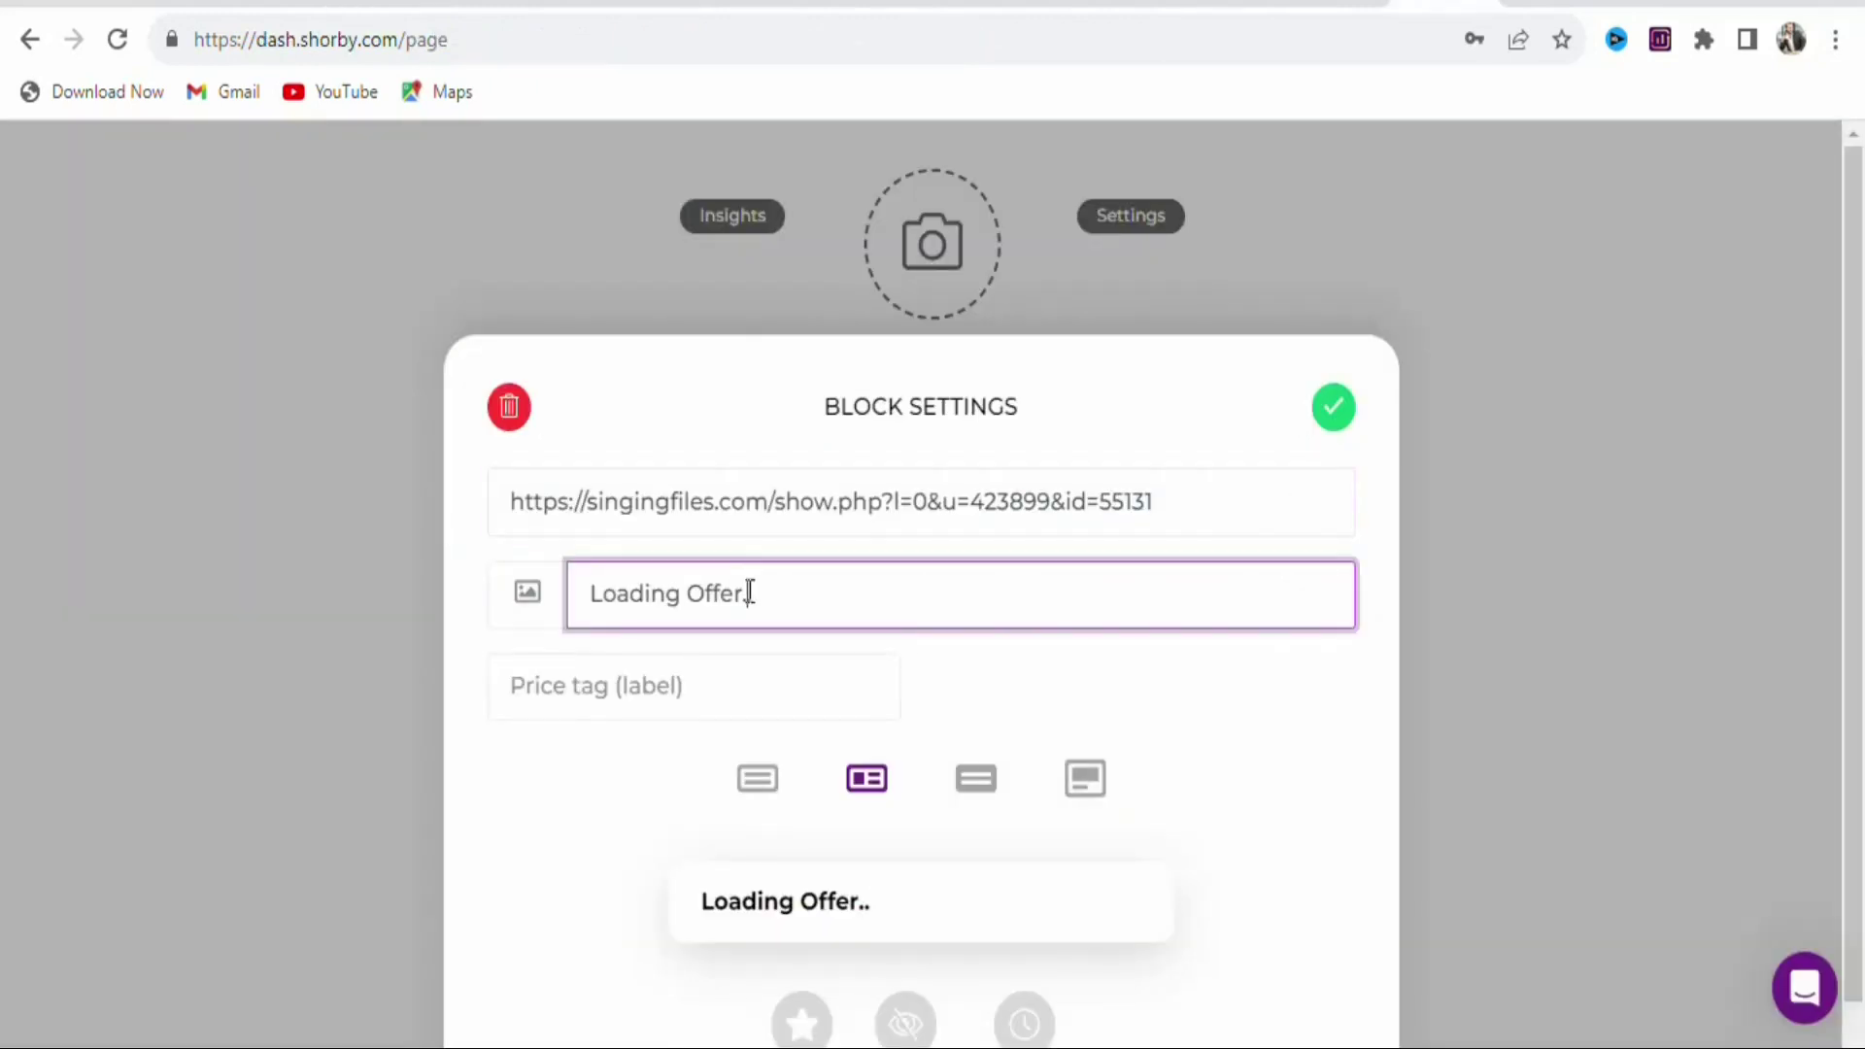
key("ctrl+a")
type(".")
type("Claim Your Aldi 500$ Voucher Now!")
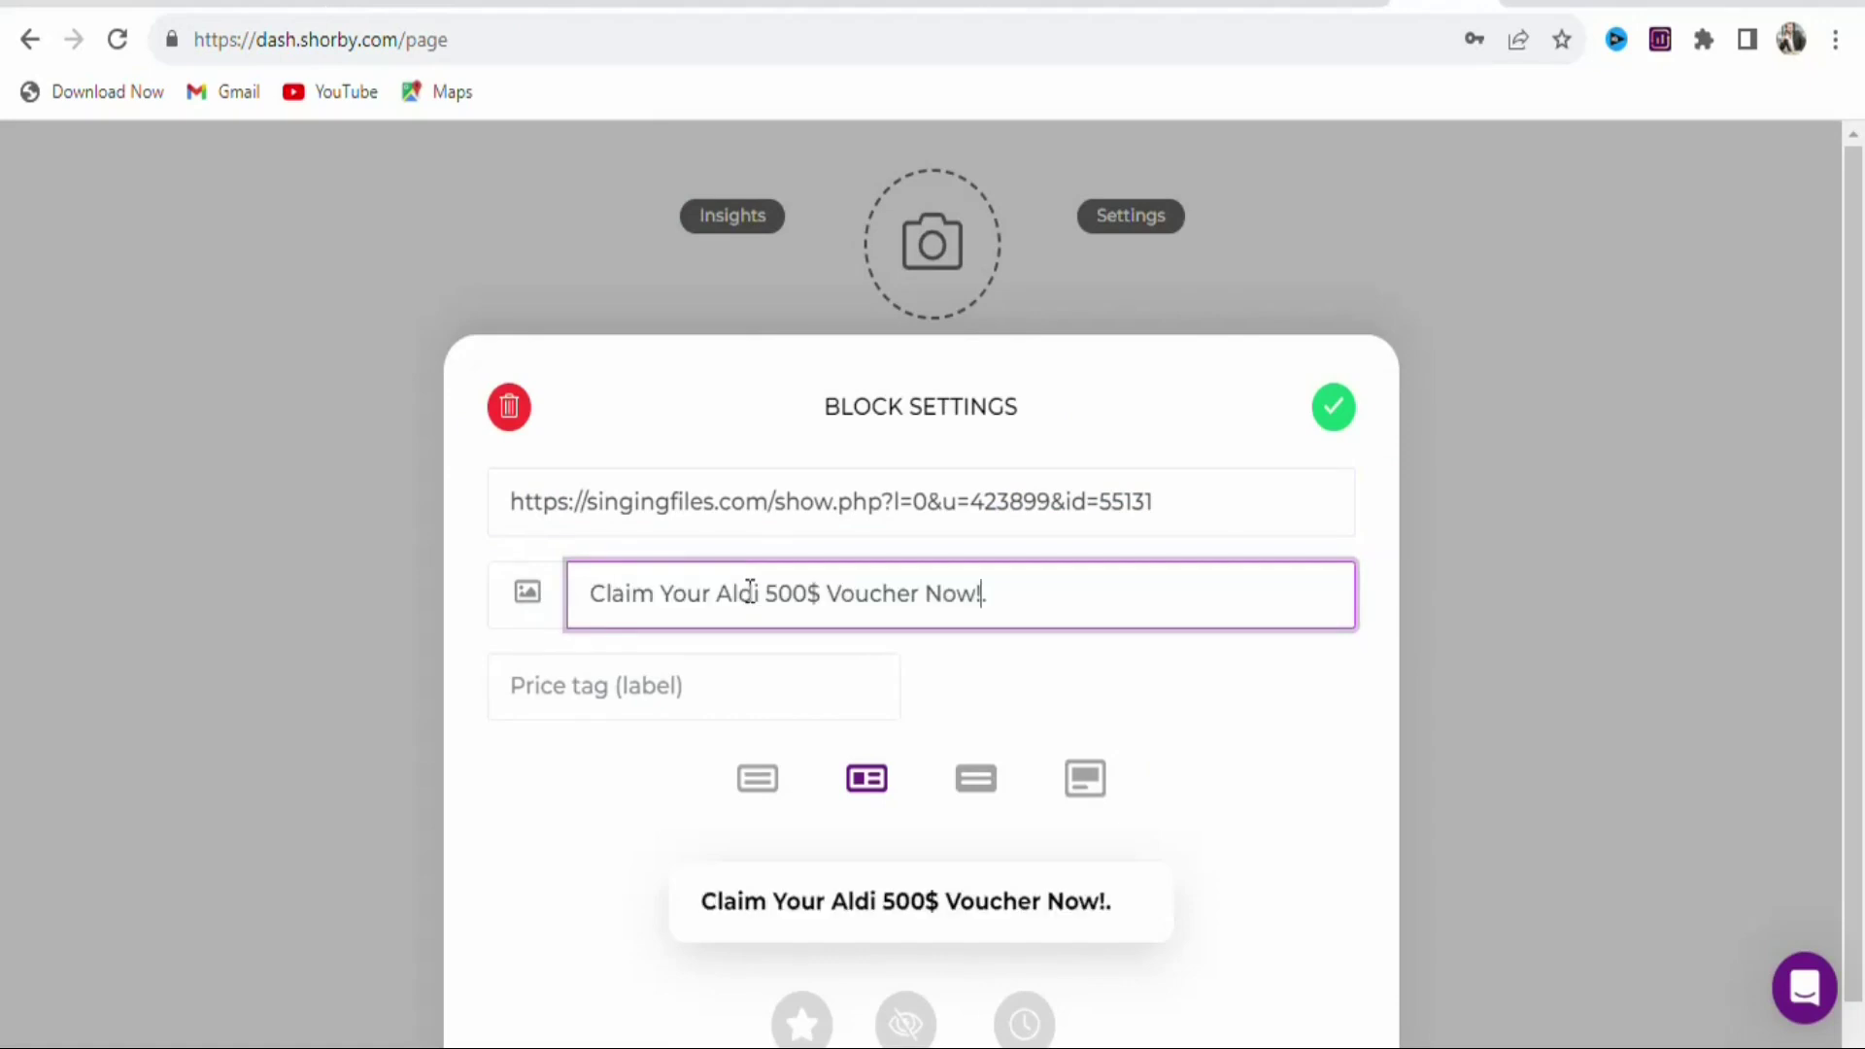
Set the Aldi voucher block's price tag label to "Australia" and save the block.
left_click(706, 687)
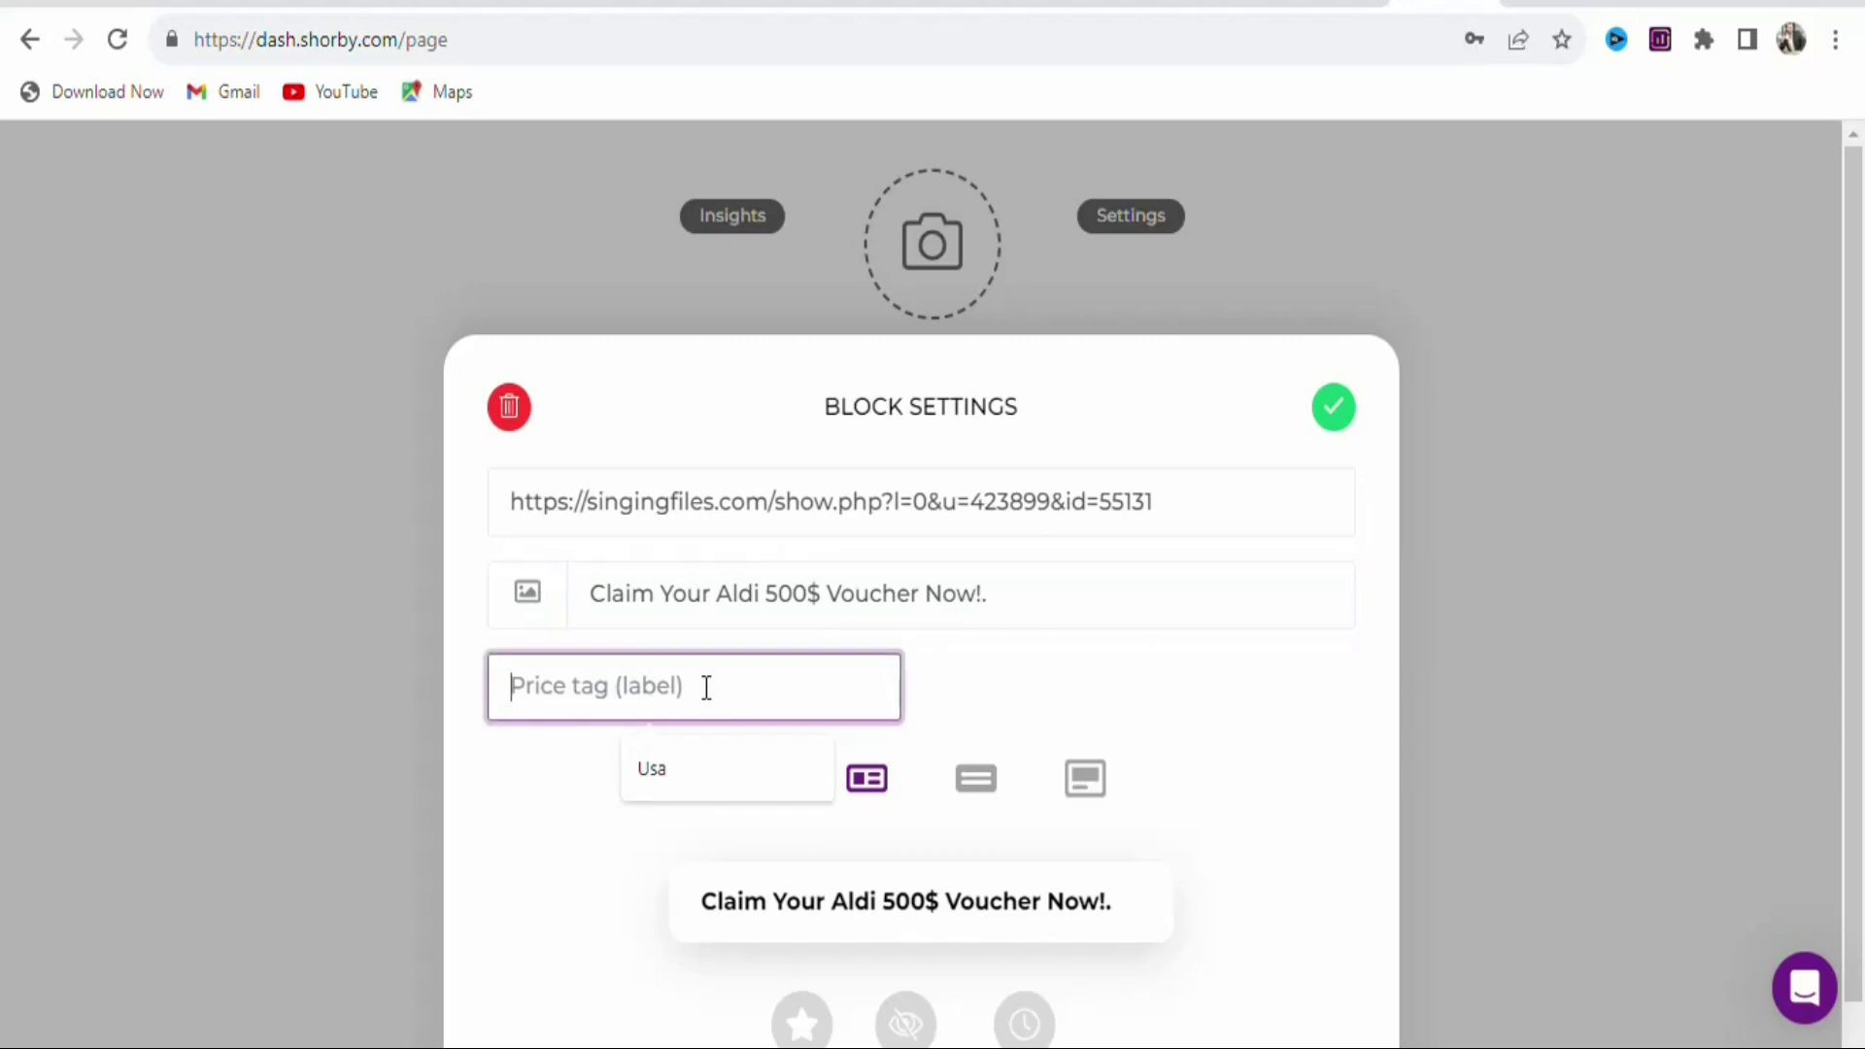
type("Au")
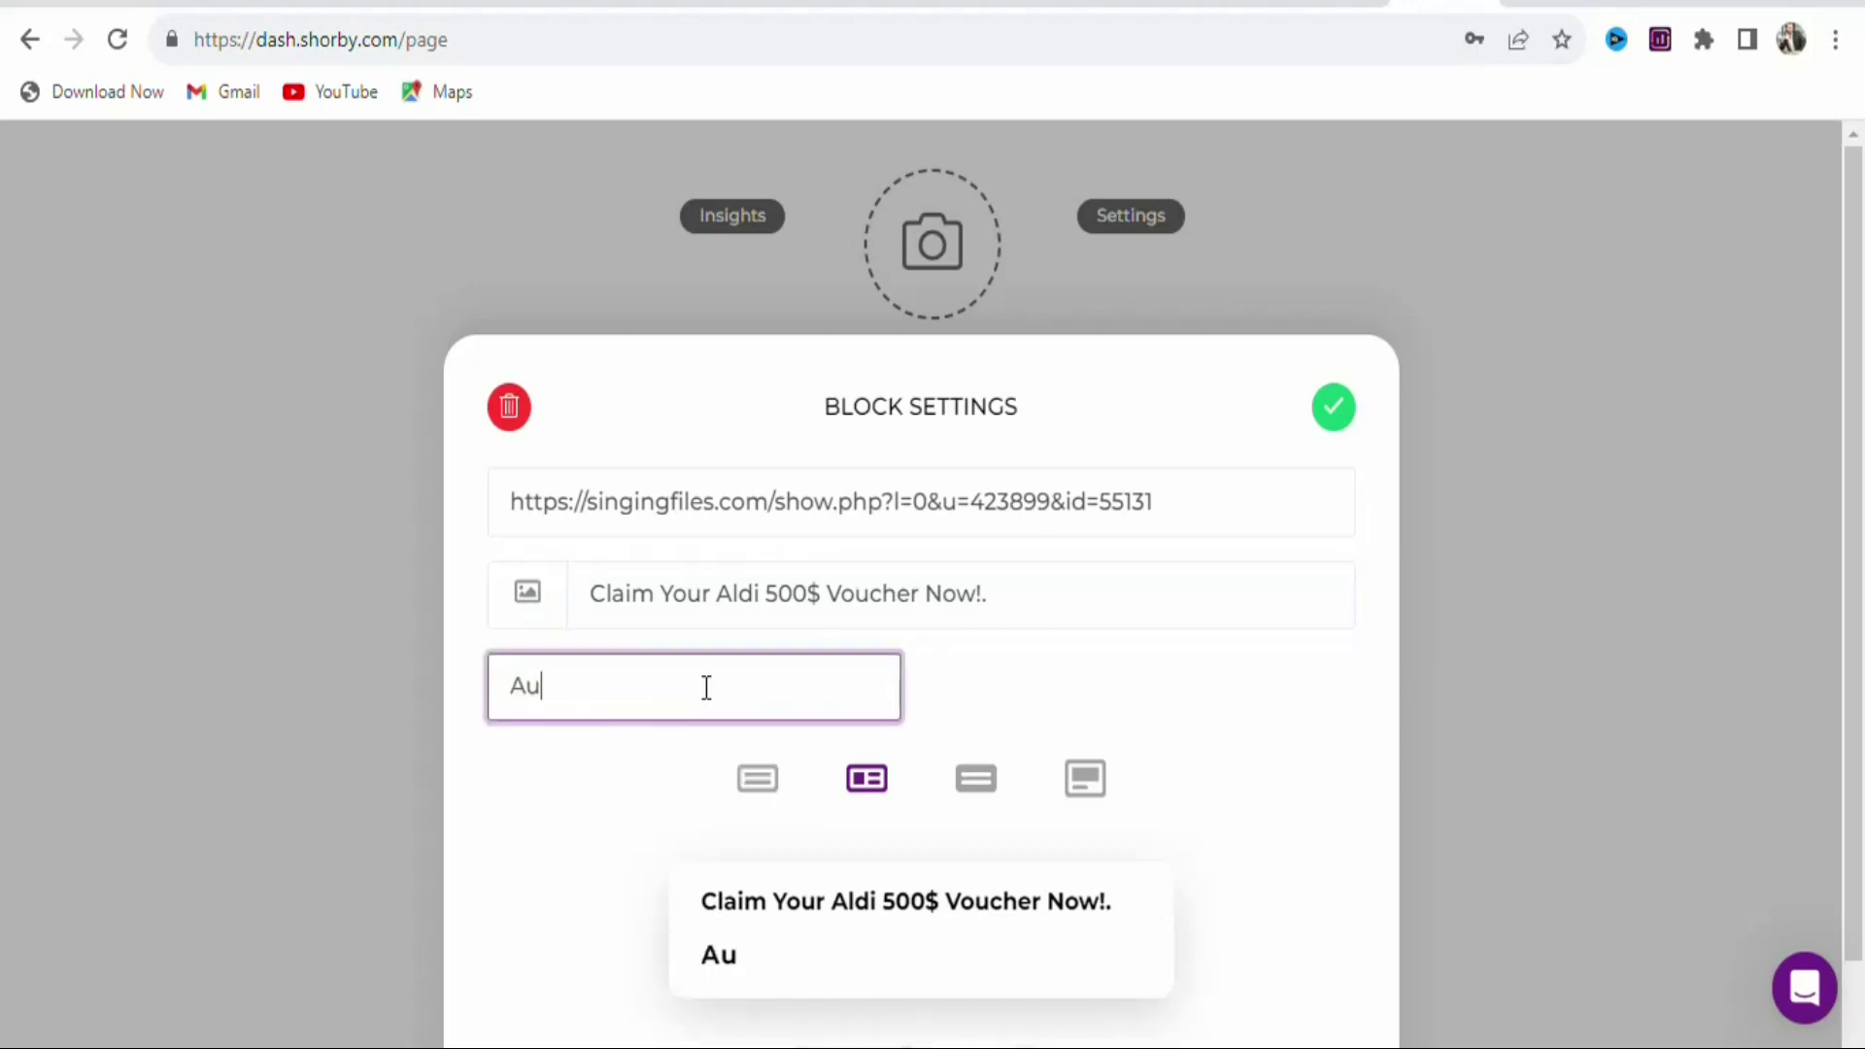
type("stralia")
left_click(1134, 648)
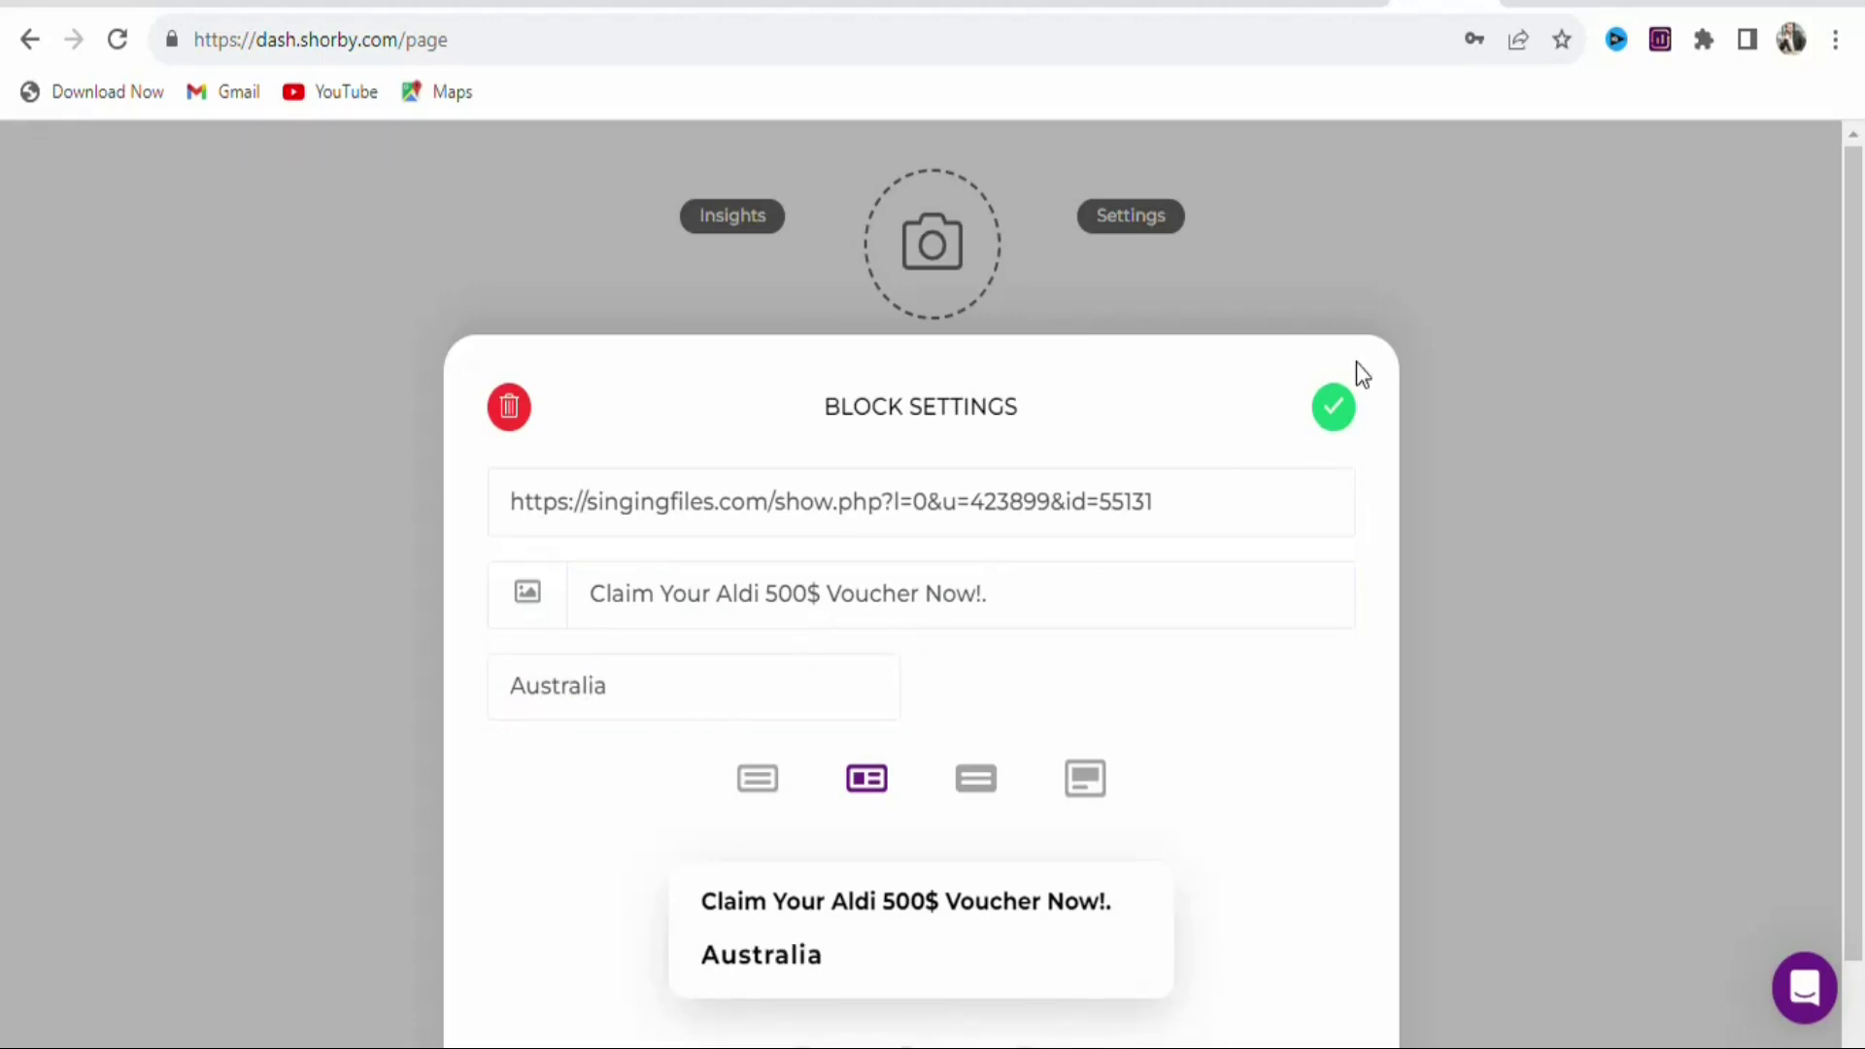
left_click(1334, 409)
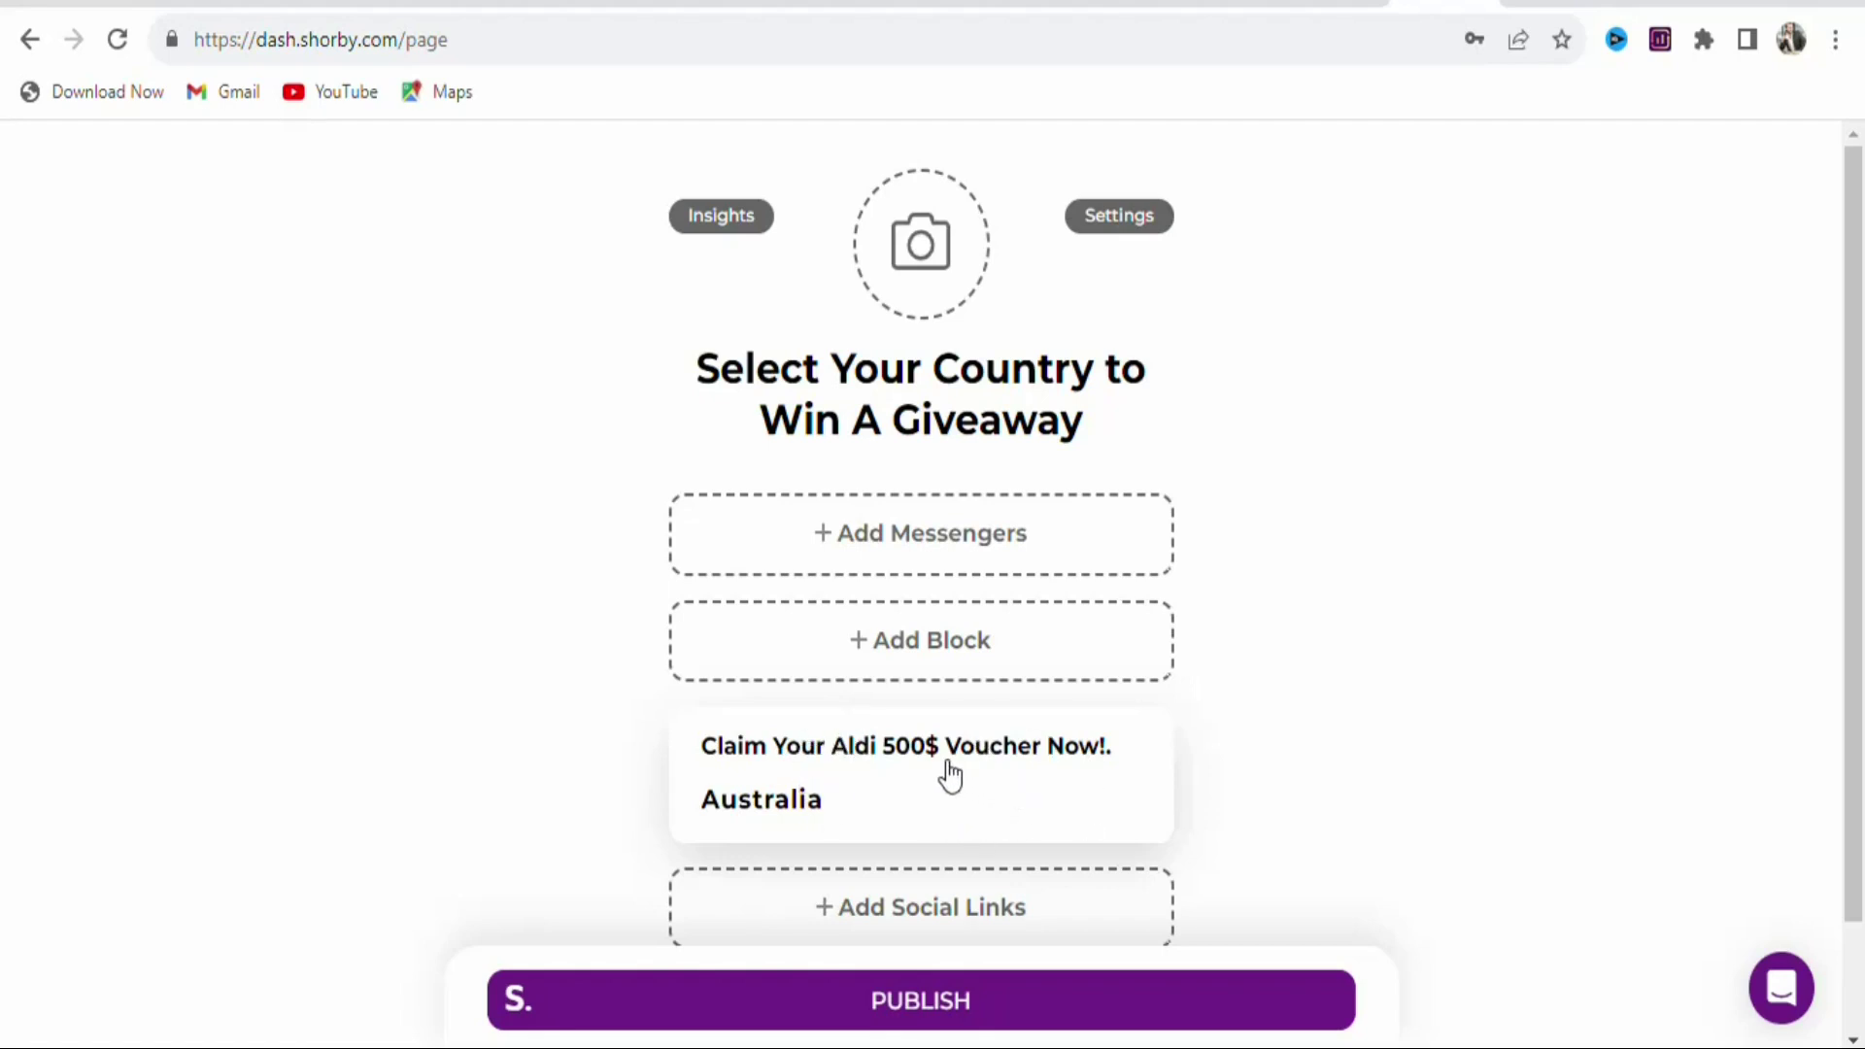
Add another Button or Card block to the page and give it the layout with a thumbnail image and price tag.
left_click(915, 650)
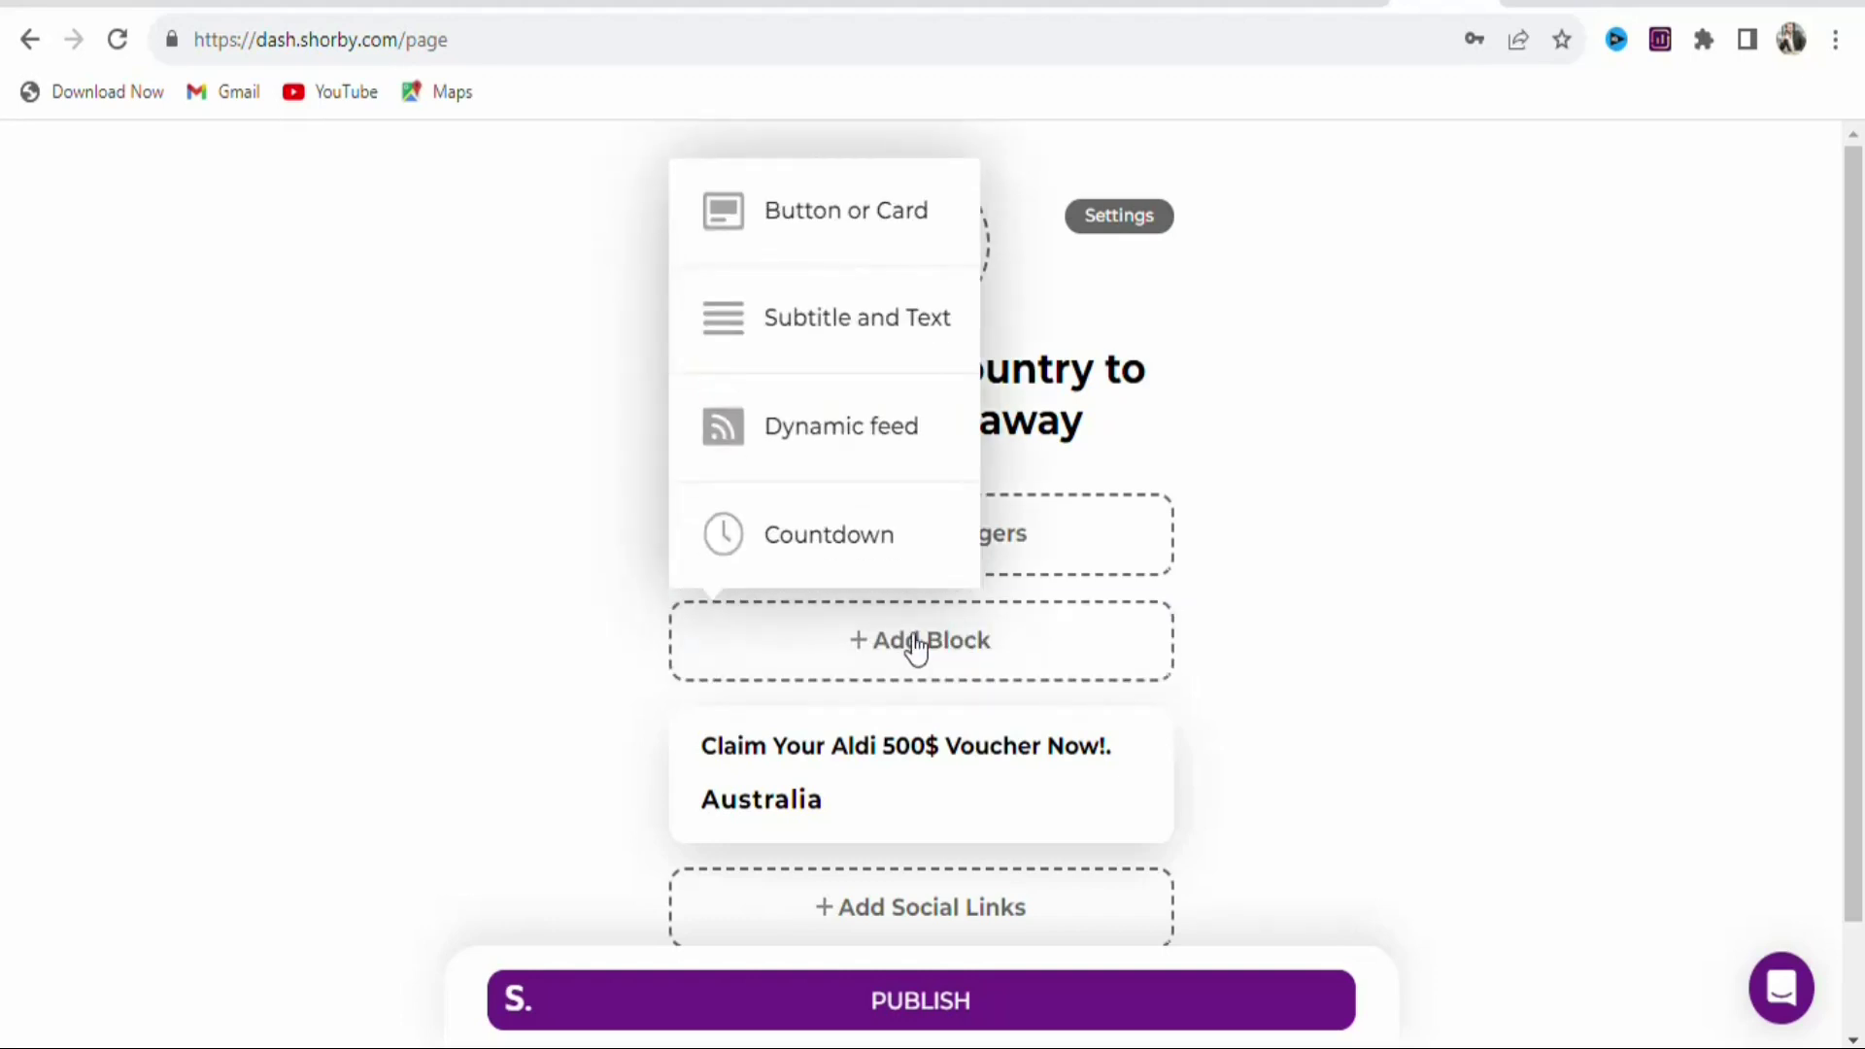
left_click(879, 216)
left_click(866, 778)
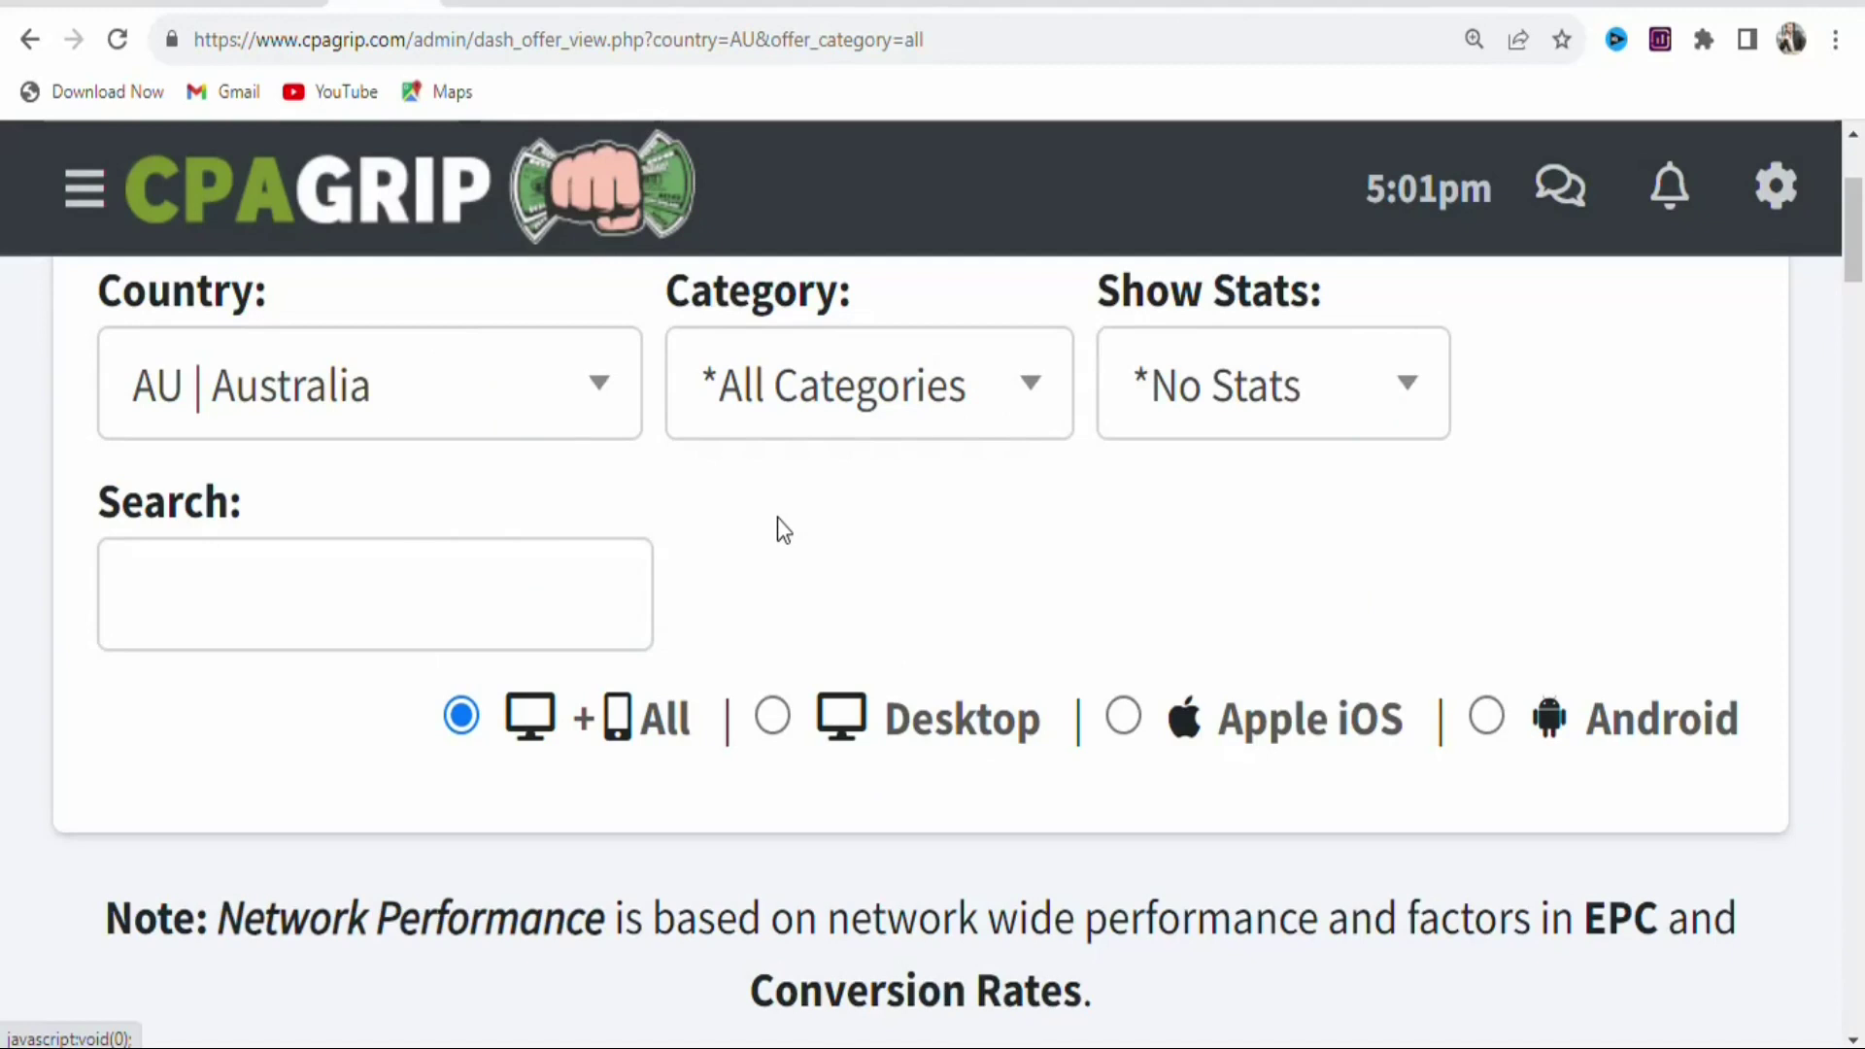
Switch to CPAGrip, filter the offers to Ireland and open the details of "Claim a iPhone 14 Gift Card!".
left_click(587, 412)
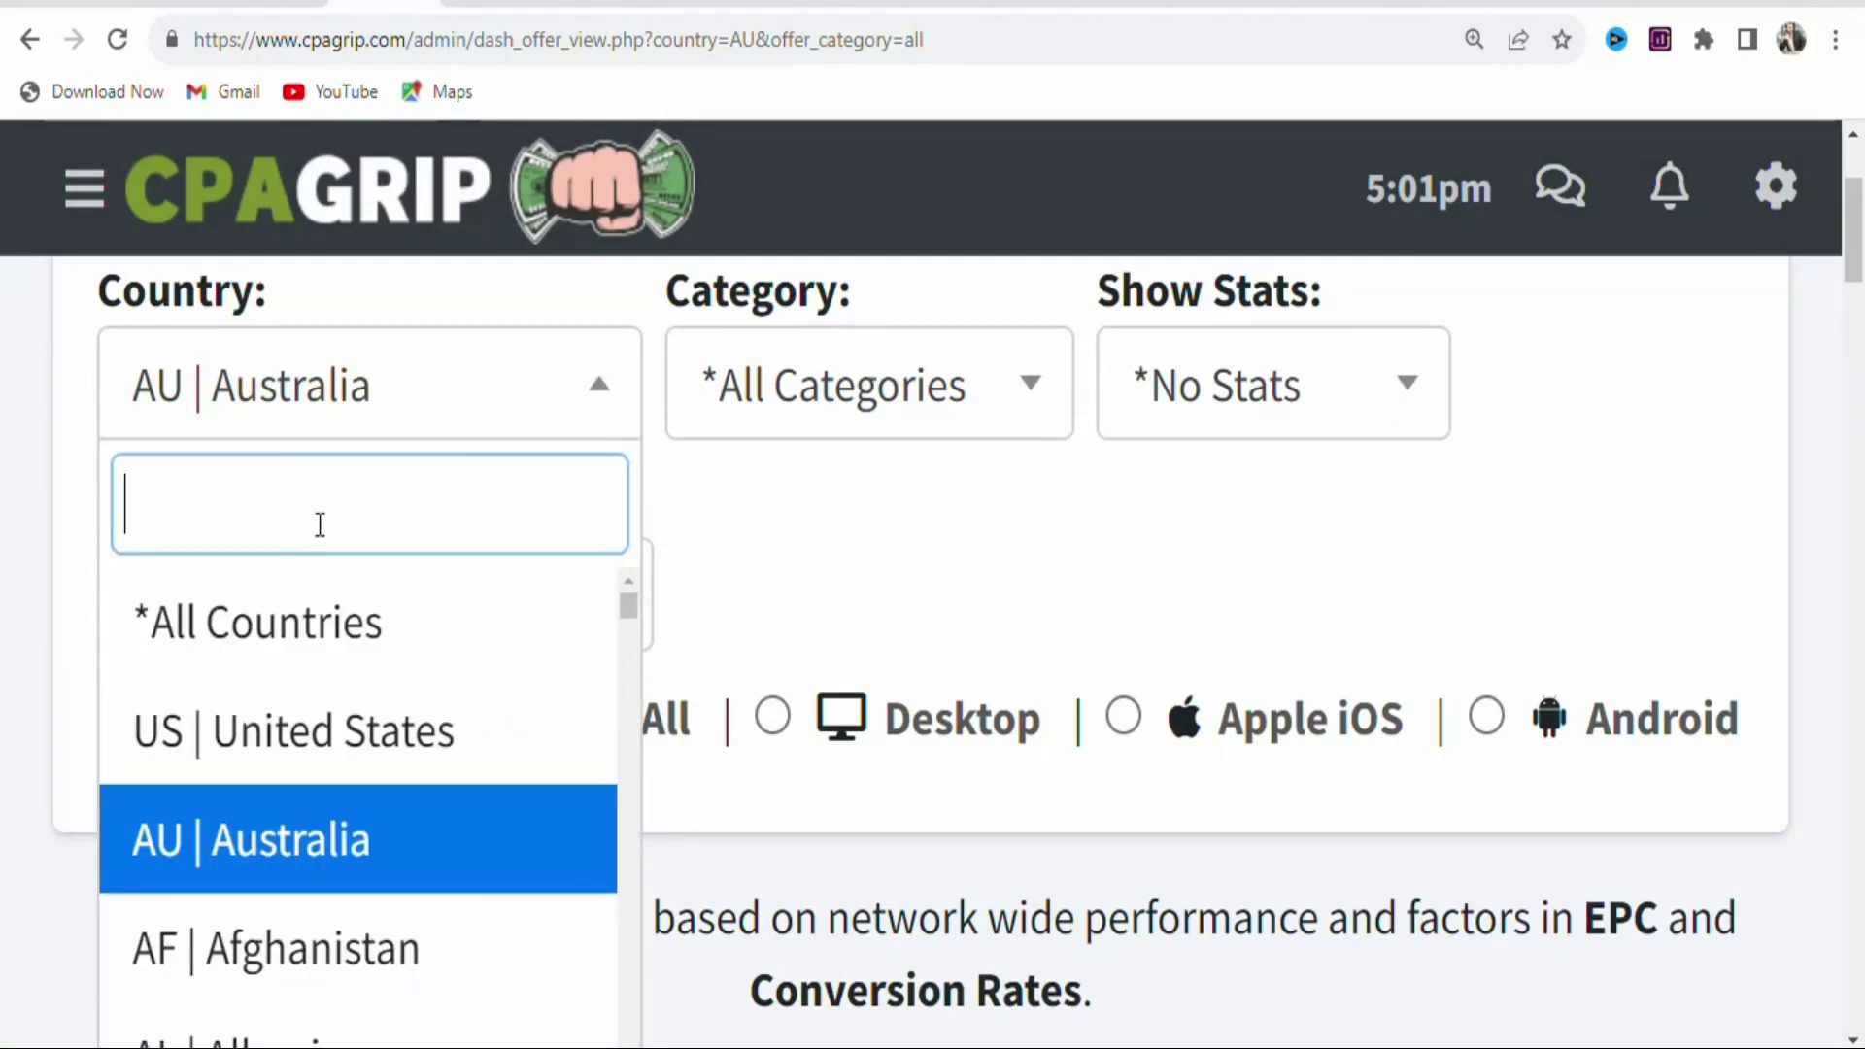
type("ir")
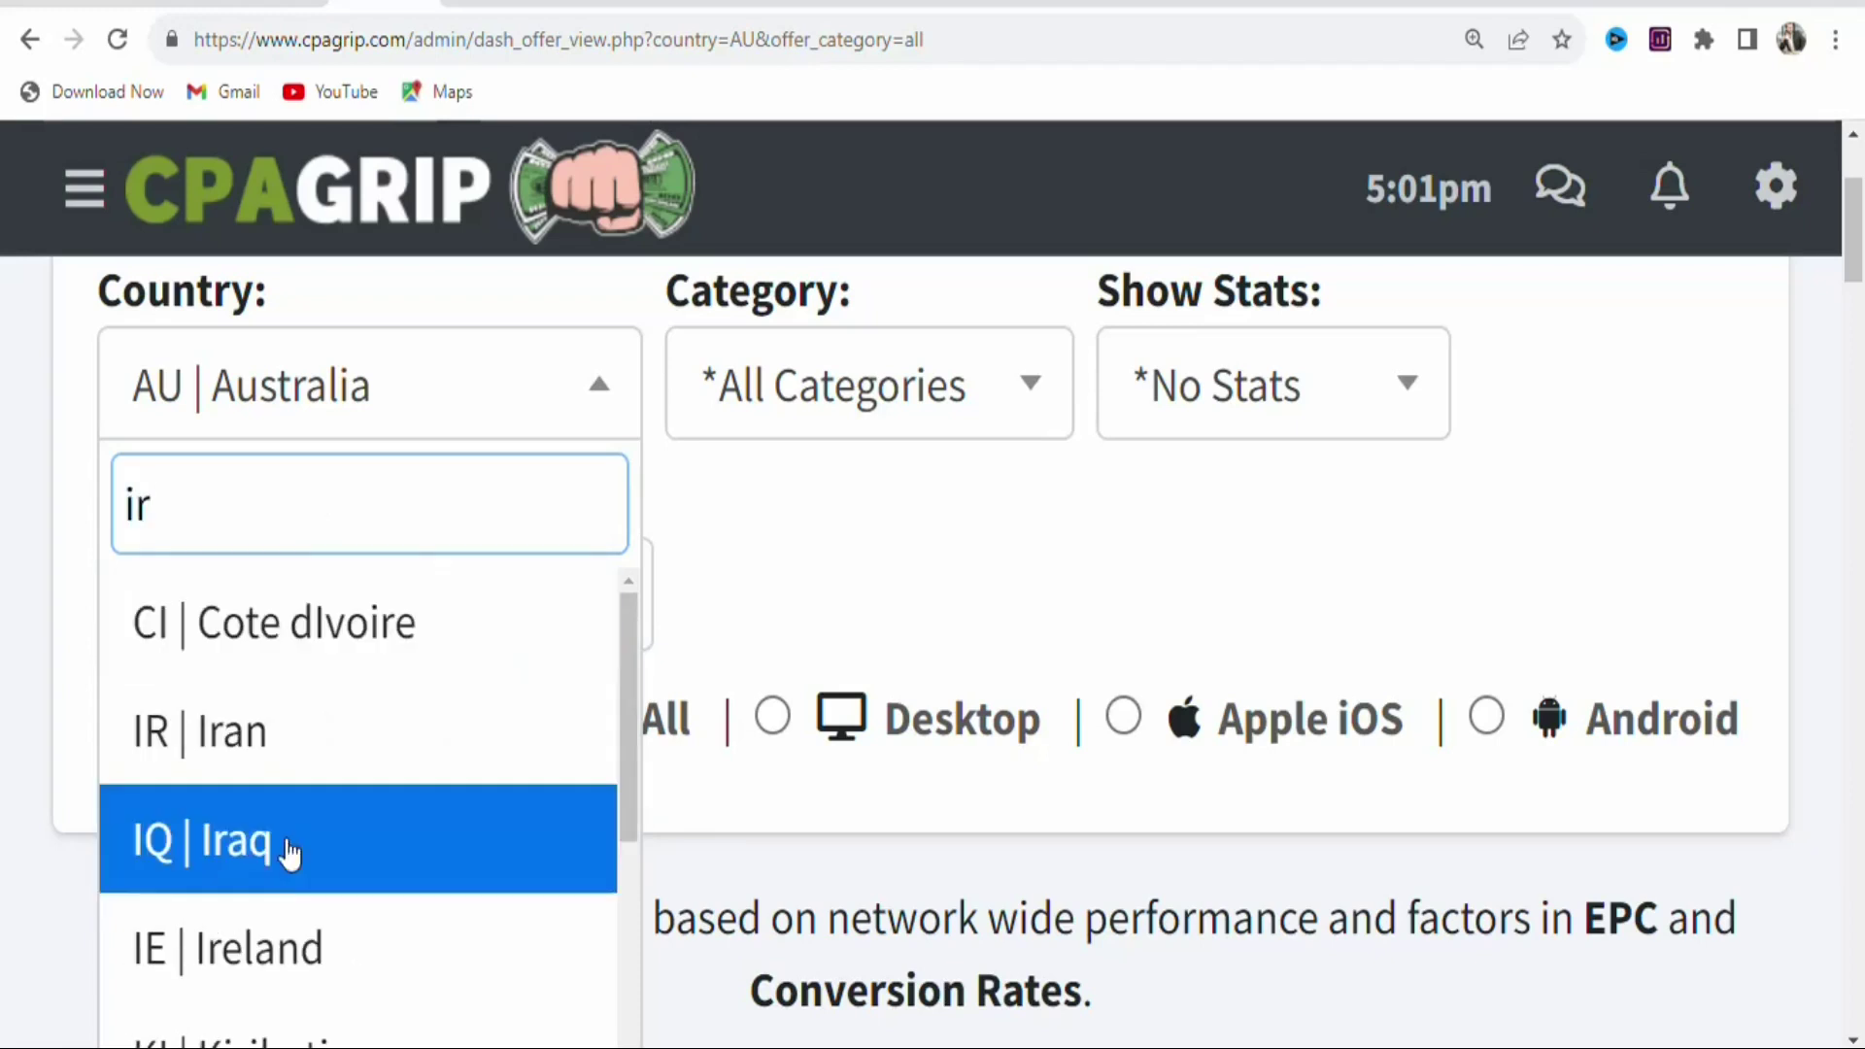
left_click(285, 942)
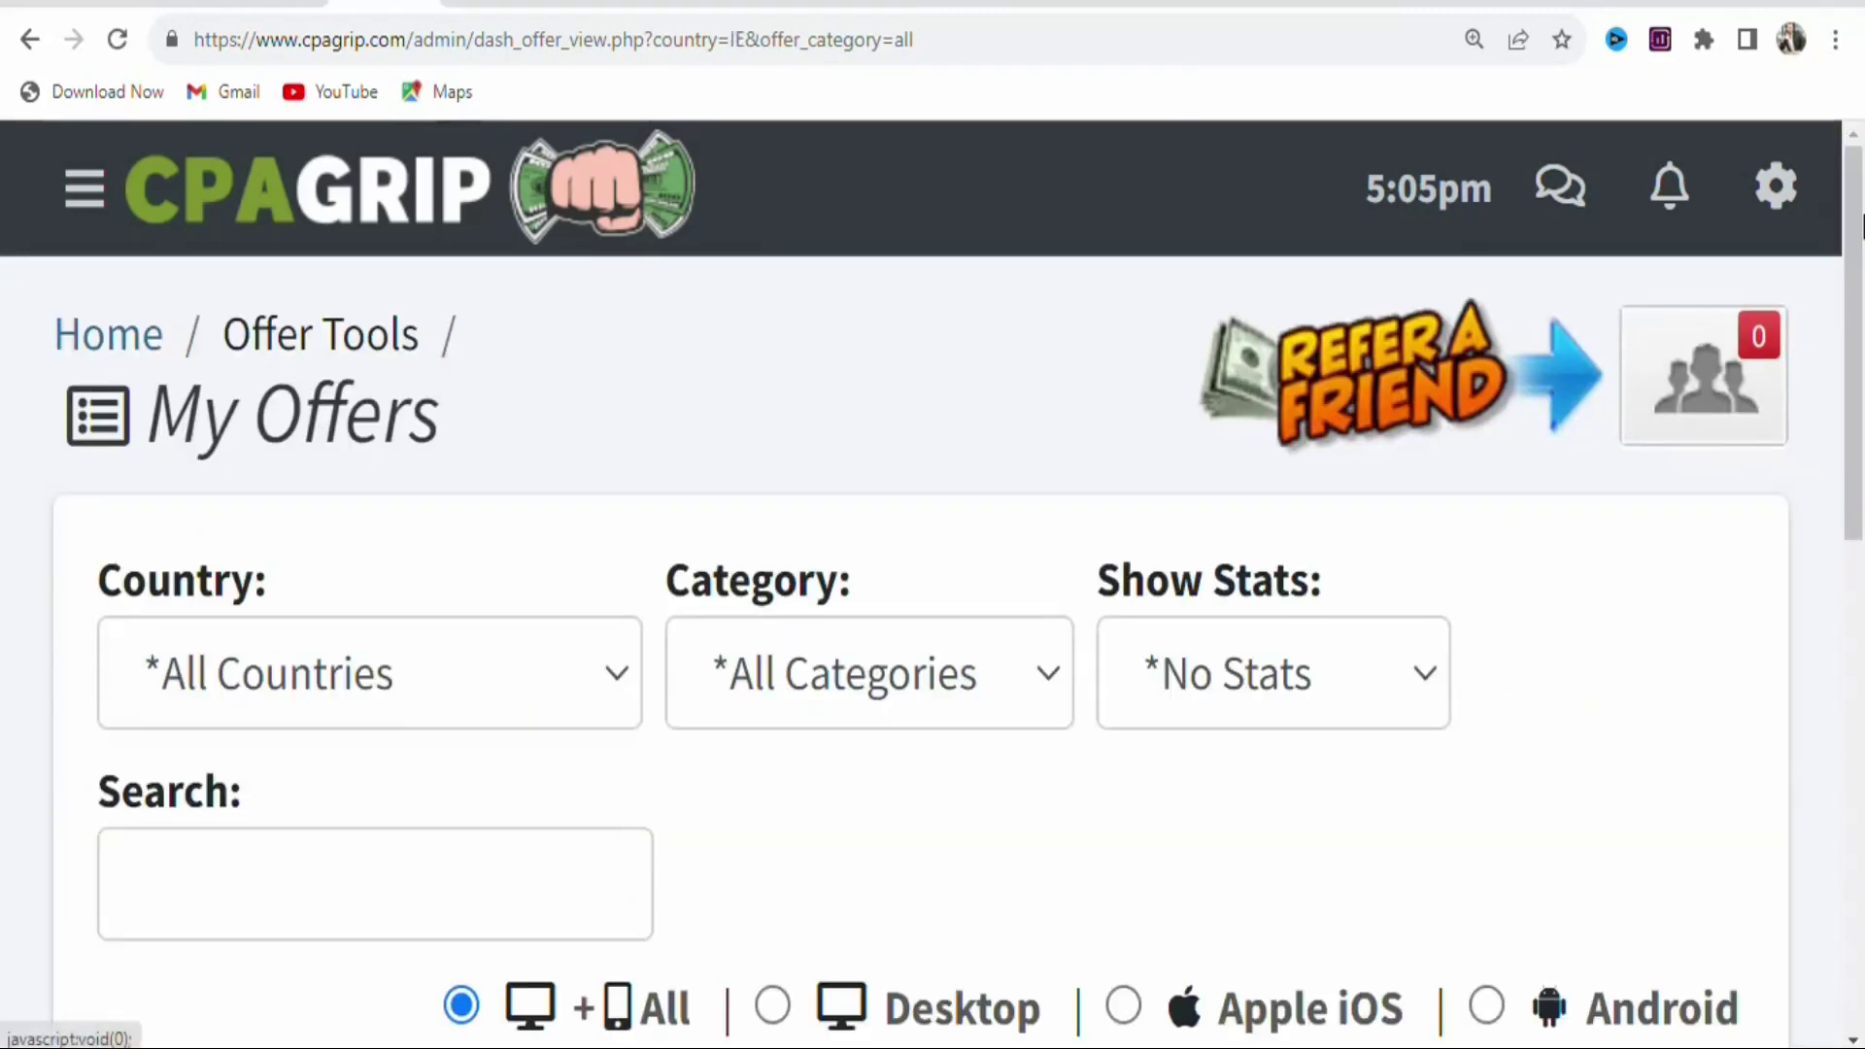
left_click_drag(1855, 193, 1856, 440)
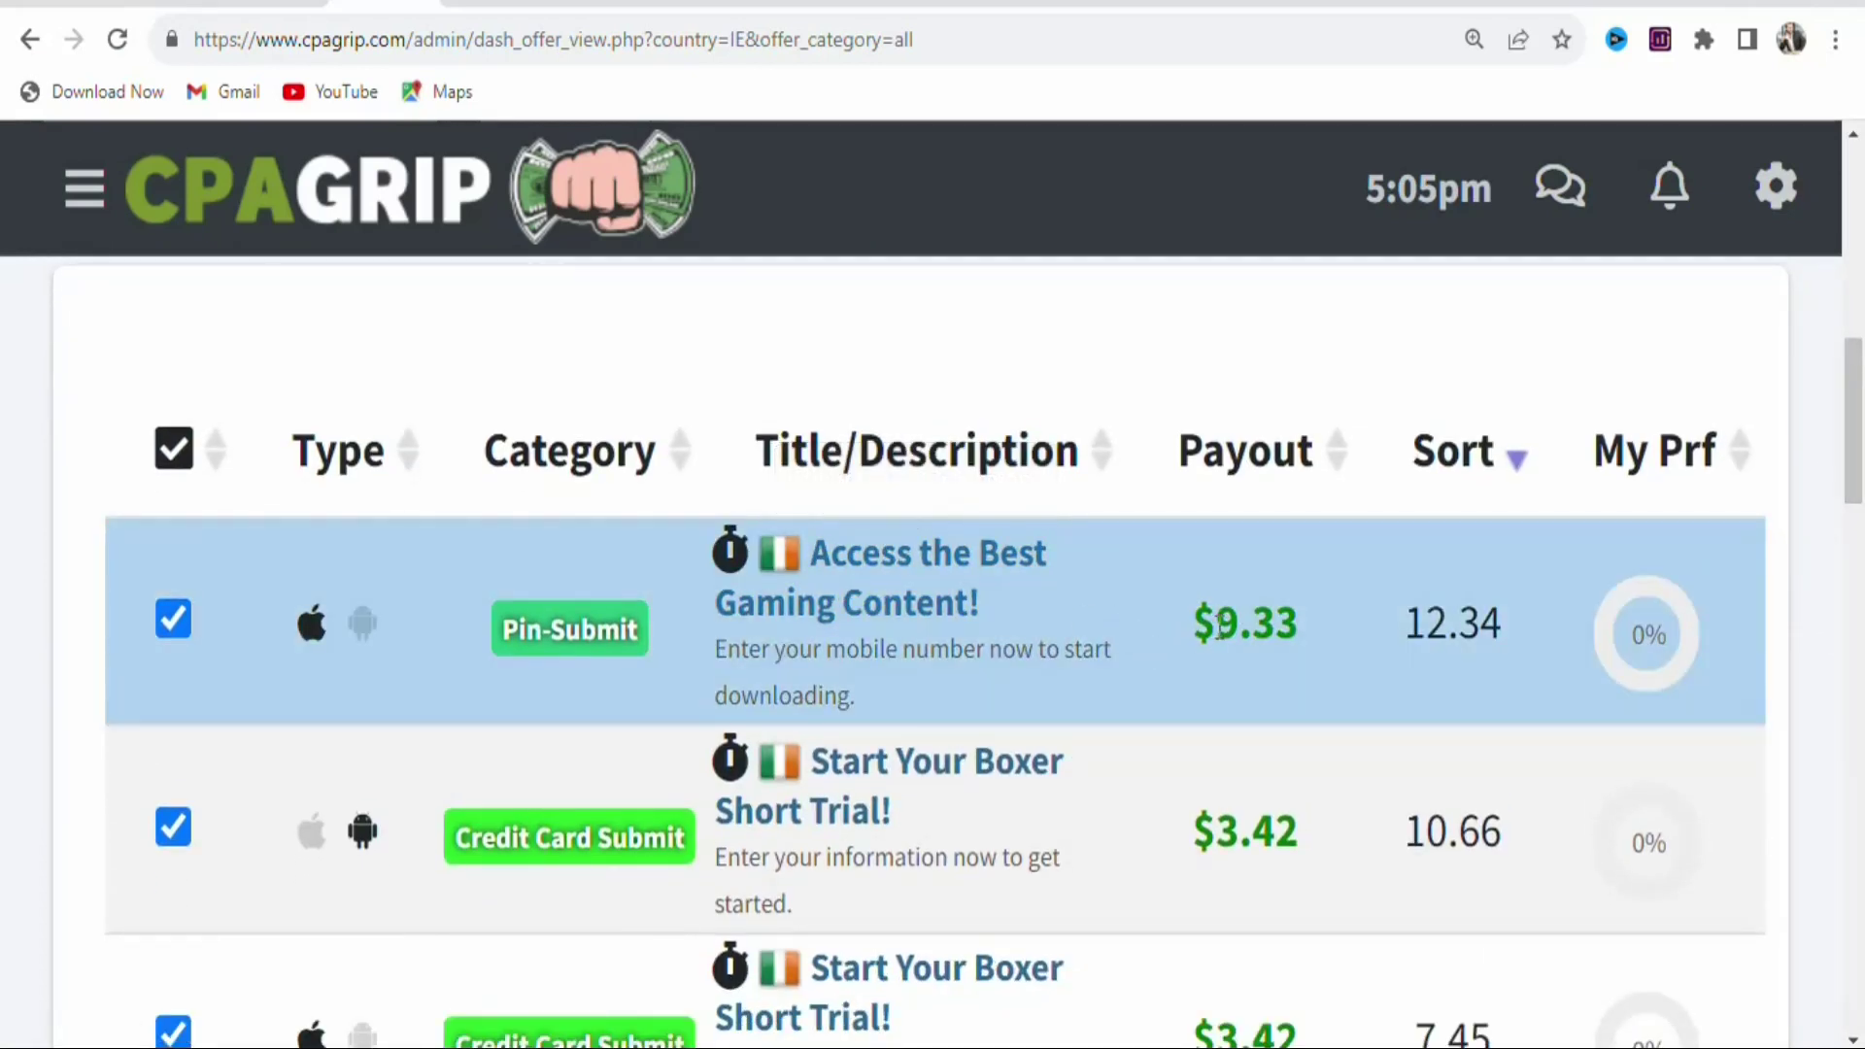
left_click_drag(1860, 491, 1861, 653)
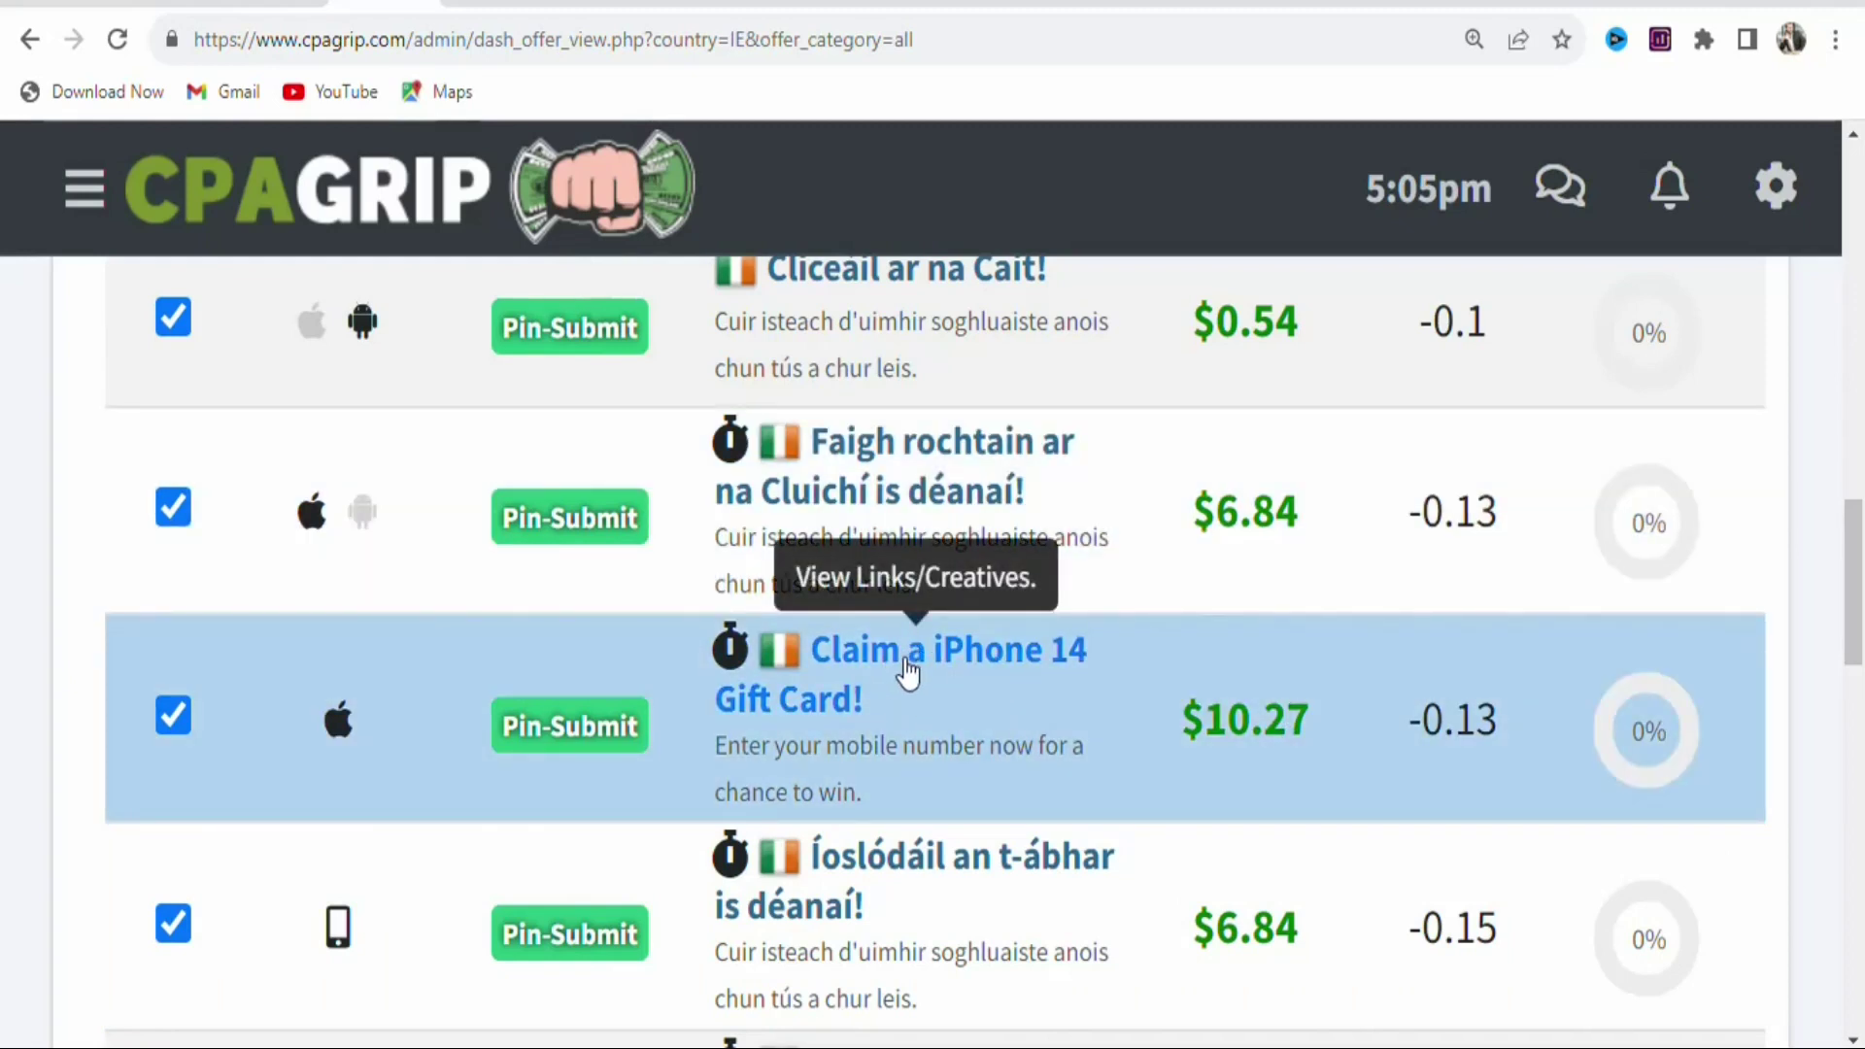
left_click(963, 691)
Copy the offer title "Claim a iPhone 14 Gift Card!" and paste it as the title of the new Shorby block.
left_click_drag(813, 306, 321, 296)
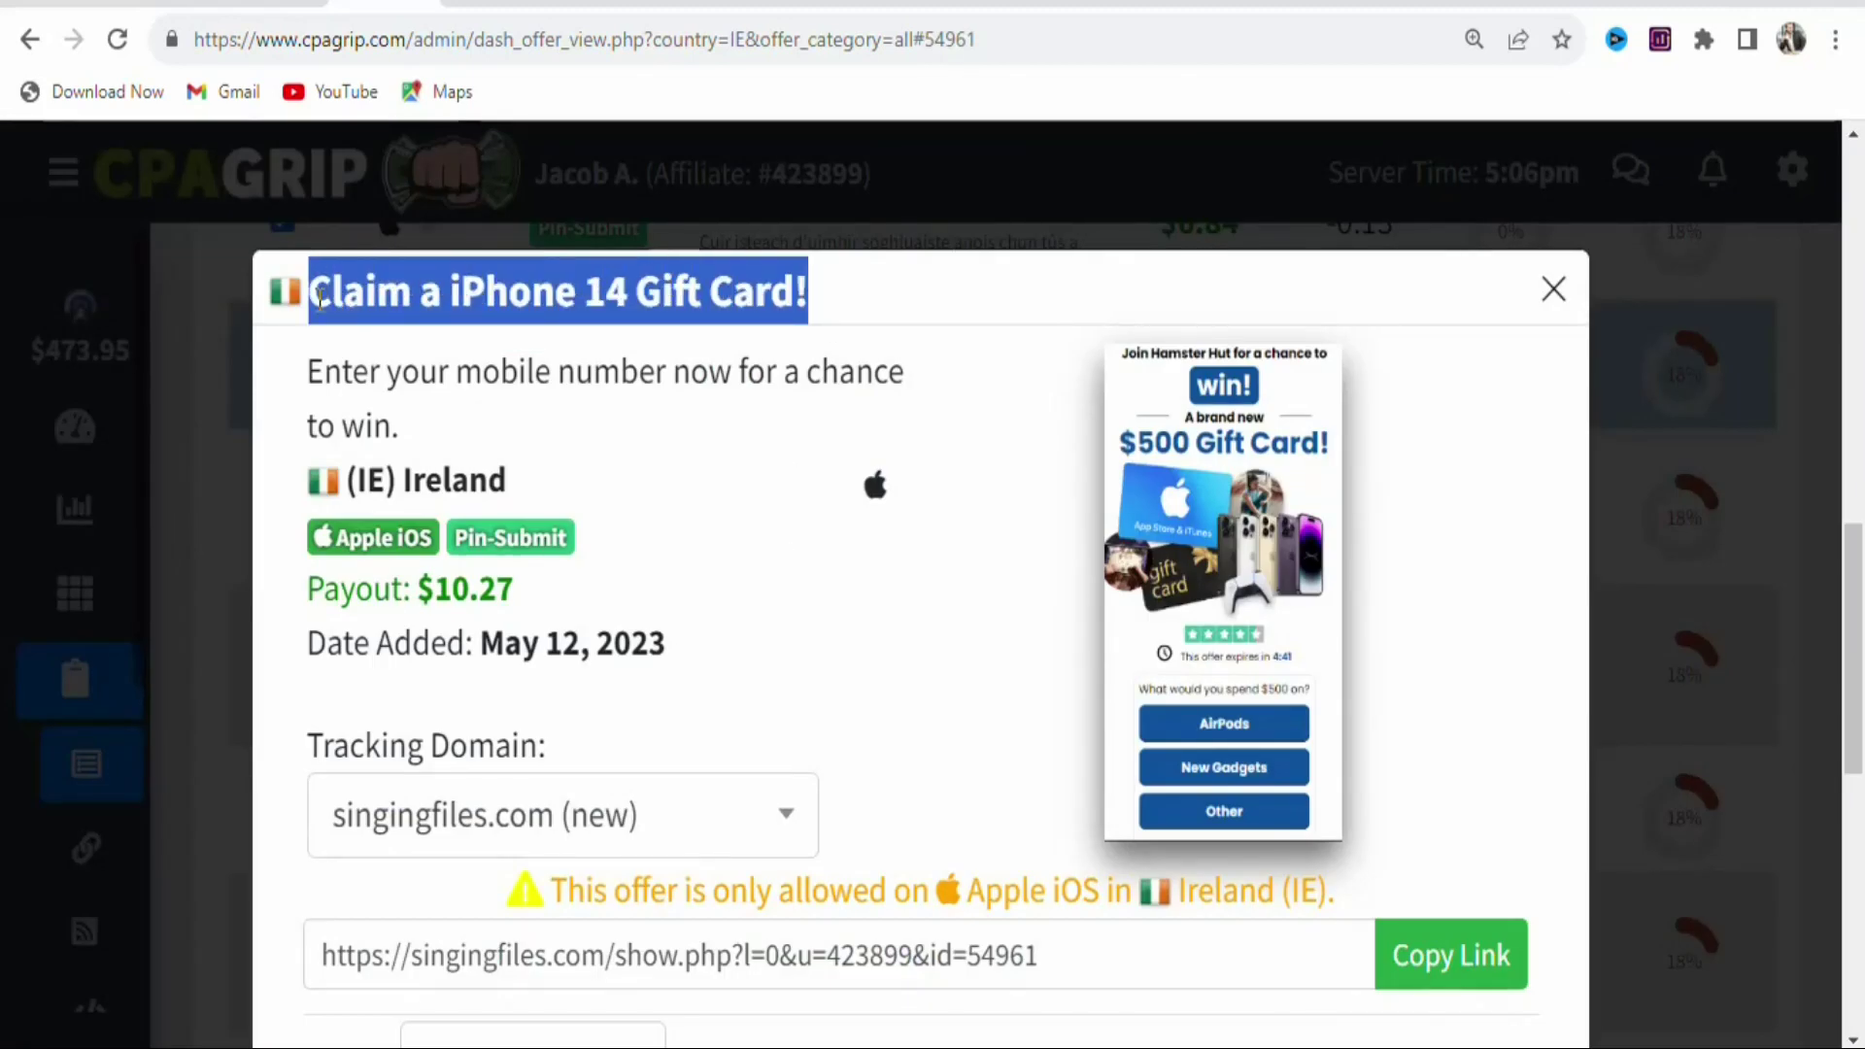
right_click(321, 296)
left_click(346, 321)
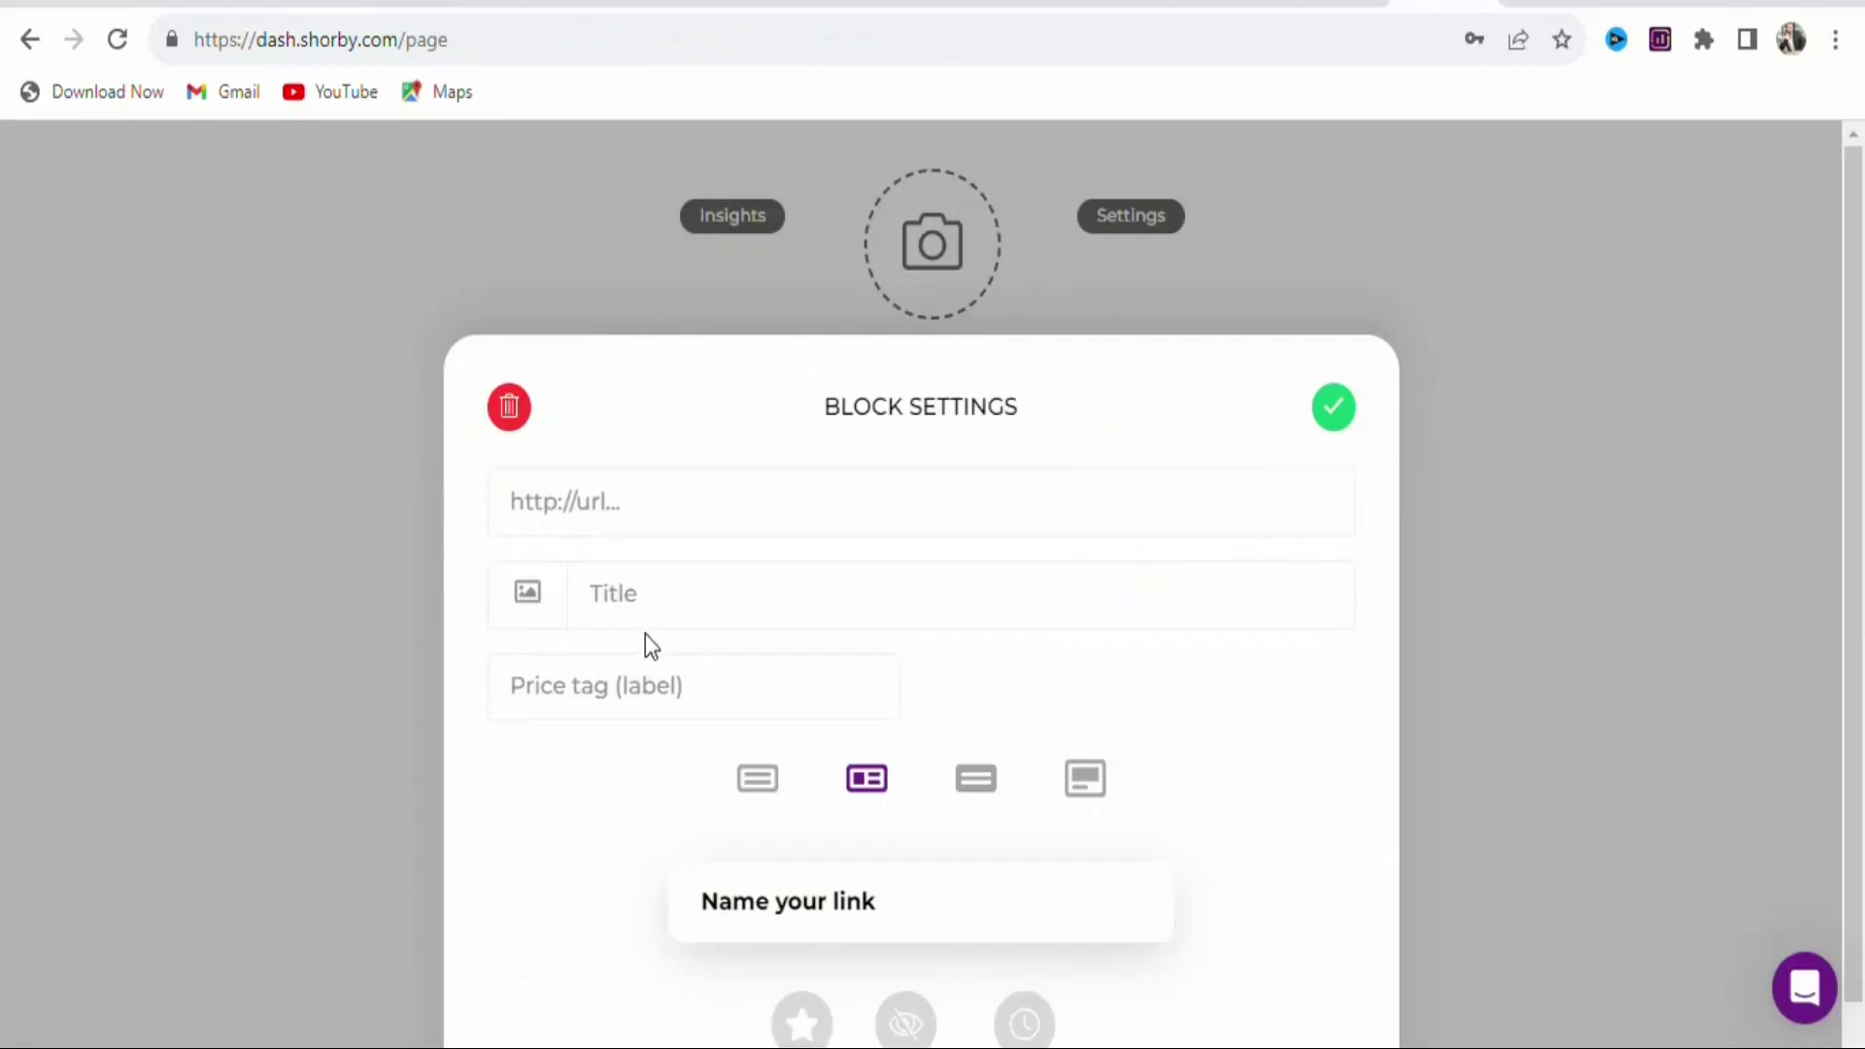
left_click(678, 601)
key("ctrl+v")
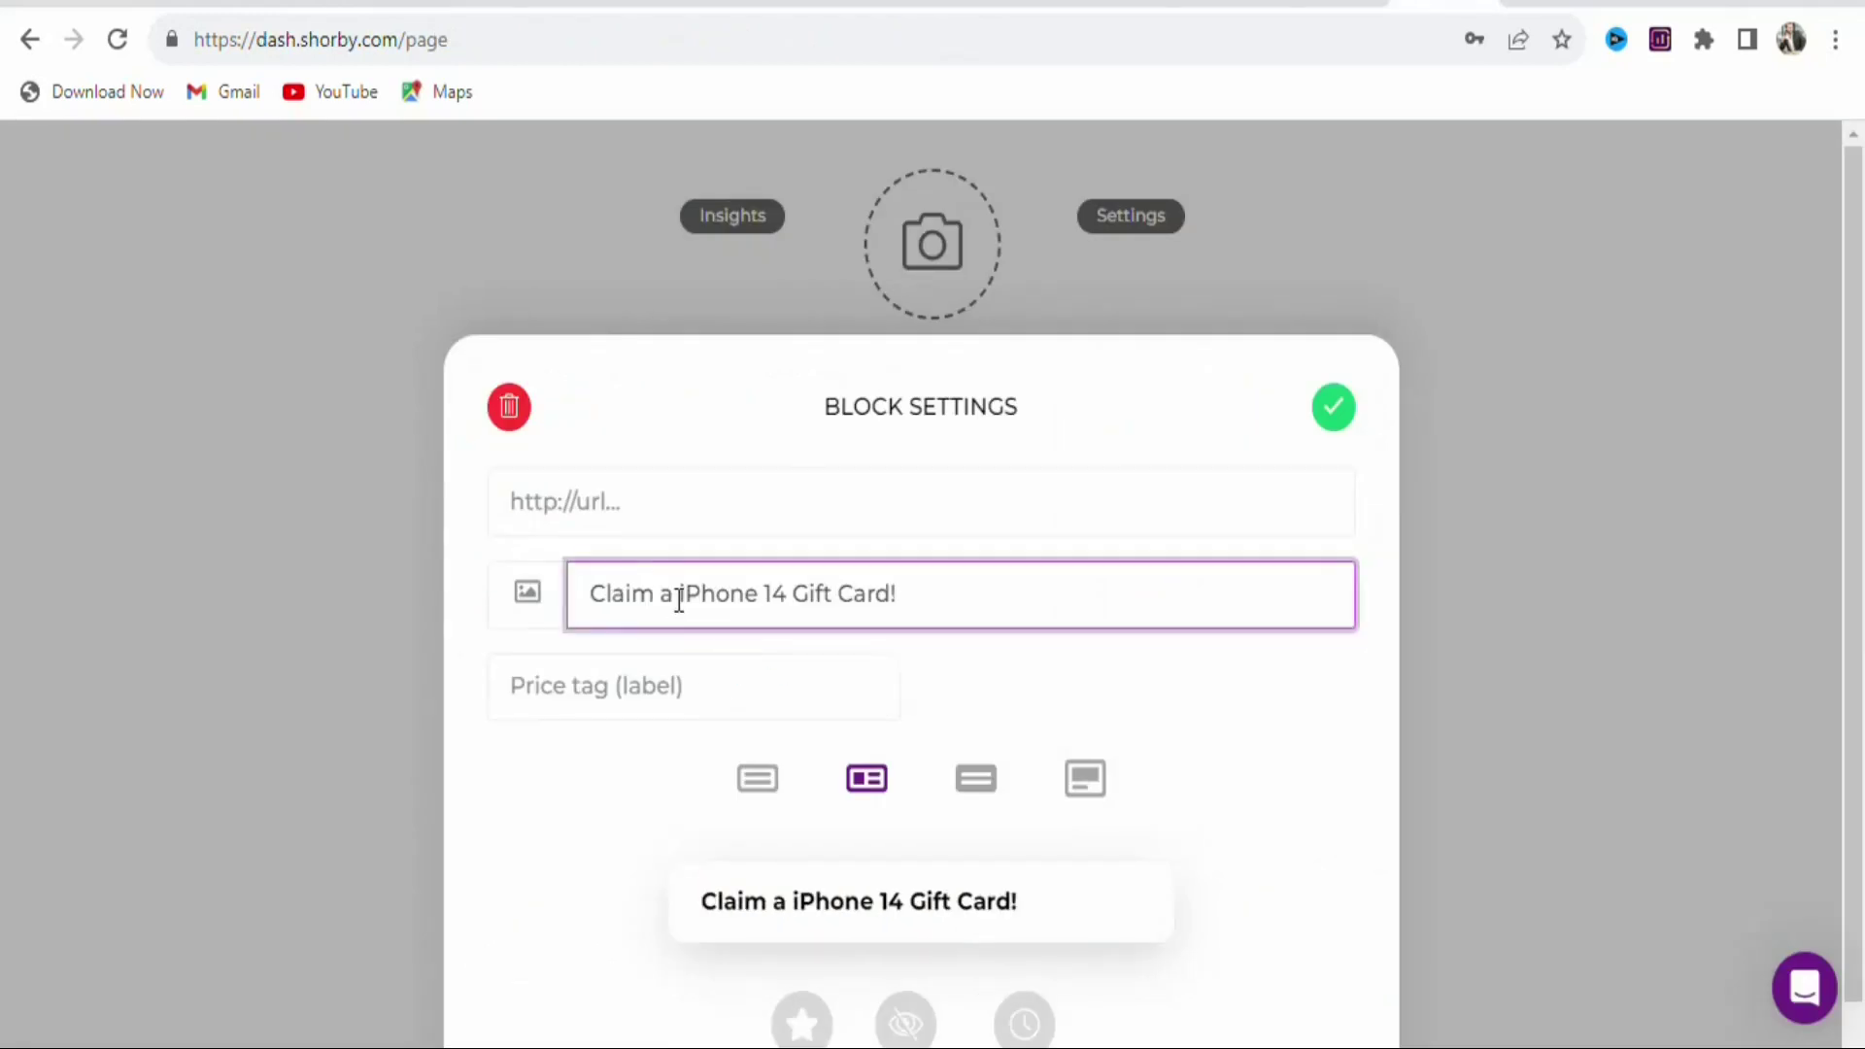
Copy the iPhone 14 offer's singingfiles.com tracking link from CPAGrip and paste it as the Shorby block's URL.
left_click(608, 524)
key("alt+Tab")
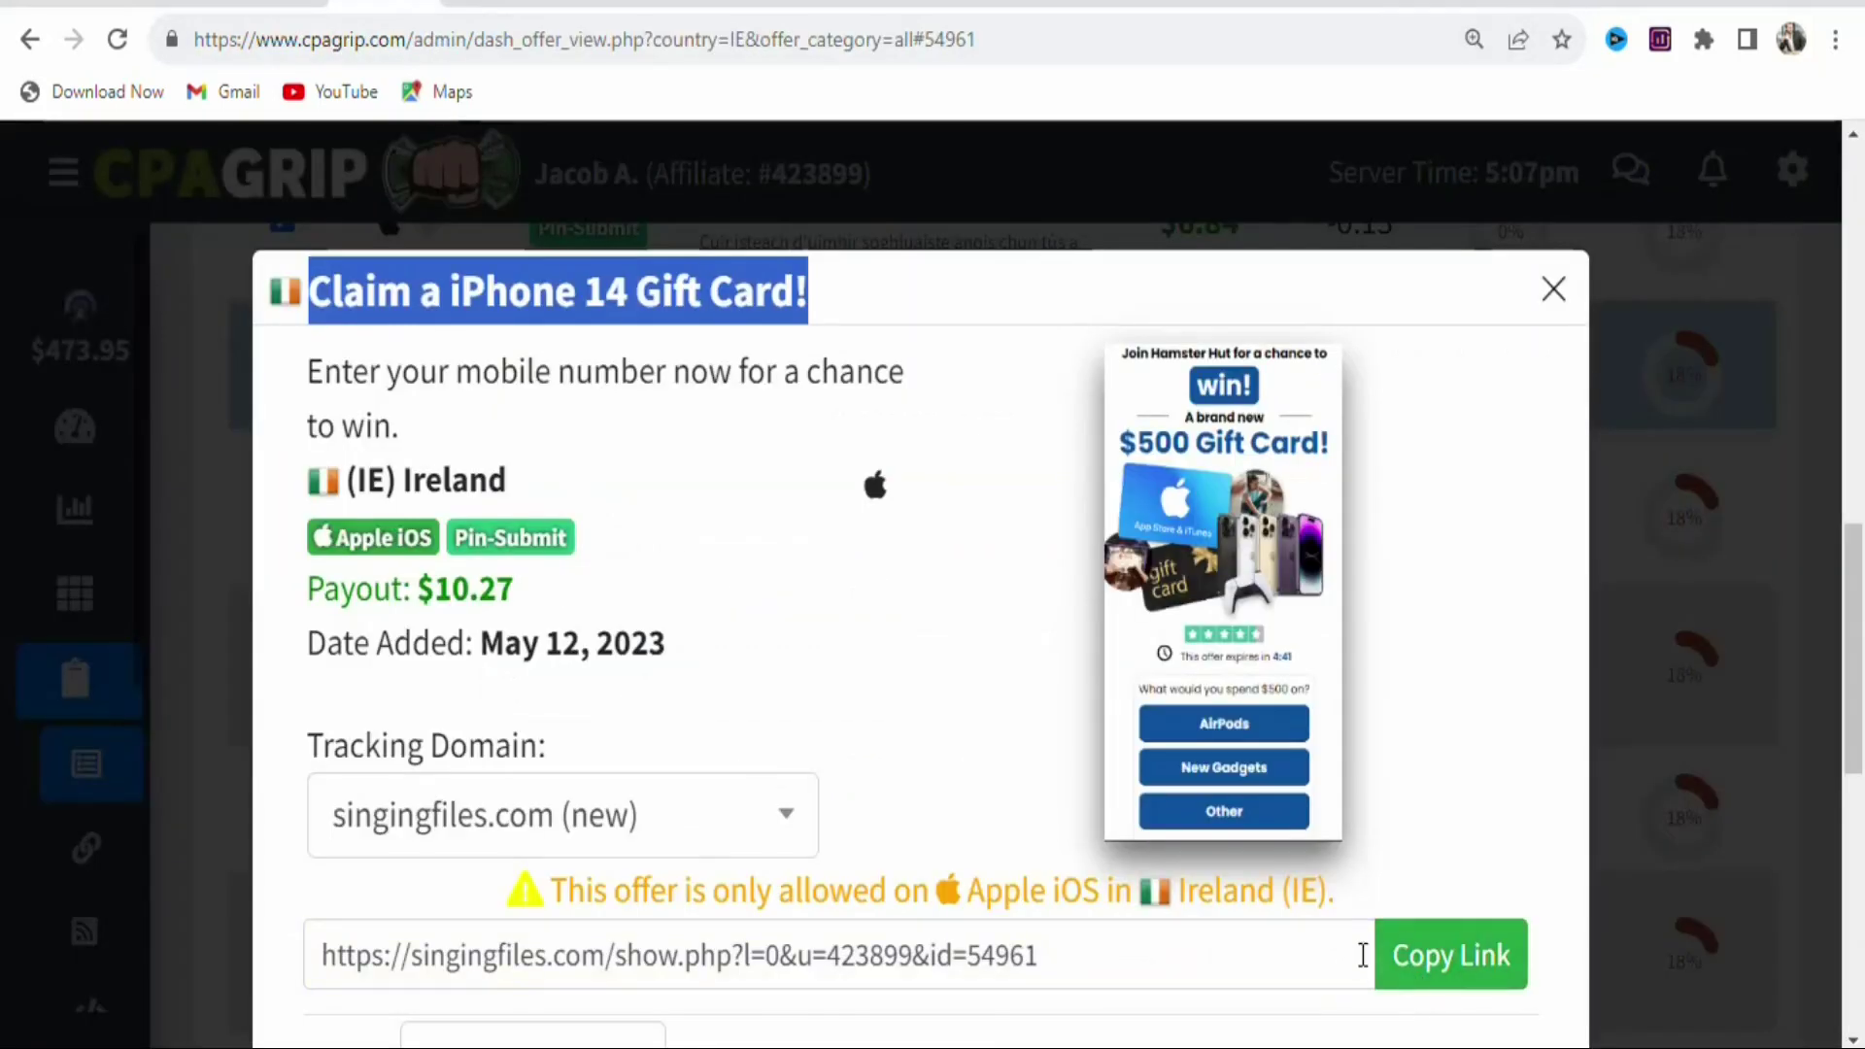
left_click(1398, 965)
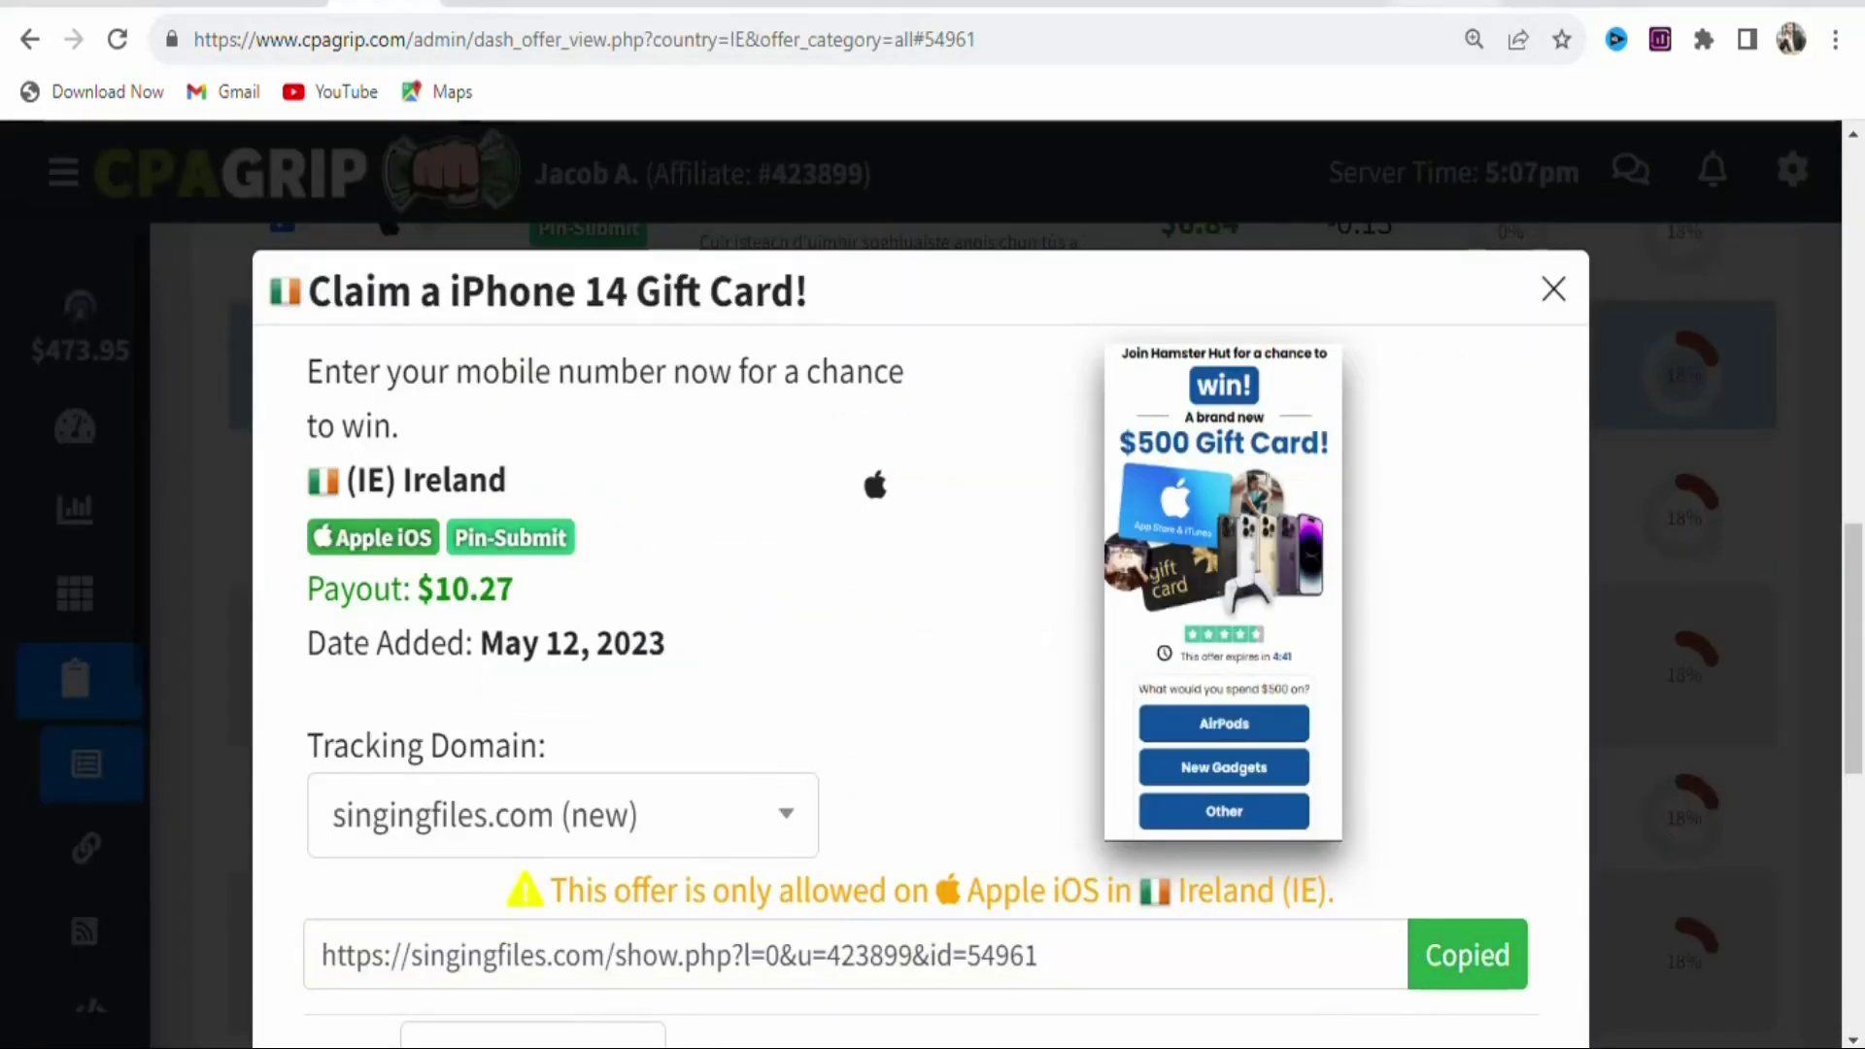
key("alt+Tab")
left_click(679, 509)
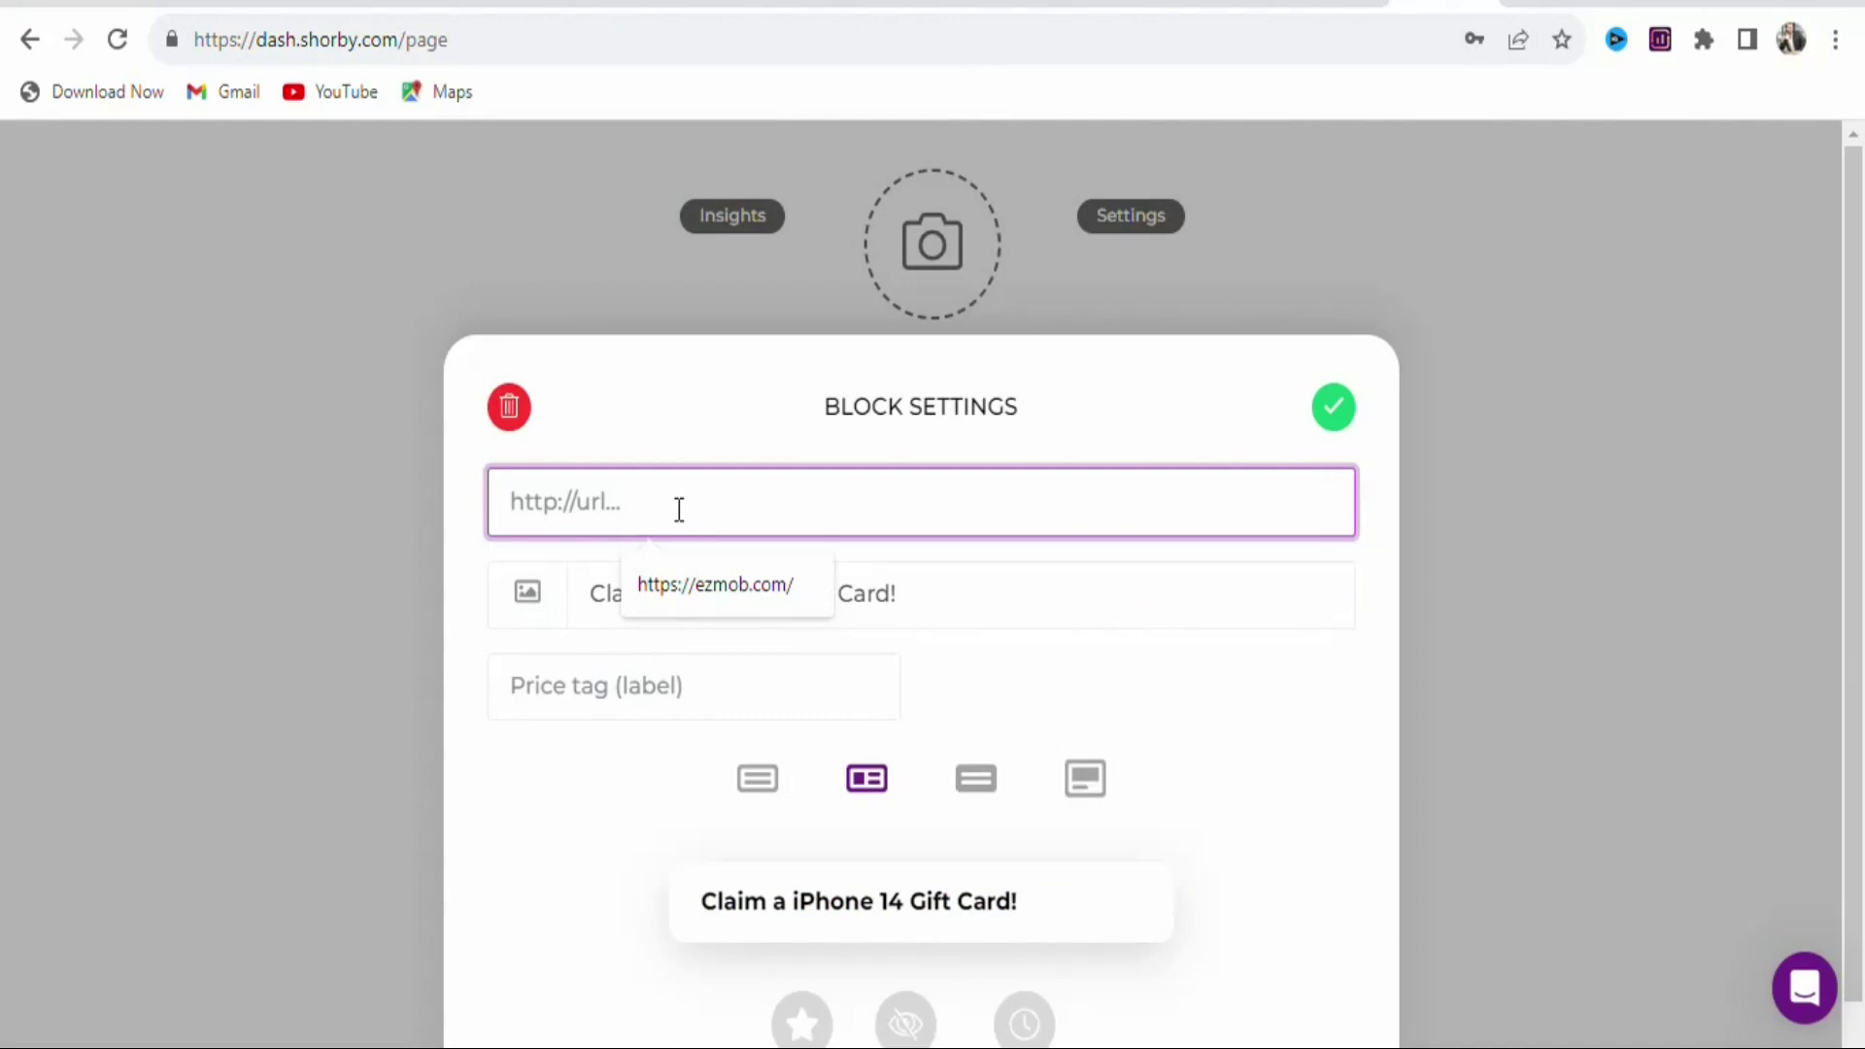
key("ctrl+v")
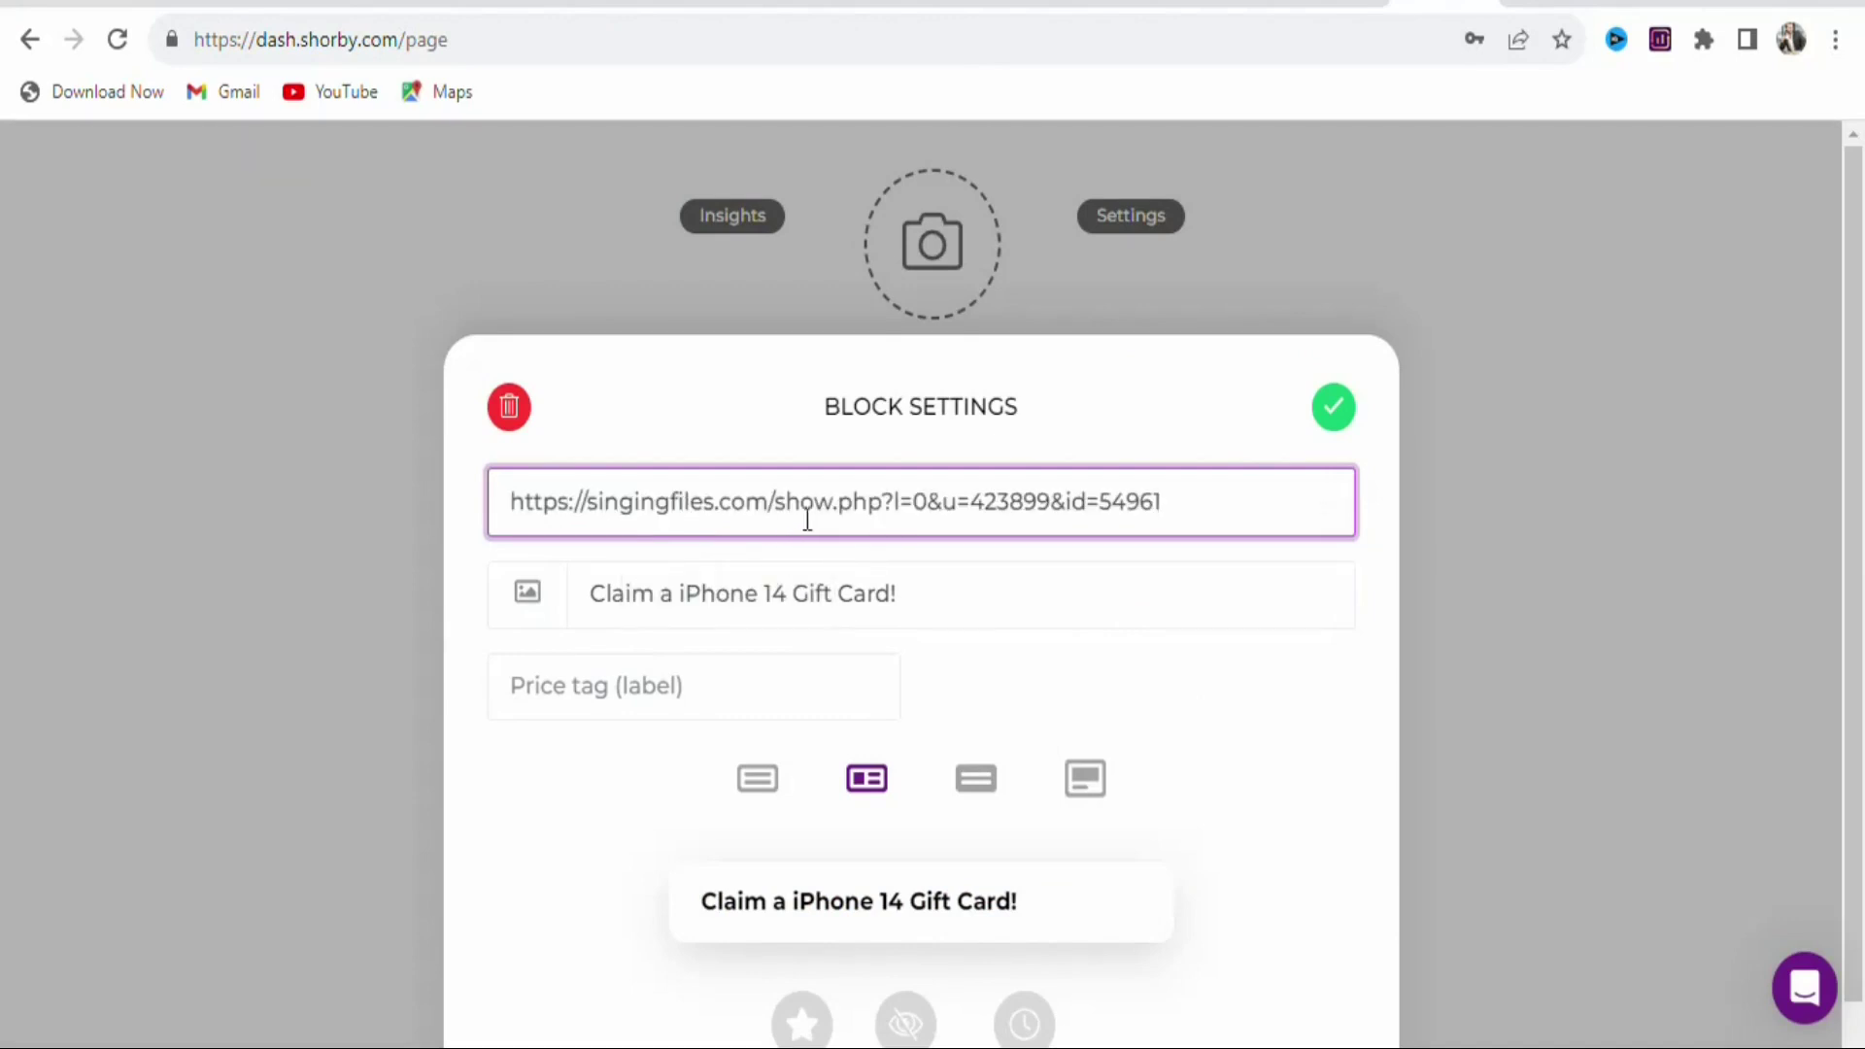
Set the iPhone 14 gift card block's price tag label to "Ireland" and save the block.
left_click(589, 693)
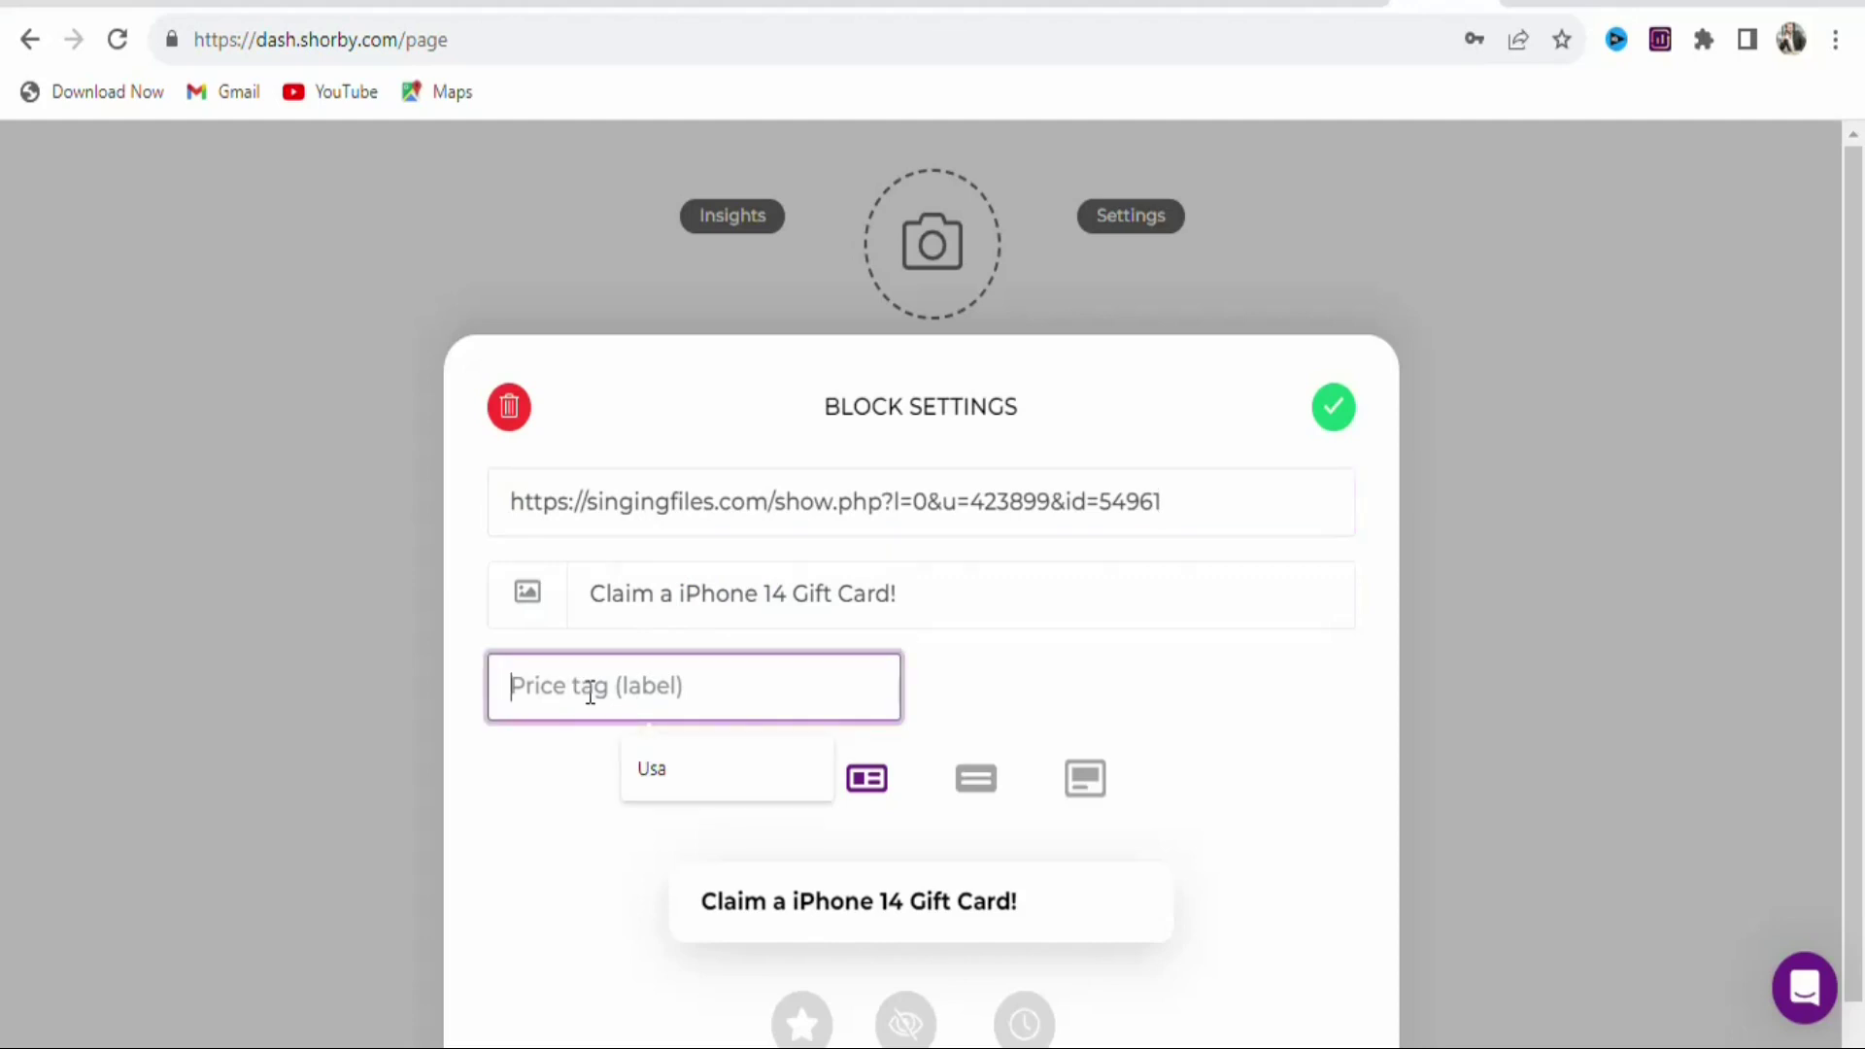
type("Ireland")
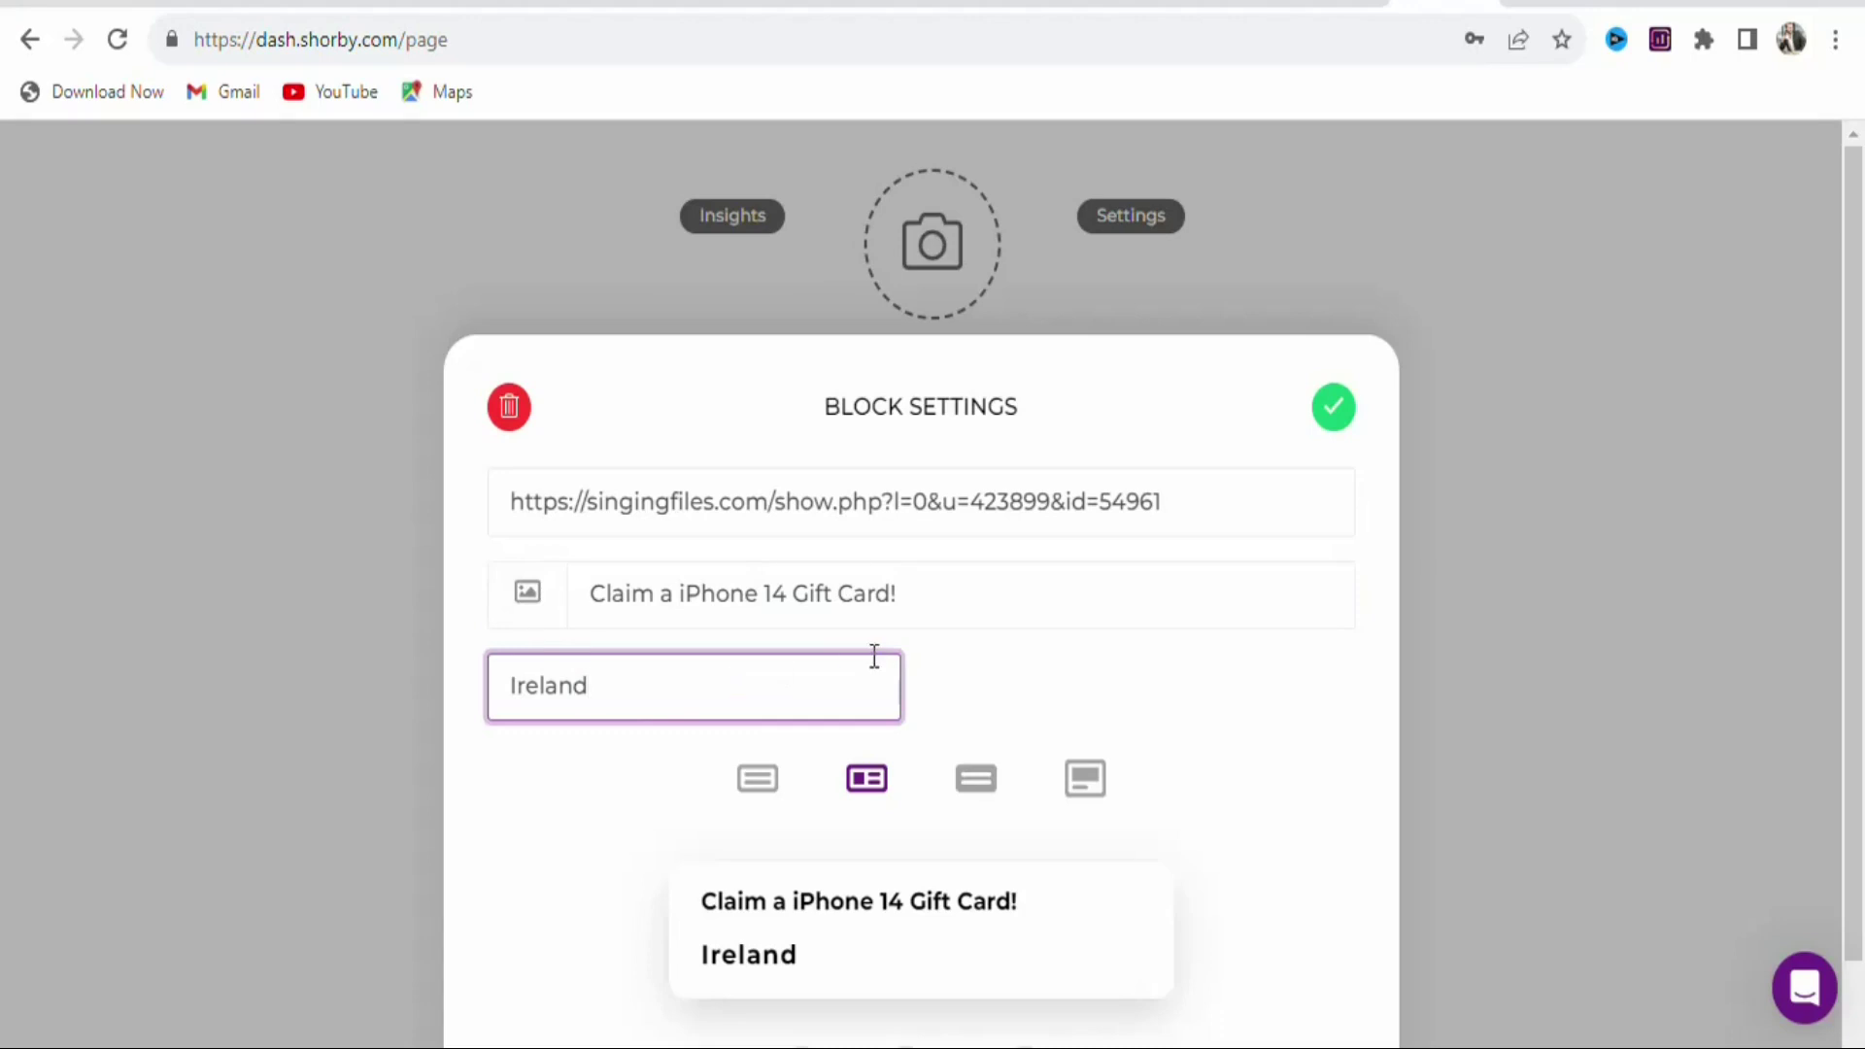
left_click(1331, 409)
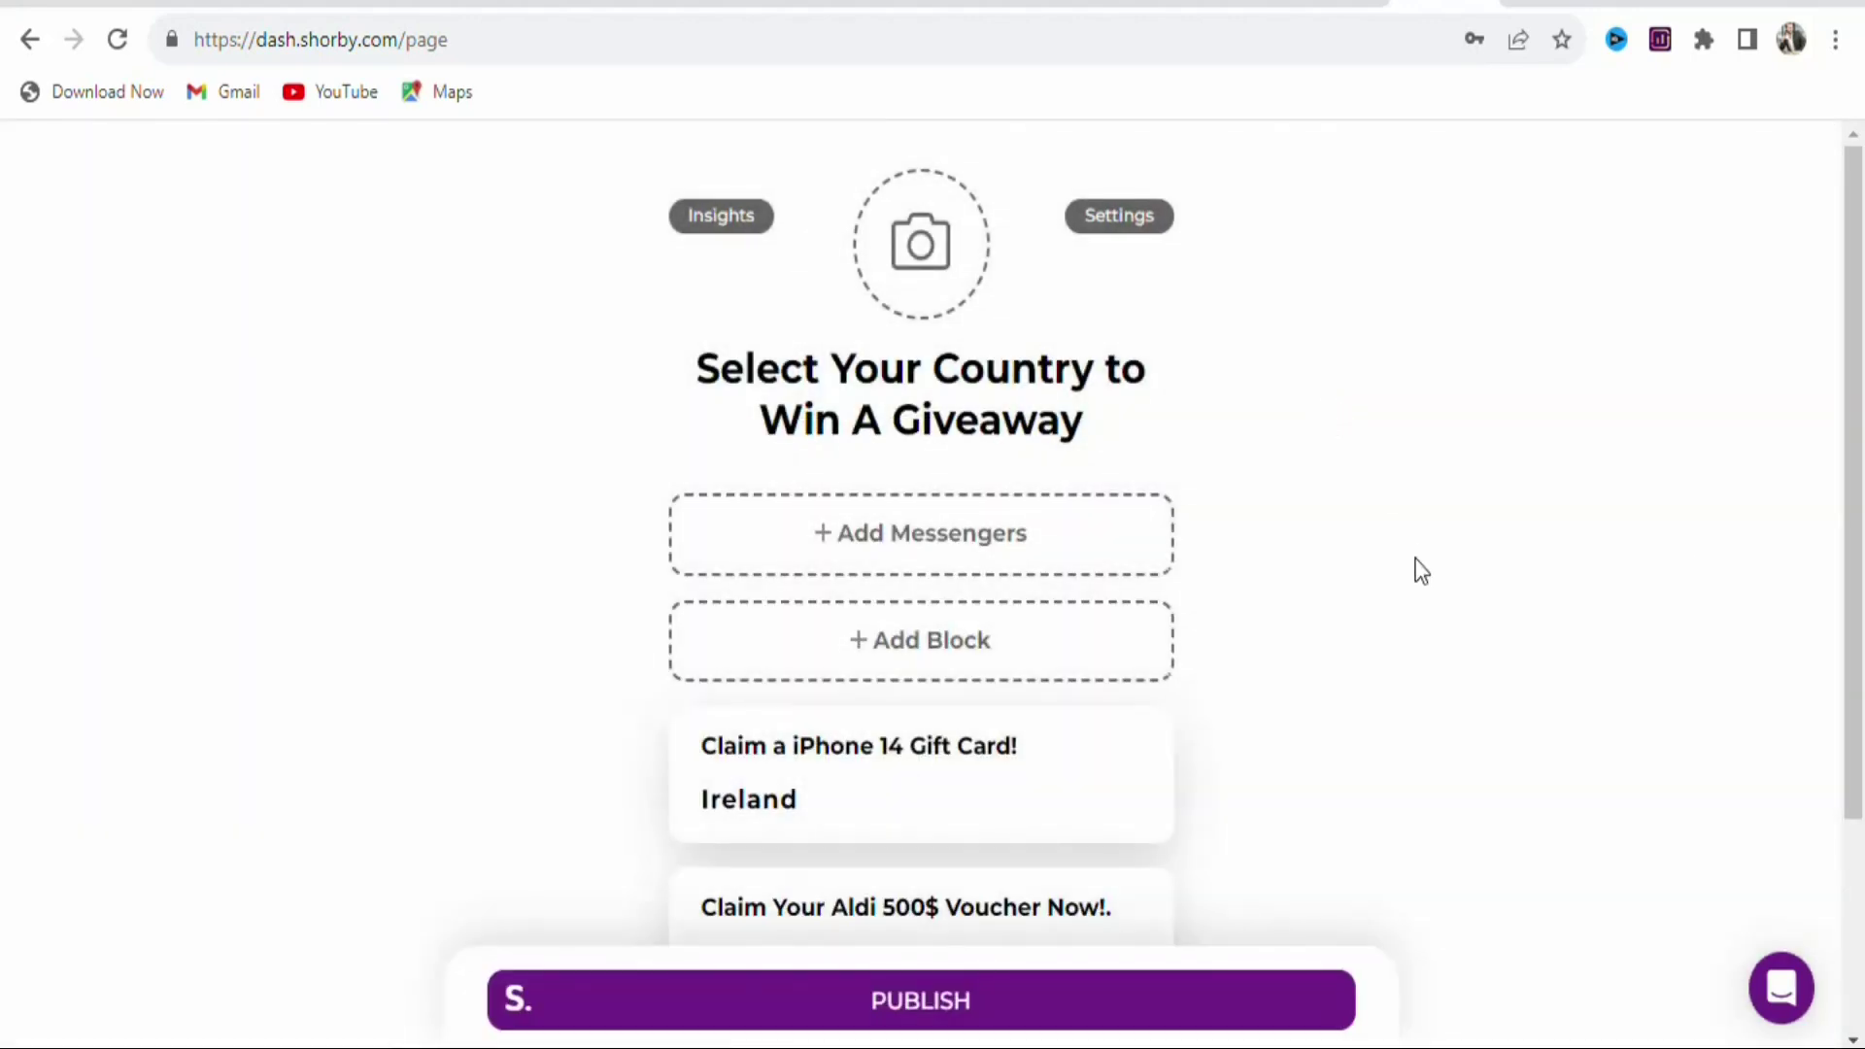
Review the country blocks down to the end of the giveaway page and publish the page.
scroll(1165, 563, "down", 2)
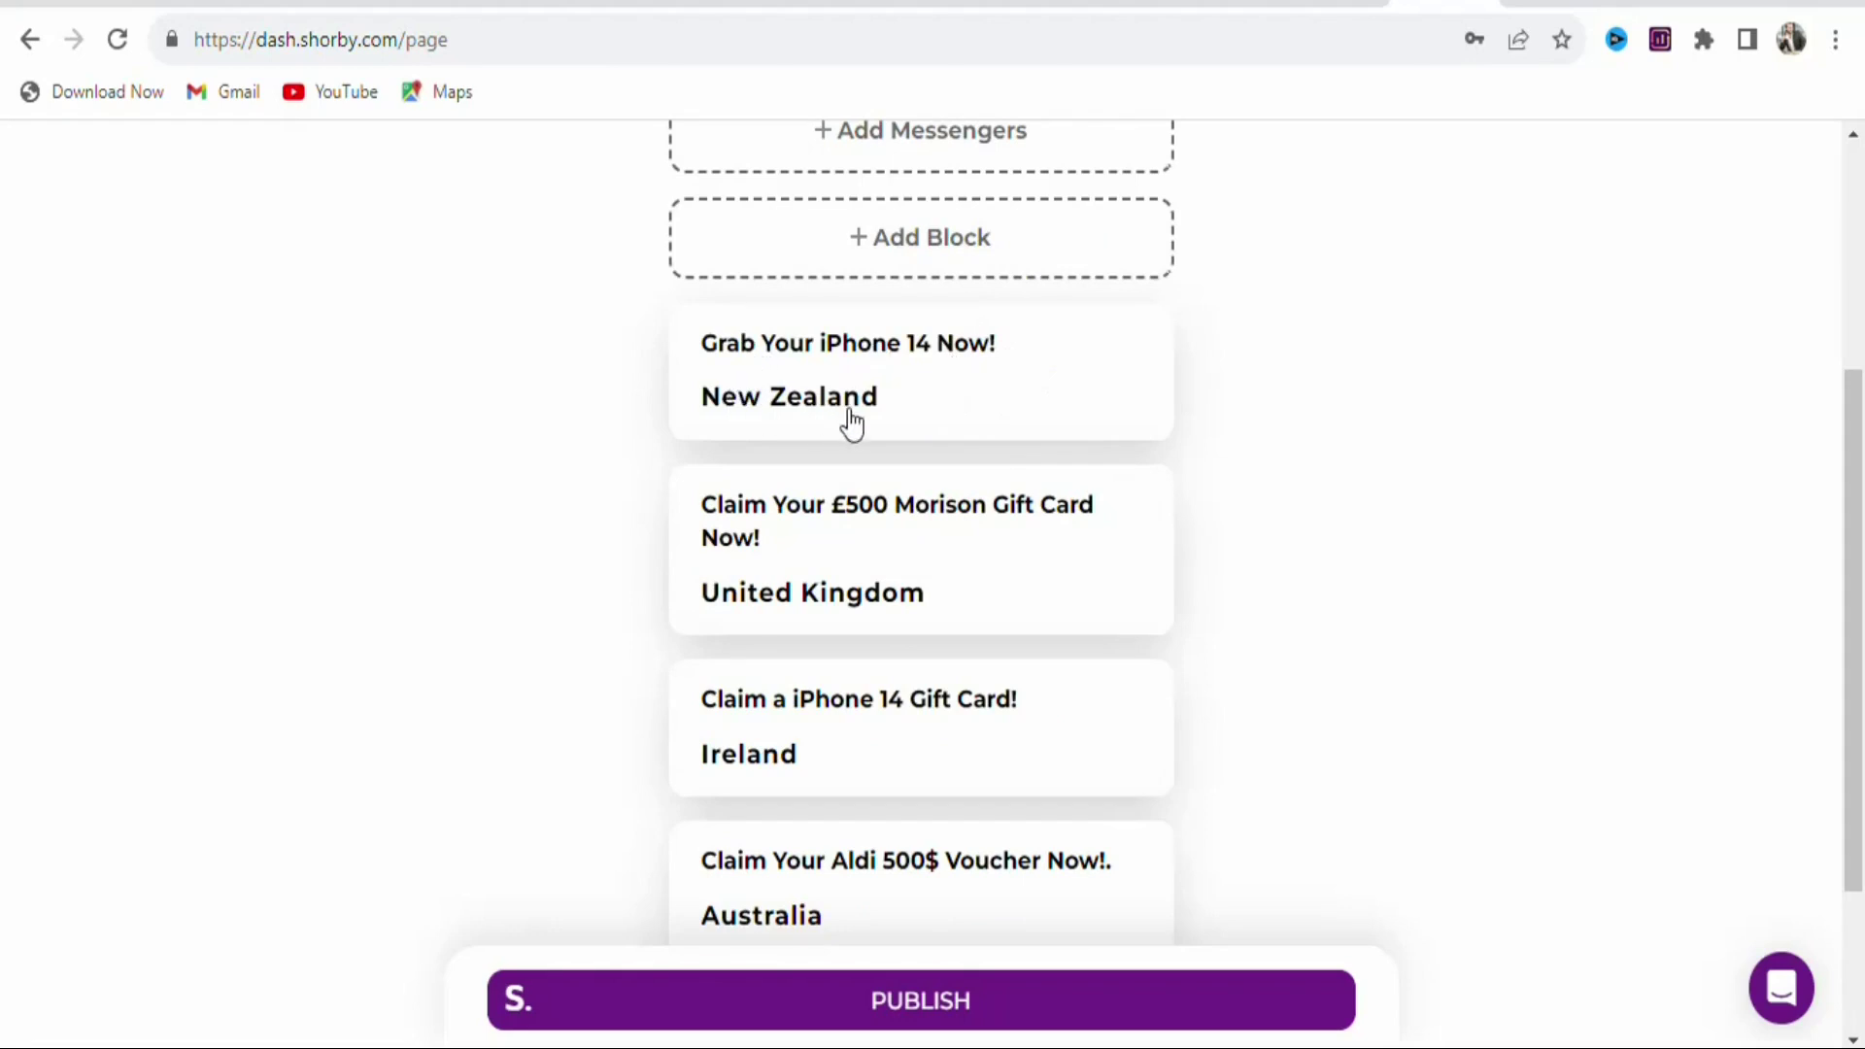
left_click_drag(1856, 557, 1860, 643)
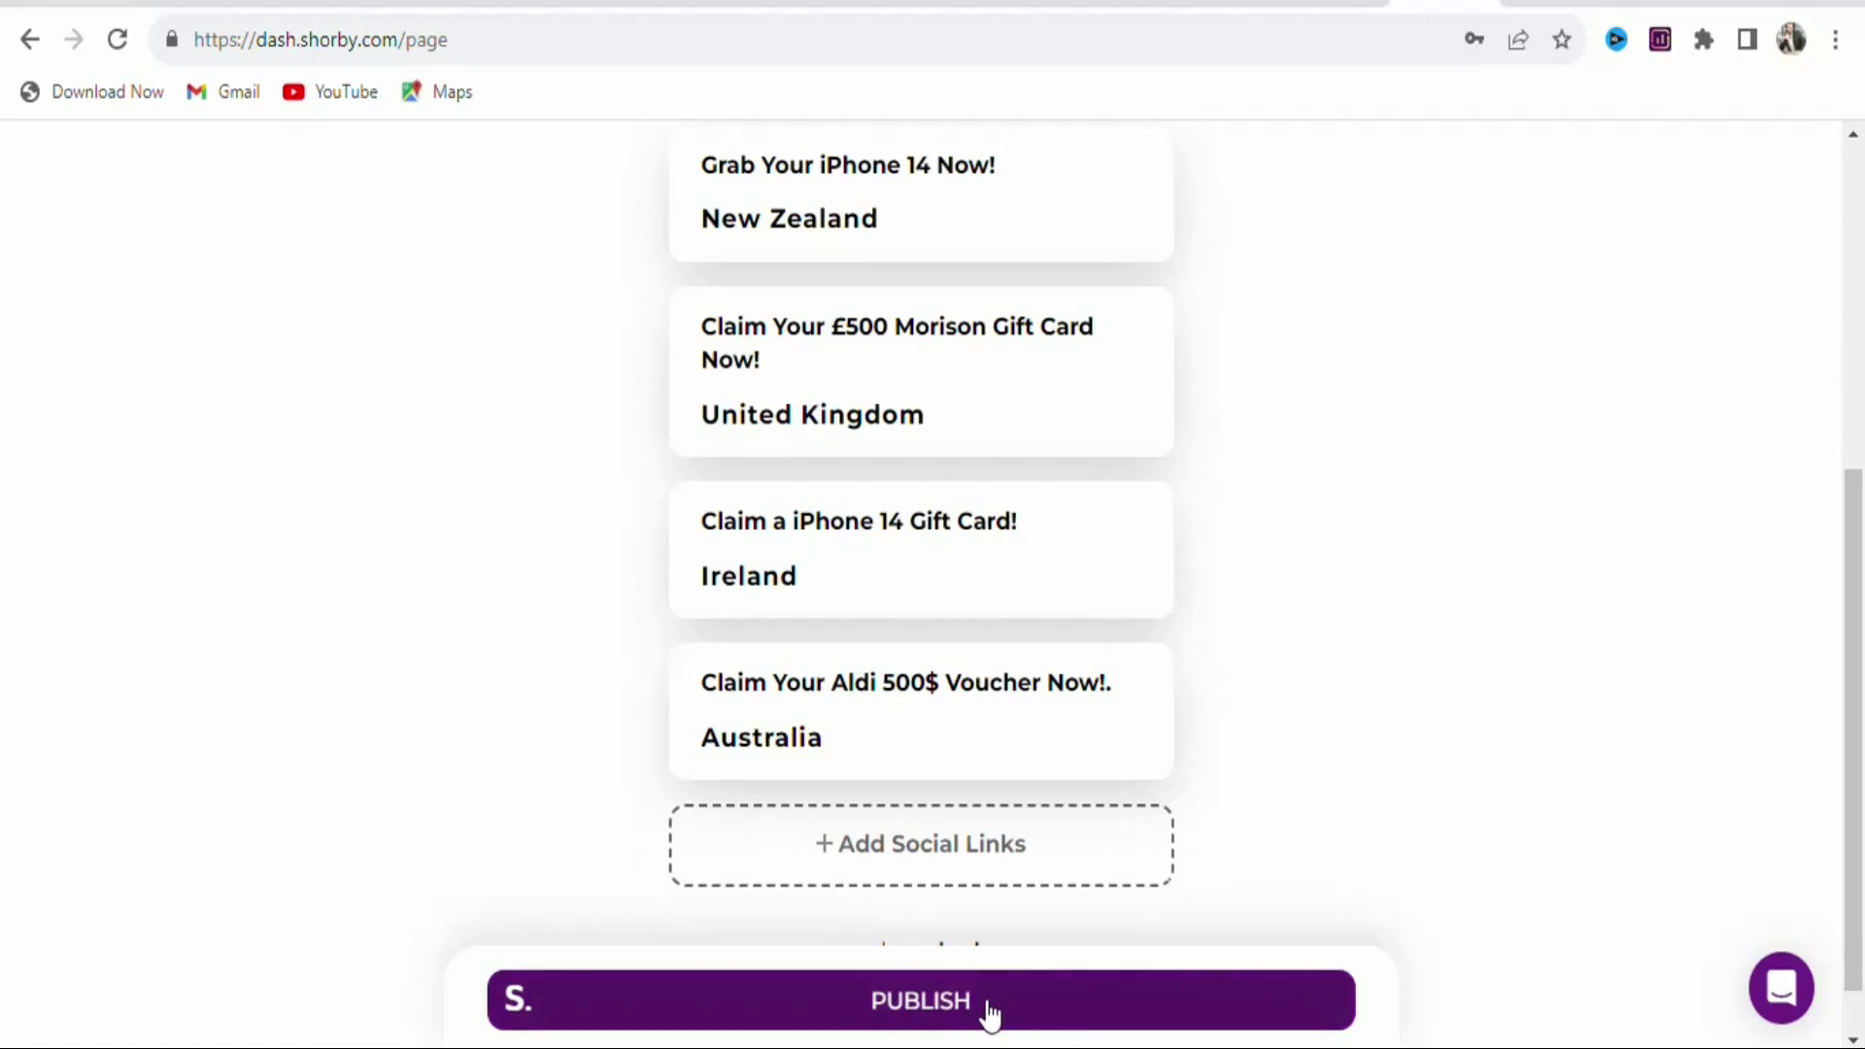
left_click(985, 1011)
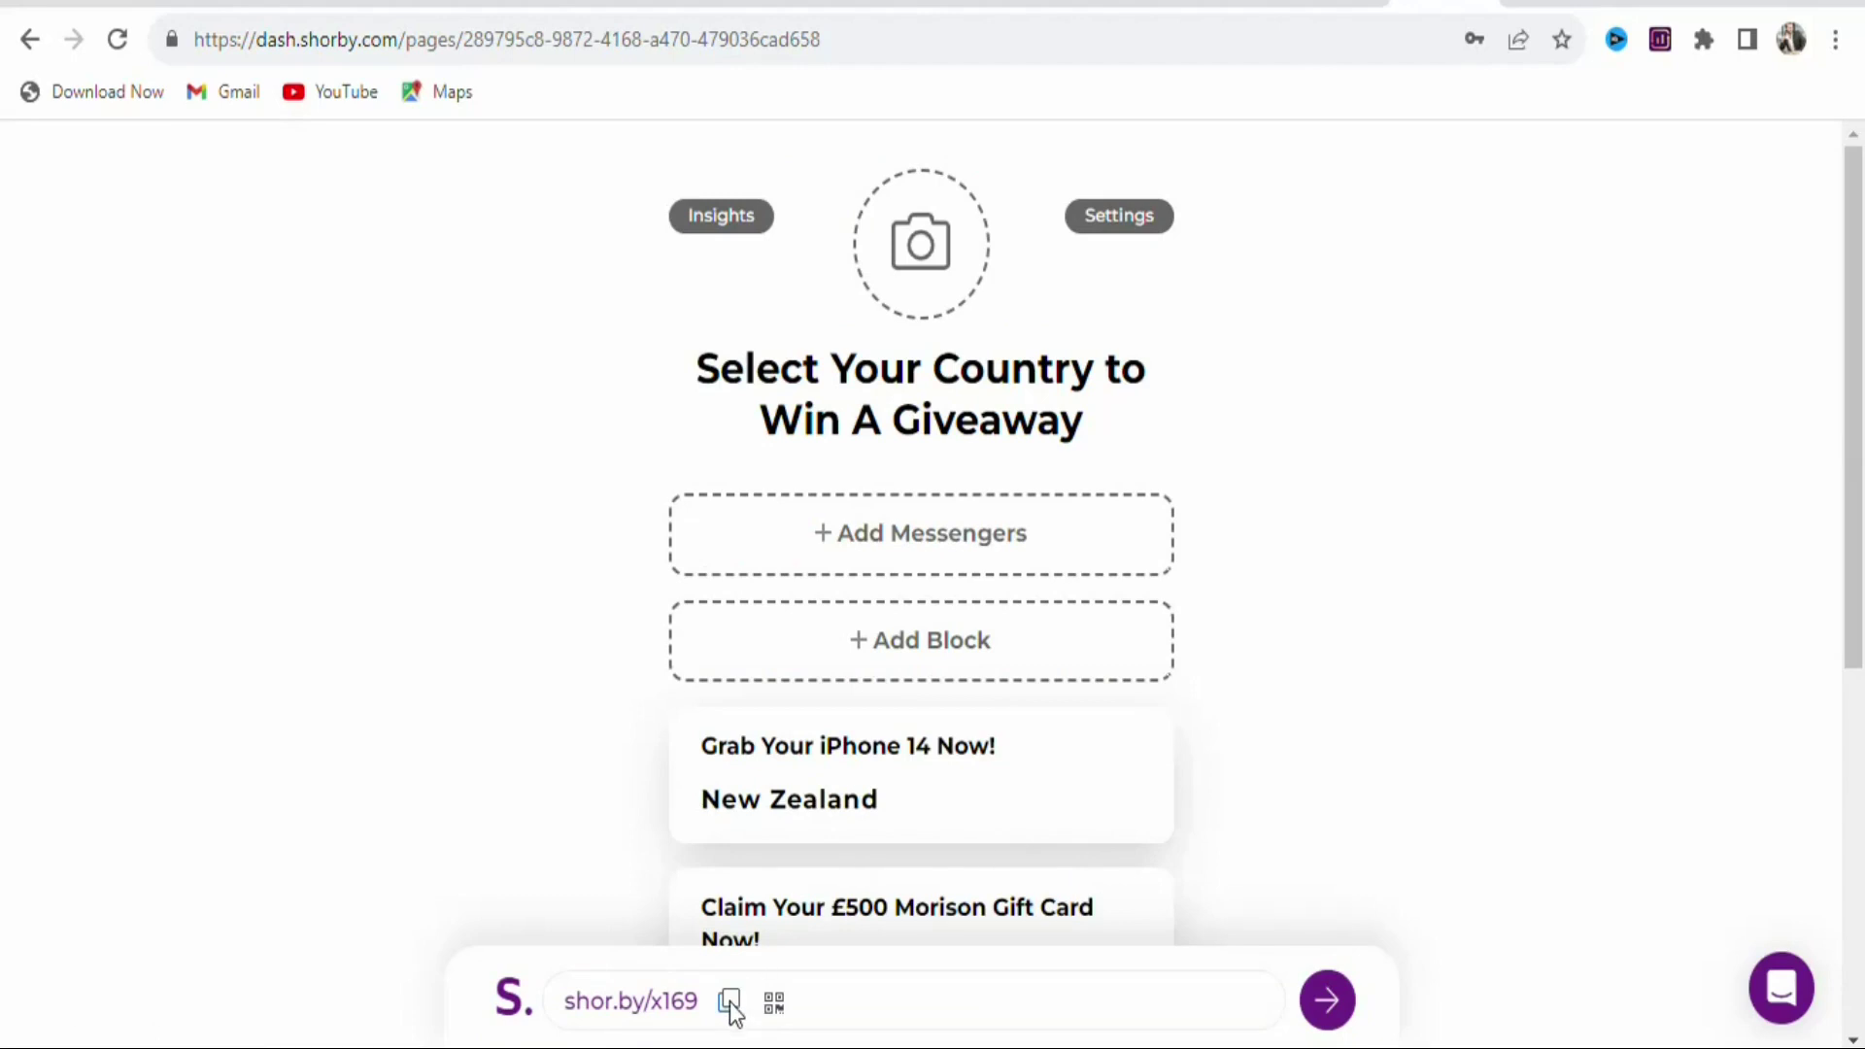
key("ctrl+t")
left_click(399, 44)
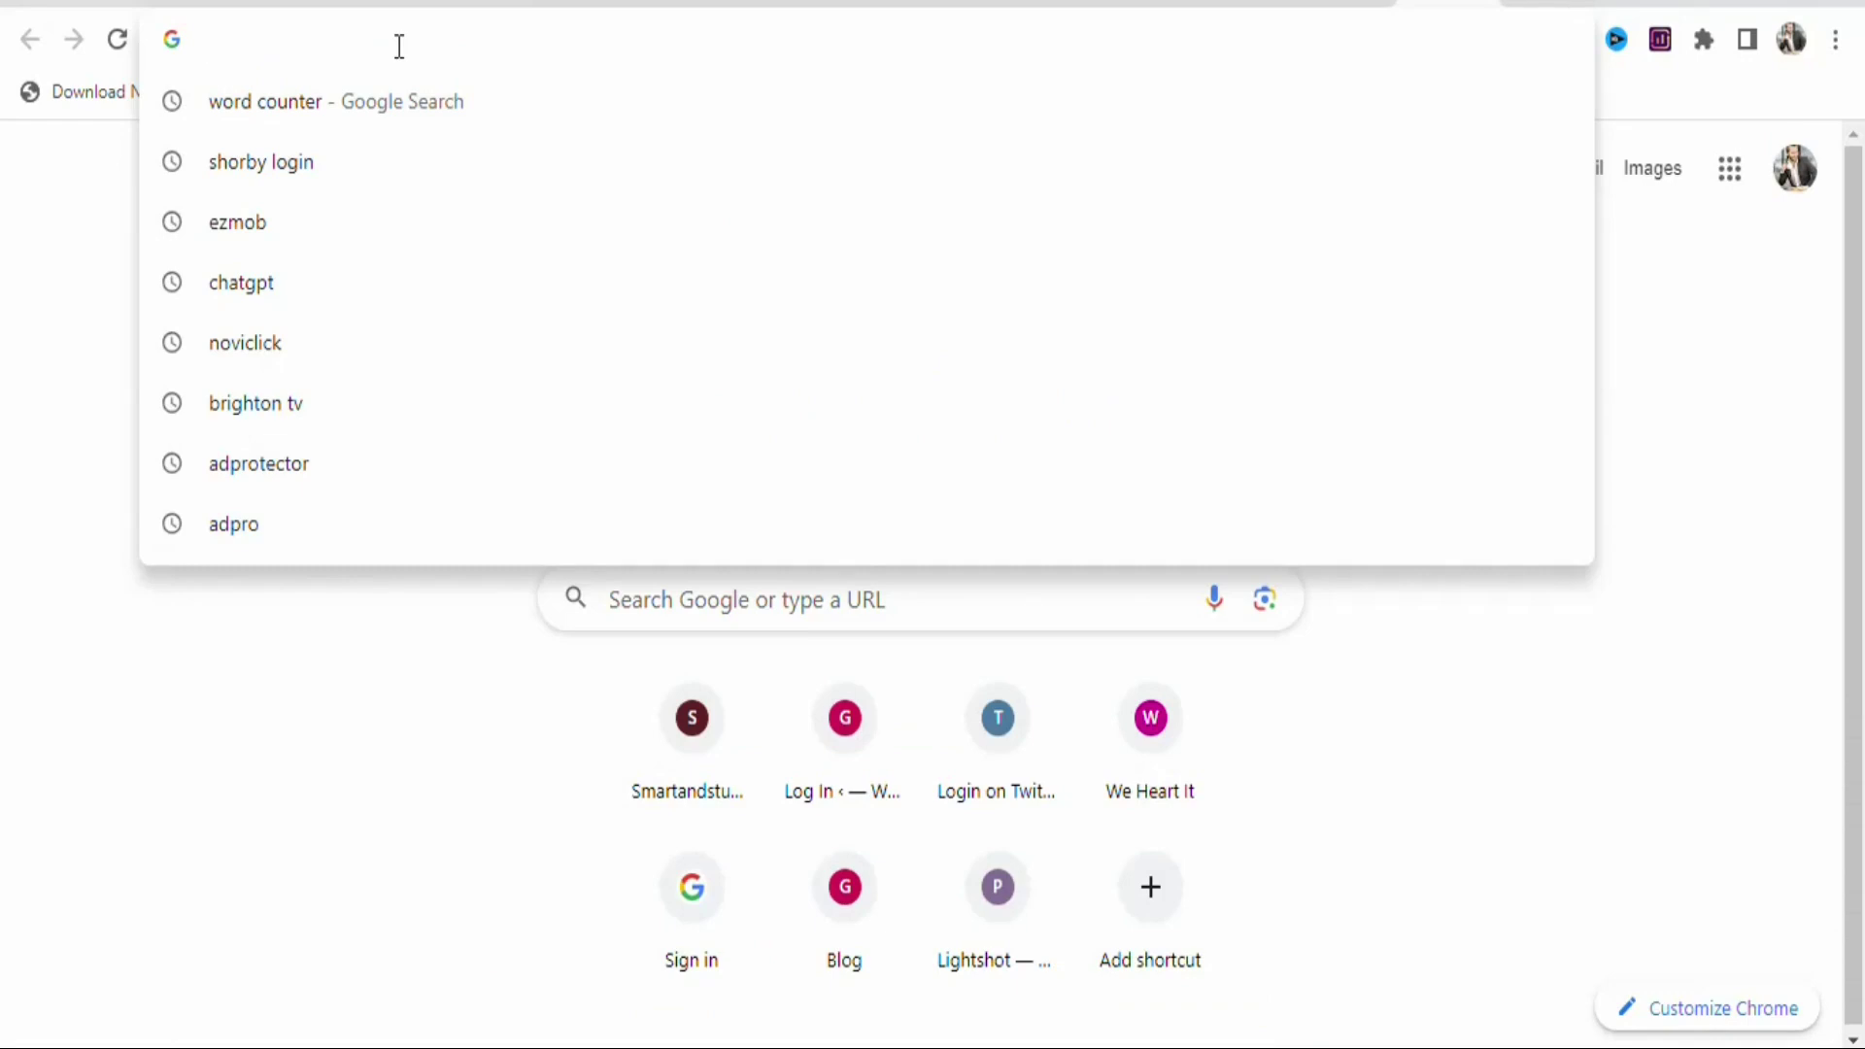
type("https://shor.by/x169")
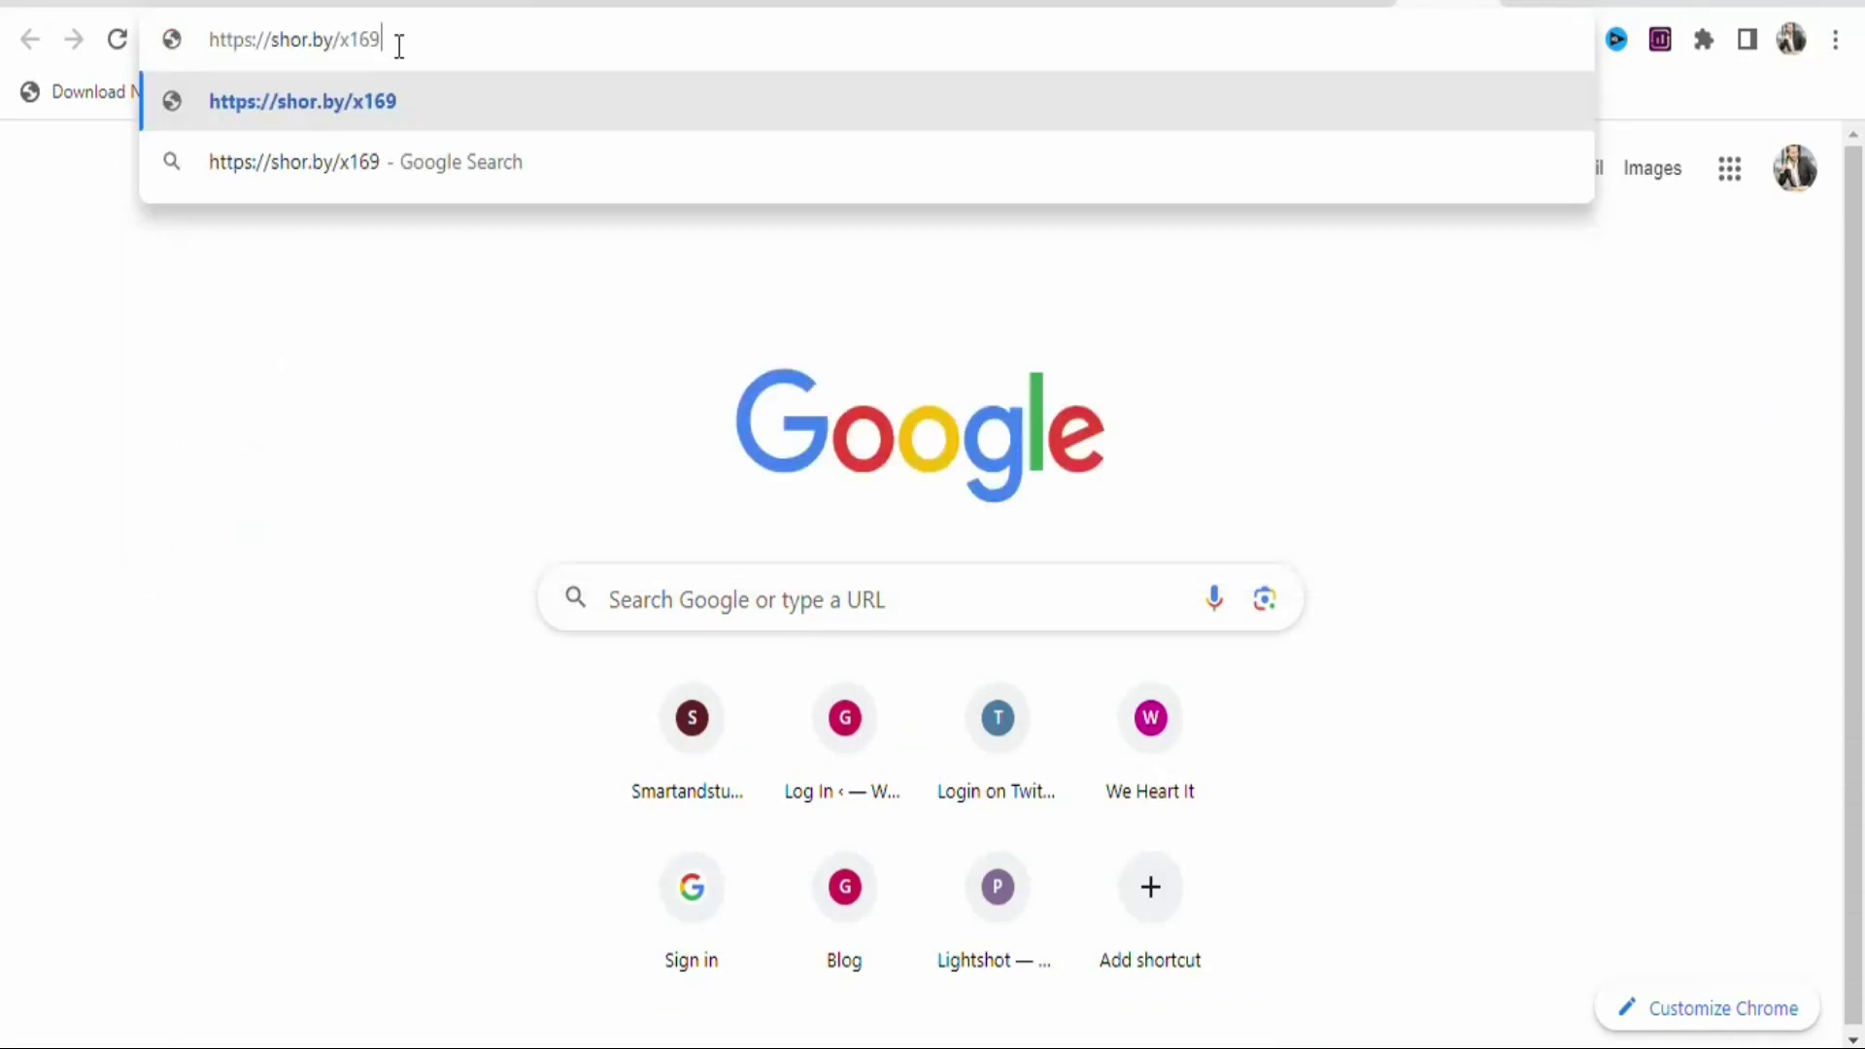
key("Return")
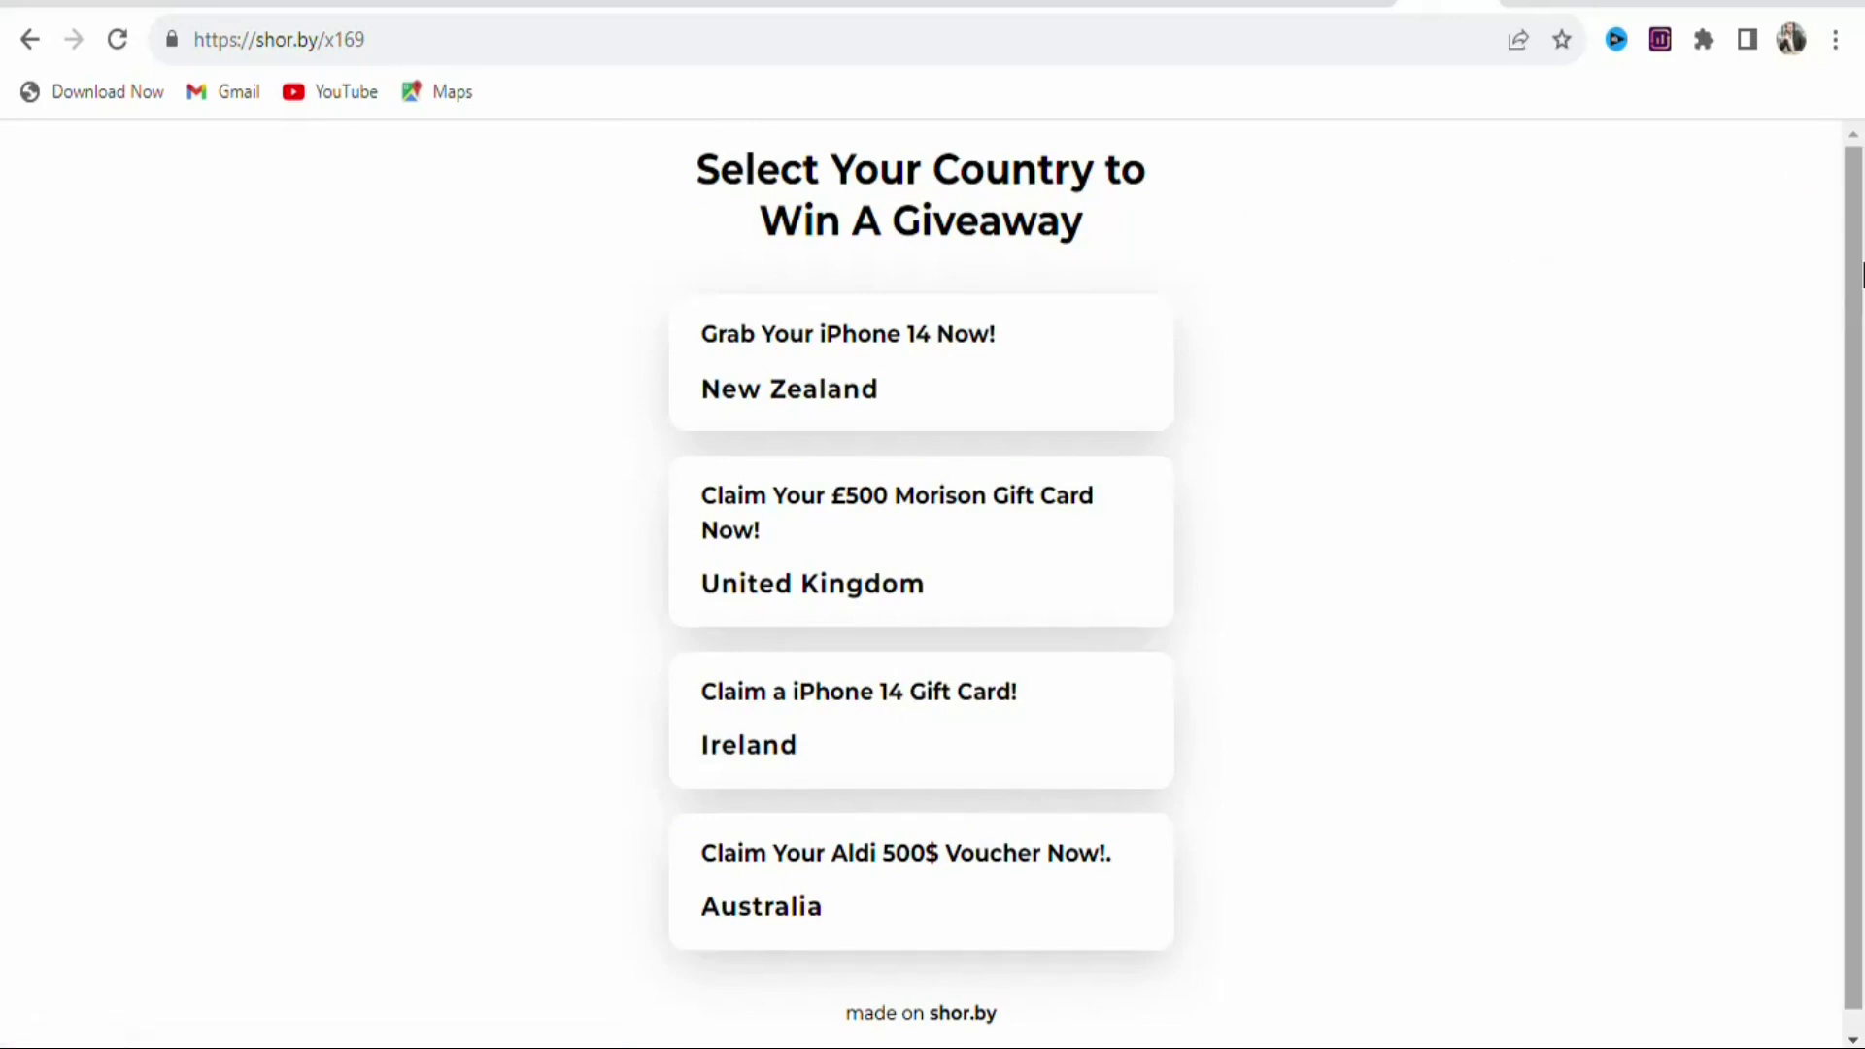
scroll(1862, 233, "down", 1)
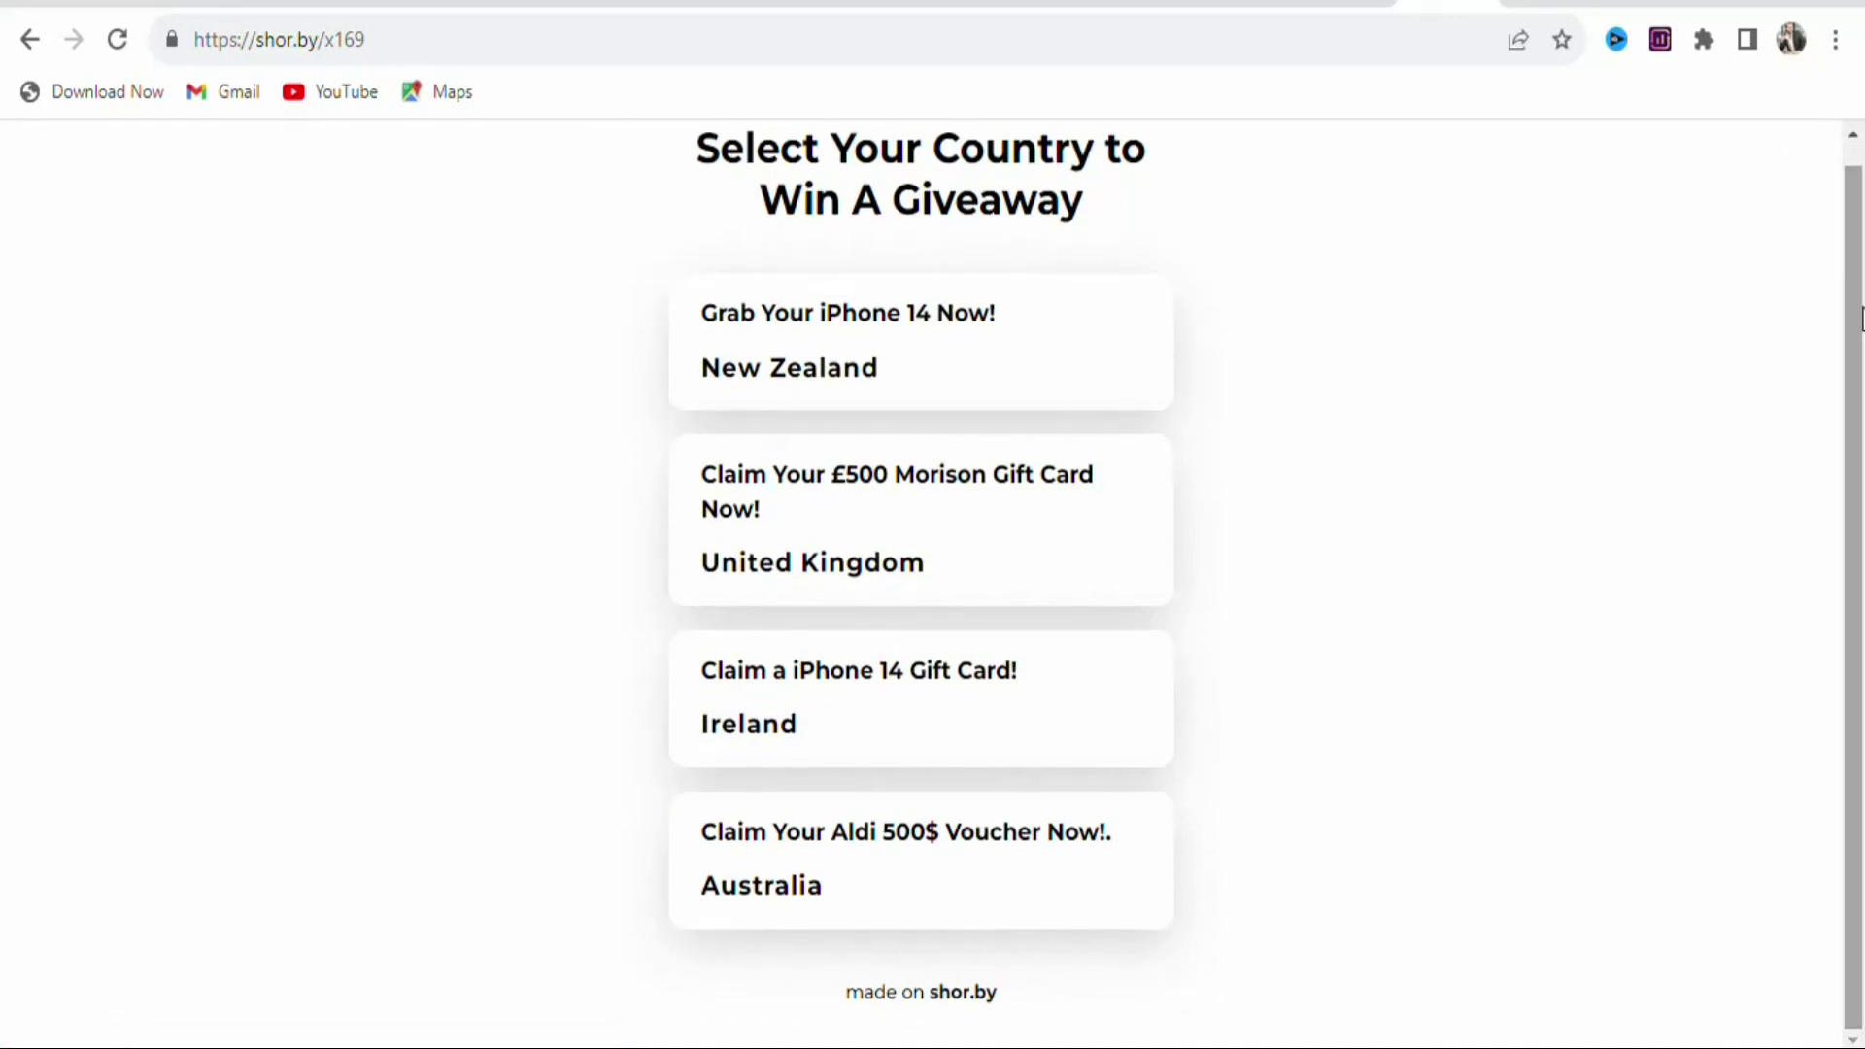
scroll(1862, 304, "up", 1)
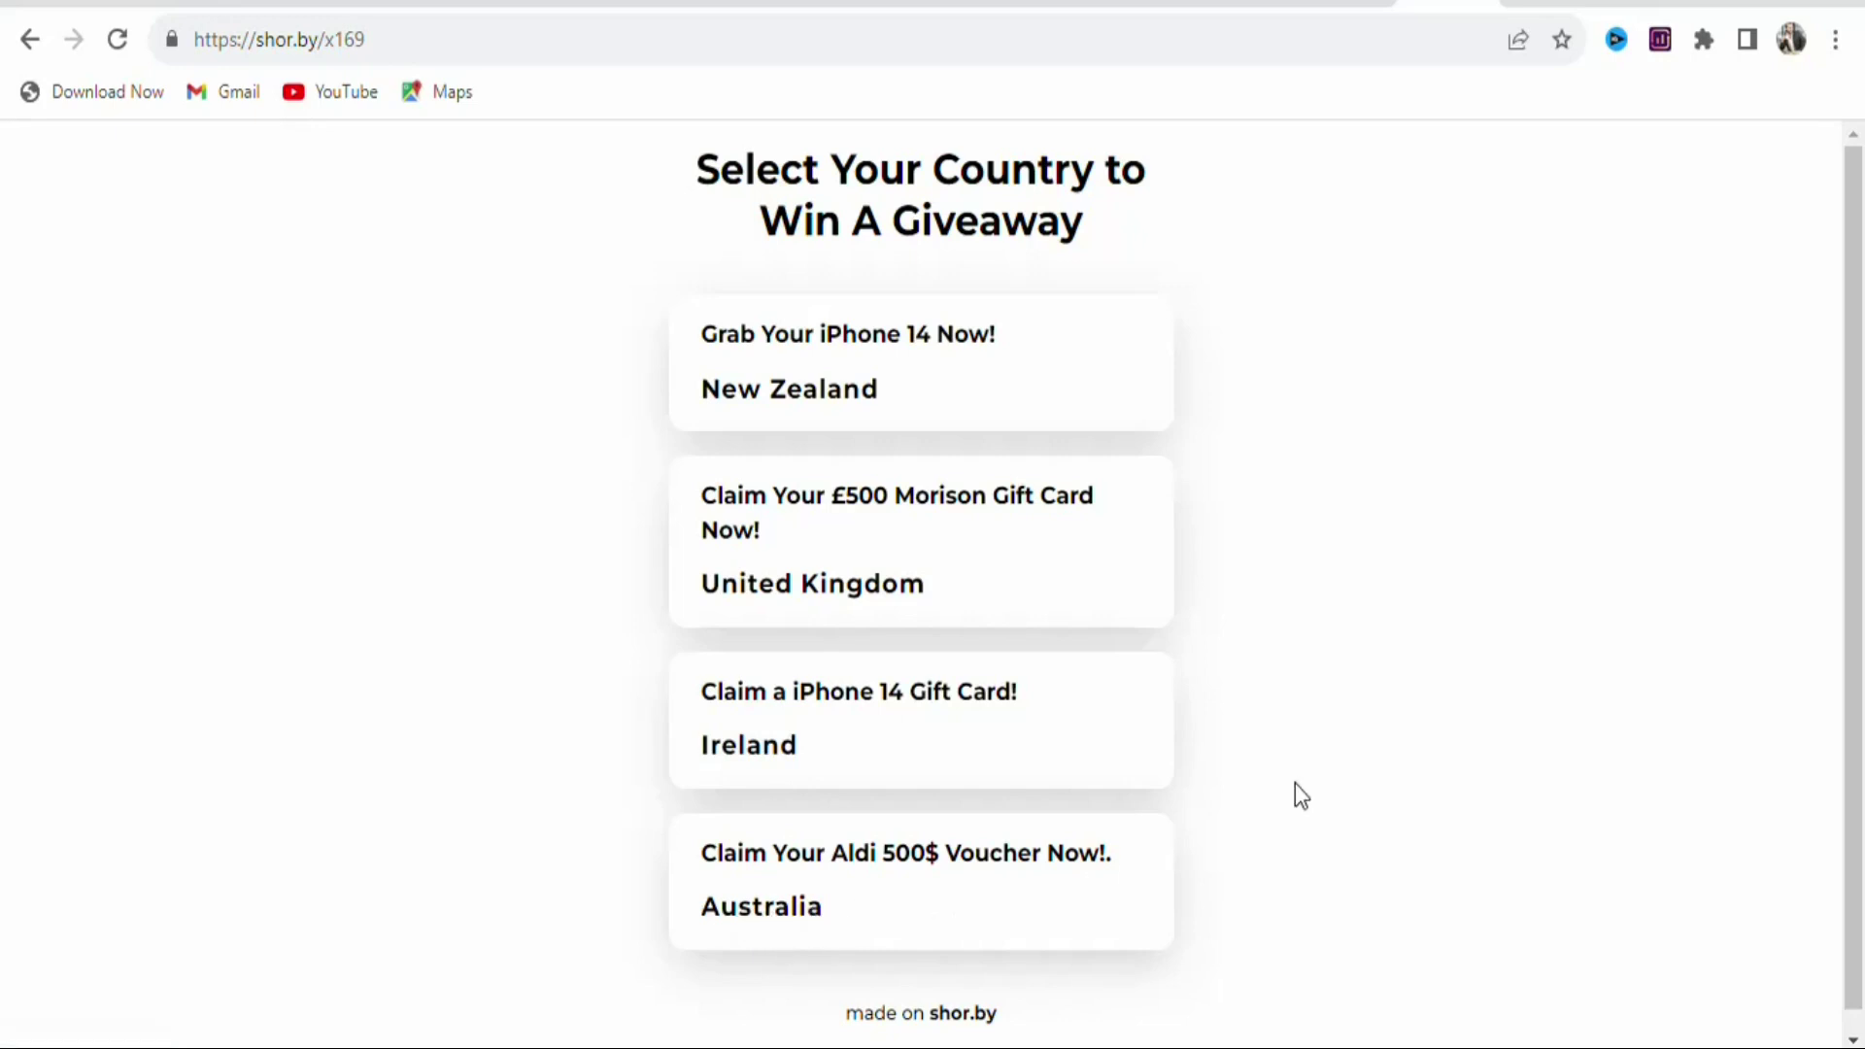
scroll(1851, 636, "down", 1)
scroll(1859, 544, "up", 1)
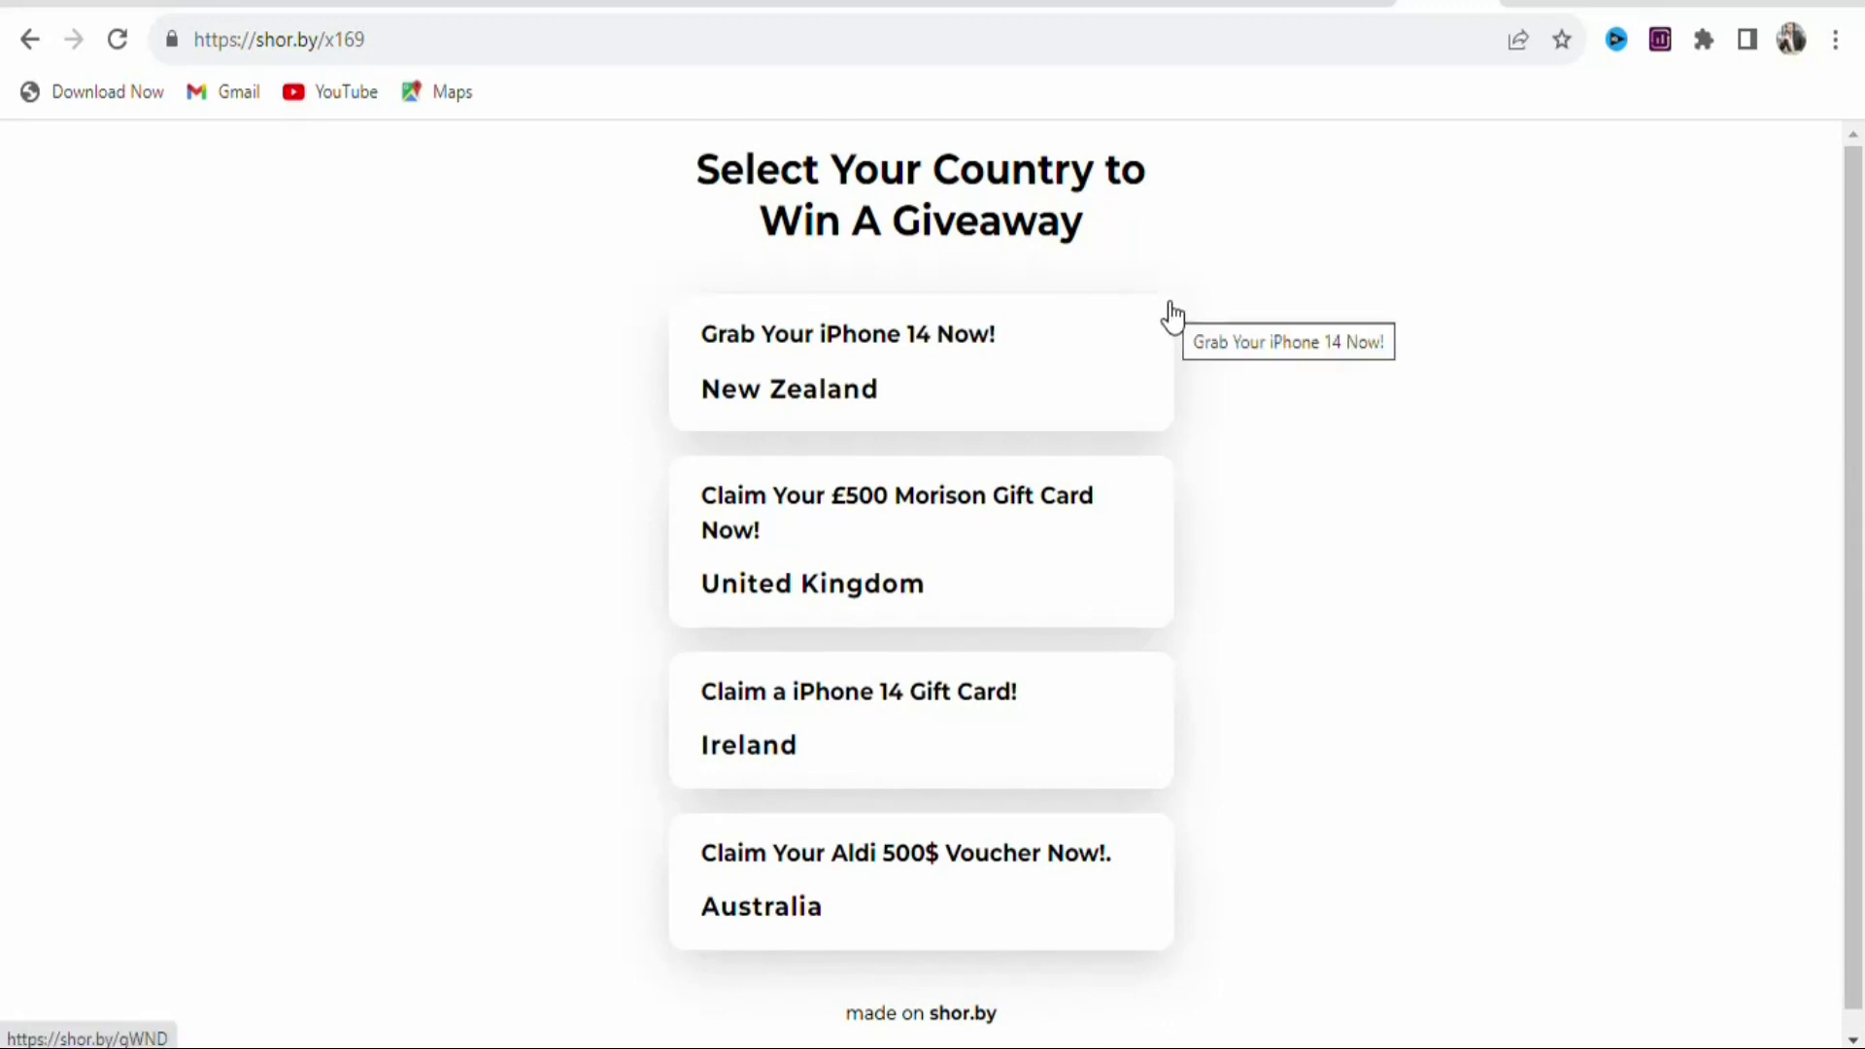
On ezmob.com, open the advertiser registration form and look through its sign-up fields.
left_click(876, 340)
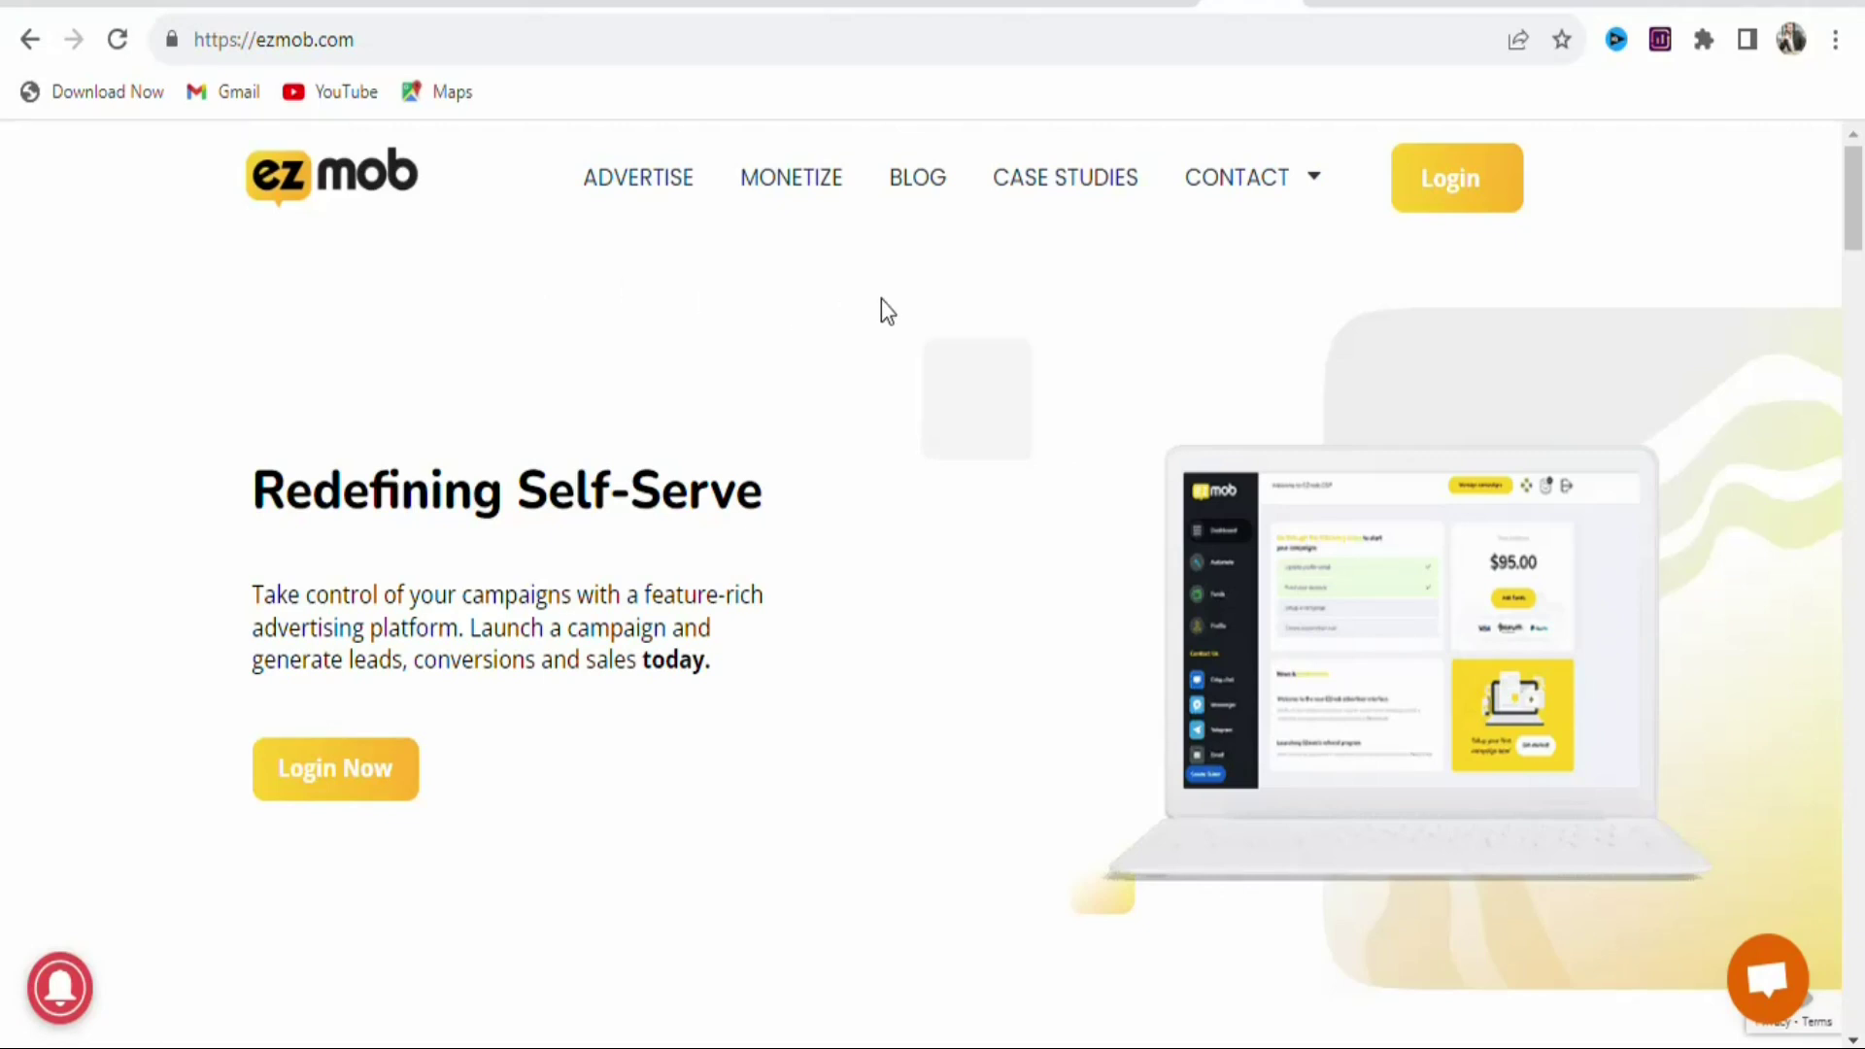
mouse_move(1853, 212)
left_mouse_down()
mouse_move(1857, 854)
mouse_move(1860, 207)
left_mouse_up()
mouse_move(1484, 206)
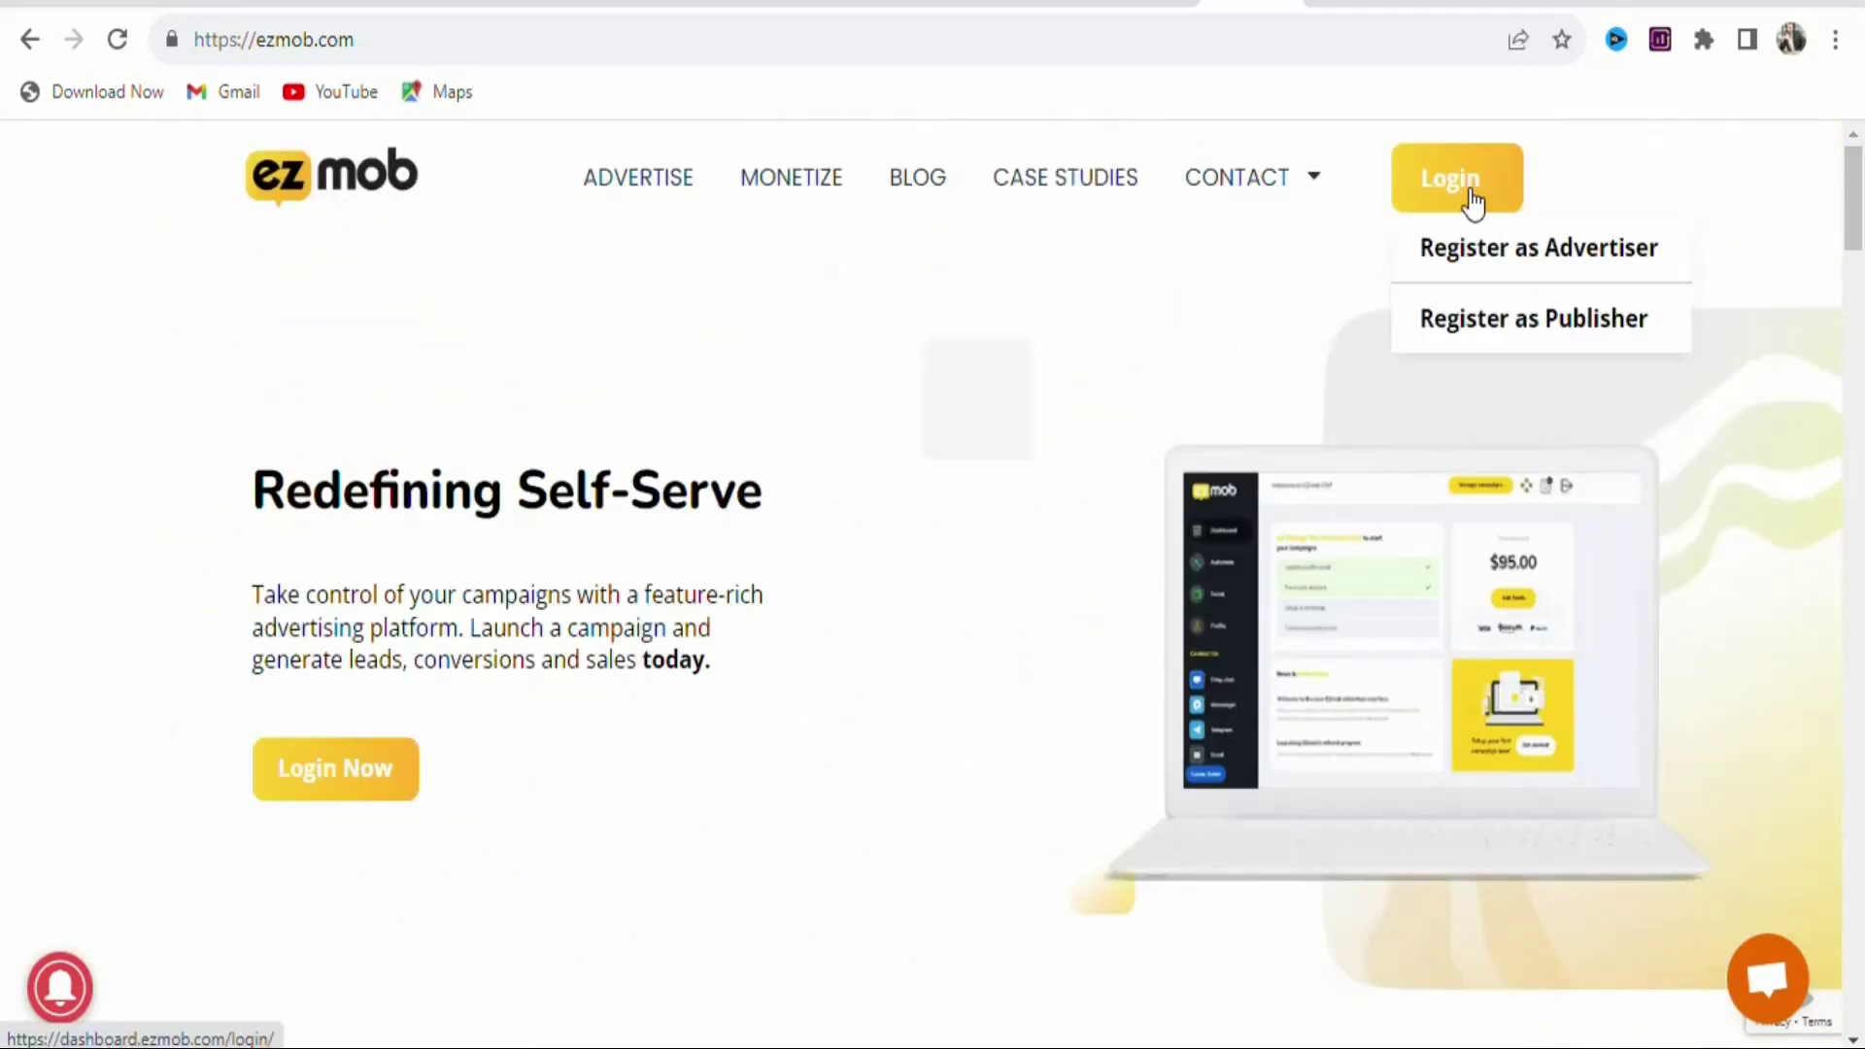
left_click(1558, 252)
scroll(1860, 550, "down", 3)
scroll(1861, 550, "up", 2)
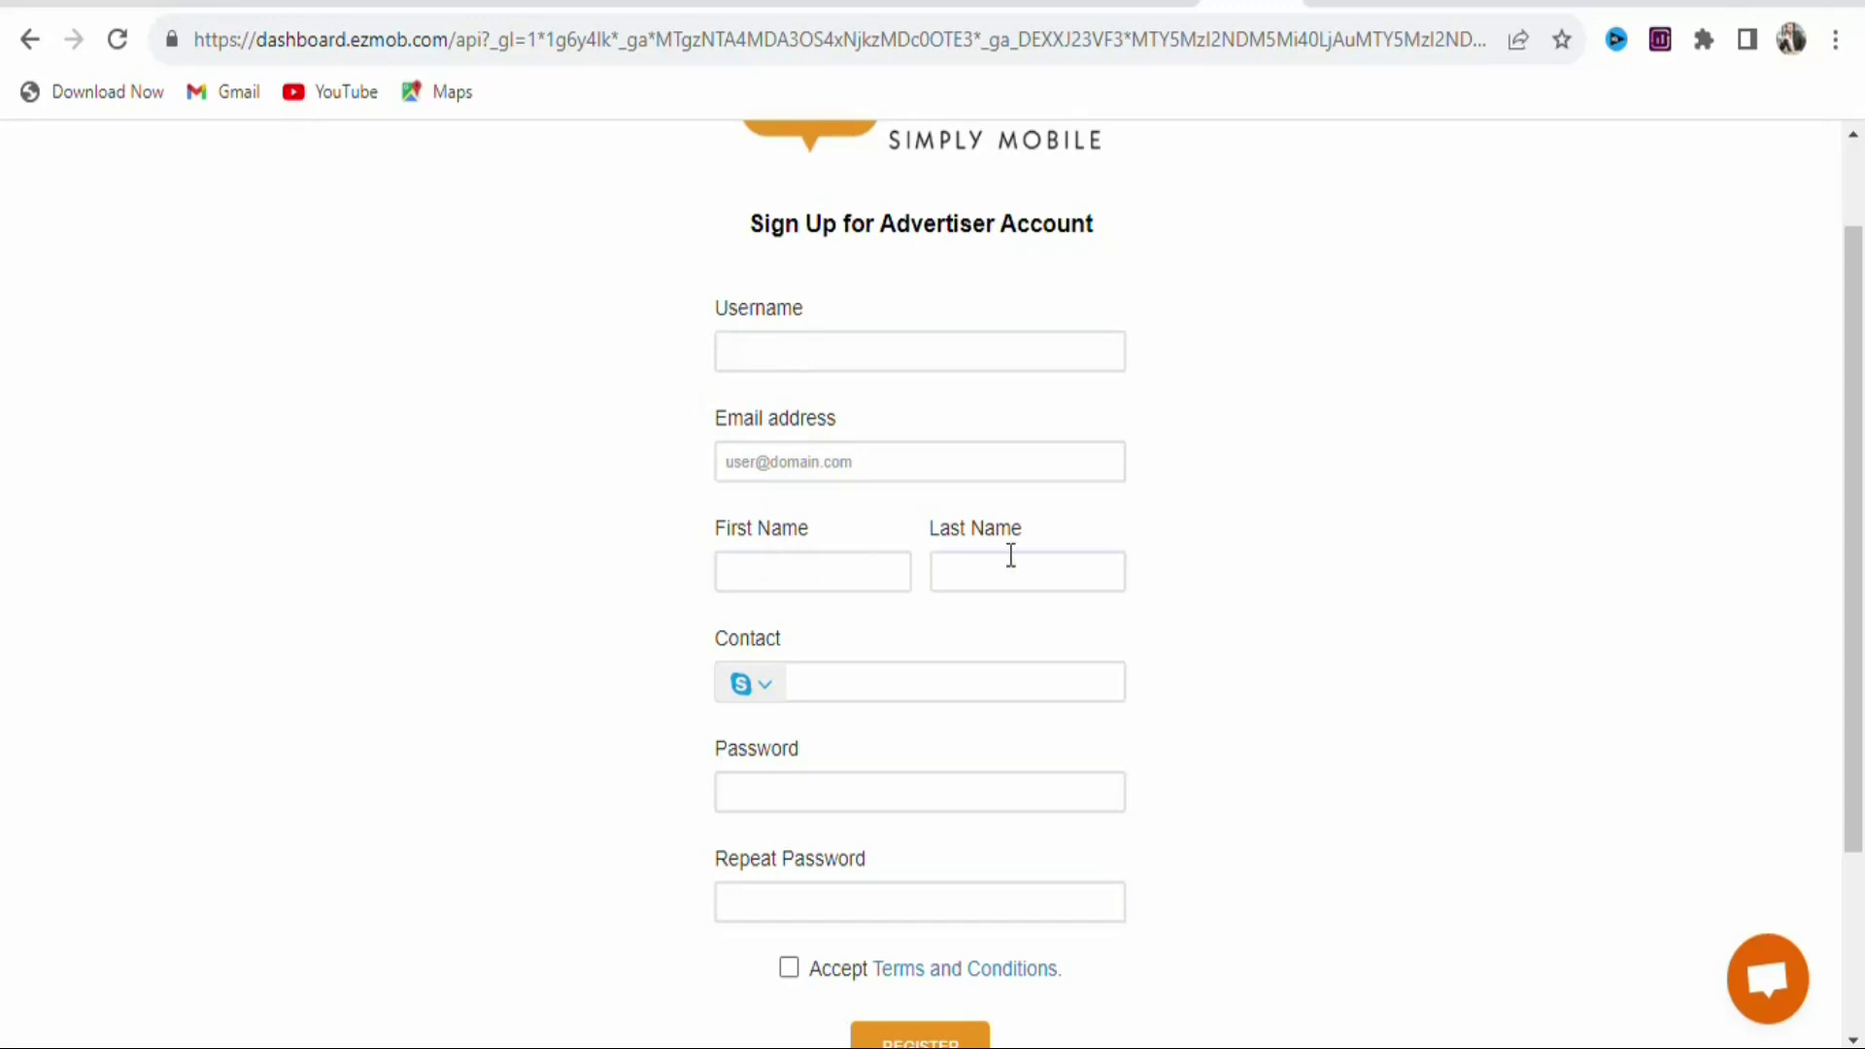
Try the suggested strong password in the sign-up form's password fields and accept the Terms and Conditions.
left_click(880, 784)
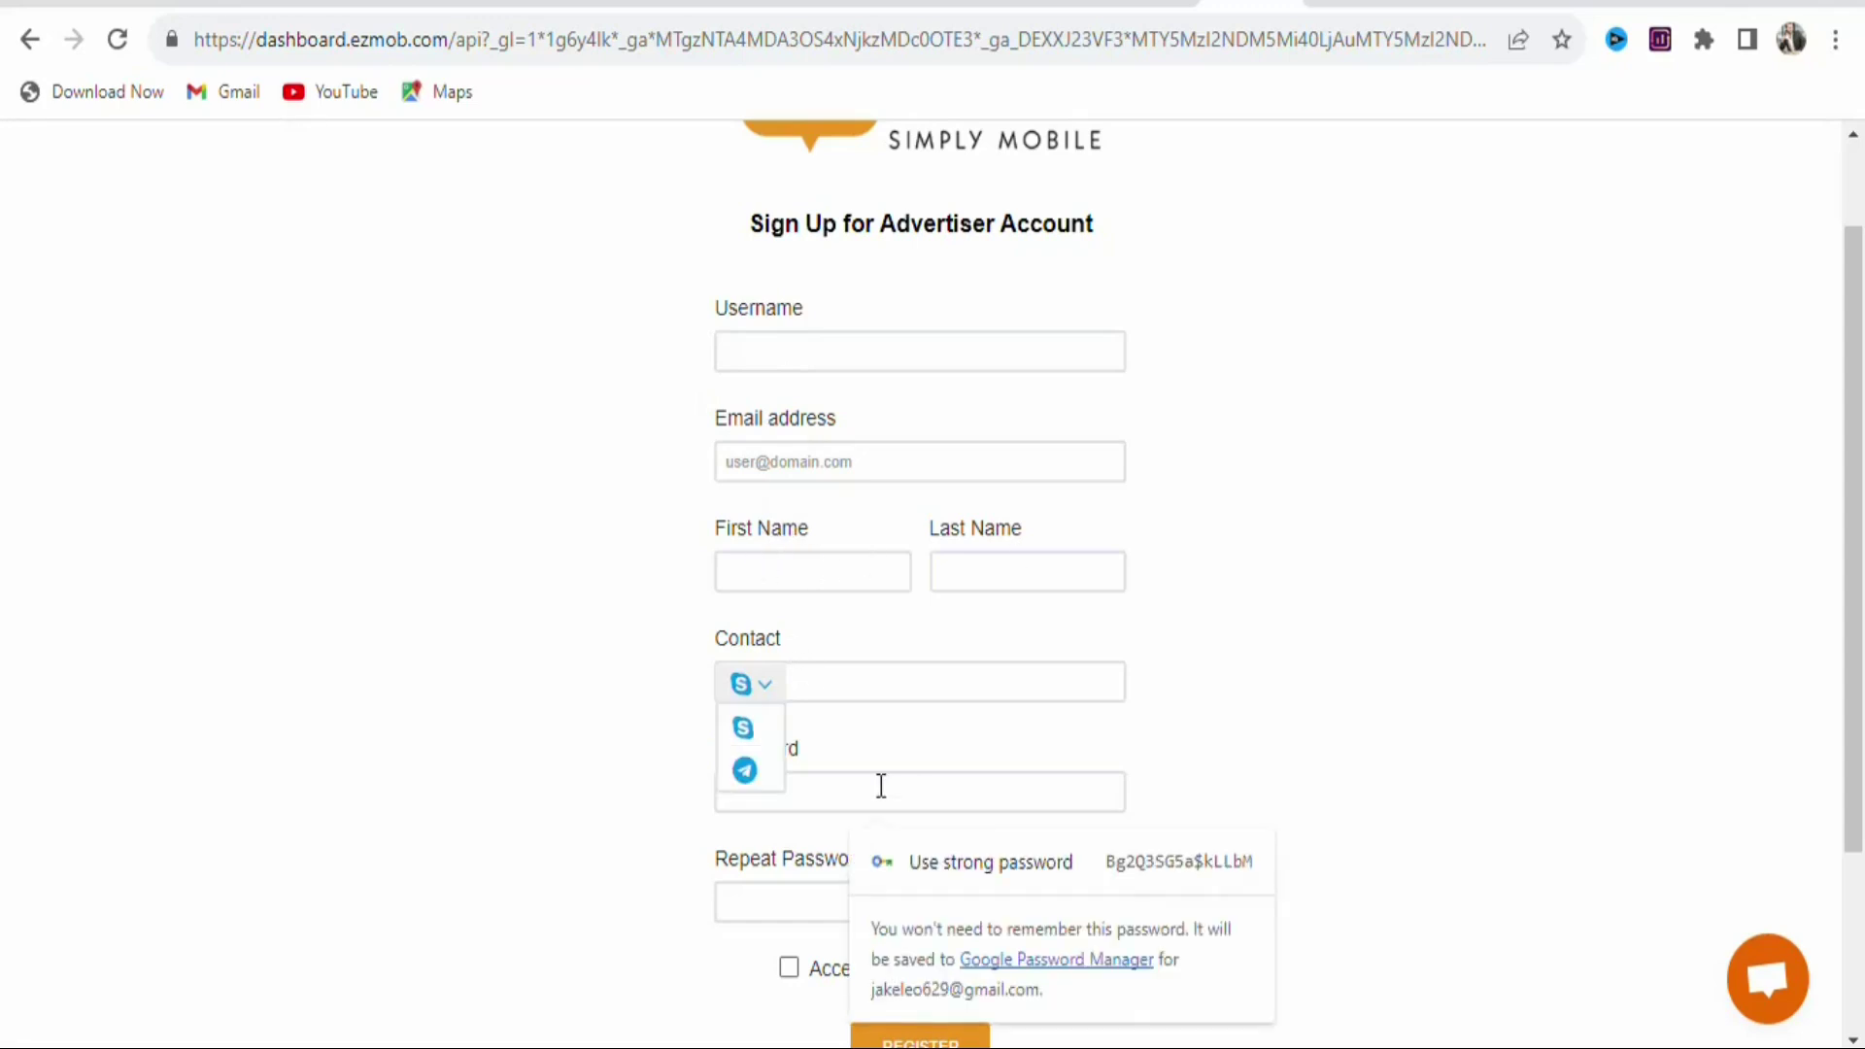
left_click(872, 879)
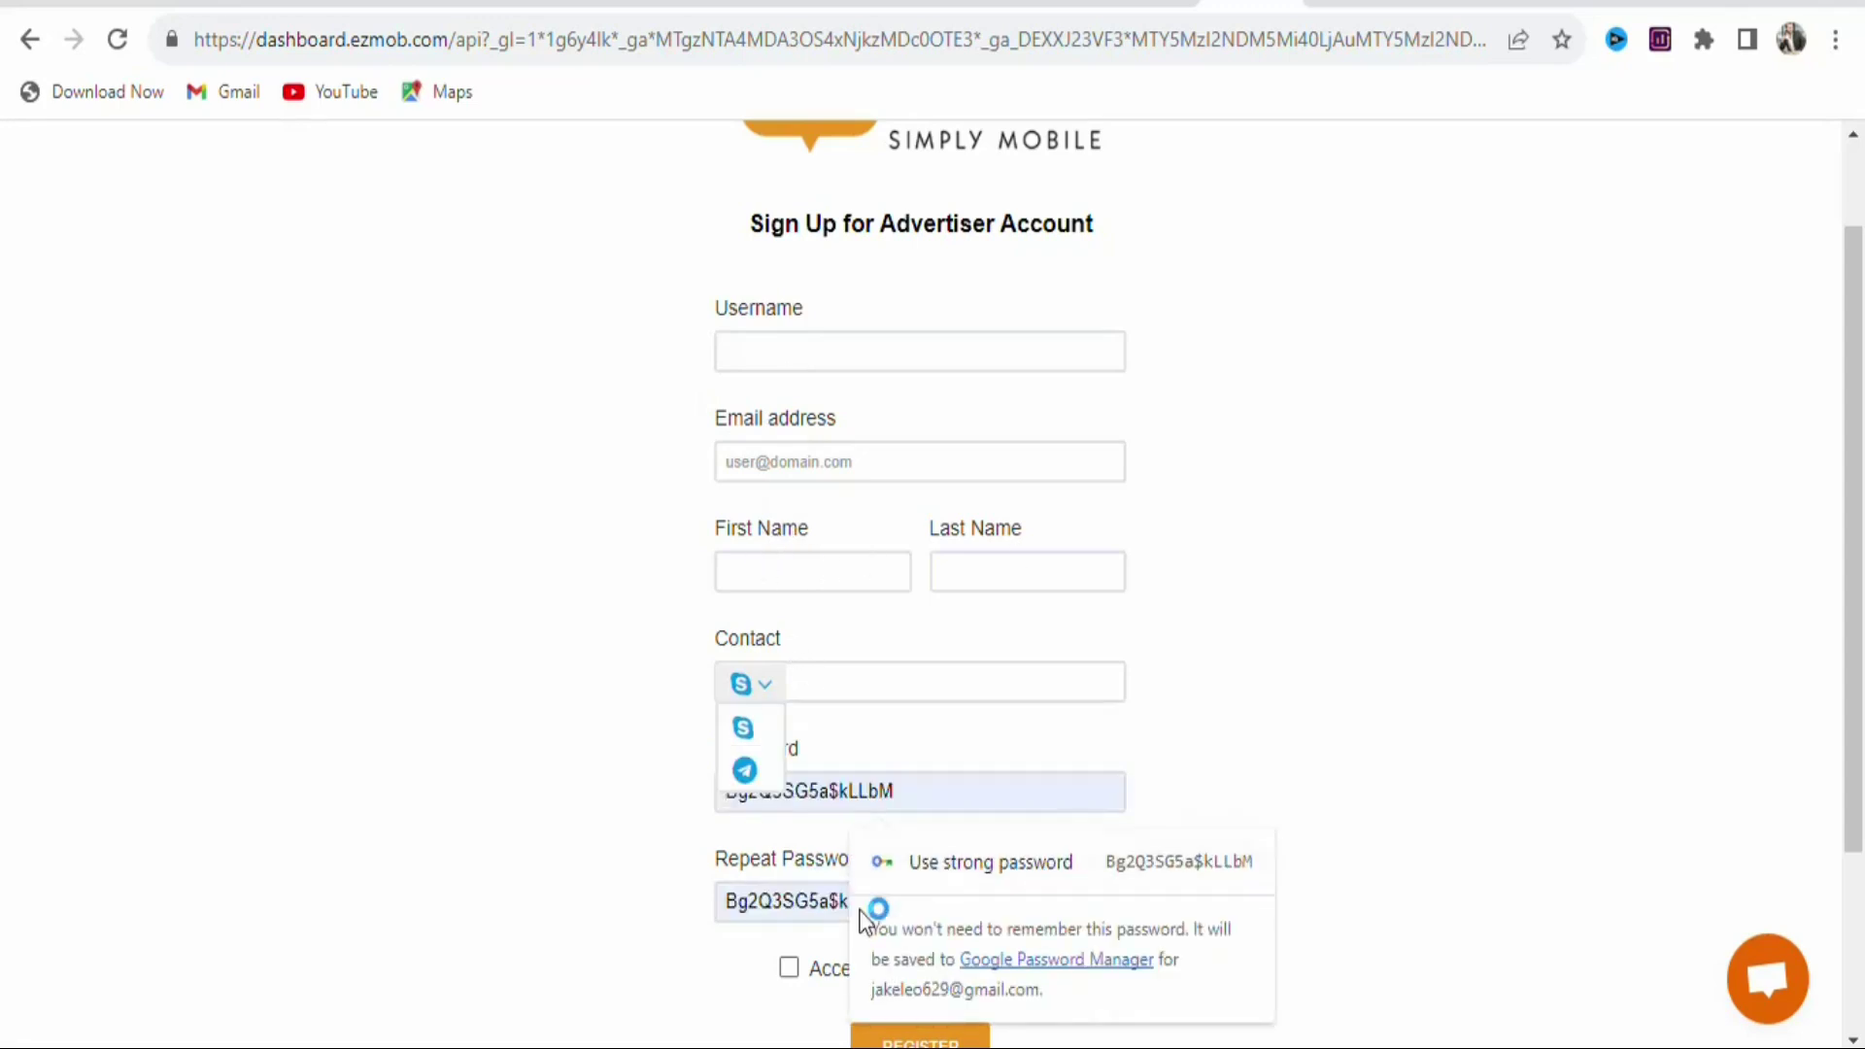
left_click(789, 969)
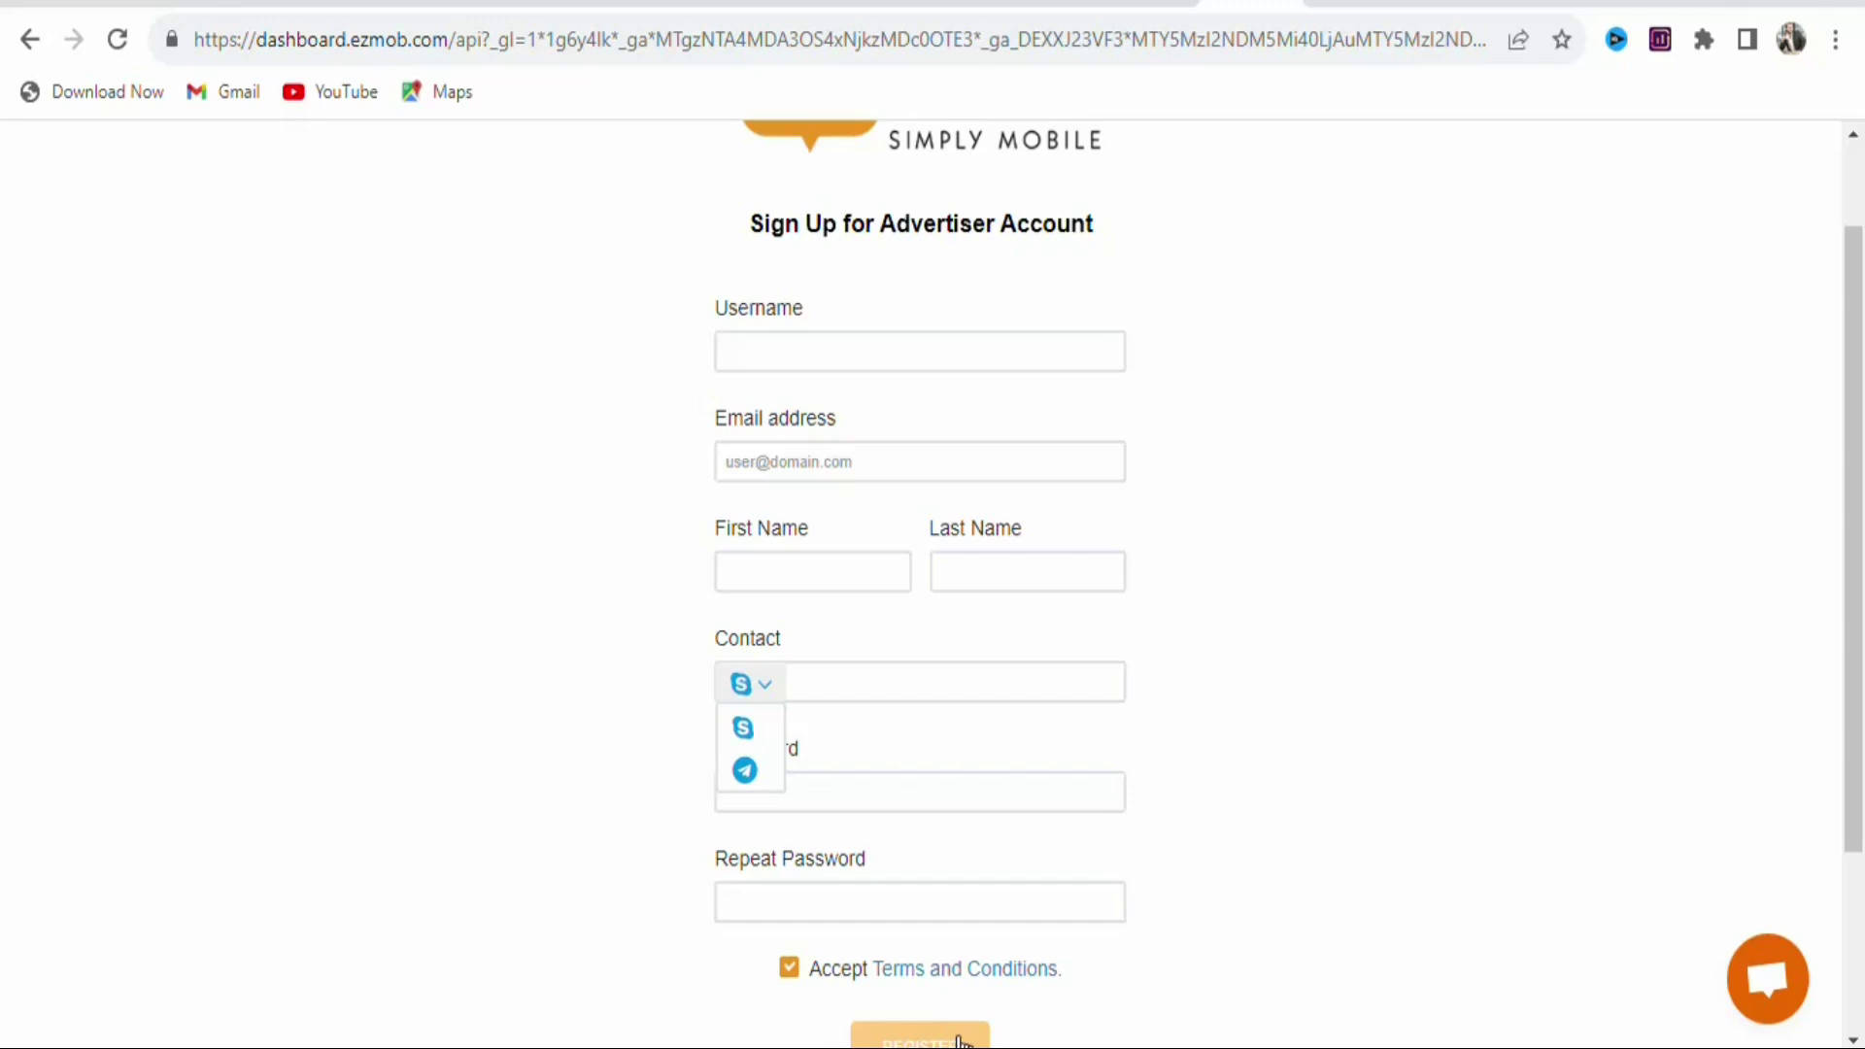
scroll(1855, 582, "up", 1)
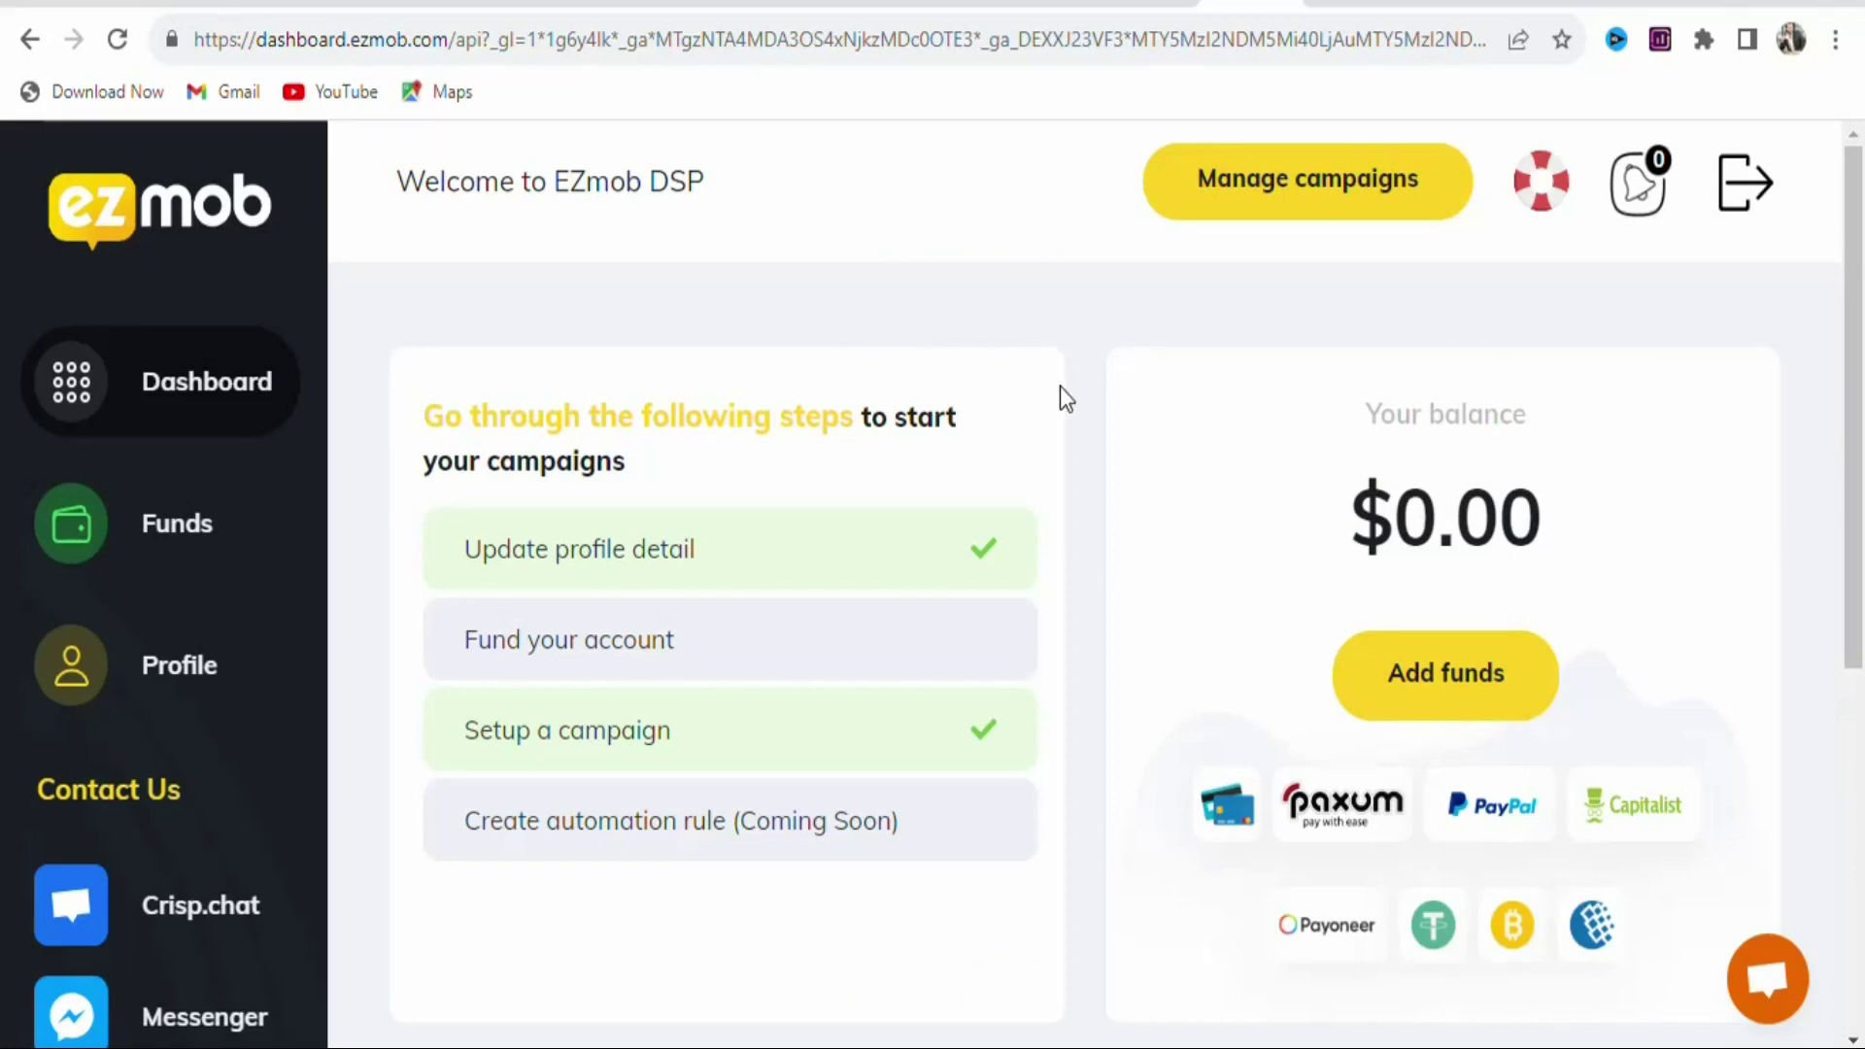
Go to EZmob's campaign management and start creating a push campaign.
left_click(1255, 198)
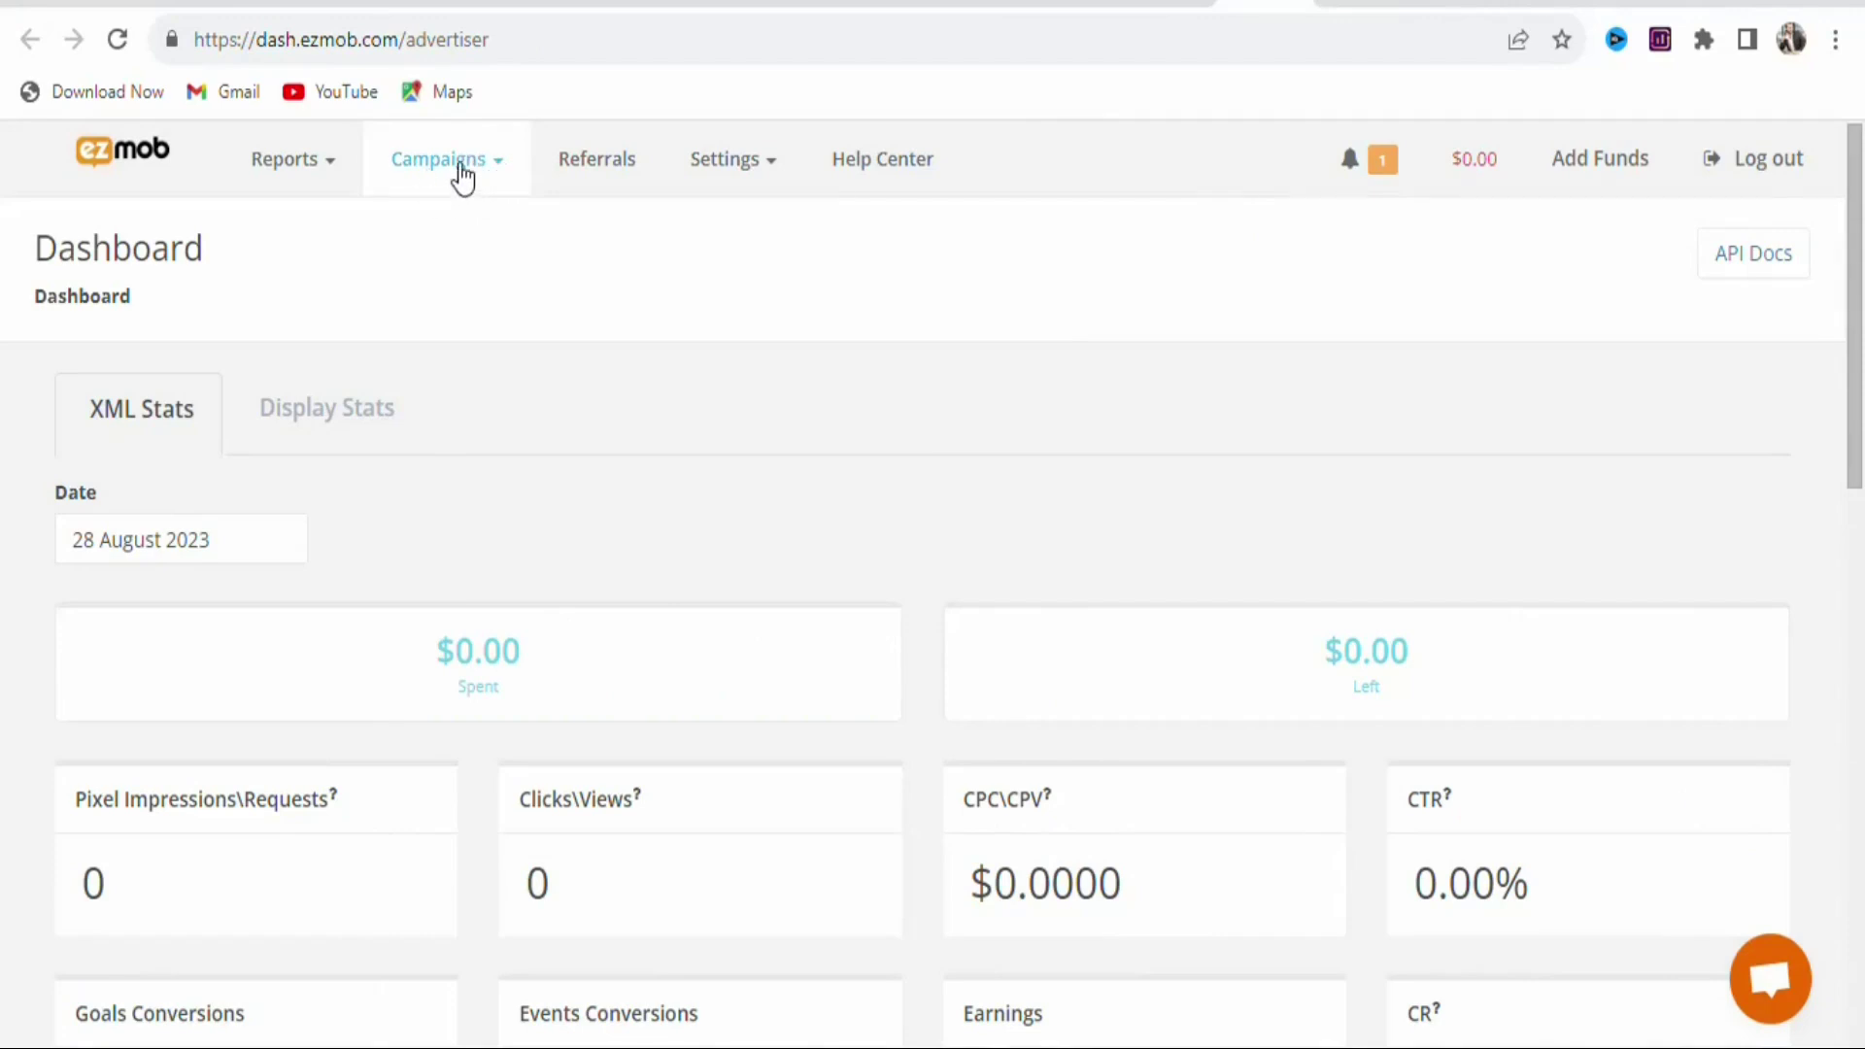
left_click(491, 174)
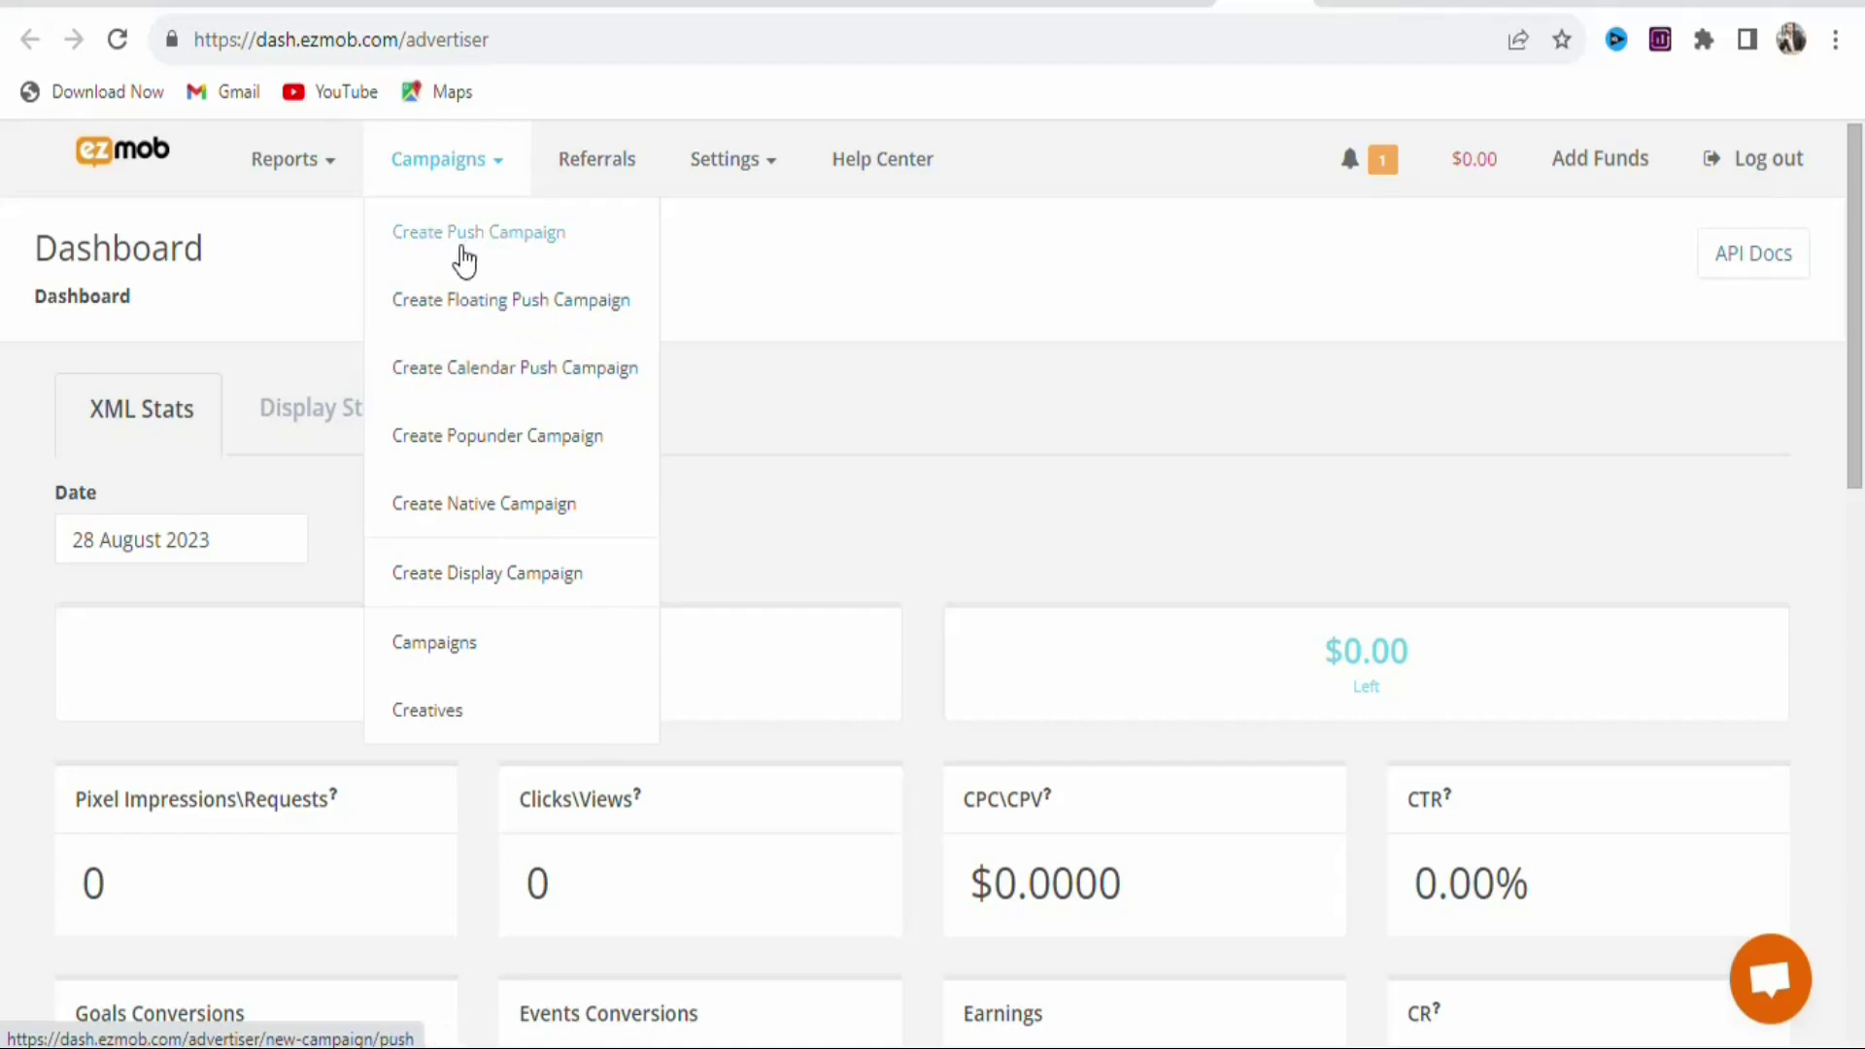
left_click(529, 246)
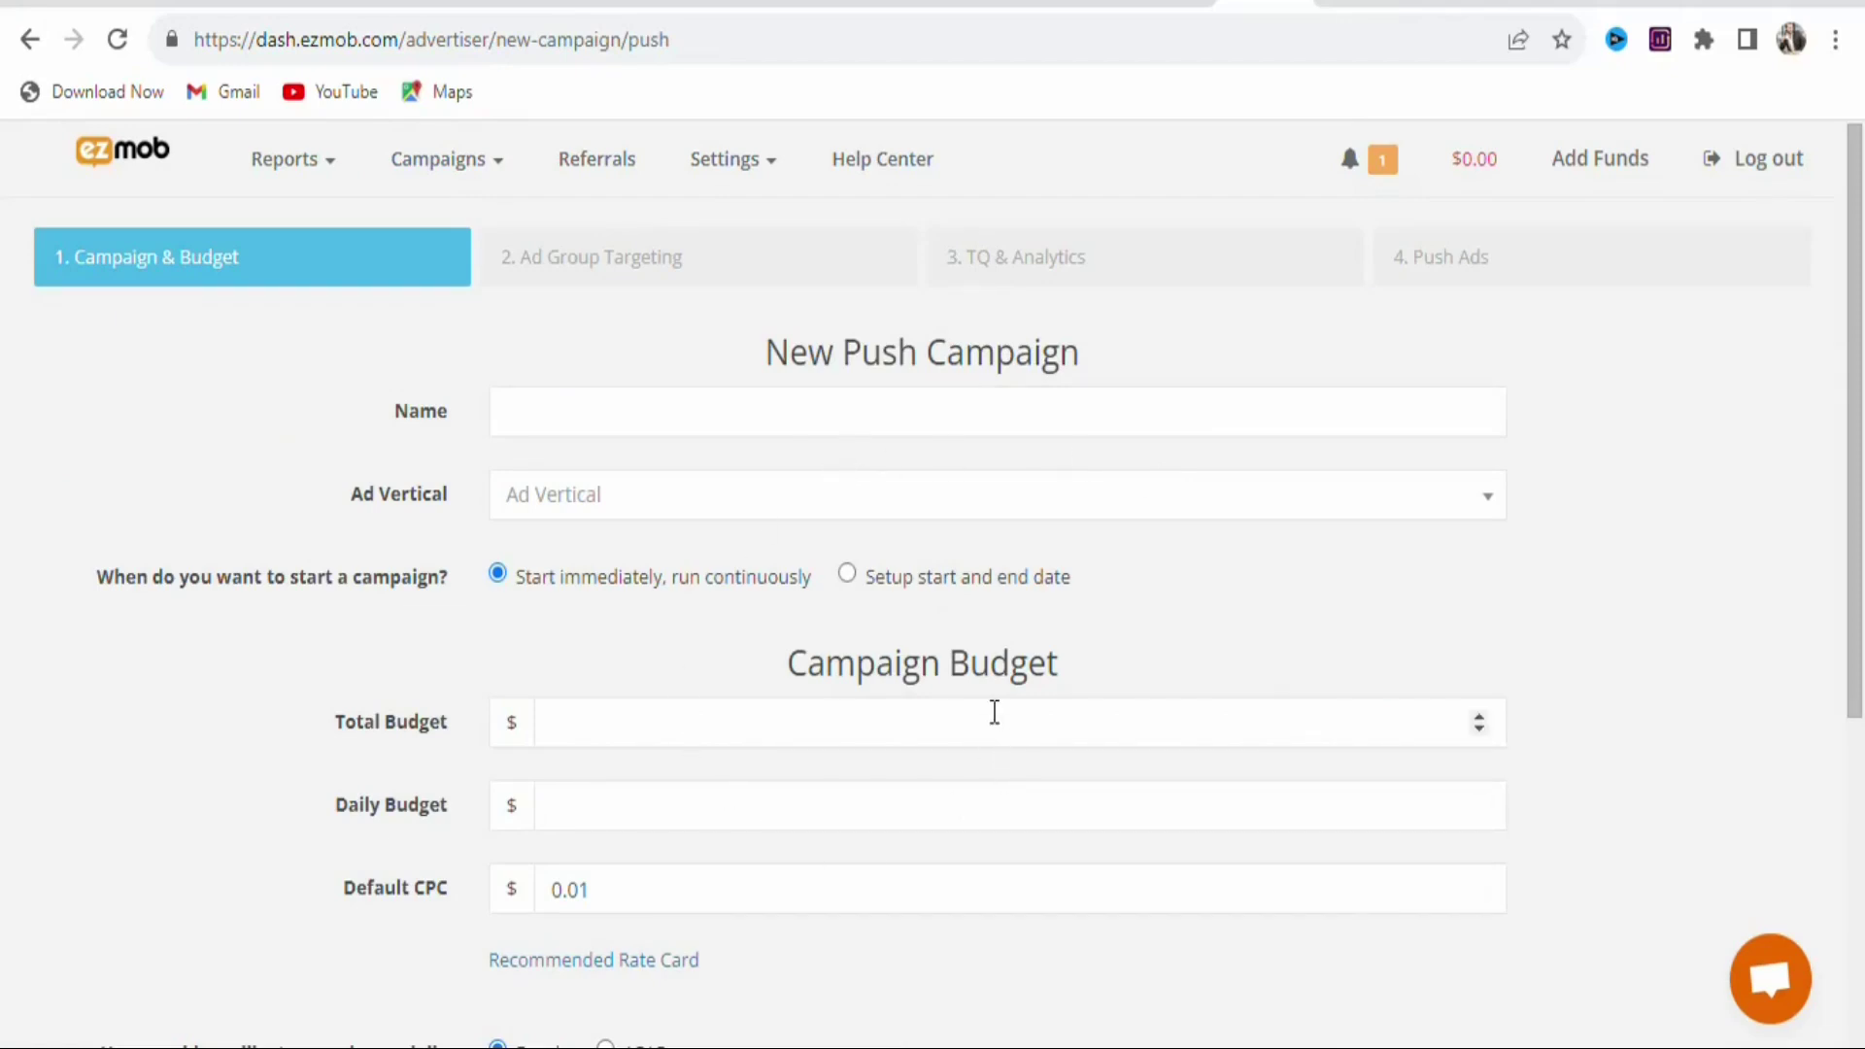
Name the push campaign "Giveaways" and set its ad vertical to Sweepstakes.
left_click(635, 425)
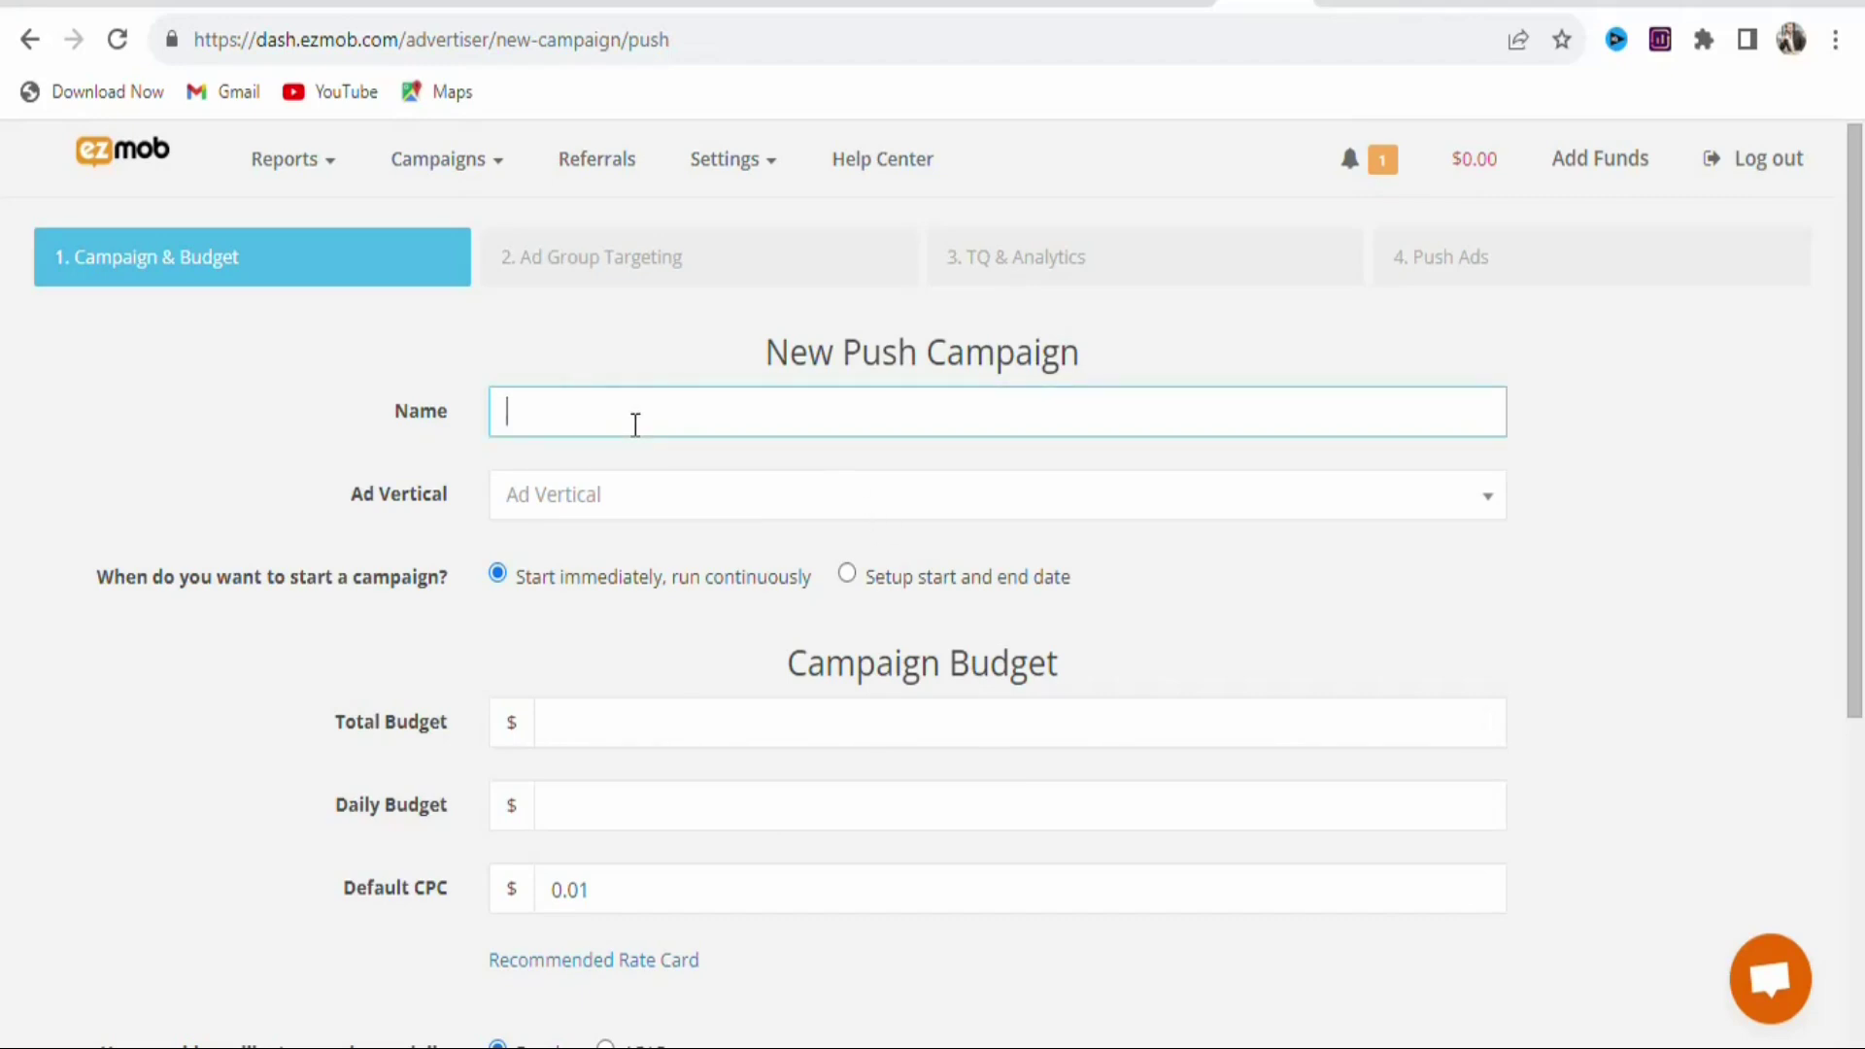
type("Giveaways")
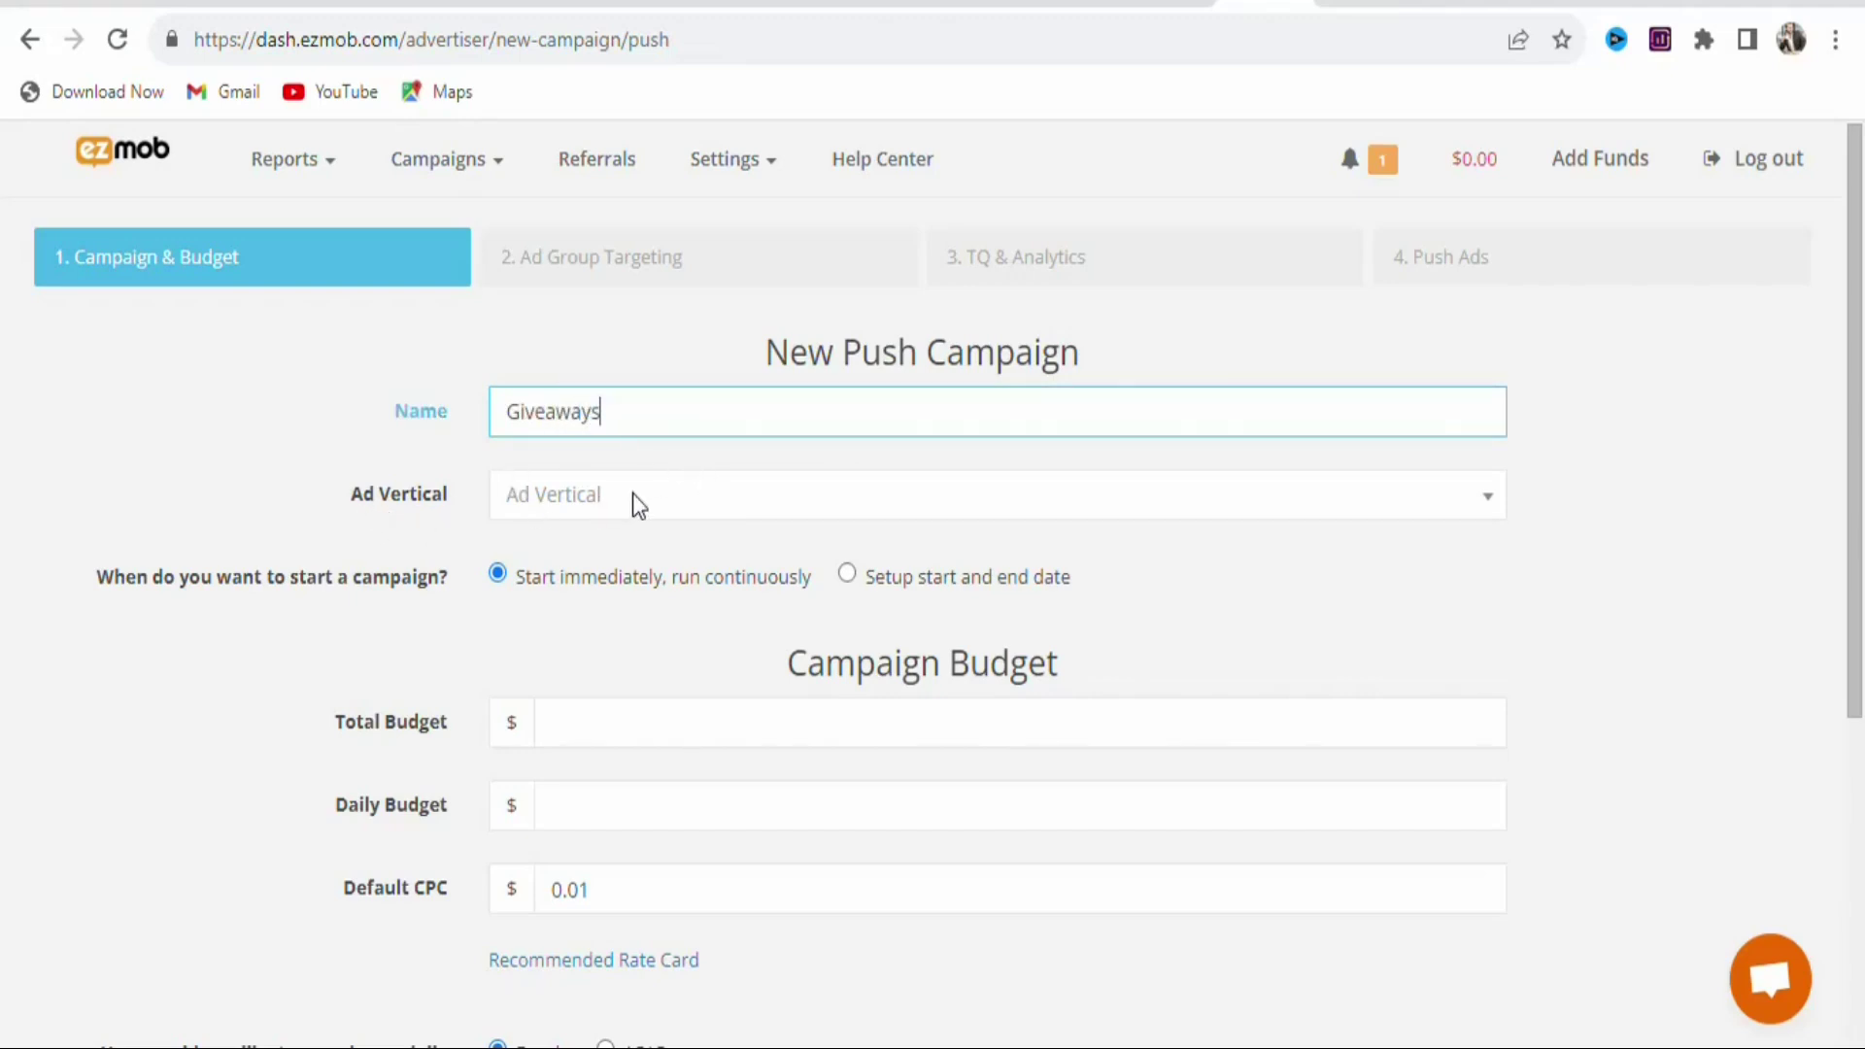
left_click(715, 507)
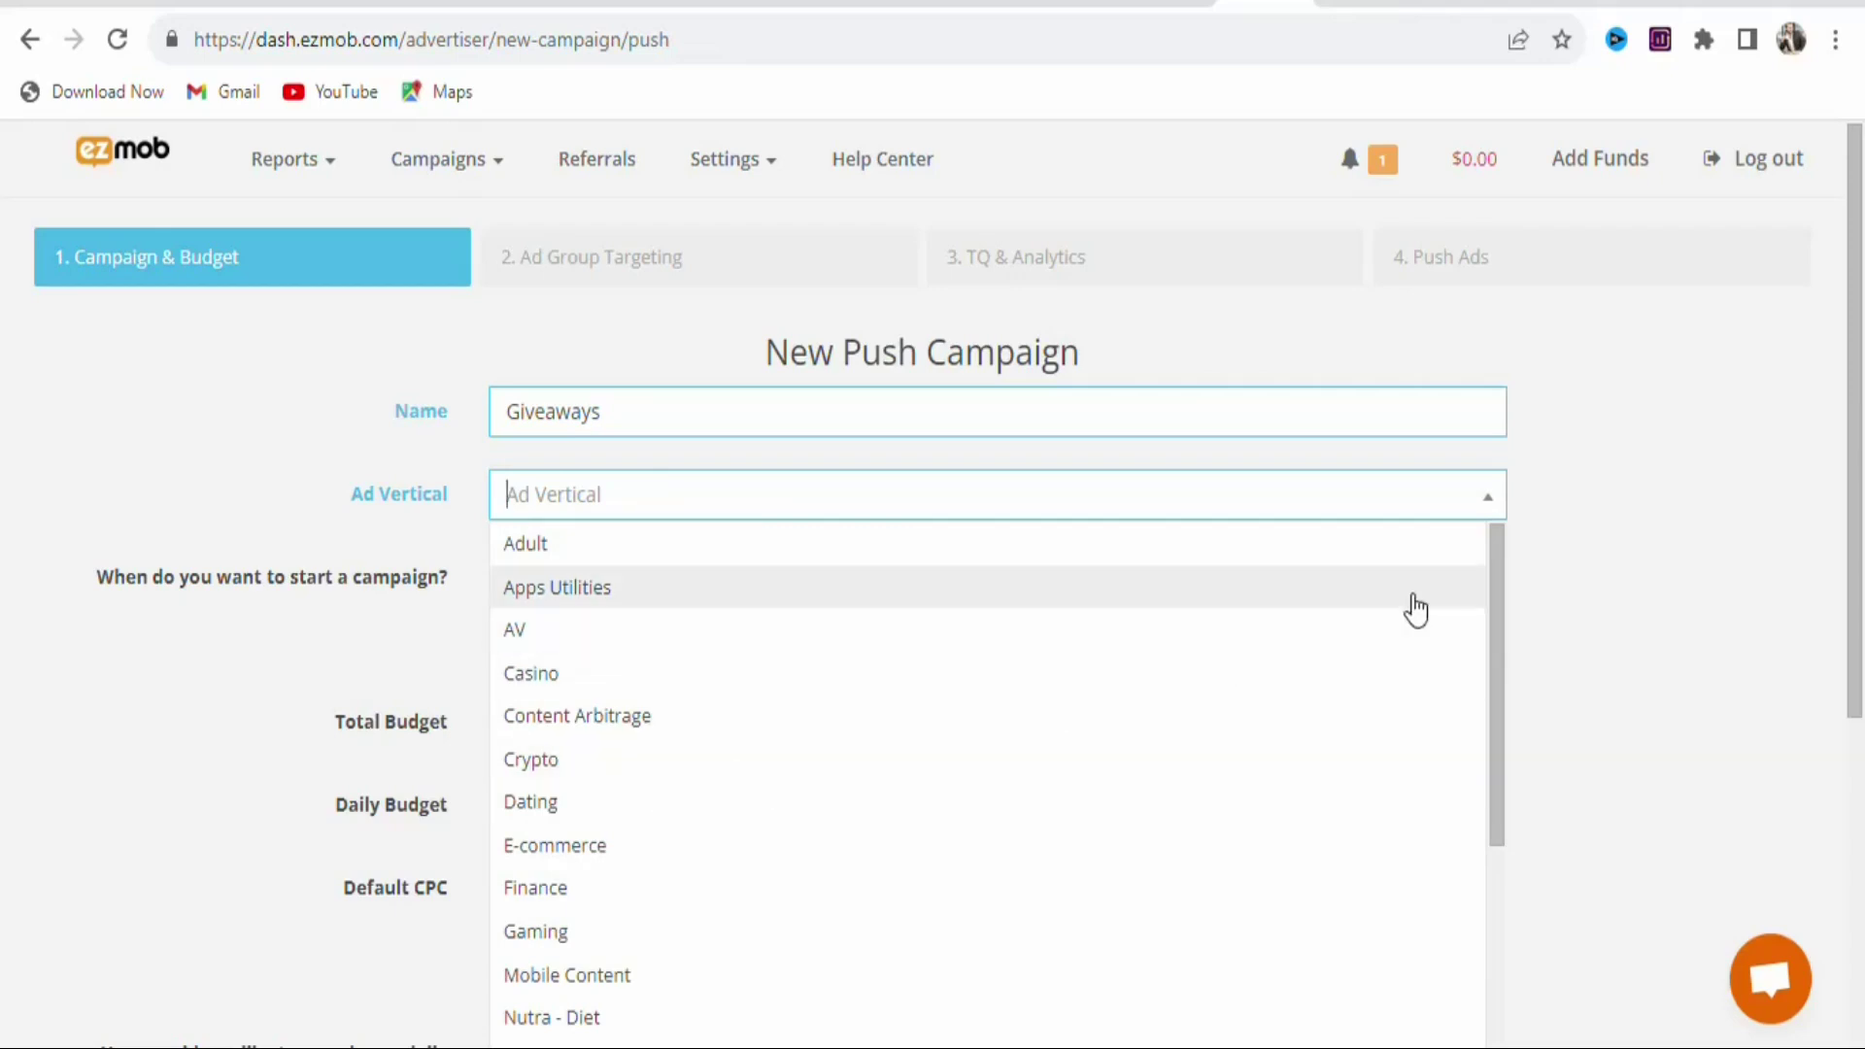
left_click_drag(1494, 609, 1475, 827)
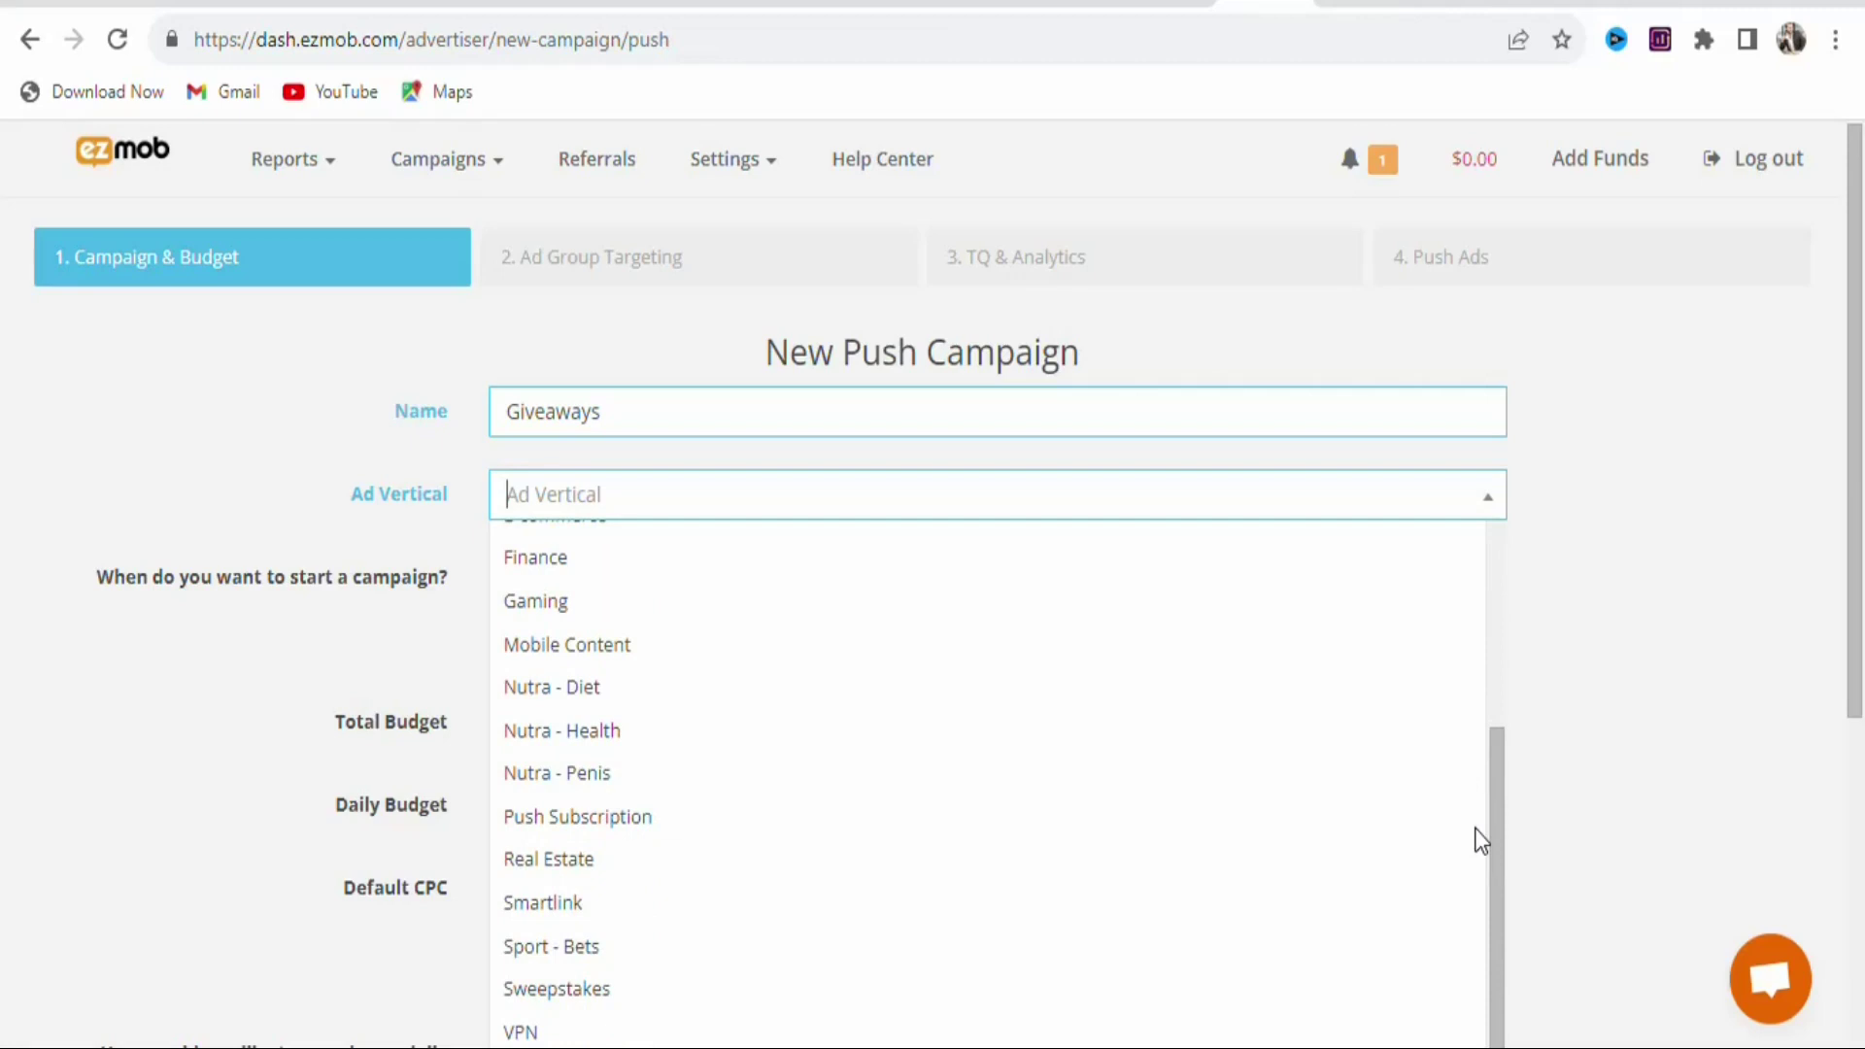
left_click(515, 990)
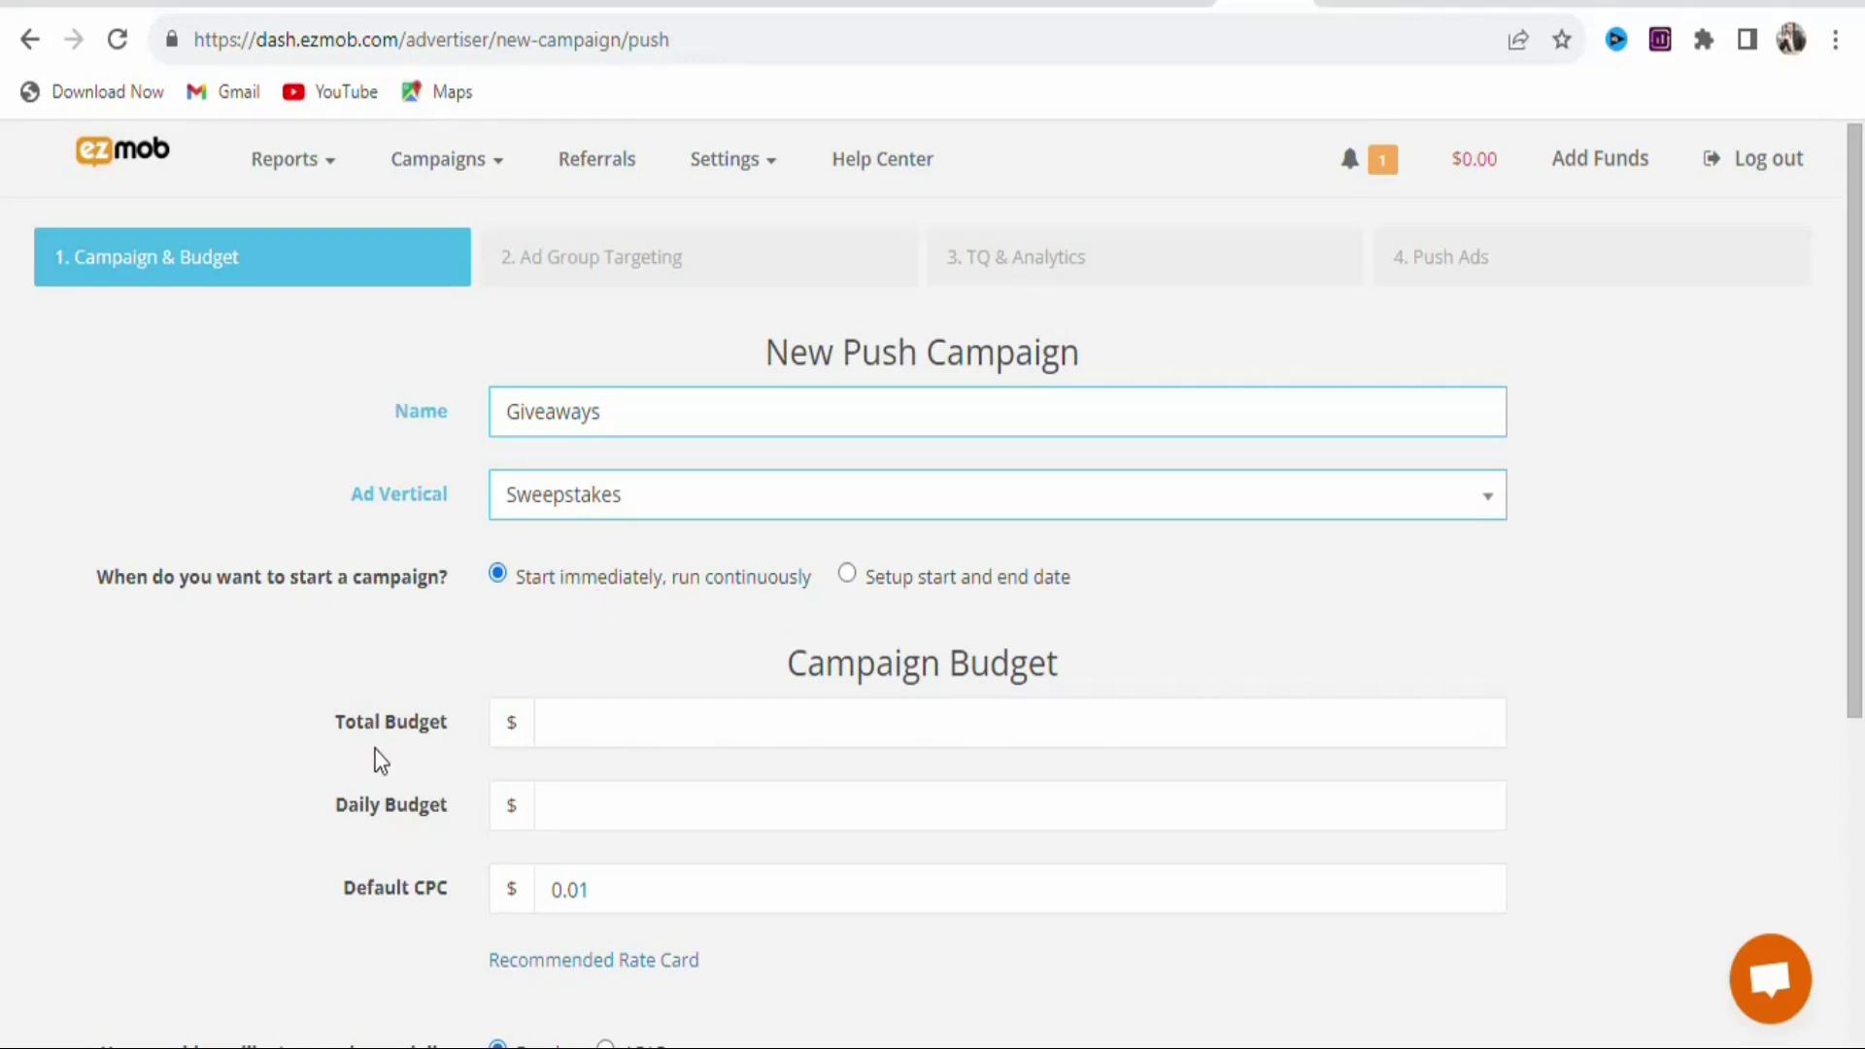
Set the campaign's total budget to $50, daily budget to $10 and default CPC to $0.07.
left_click(555, 731)
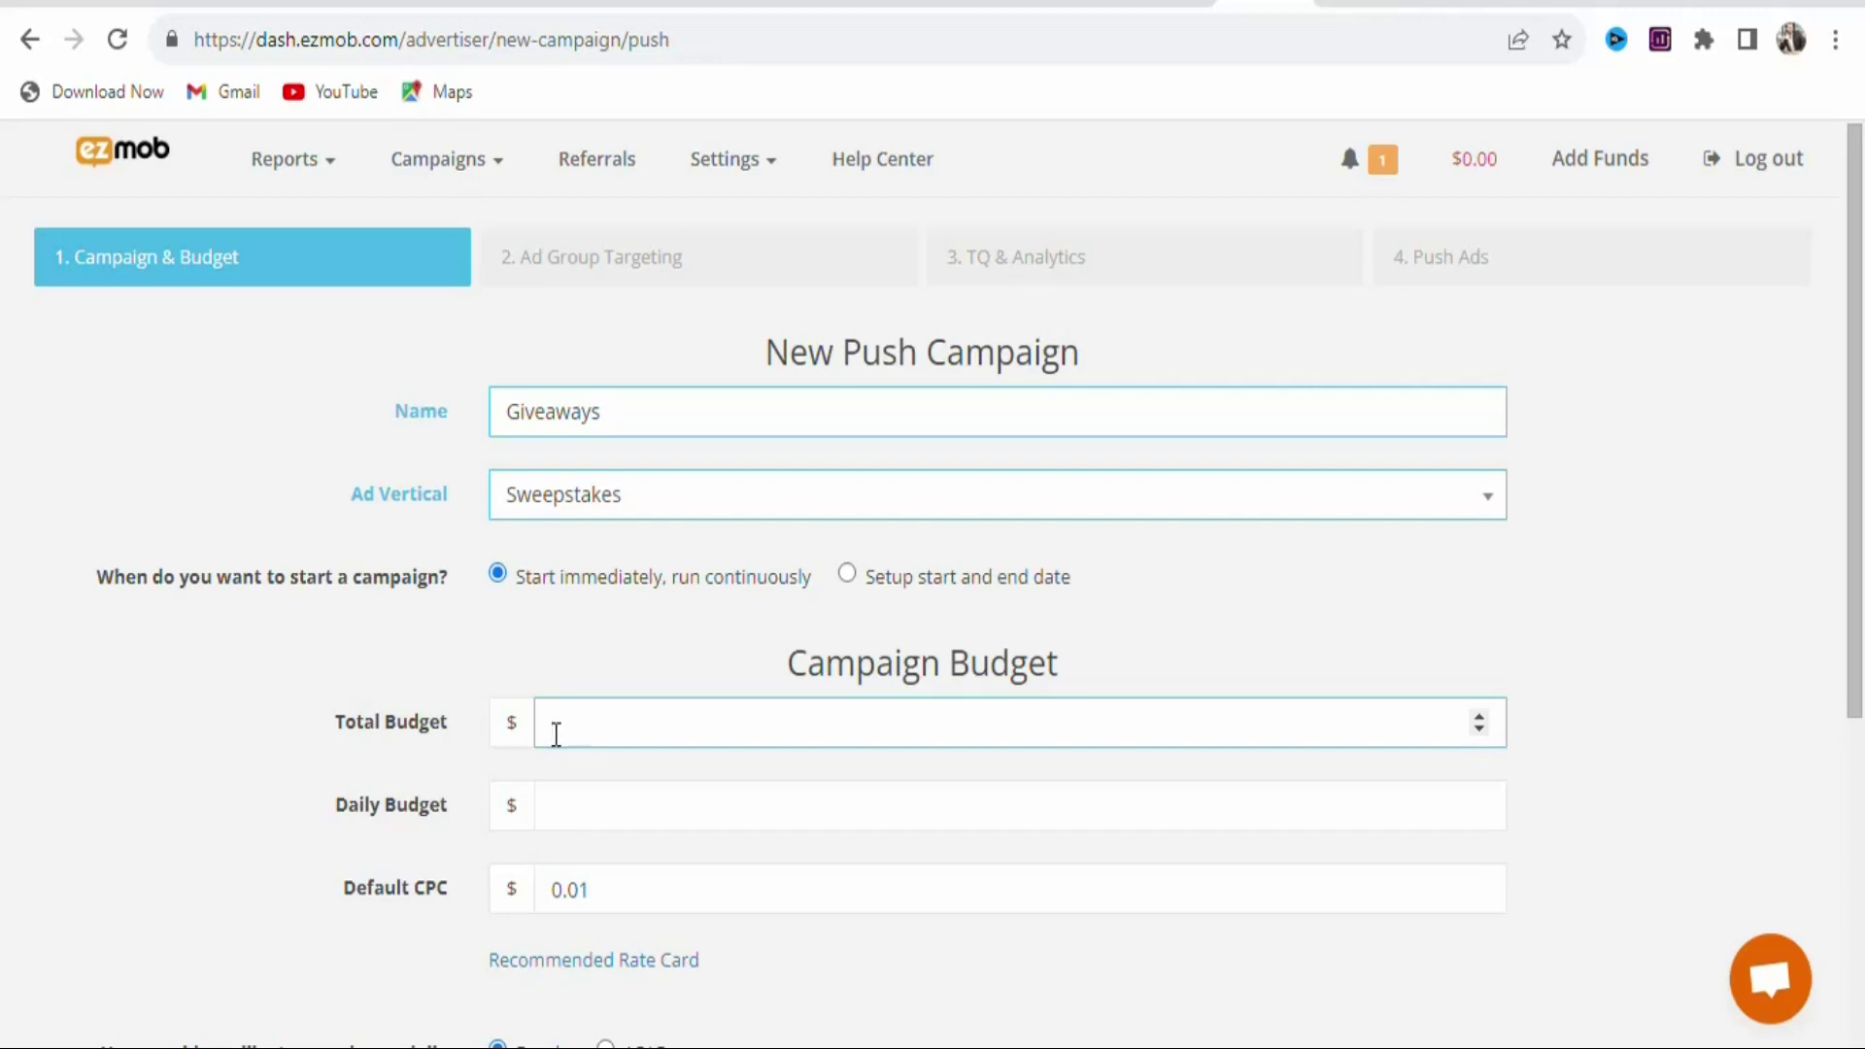
type("50")
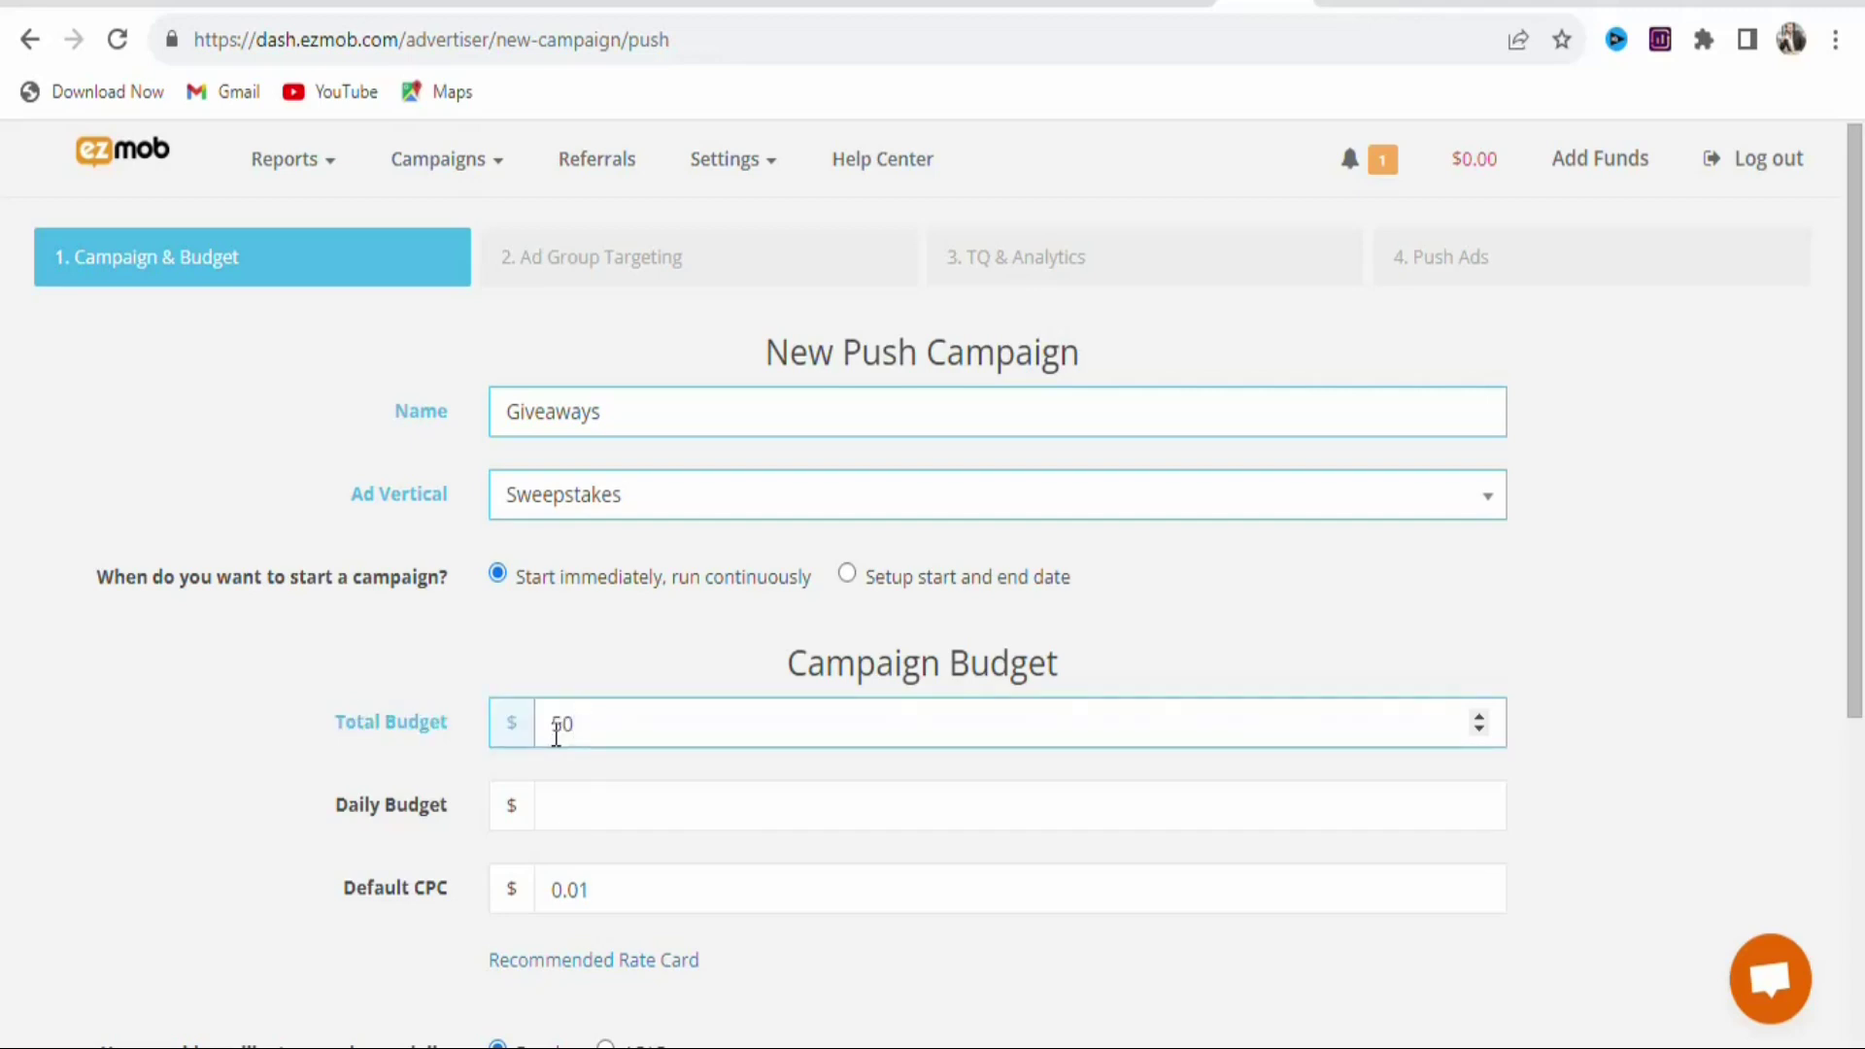
left_click(597, 798)
type("10")
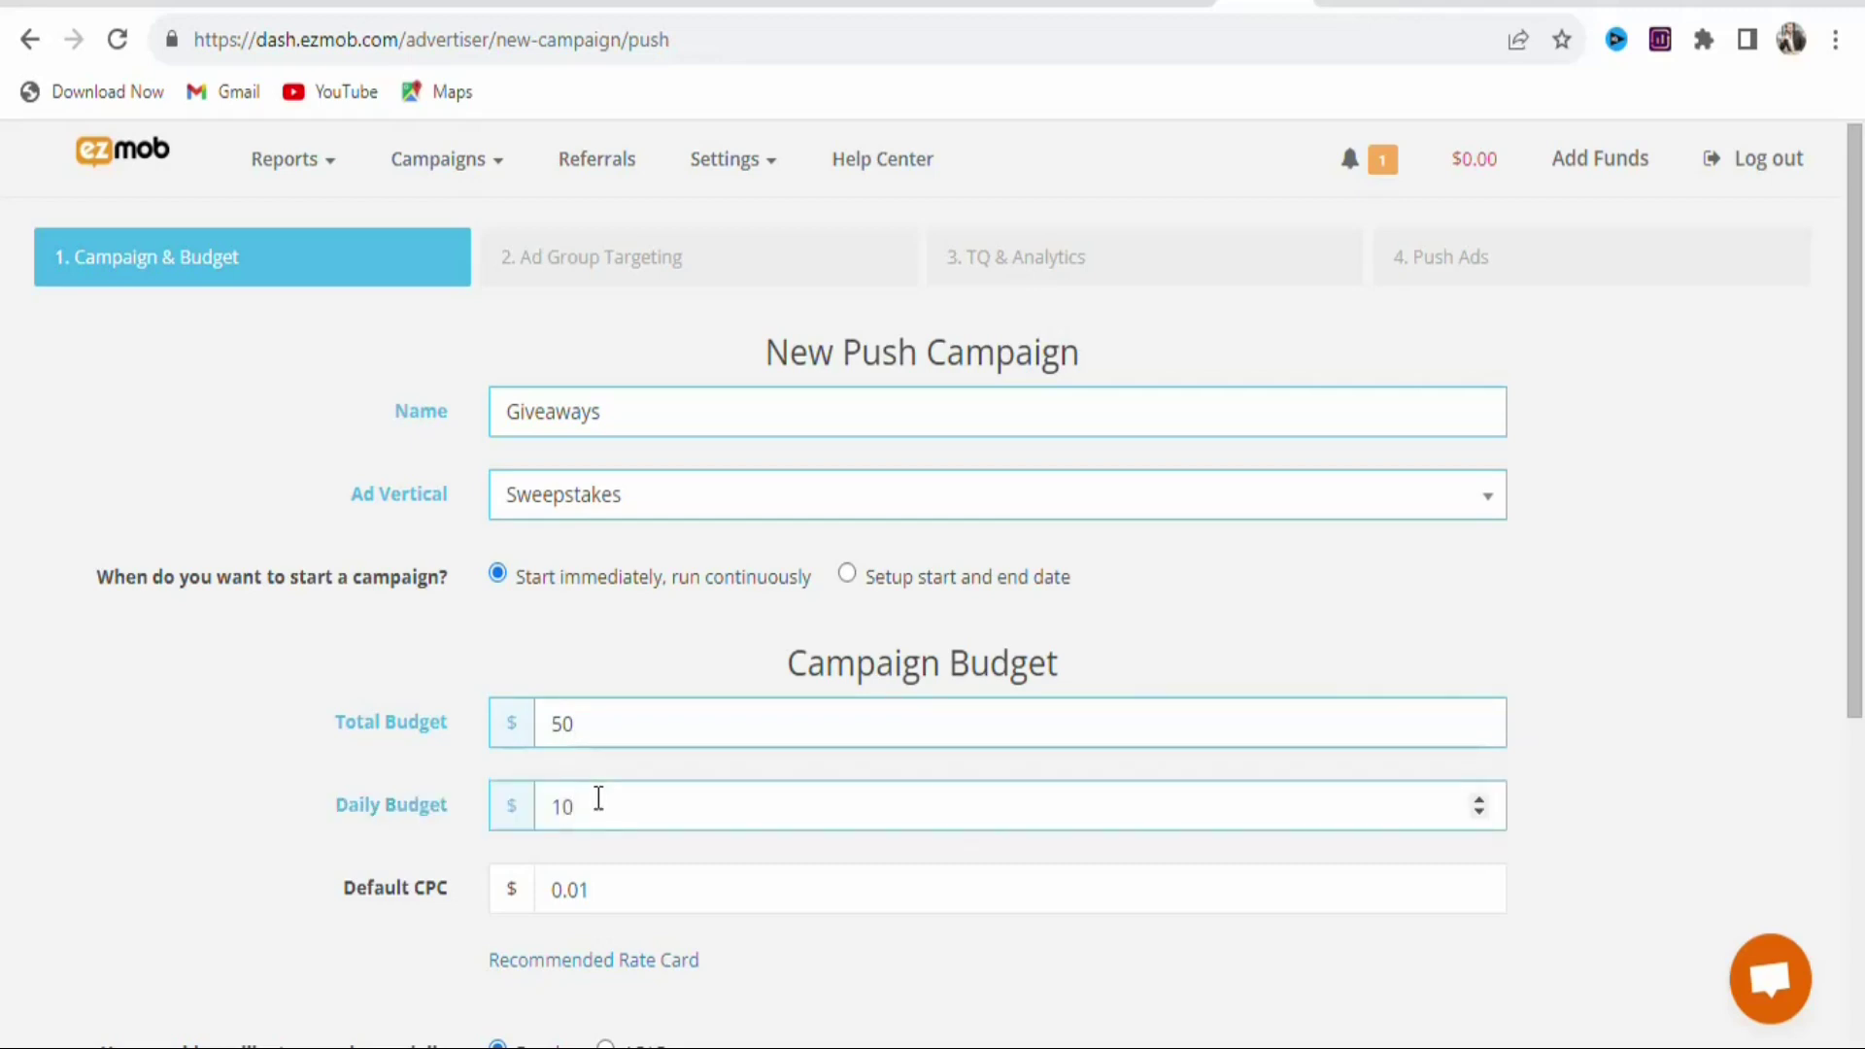
scroll(349, 725, "down", 2)
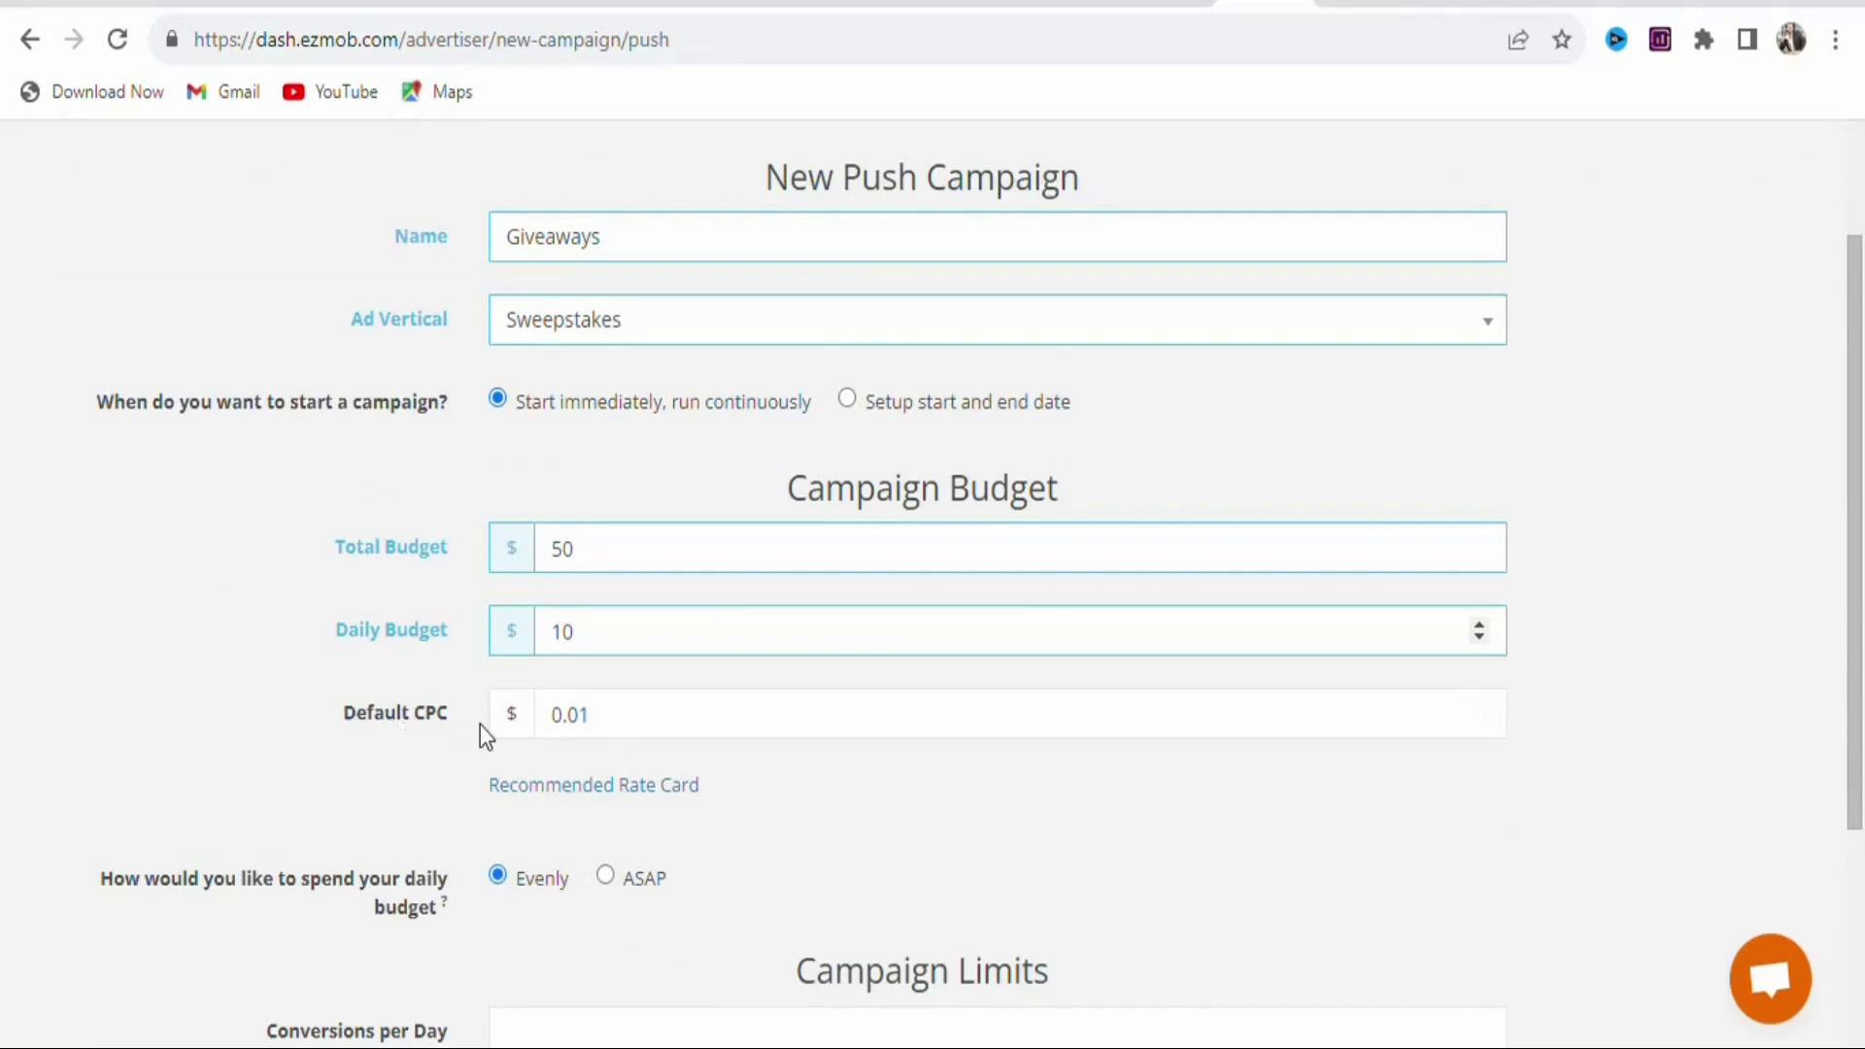
left_click(586, 717)
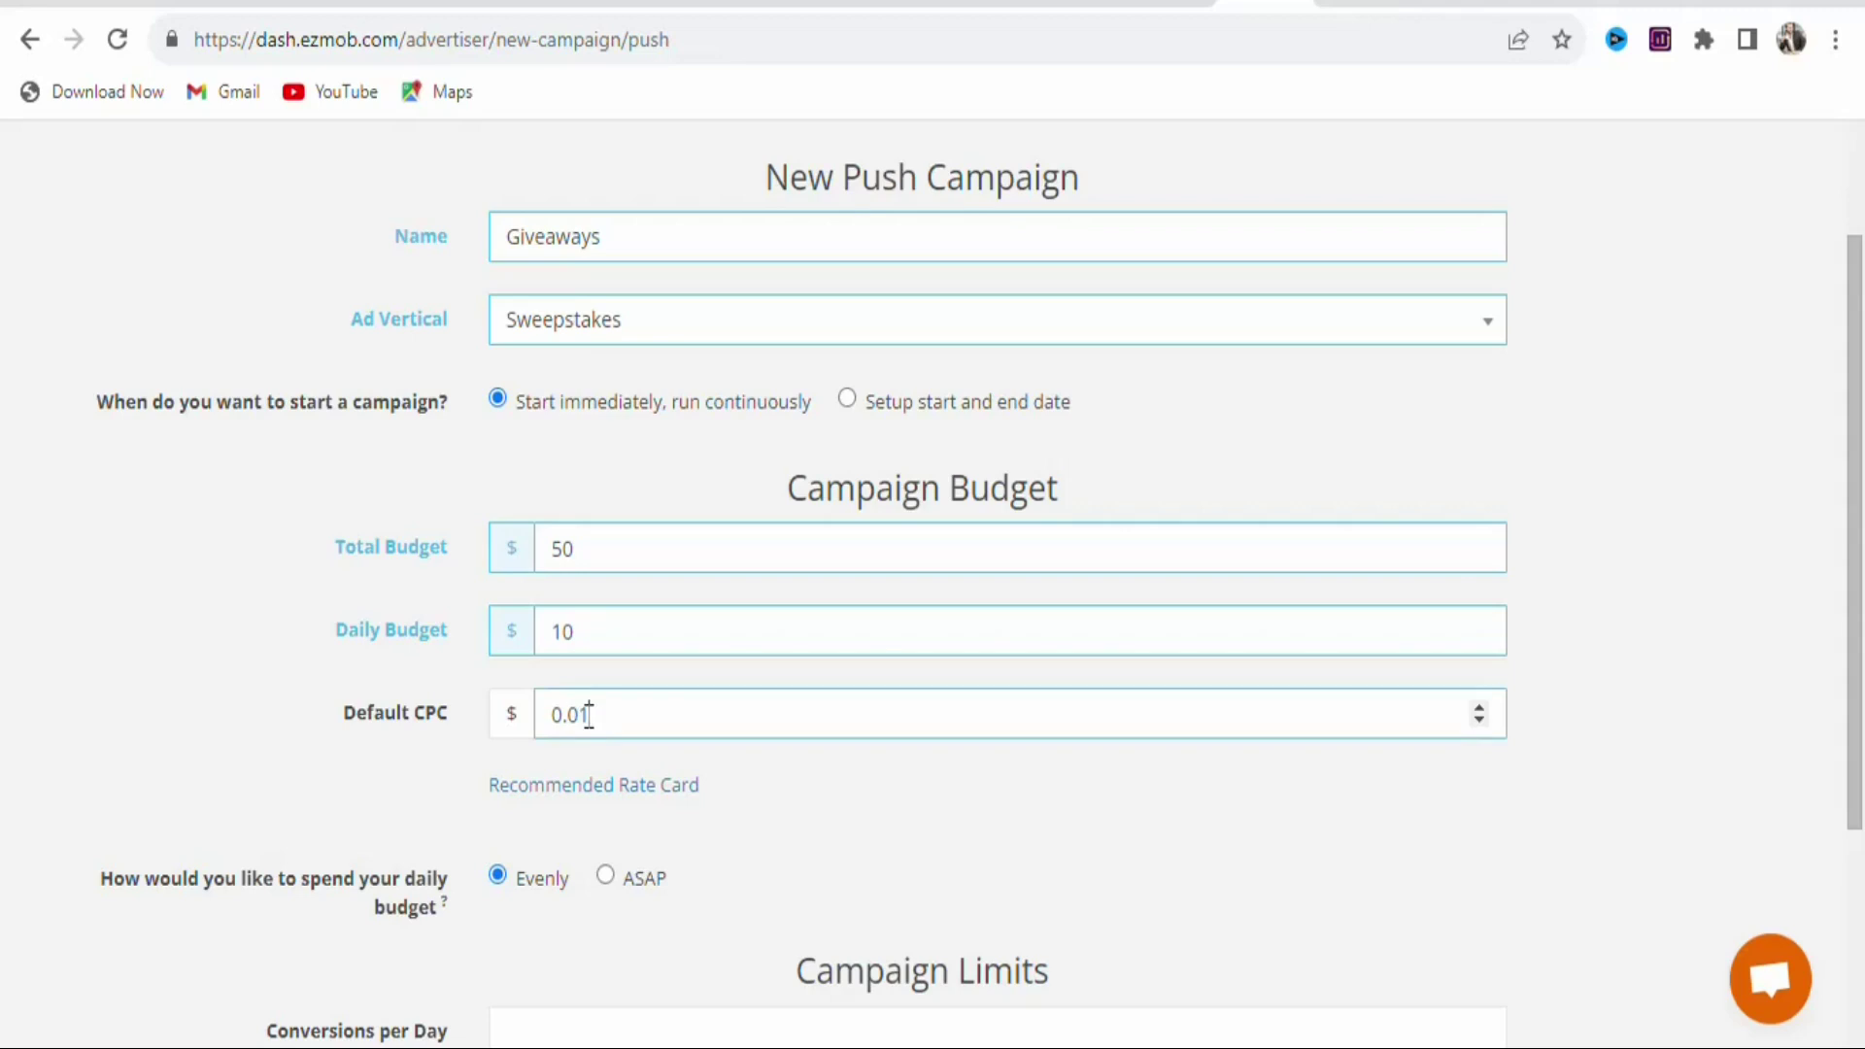
key("BackSpace")
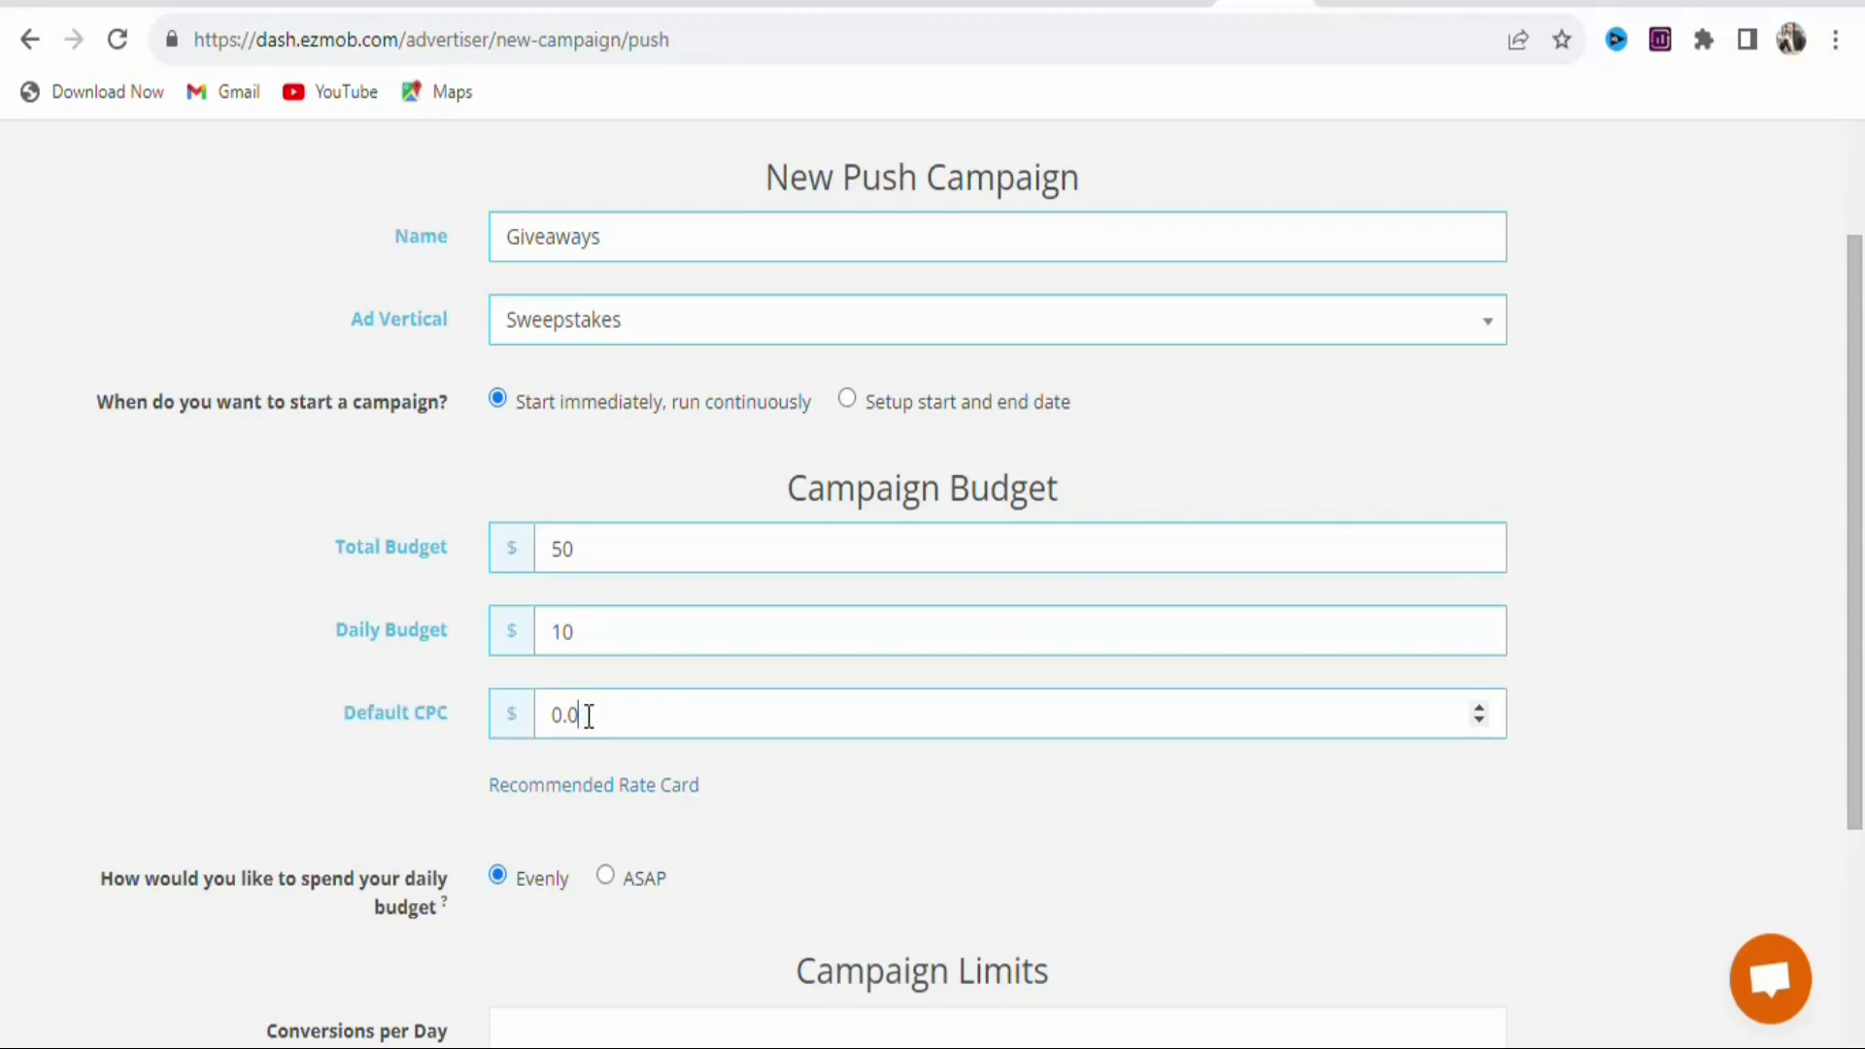
type("7")
Limit the campaign to 50 conversions per day.
scroll(680, 680, "down", 3)
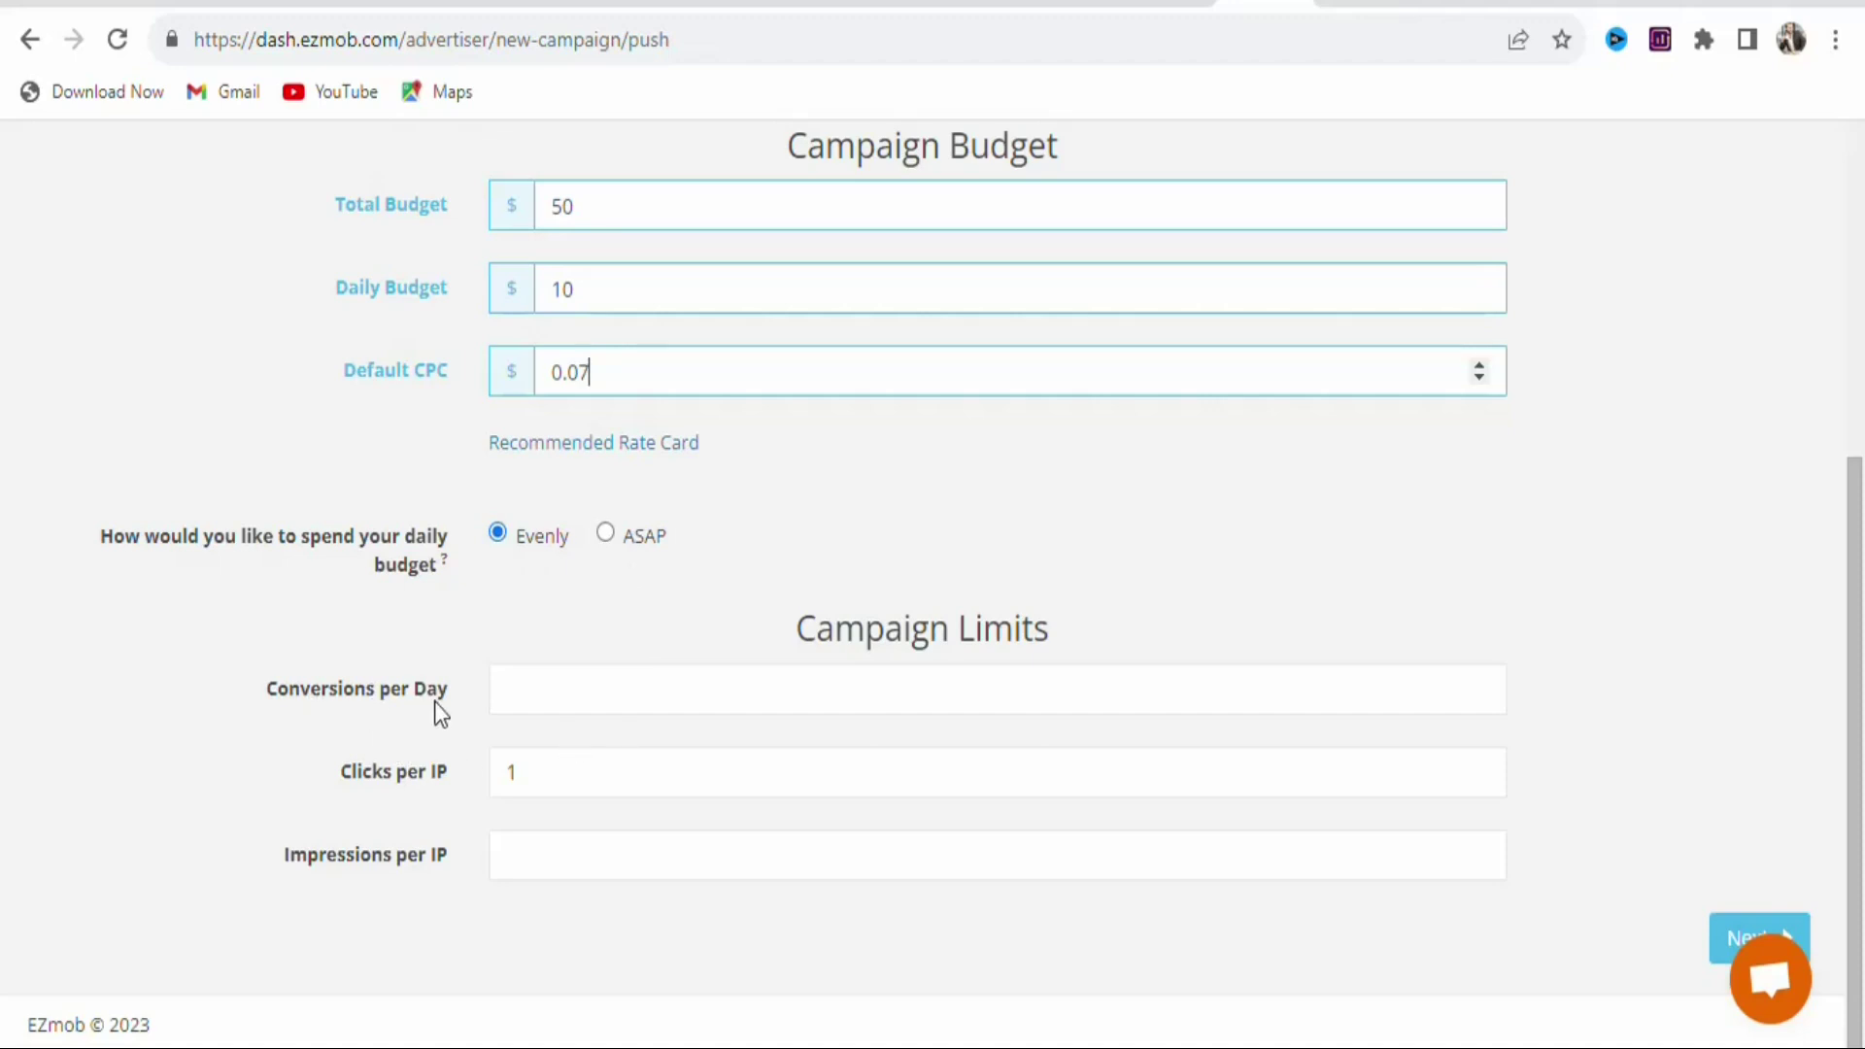
left_click(781, 706)
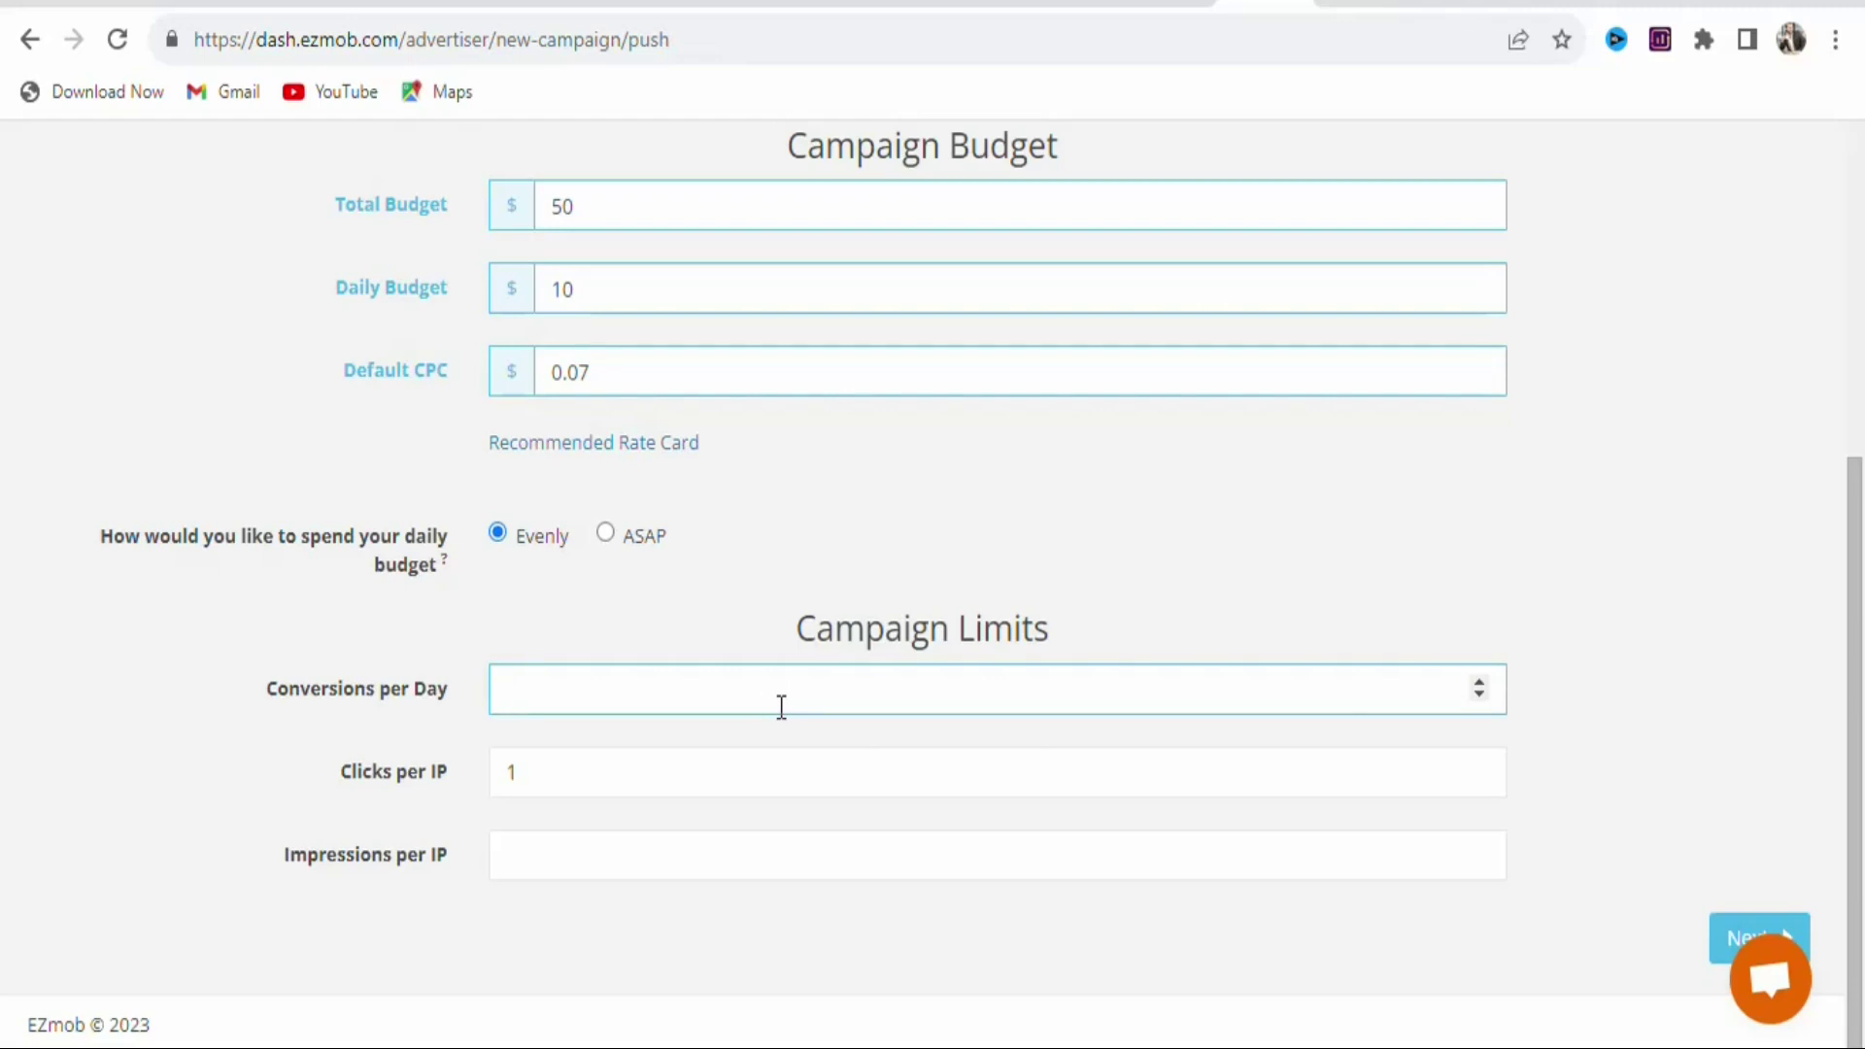
type("50")
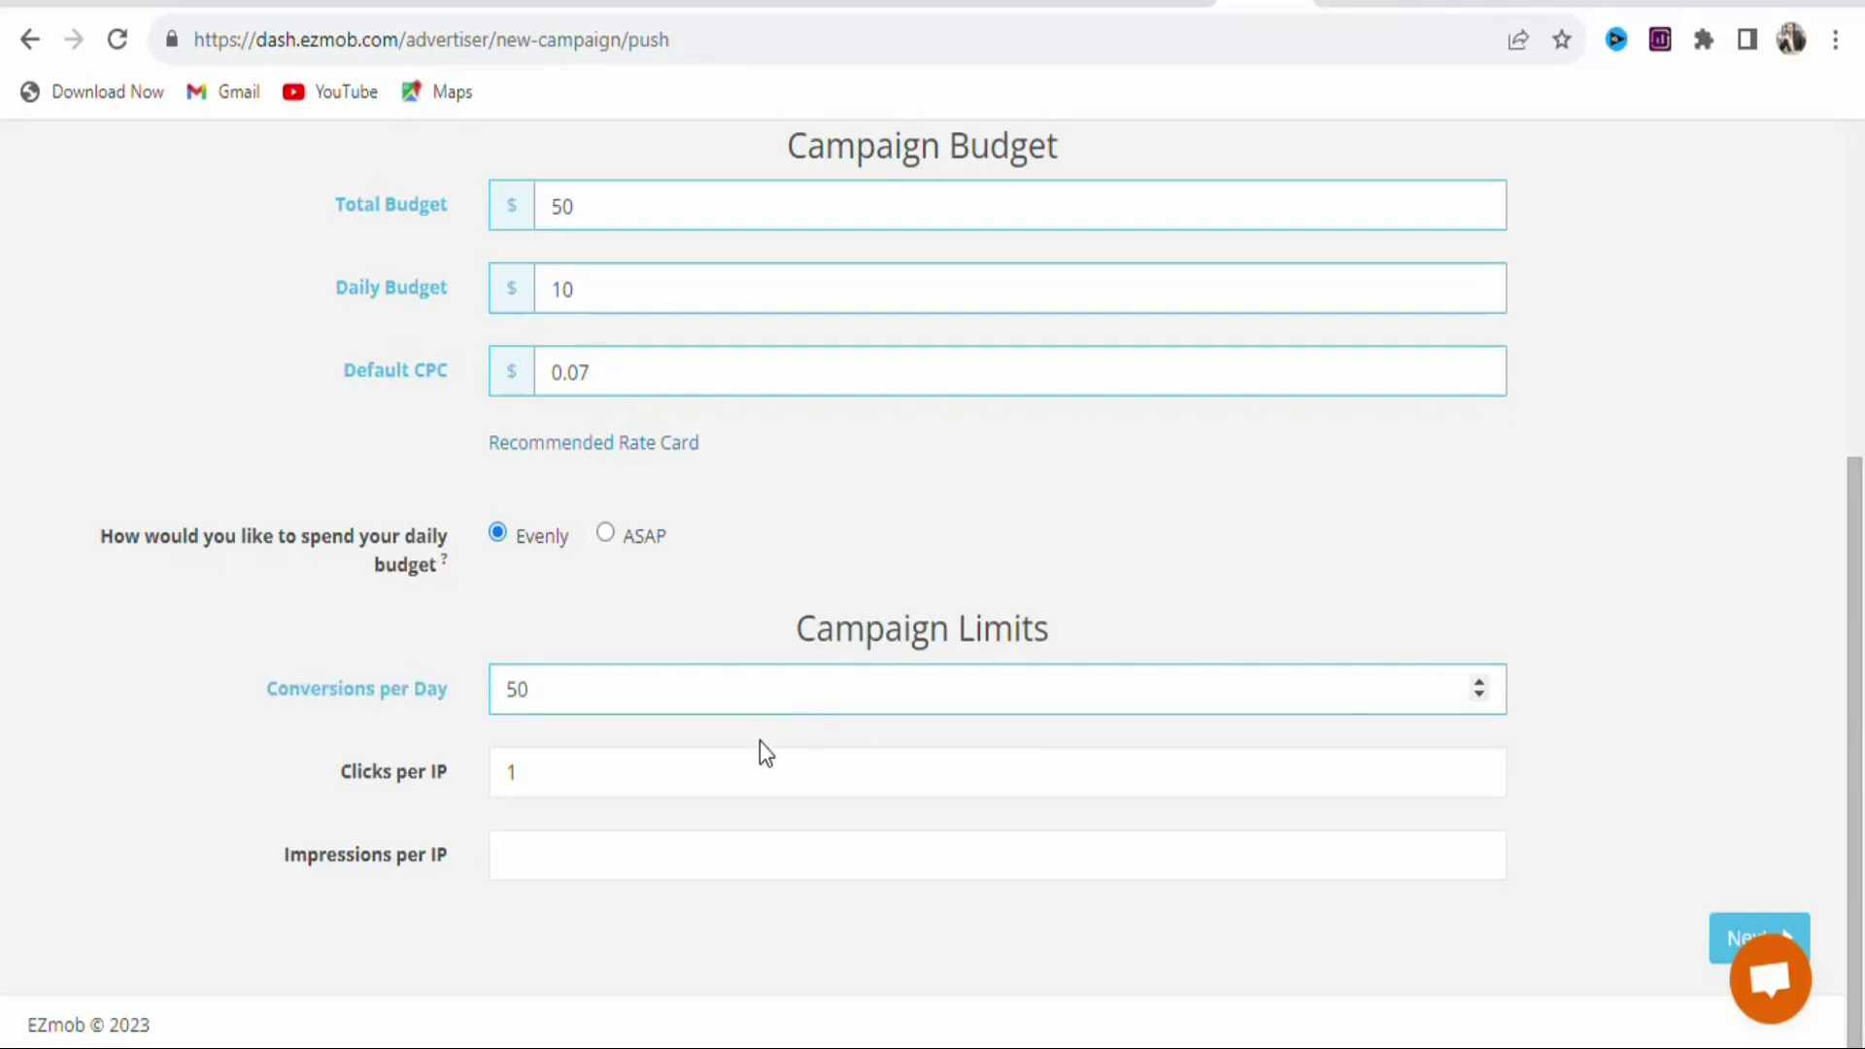
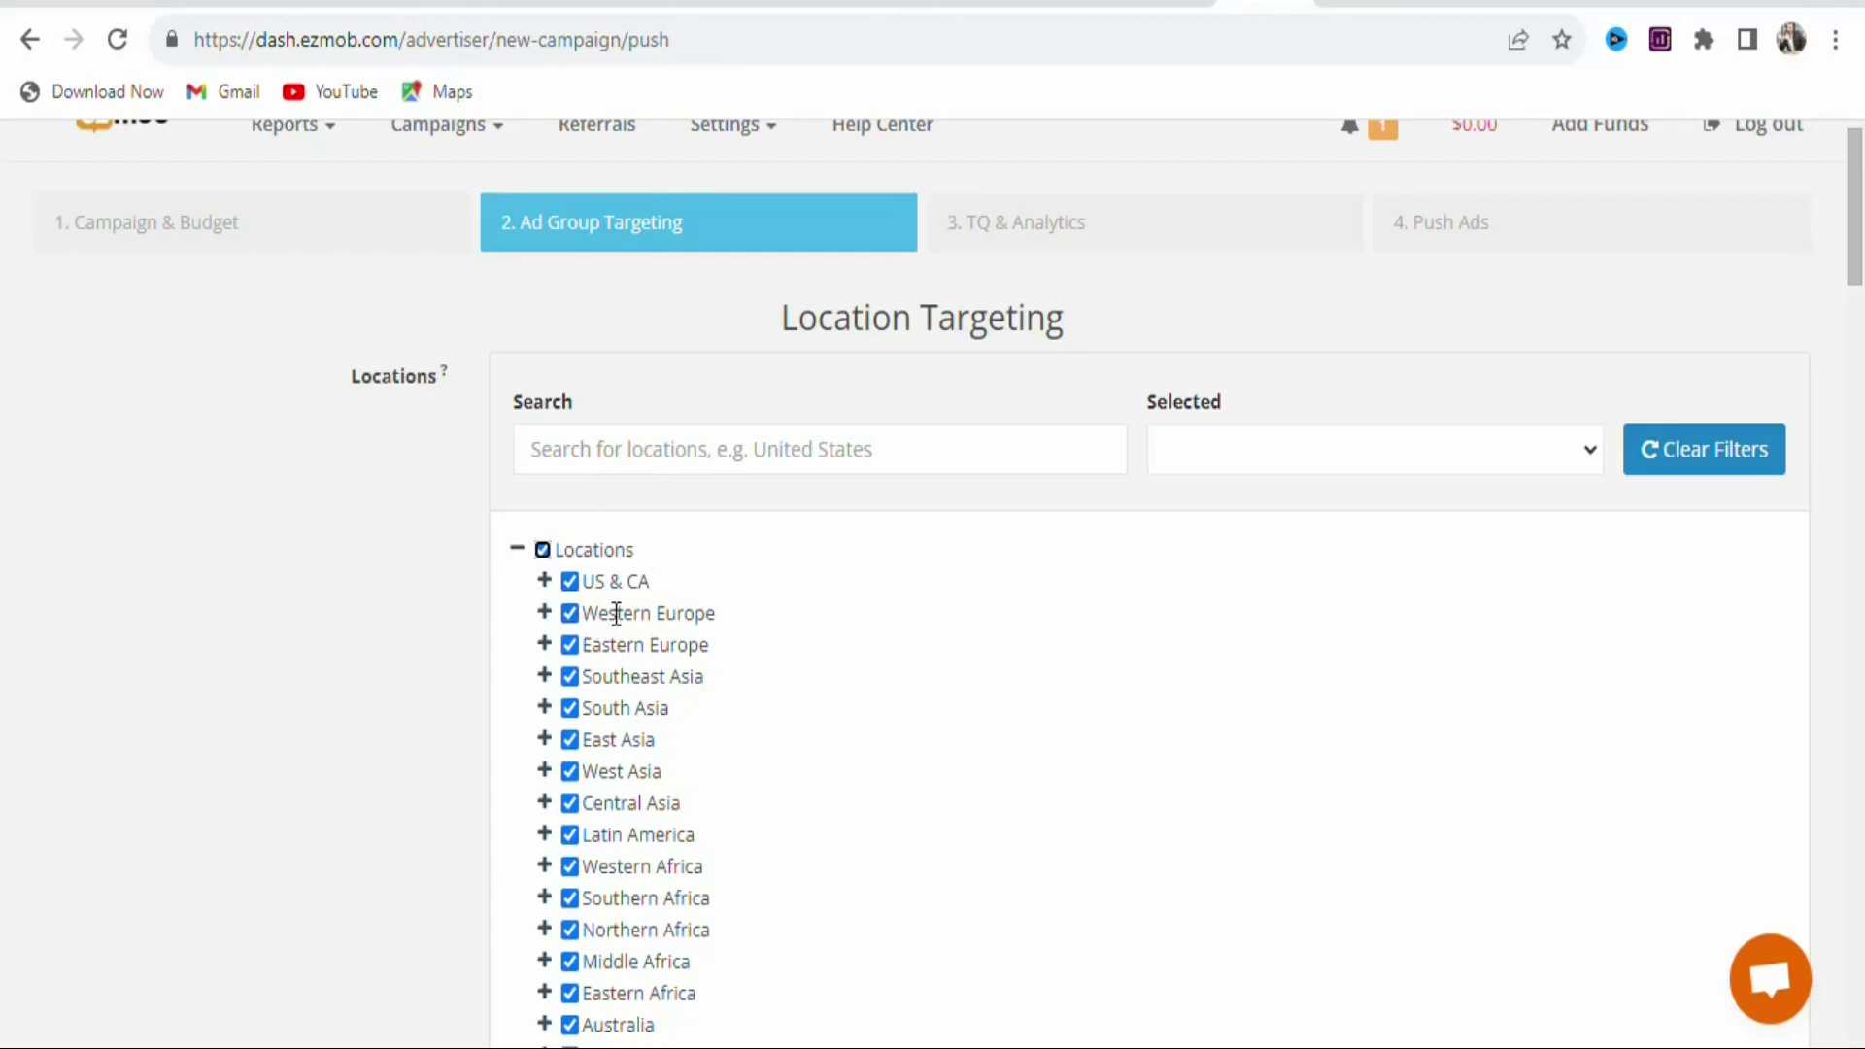
In location targeting, expand Western Europe, deselect all of its countries and select Ireland.
left_click(543, 614)
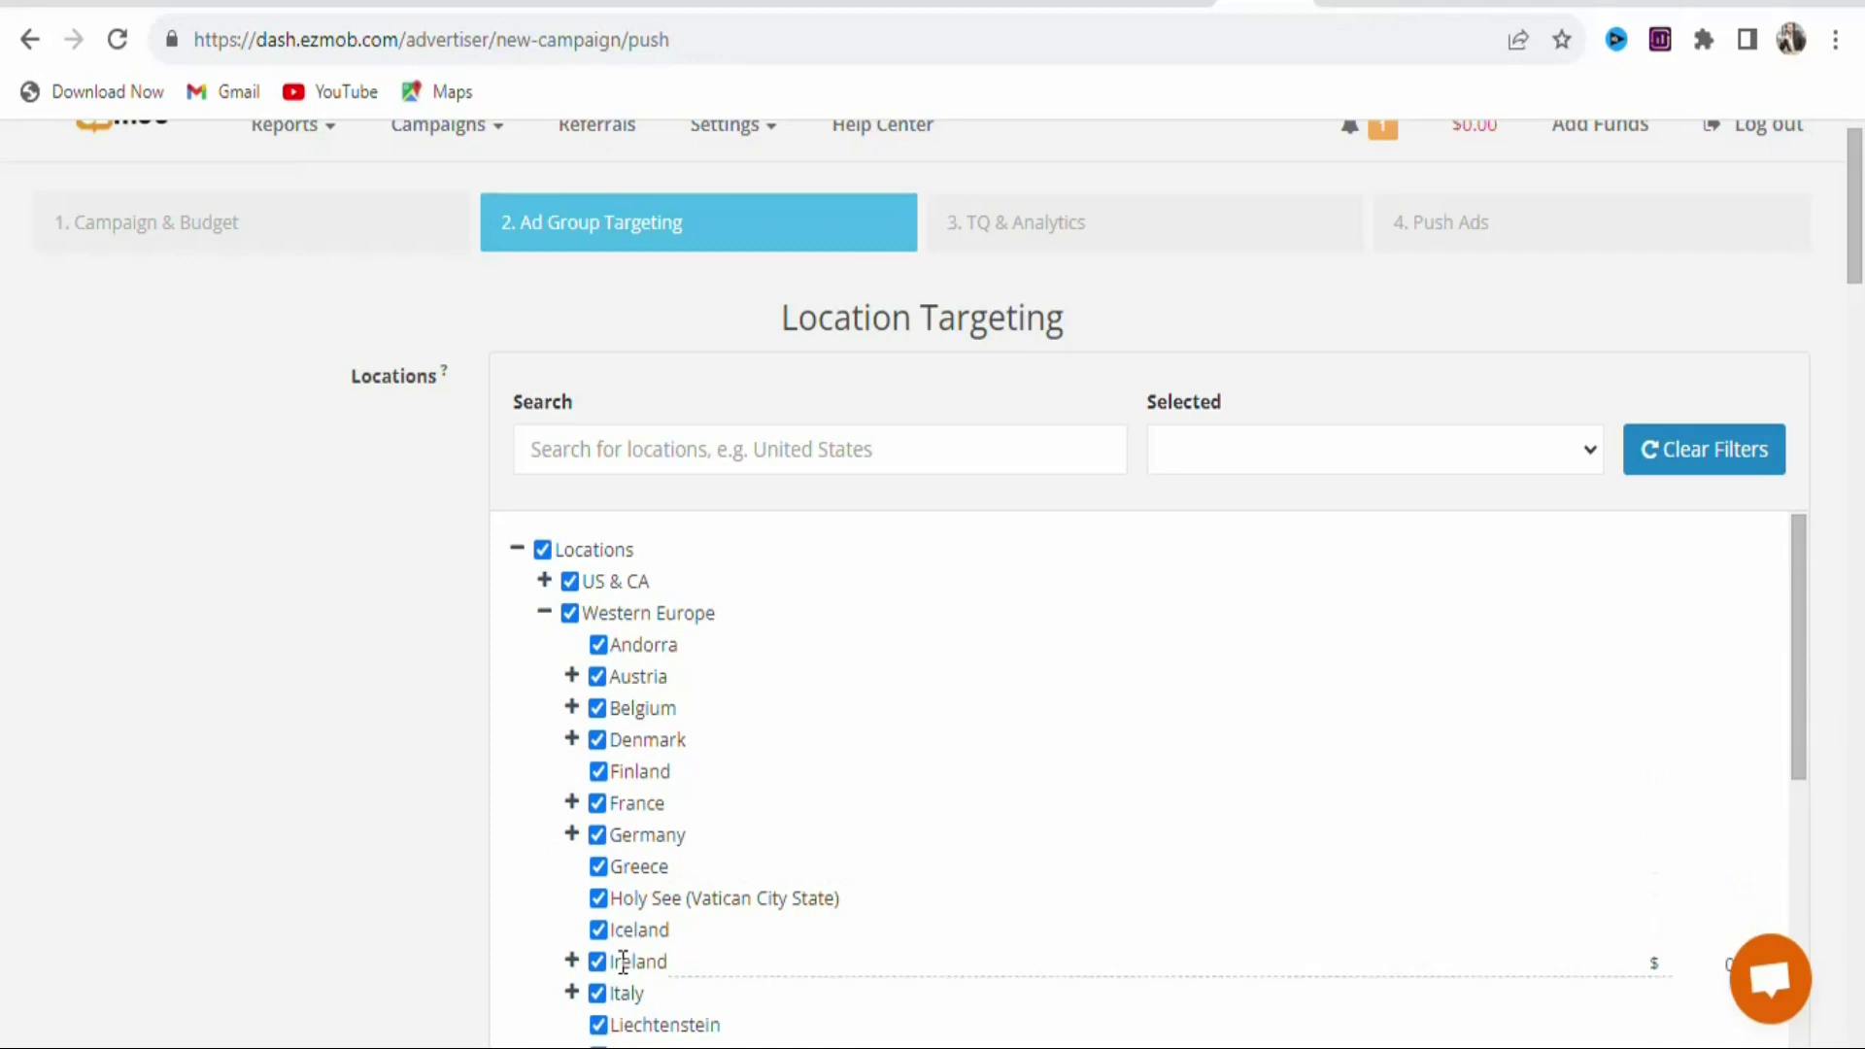
left_click(570, 613)
left_click(633, 963)
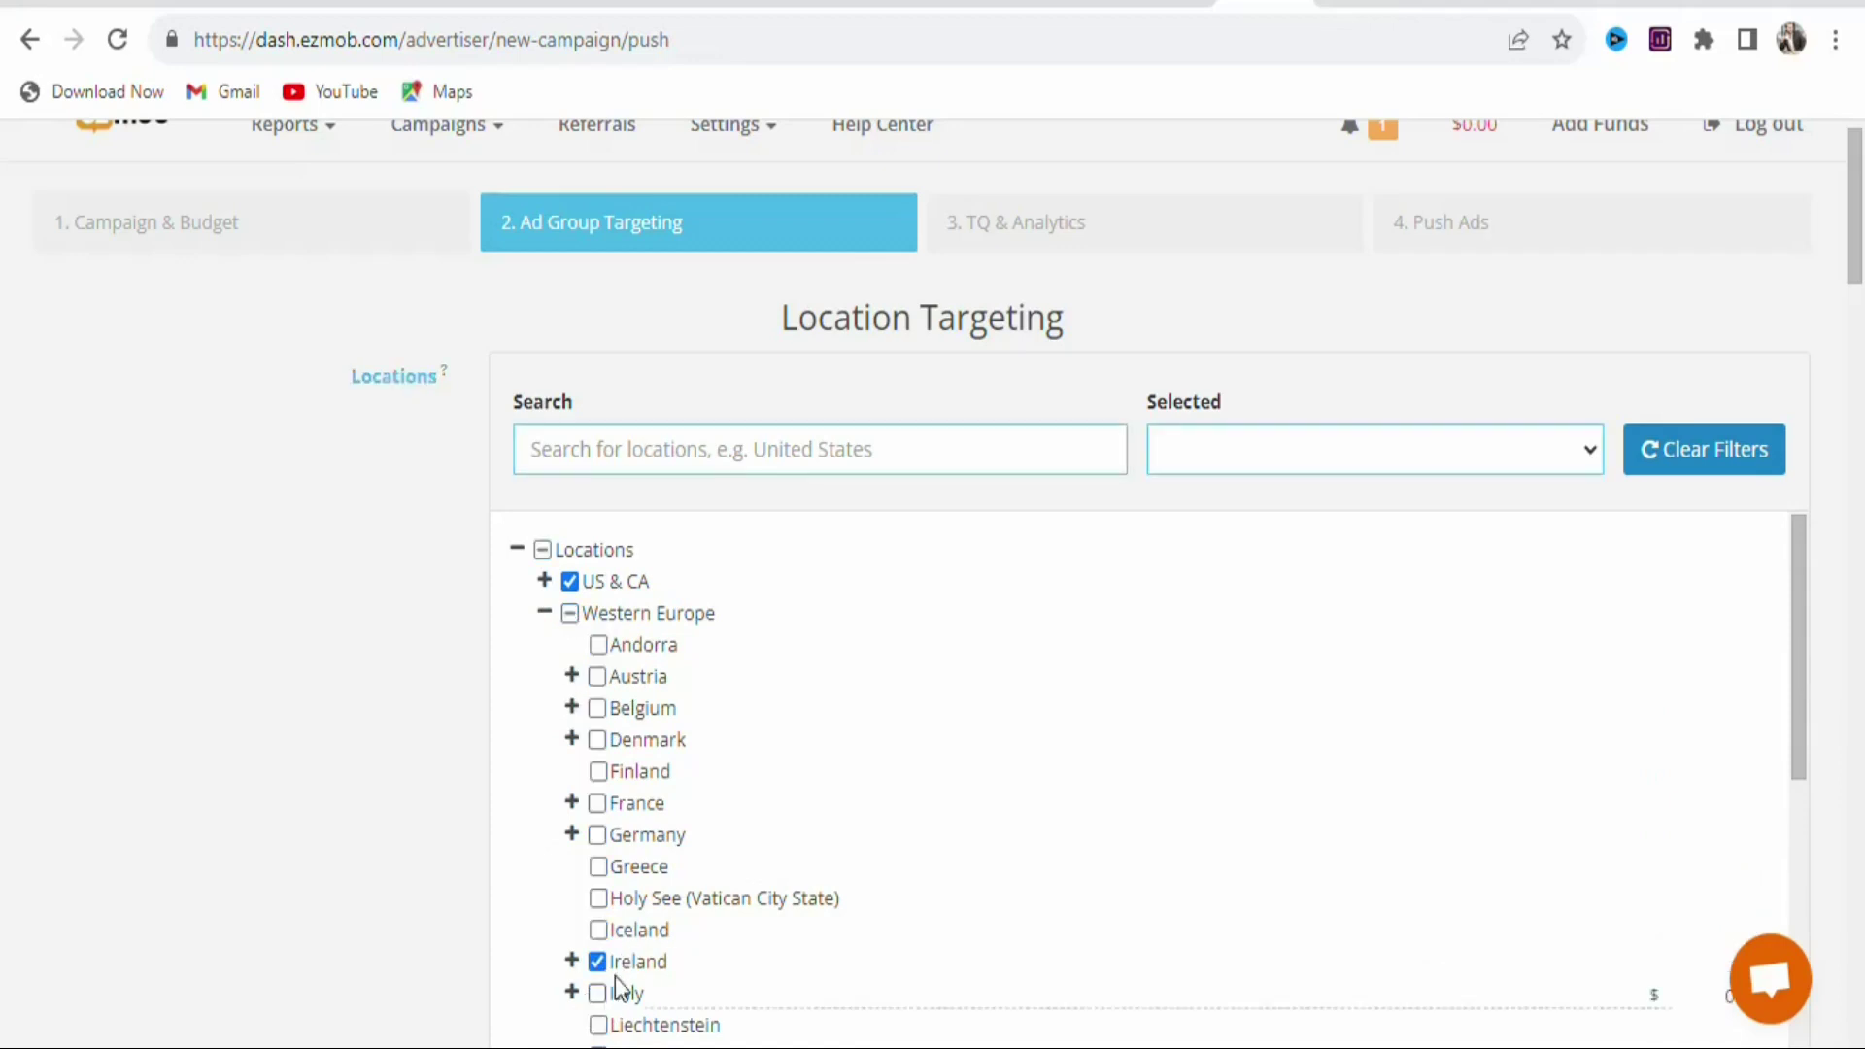
Check the countries on the shor.by/x169 giveaway page and select United Kingdom in the campaign's Western Europe locations.
scroll(642, 971, "down", 3)
left_click(1452, 5)
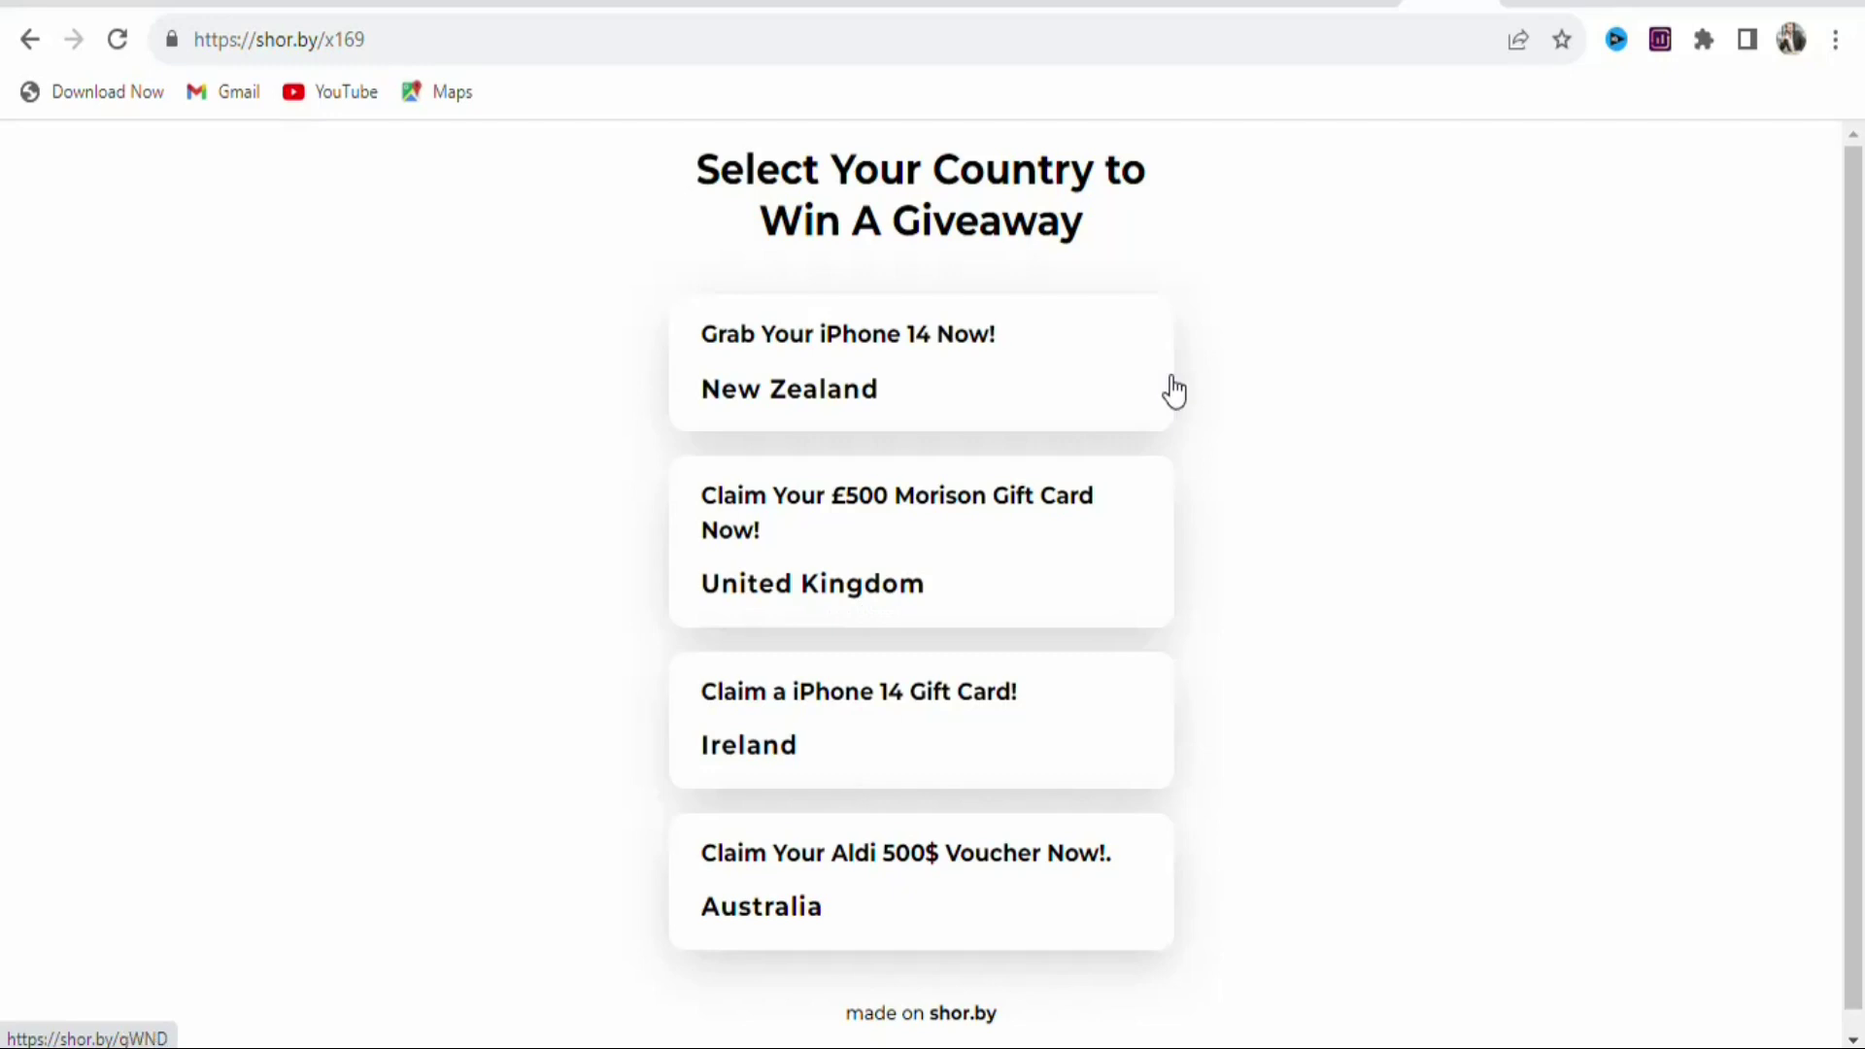
left_click(1261, 10)
left_click_drag(1793, 628, 1801, 891)
left_click(598, 851)
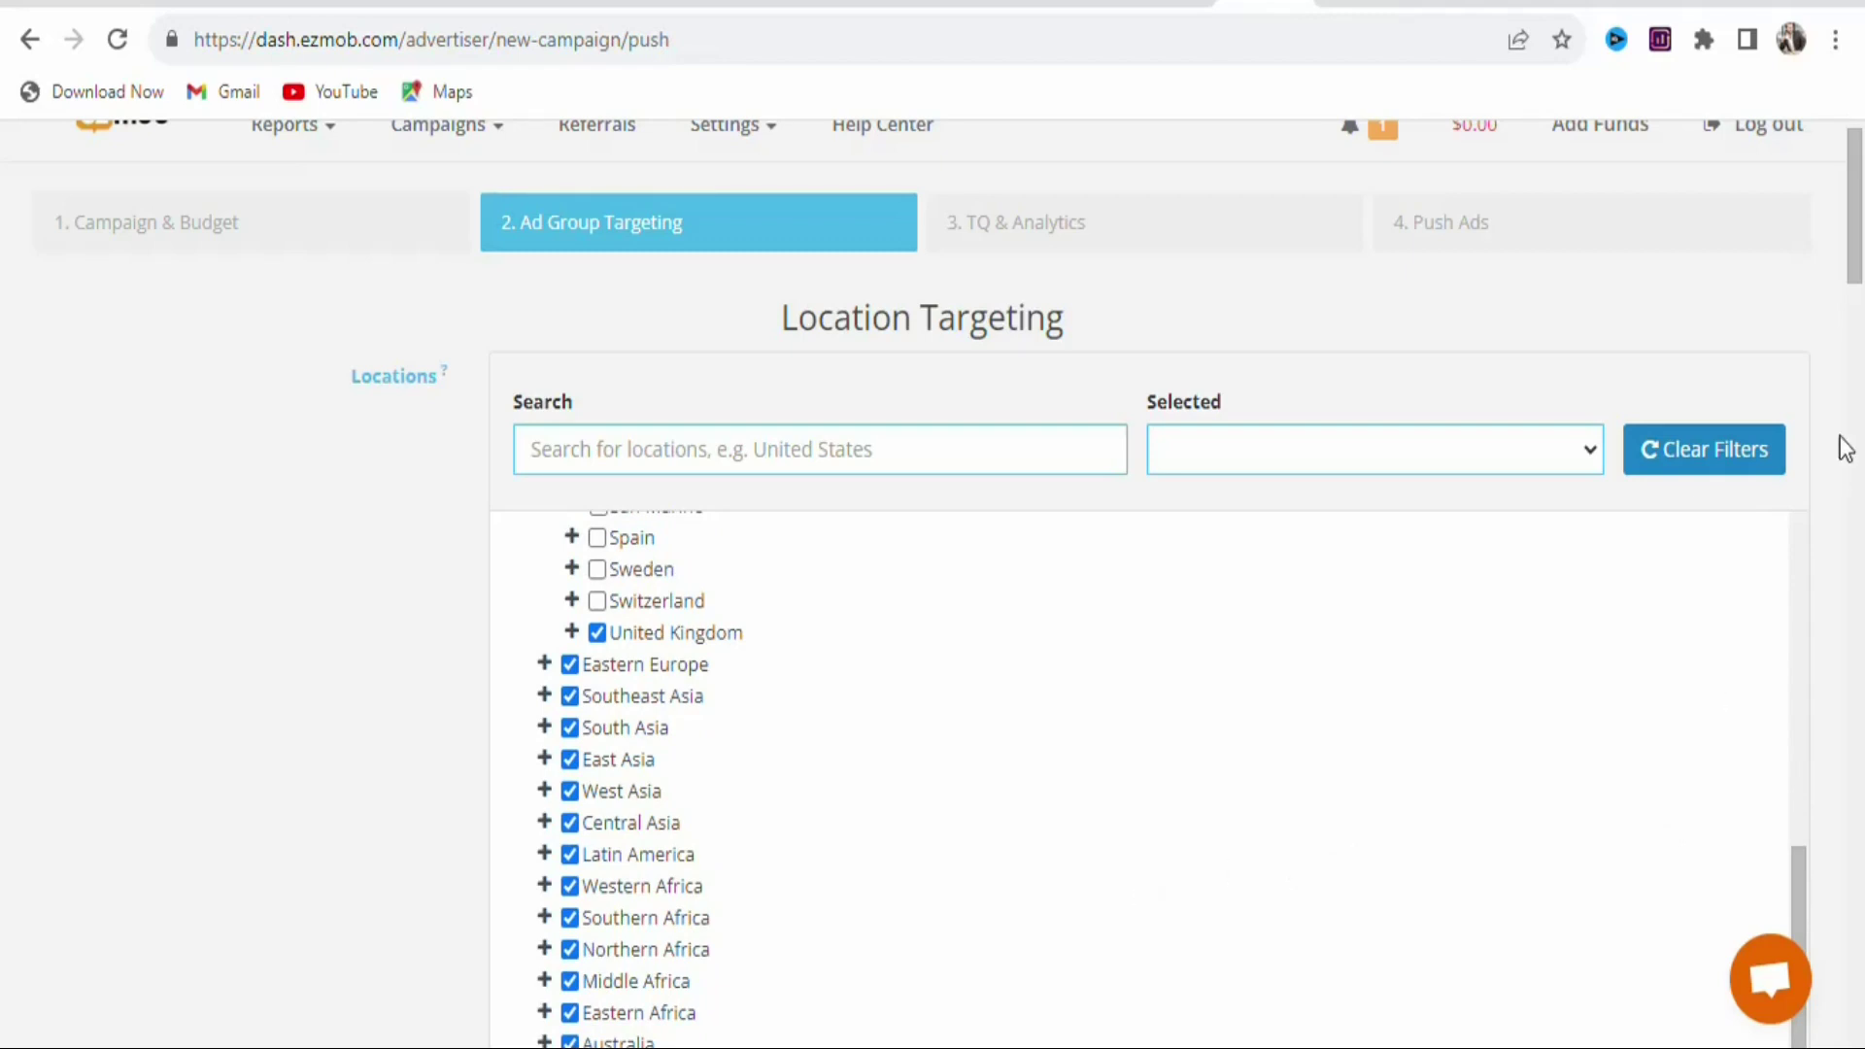
Deselect the Other region and select Australia and New Zealand within the Australia region.
scroll(1859, 272, "down", 3)
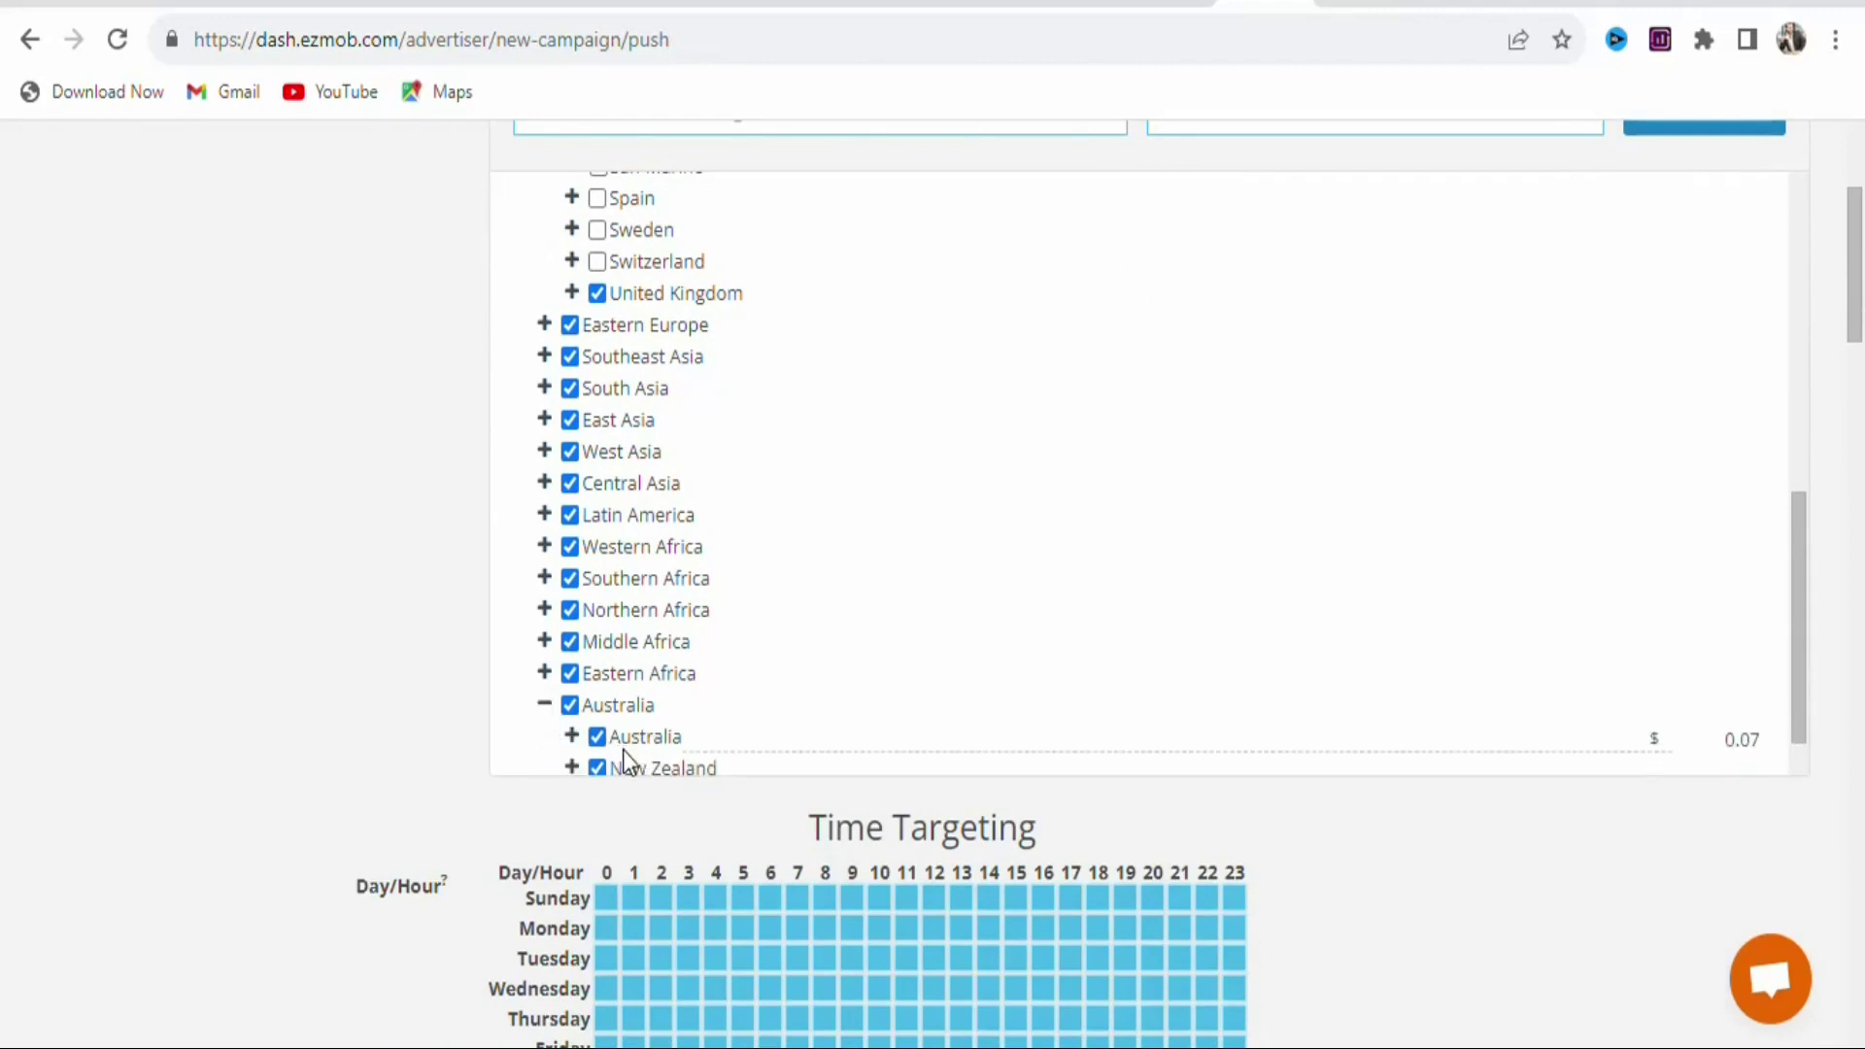
scroll(1331, 728, "down", 1)
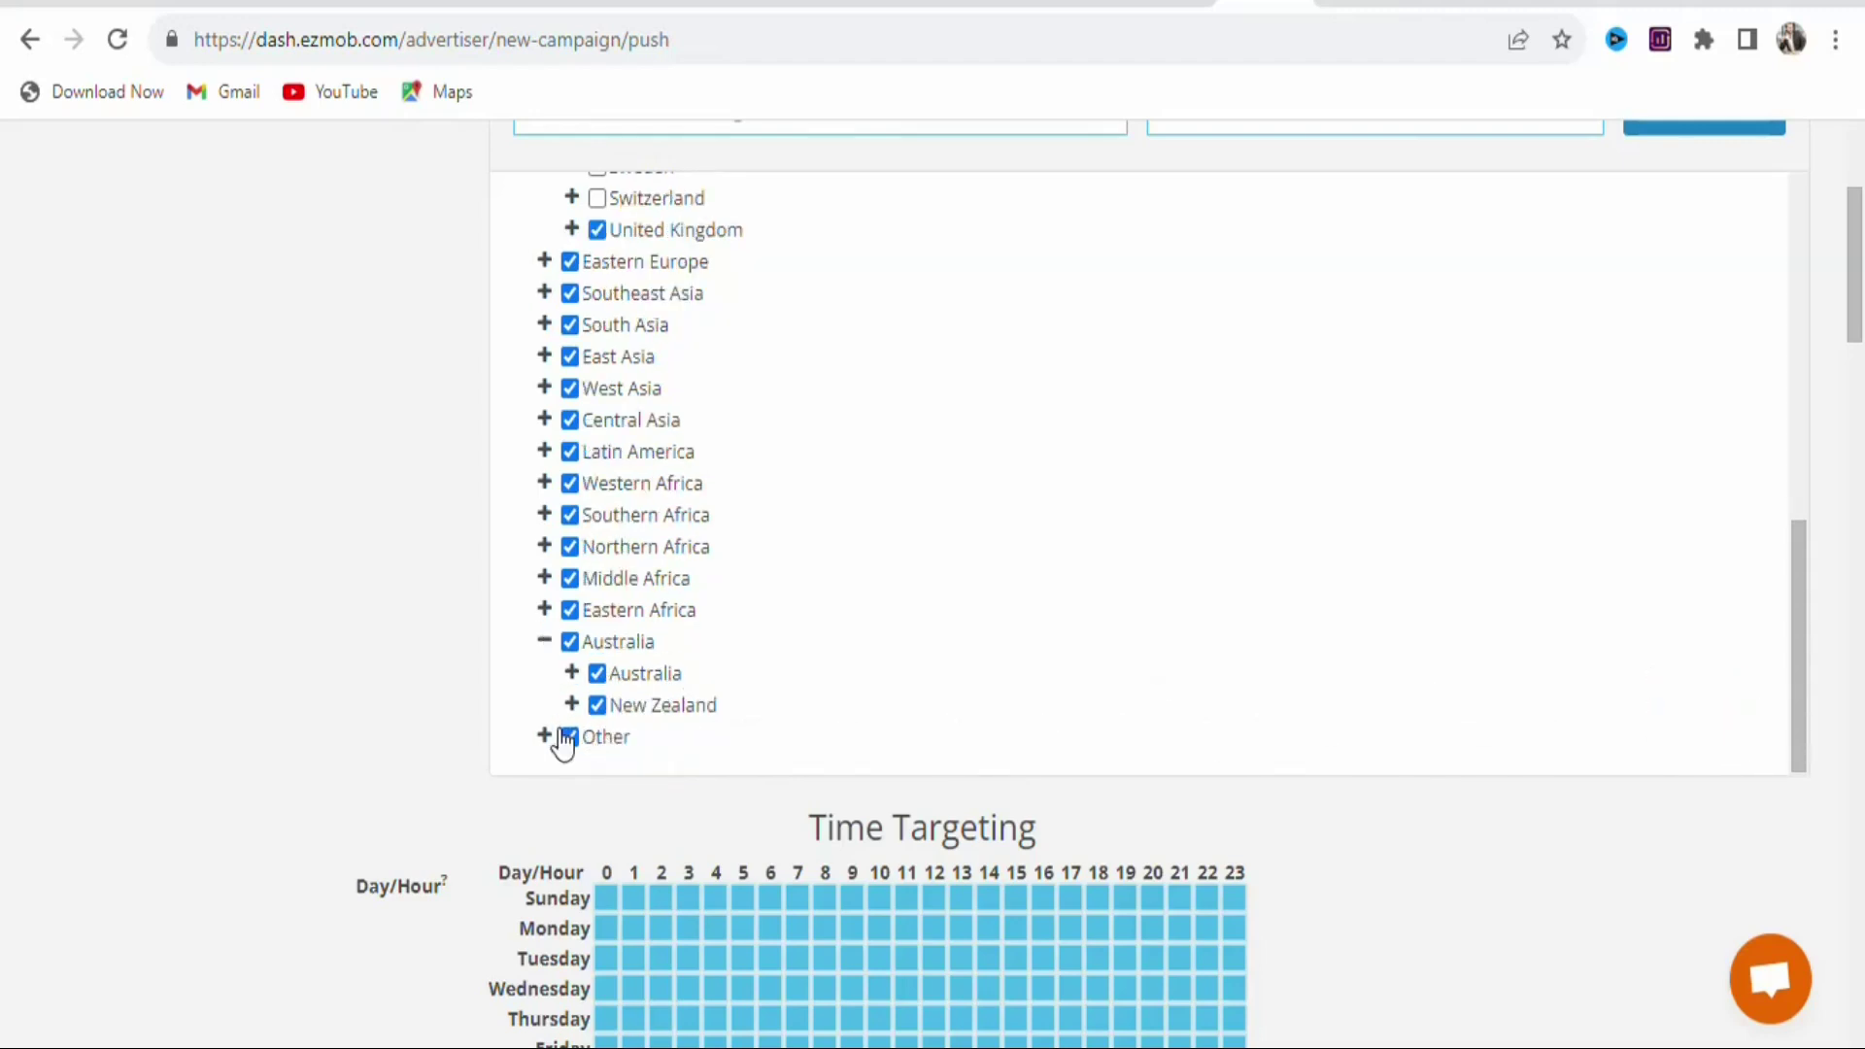
left_click(567, 738)
left_click(570, 642)
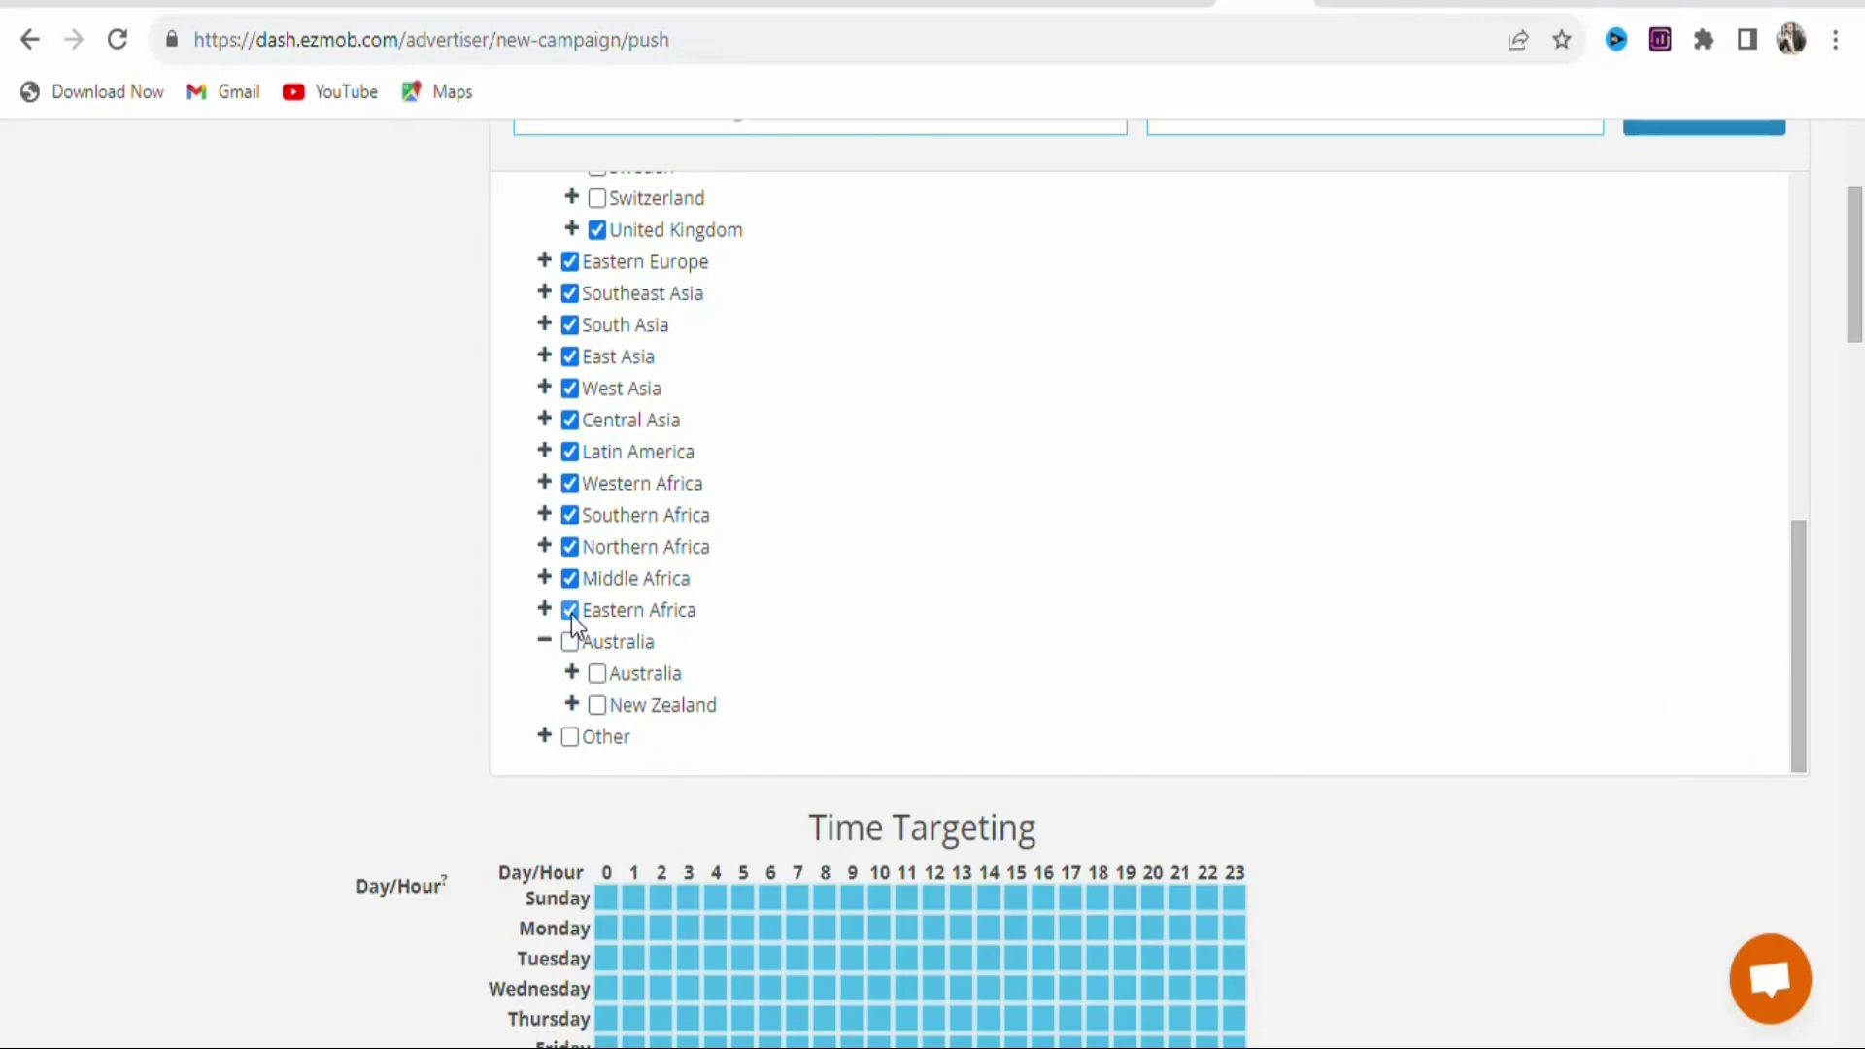
left_click(596, 704)
left_click(595, 672)
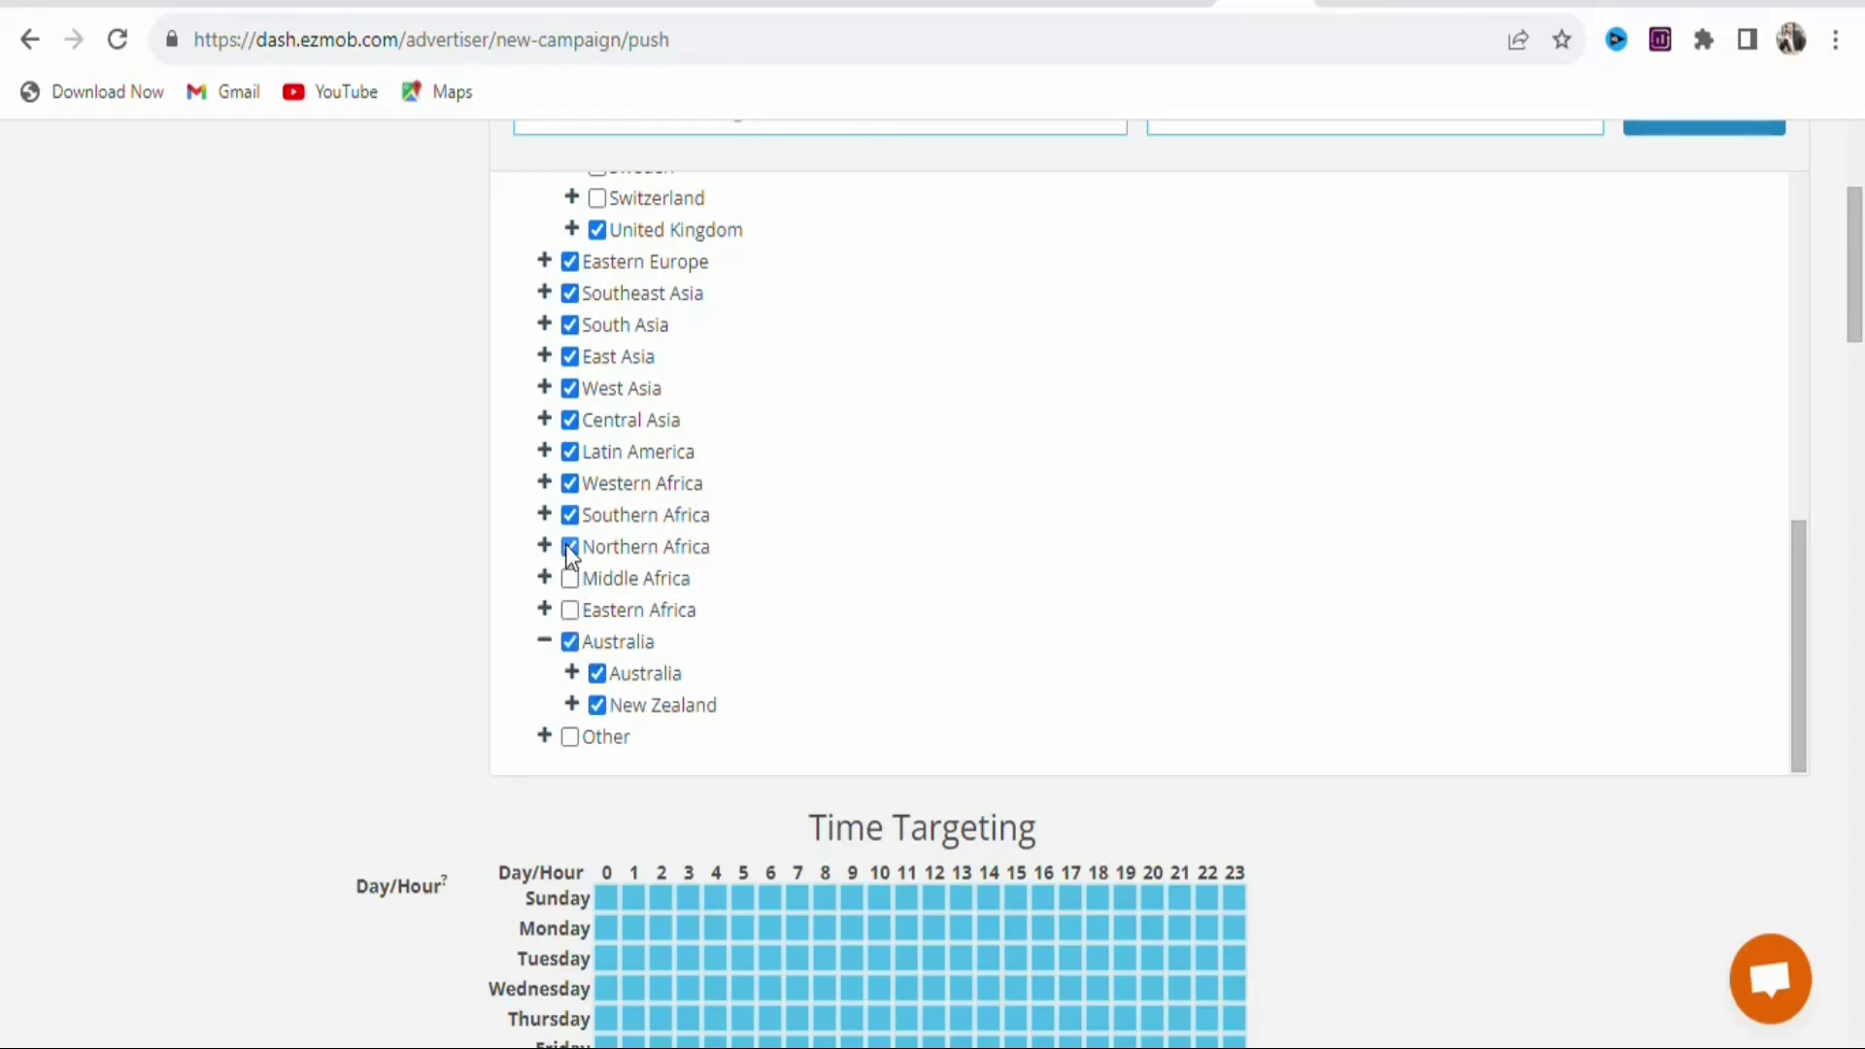
Deselect the African, Latin American, Asian and Eastern European regions in location targeting.
left_click(569, 450)
left_click(570, 419)
left_click(570, 388)
left_click(570, 356)
left_click(570, 324)
left_click(570, 293)
left_click(570, 262)
Filter the location targeting list to show only the selected locations.
left_click_drag(1856, 243, 1860, 160)
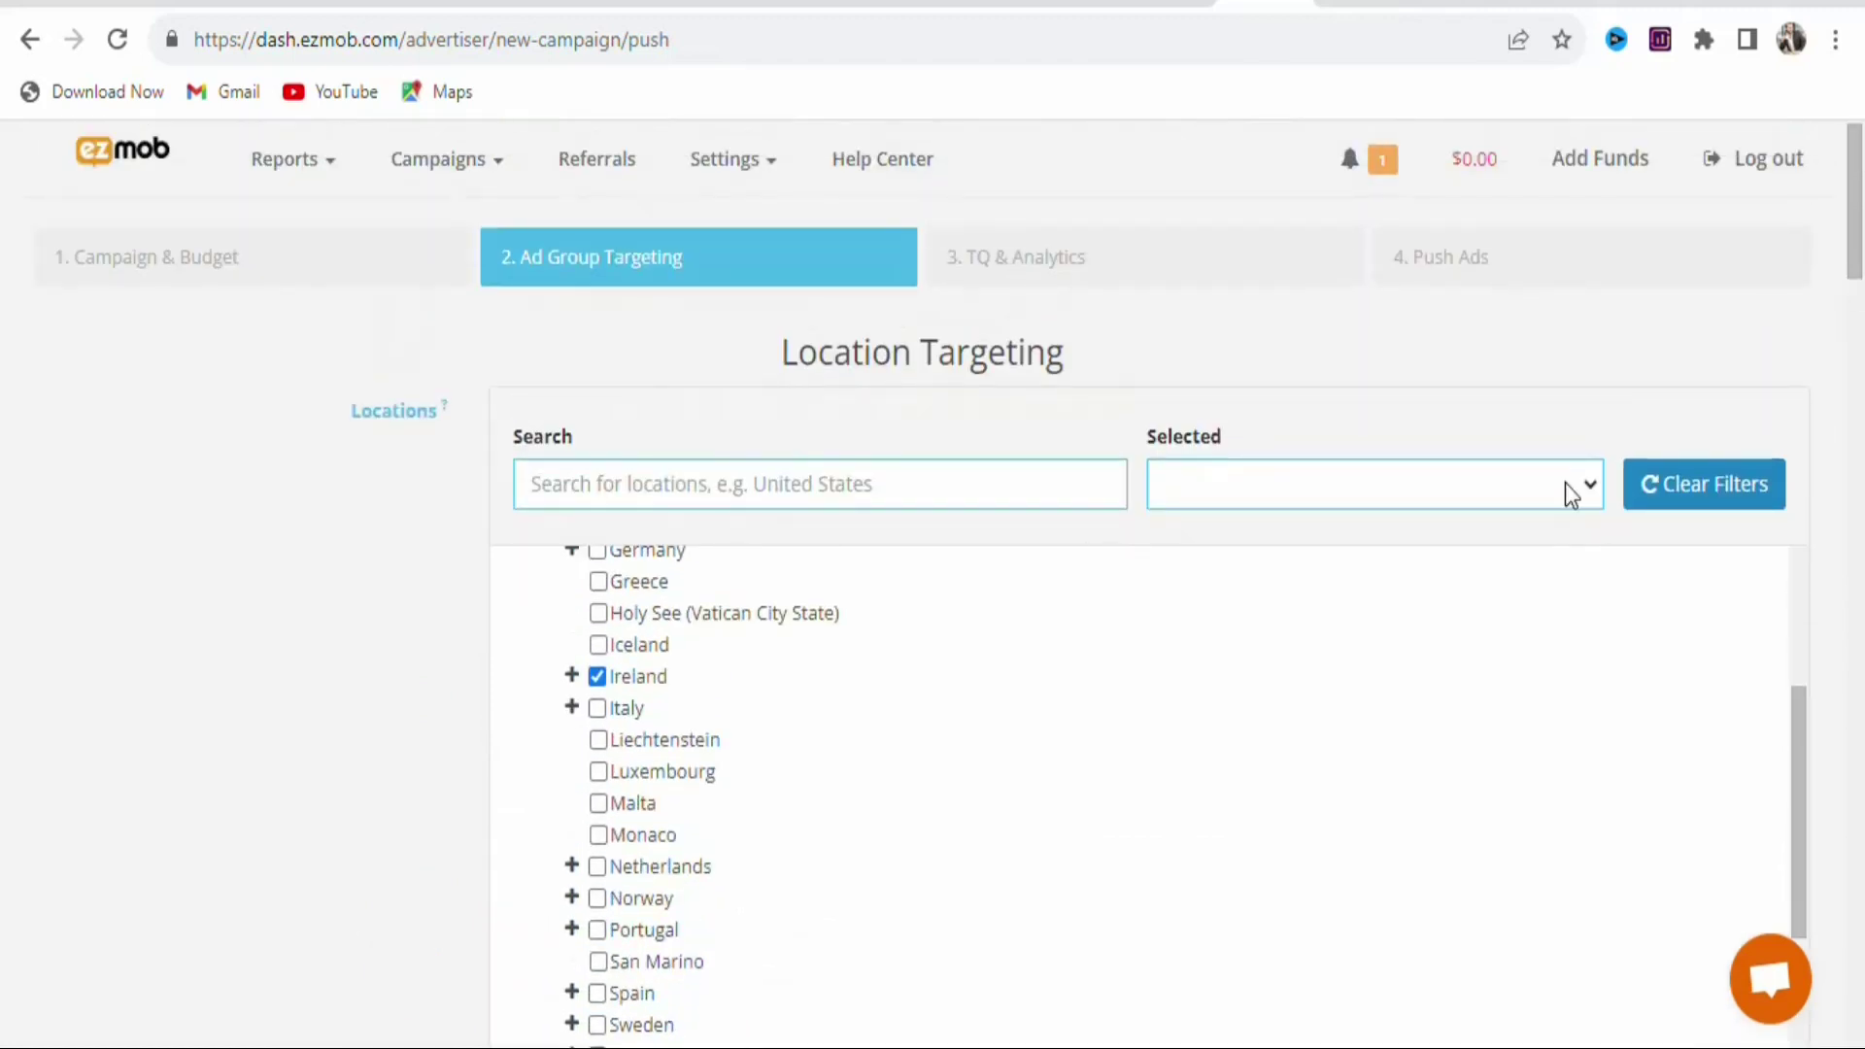
left_click(1321, 494)
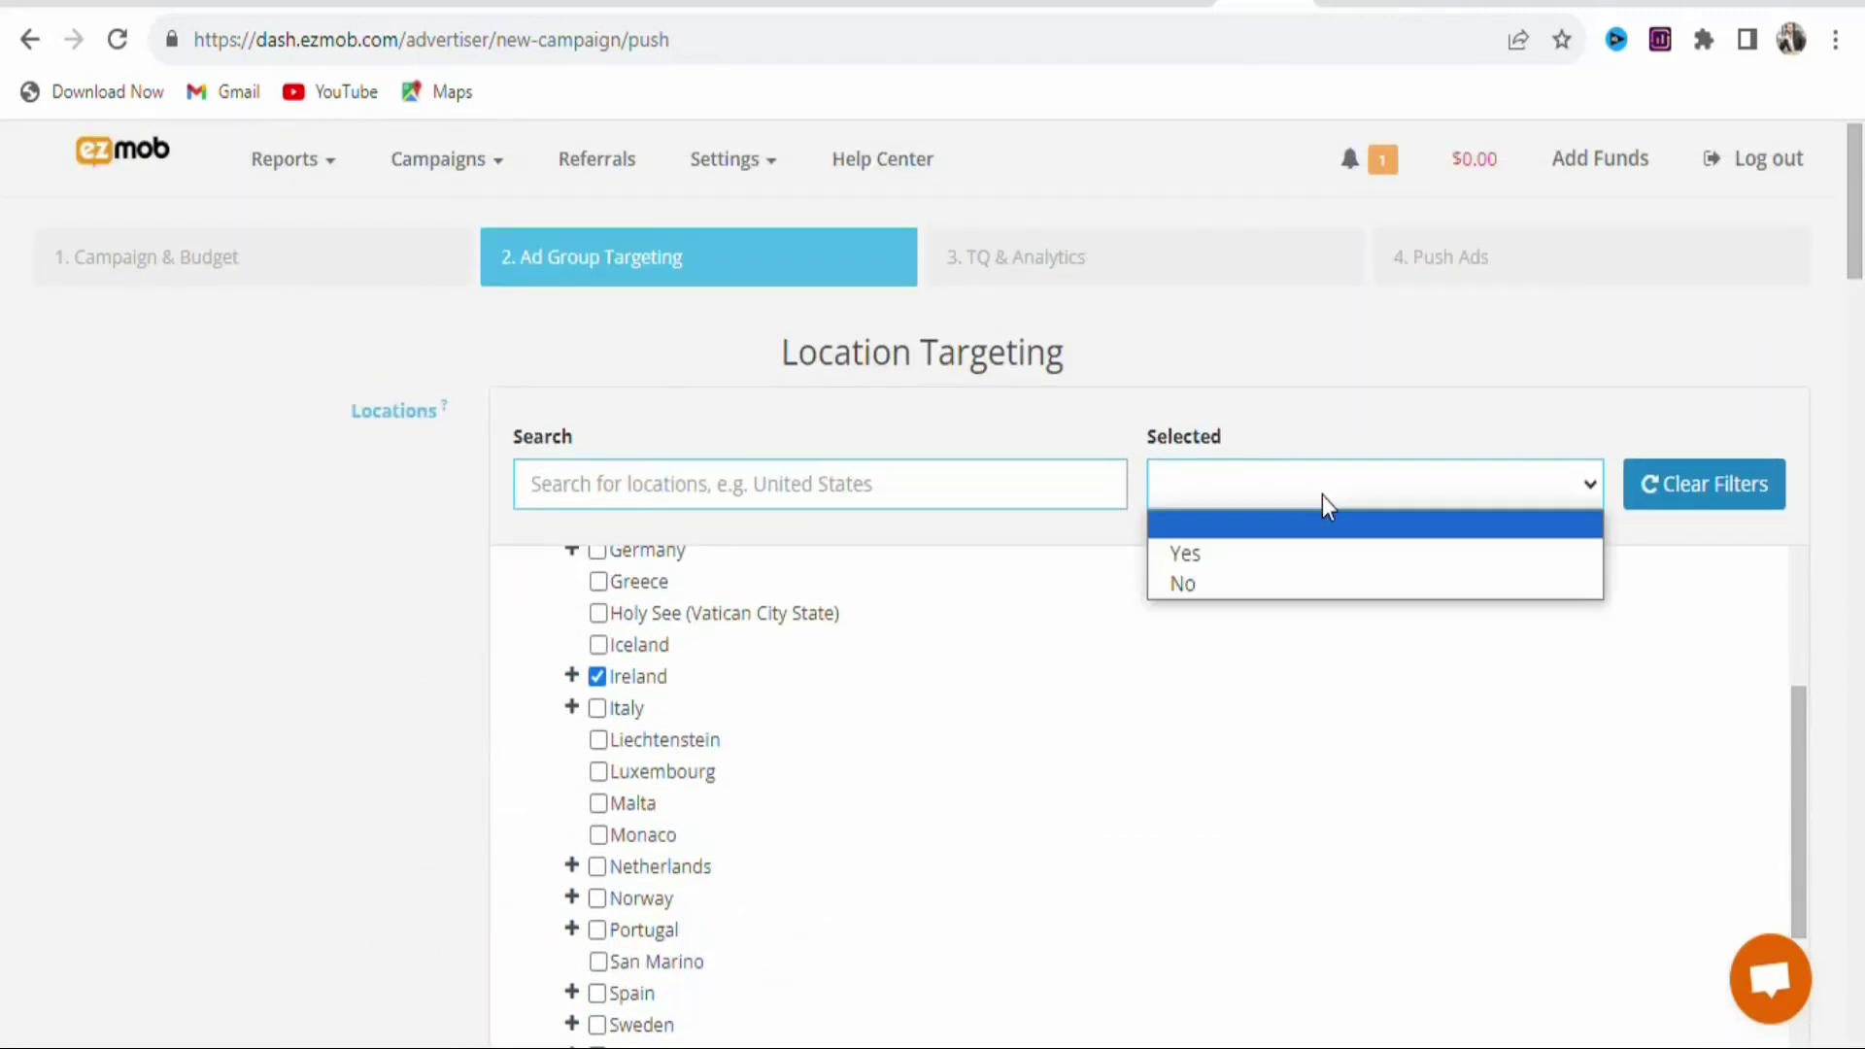
left_click(1218, 555)
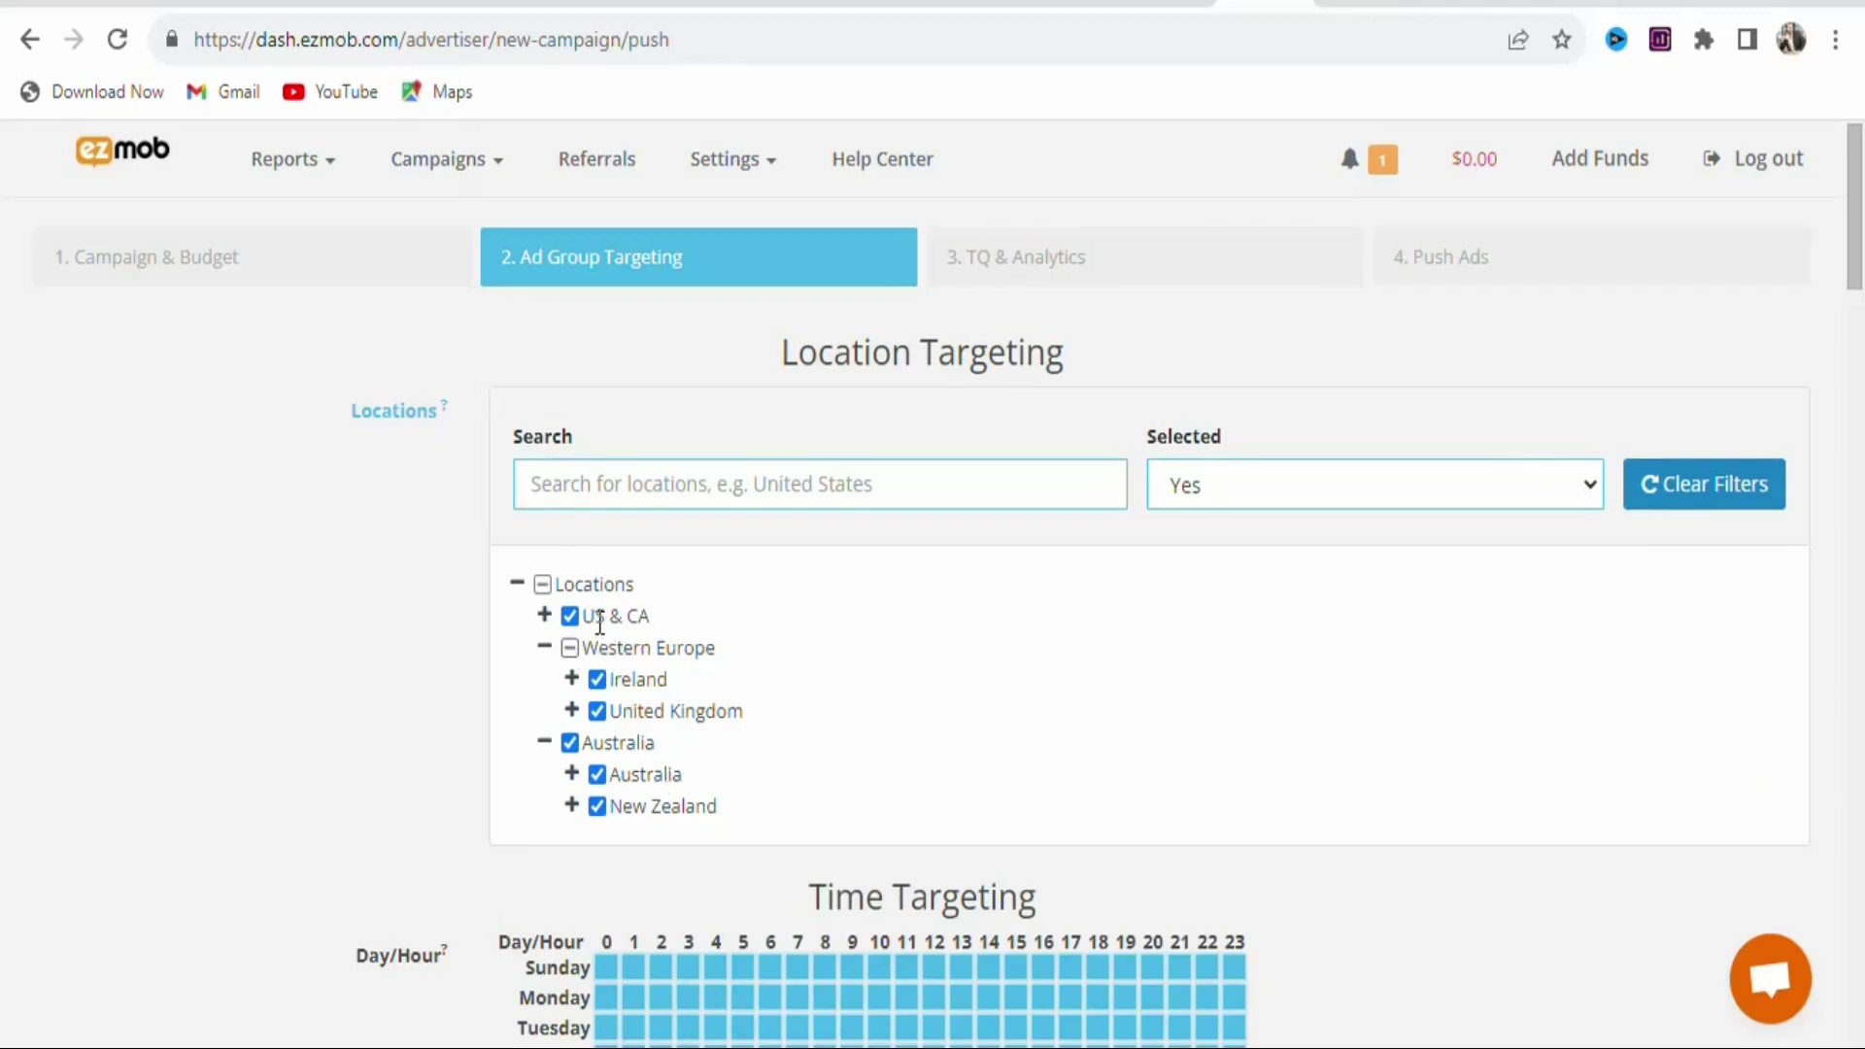
left_click(570, 616)
left_click_drag(1861, 238, 1861, 342)
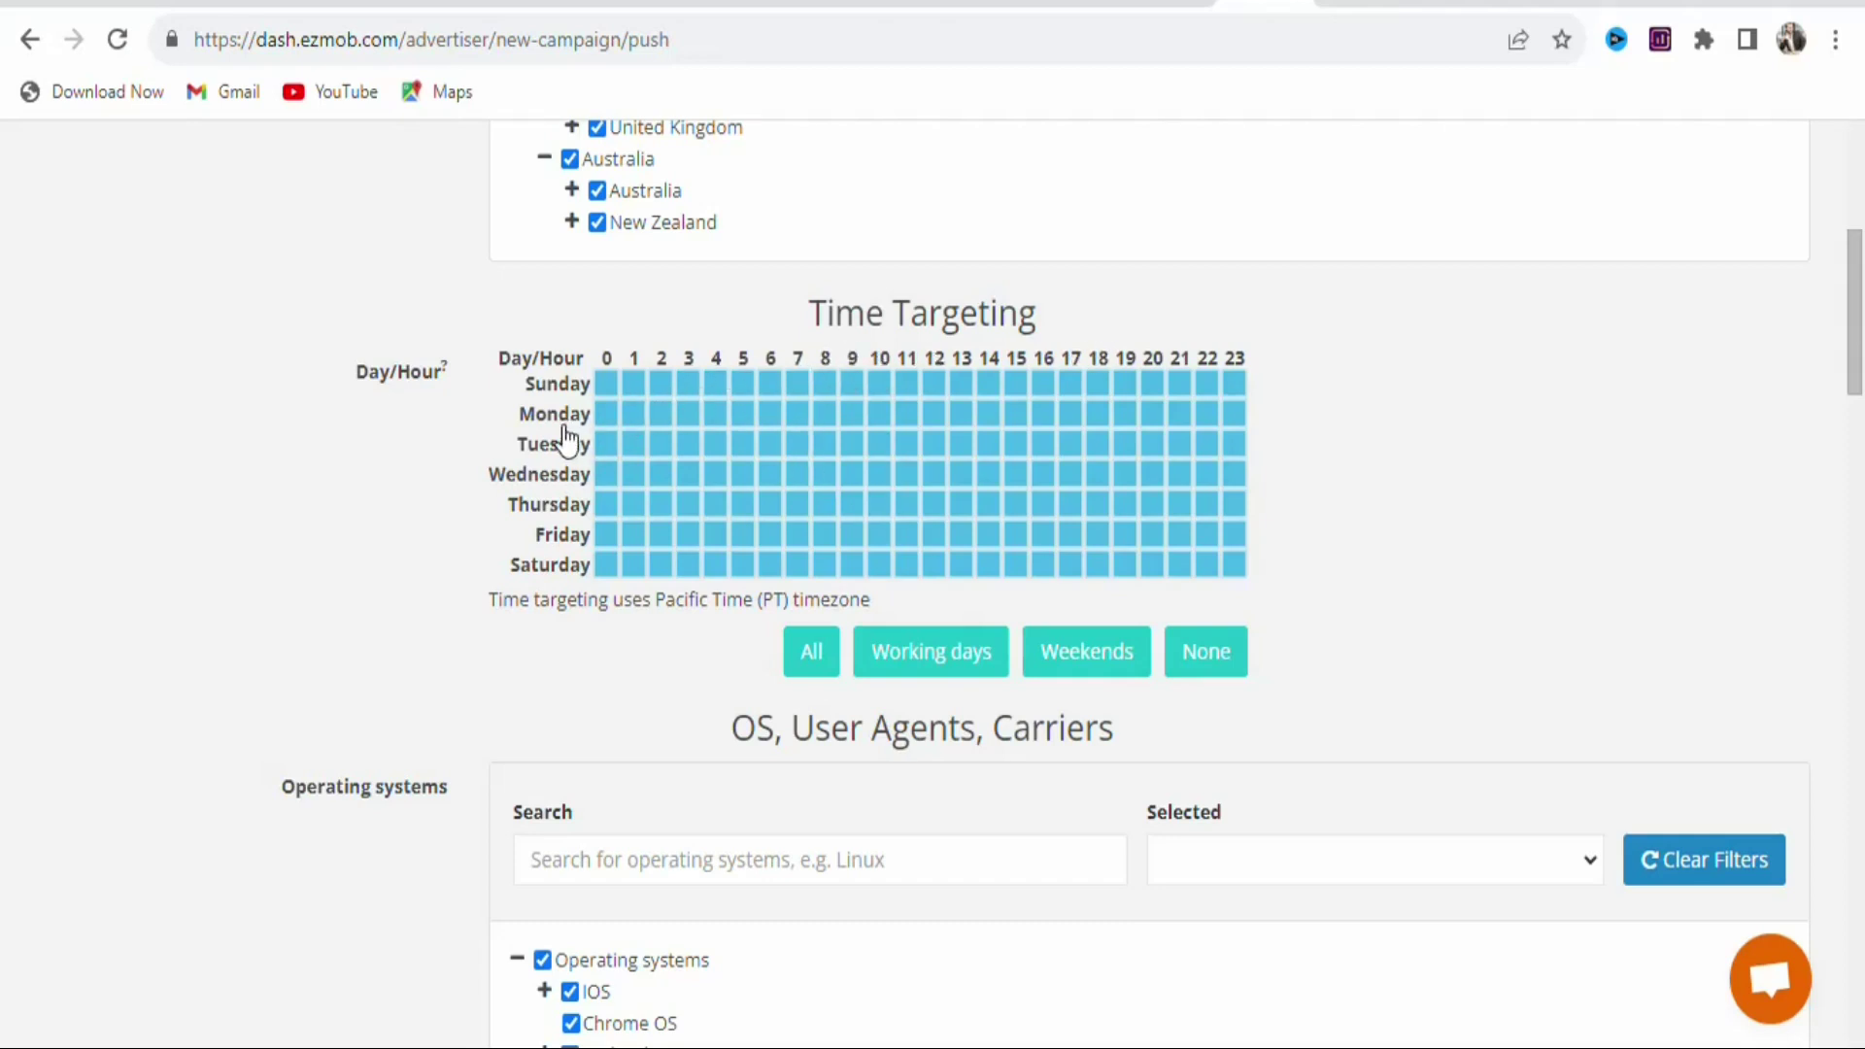
left_click(715, 476)
left_click(715, 474)
Set the Selected filter to Yes for both operating systems and device types.
scroll(1858, 407, "down", 1)
scroll(785, 454, "down", 6)
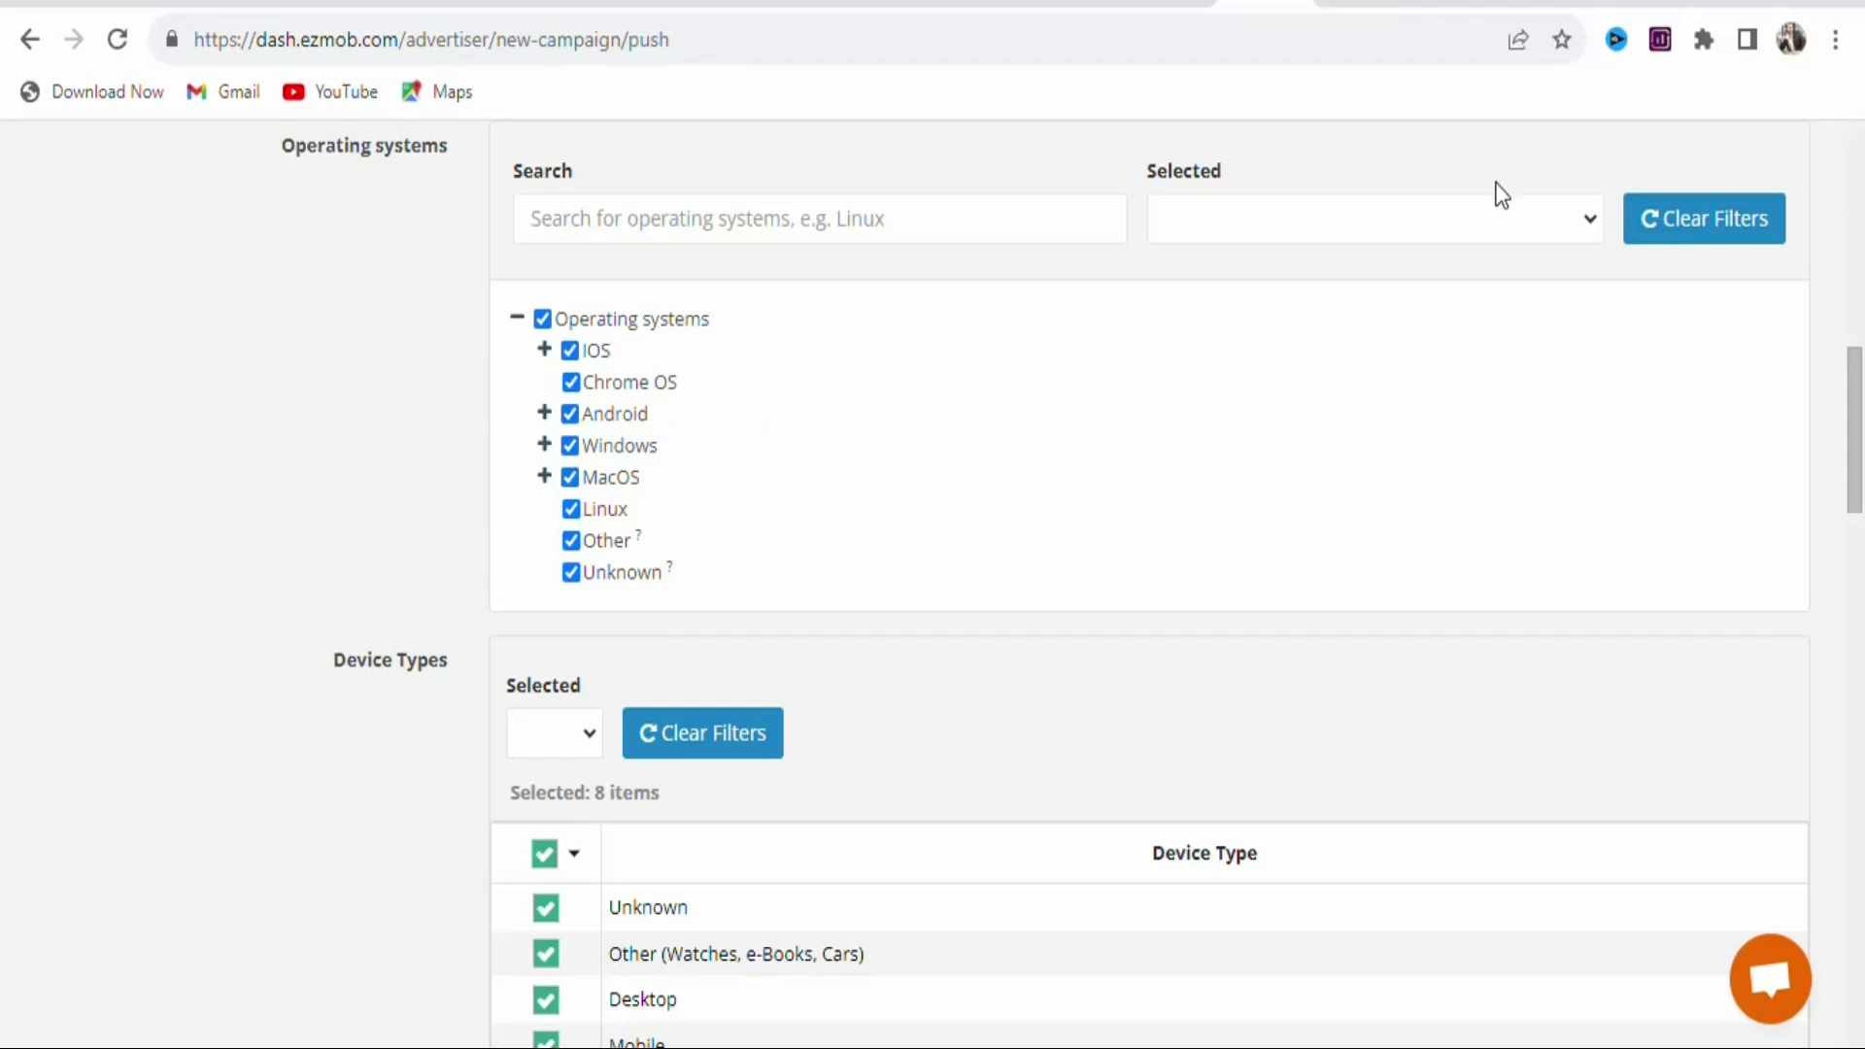
left_click(1499, 231)
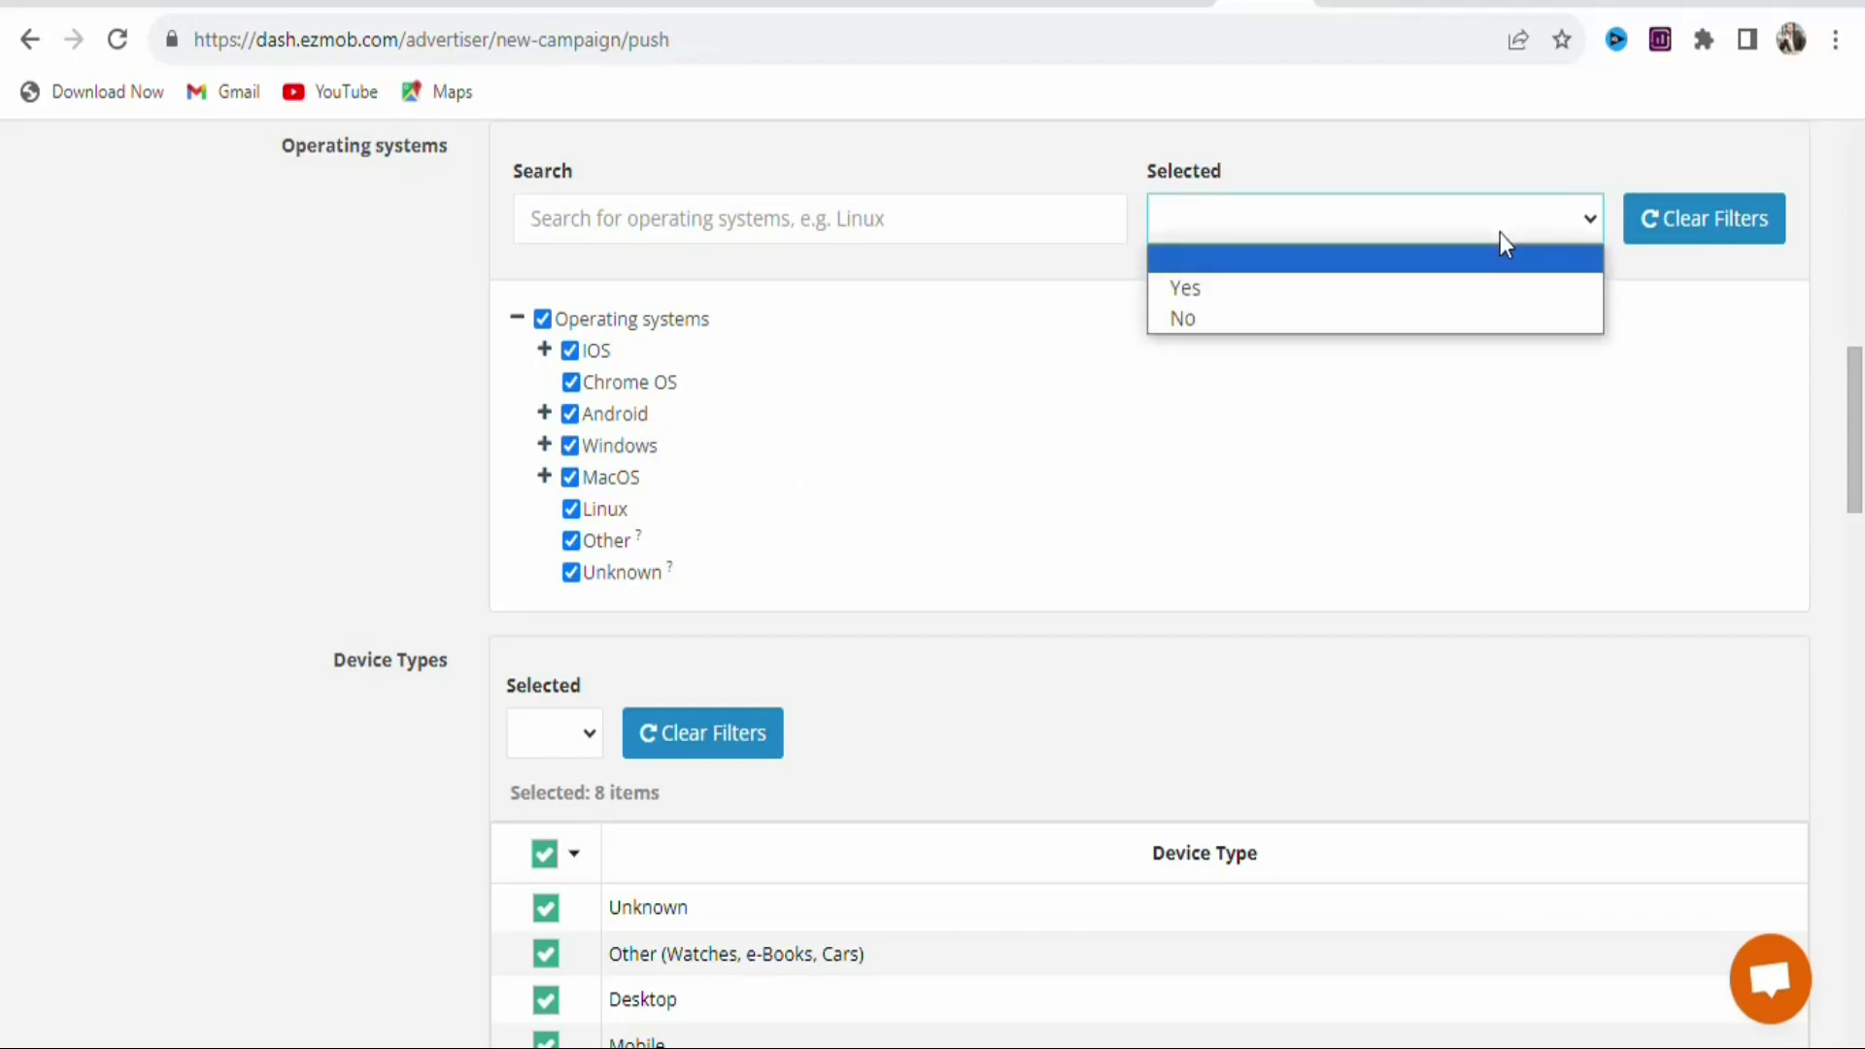
left_click(1428, 286)
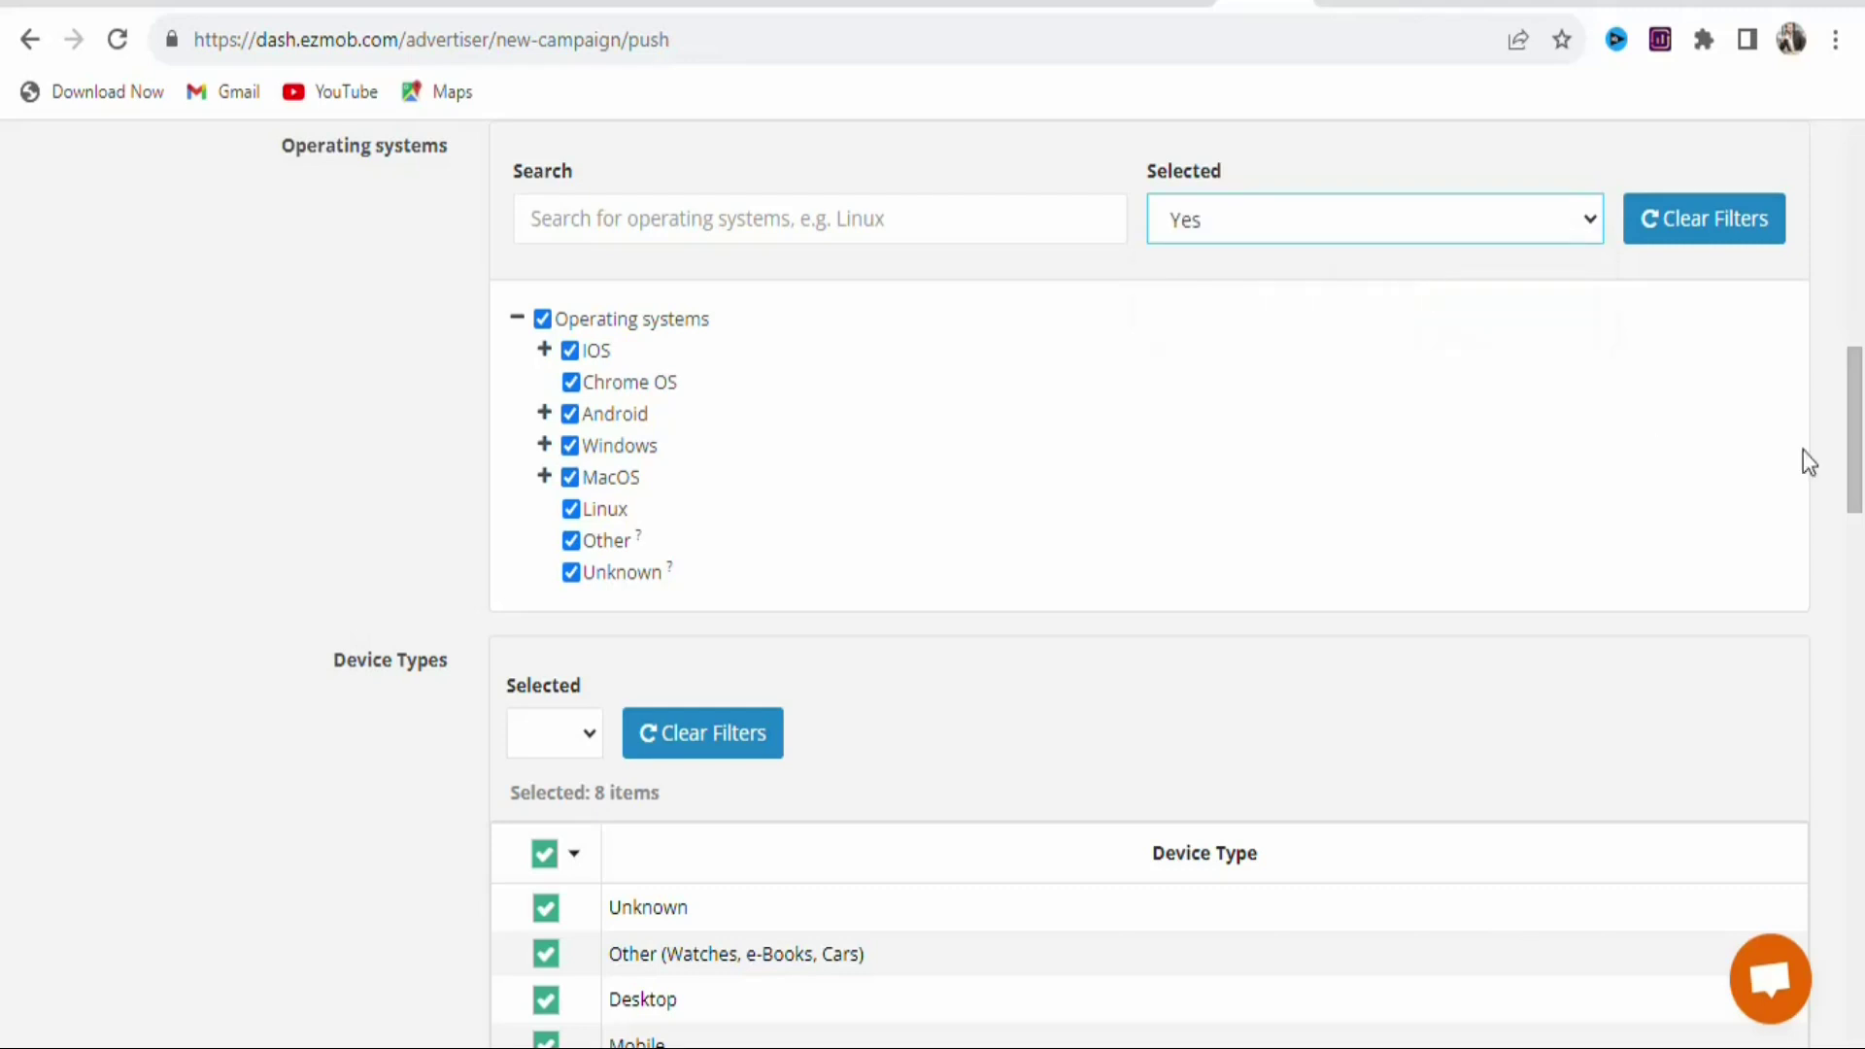
scroll(1177, 474, "down", 5)
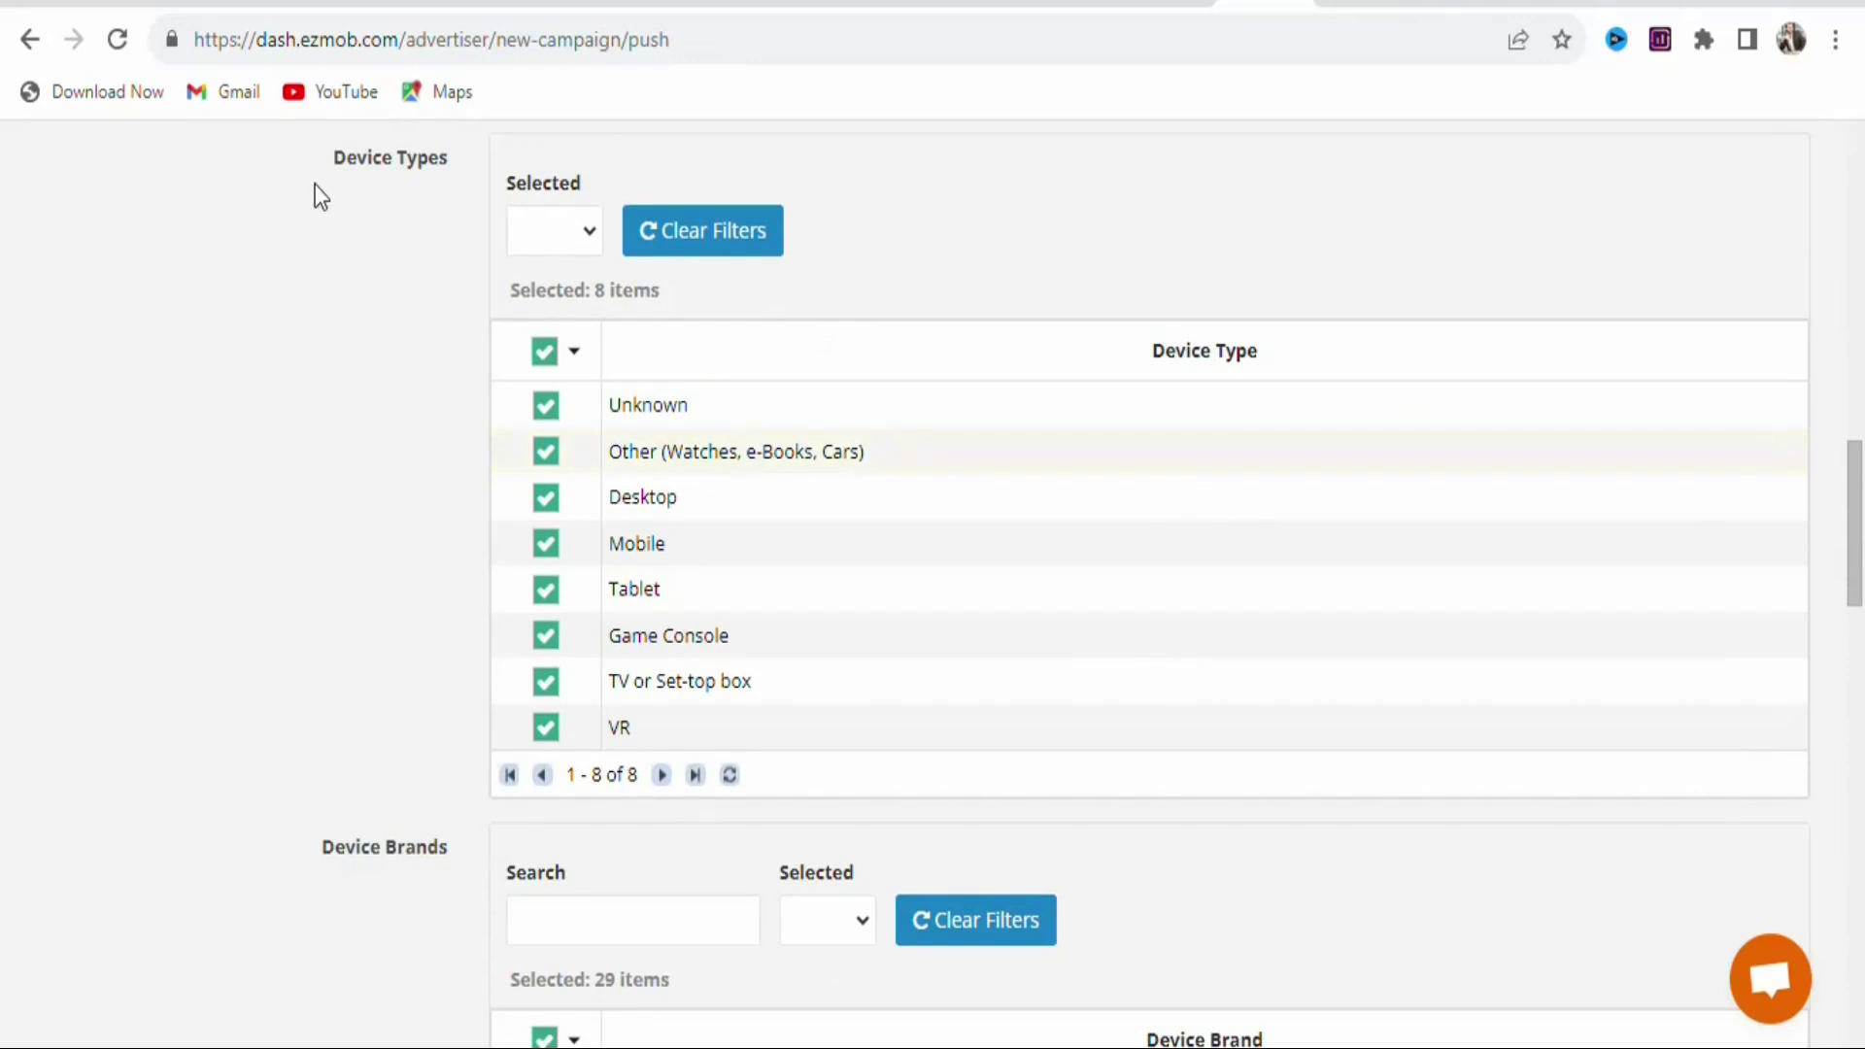
left_click(587, 238)
left_click(545, 302)
Set the Selected filter to Yes for both device brands and browsers.
left_click_drag(1852, 553, 1859, 655)
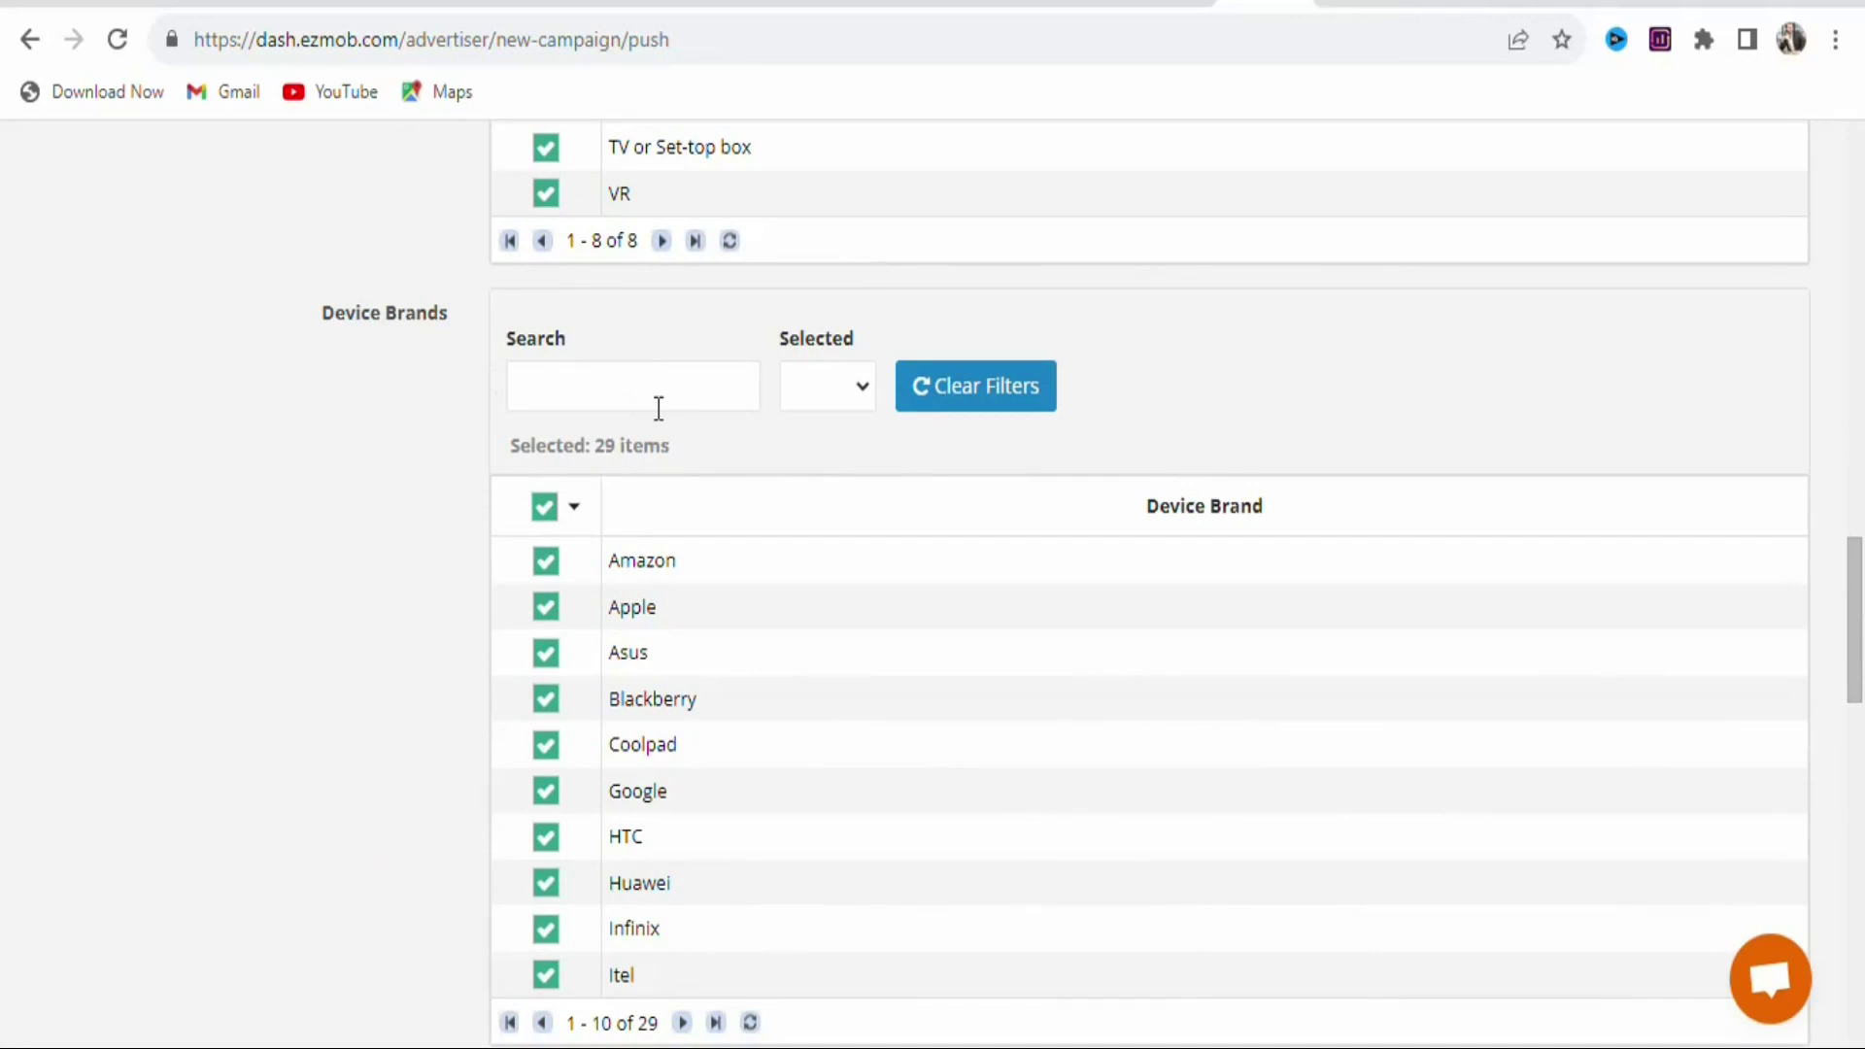
left_click(866, 386)
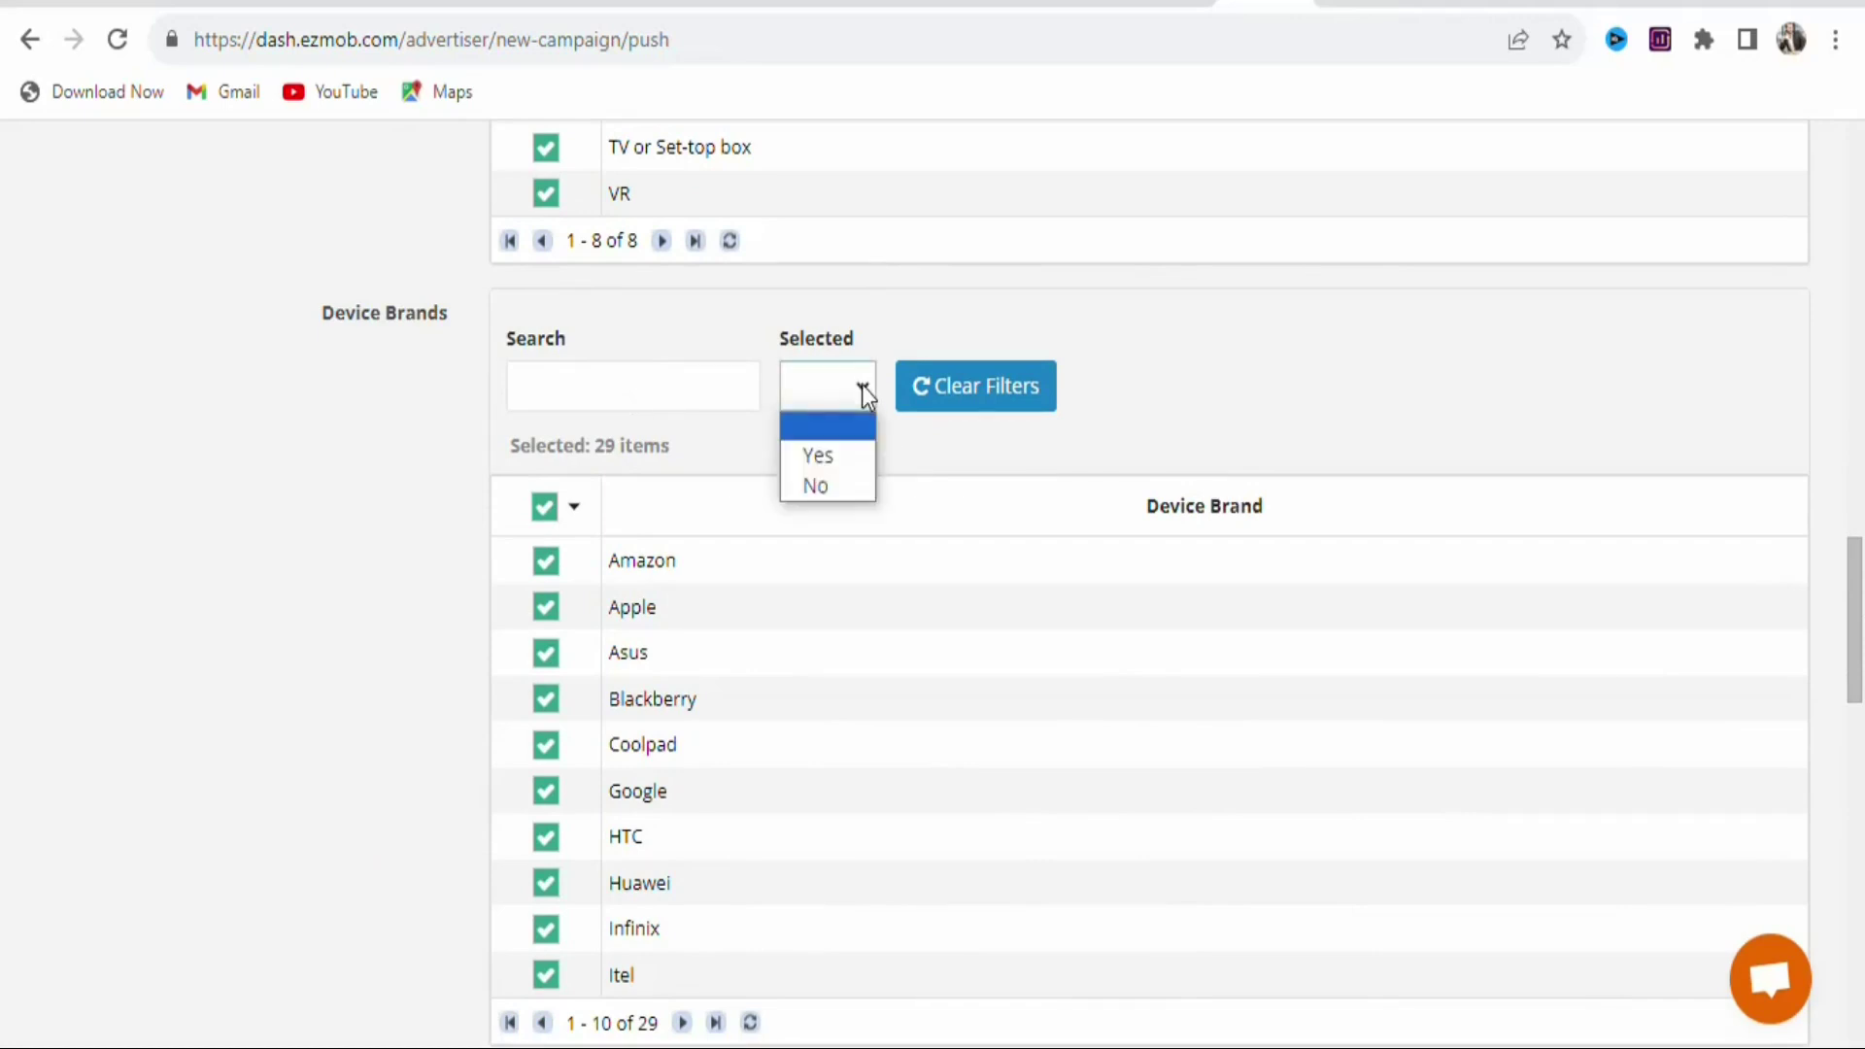
left_click(812, 457)
left_click_drag(1856, 640, 1860, 762)
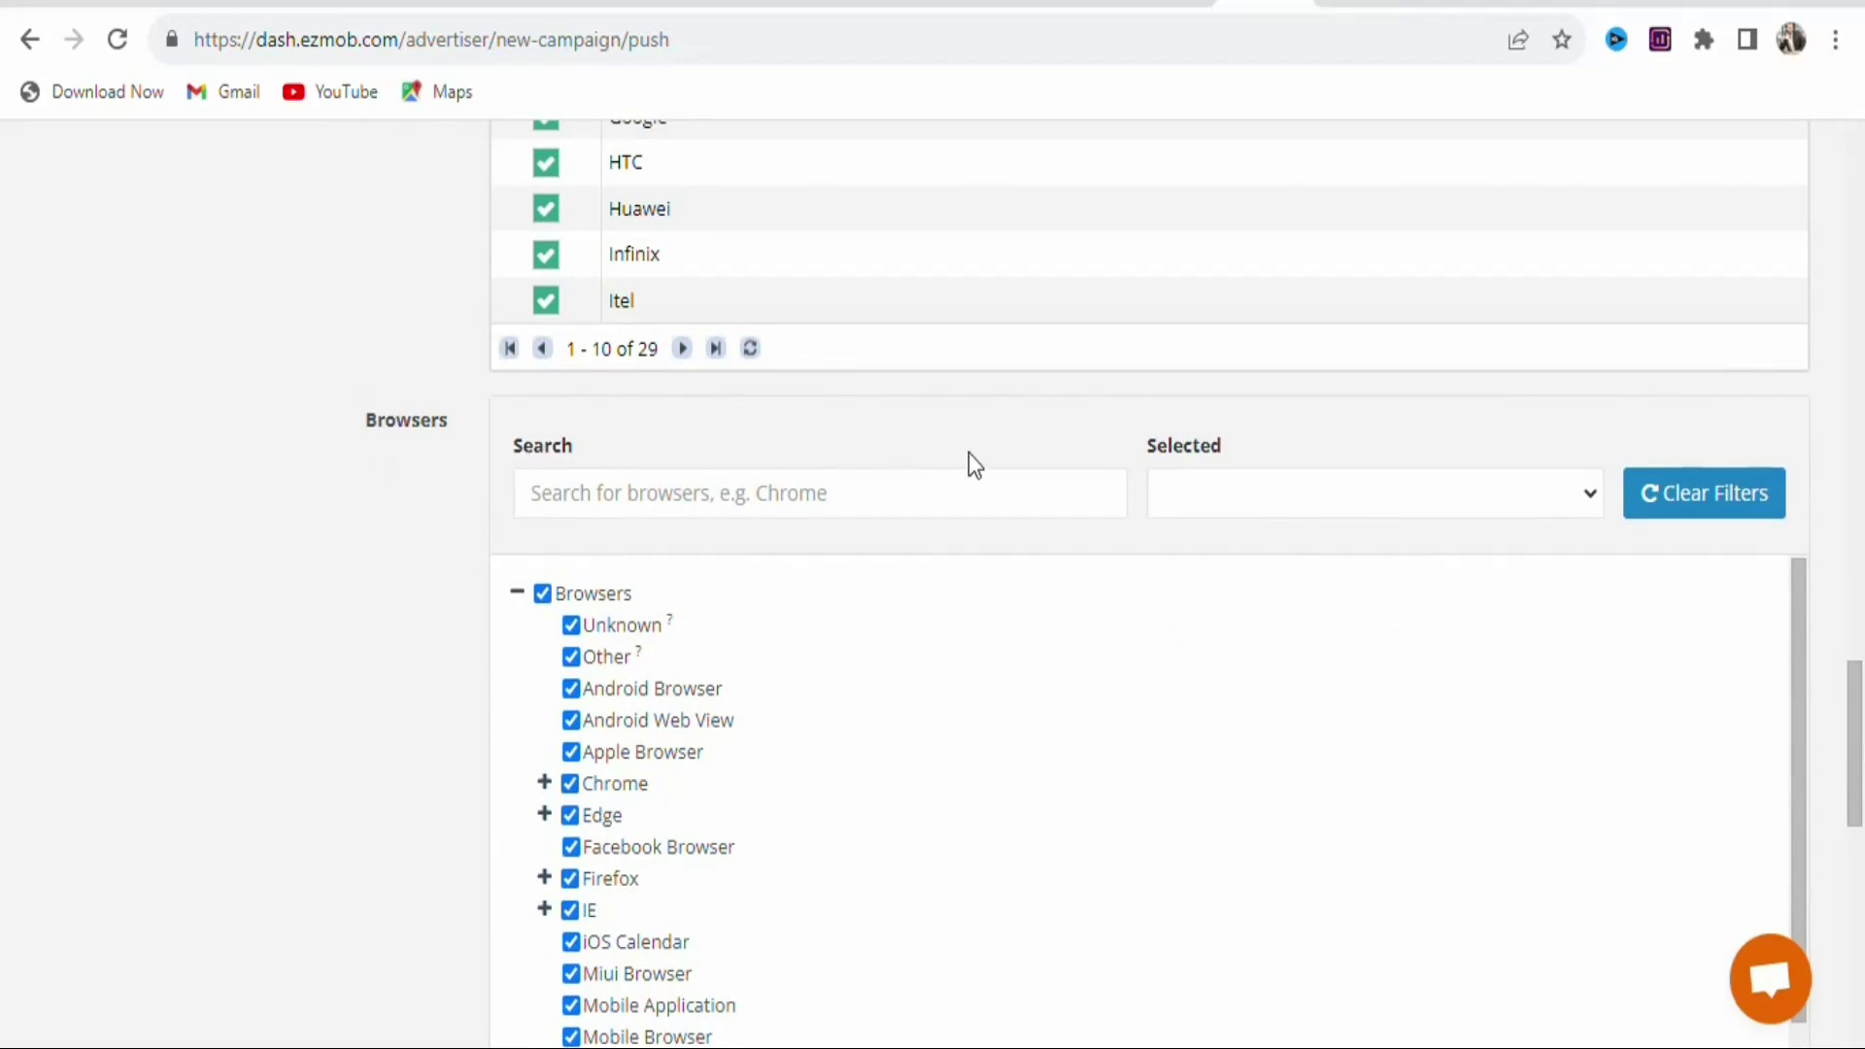
left_click(1575, 494)
left_click(1408, 571)
Filter the carriers list to show only selected carriers.
left_click_drag(1858, 713, 1860, 854)
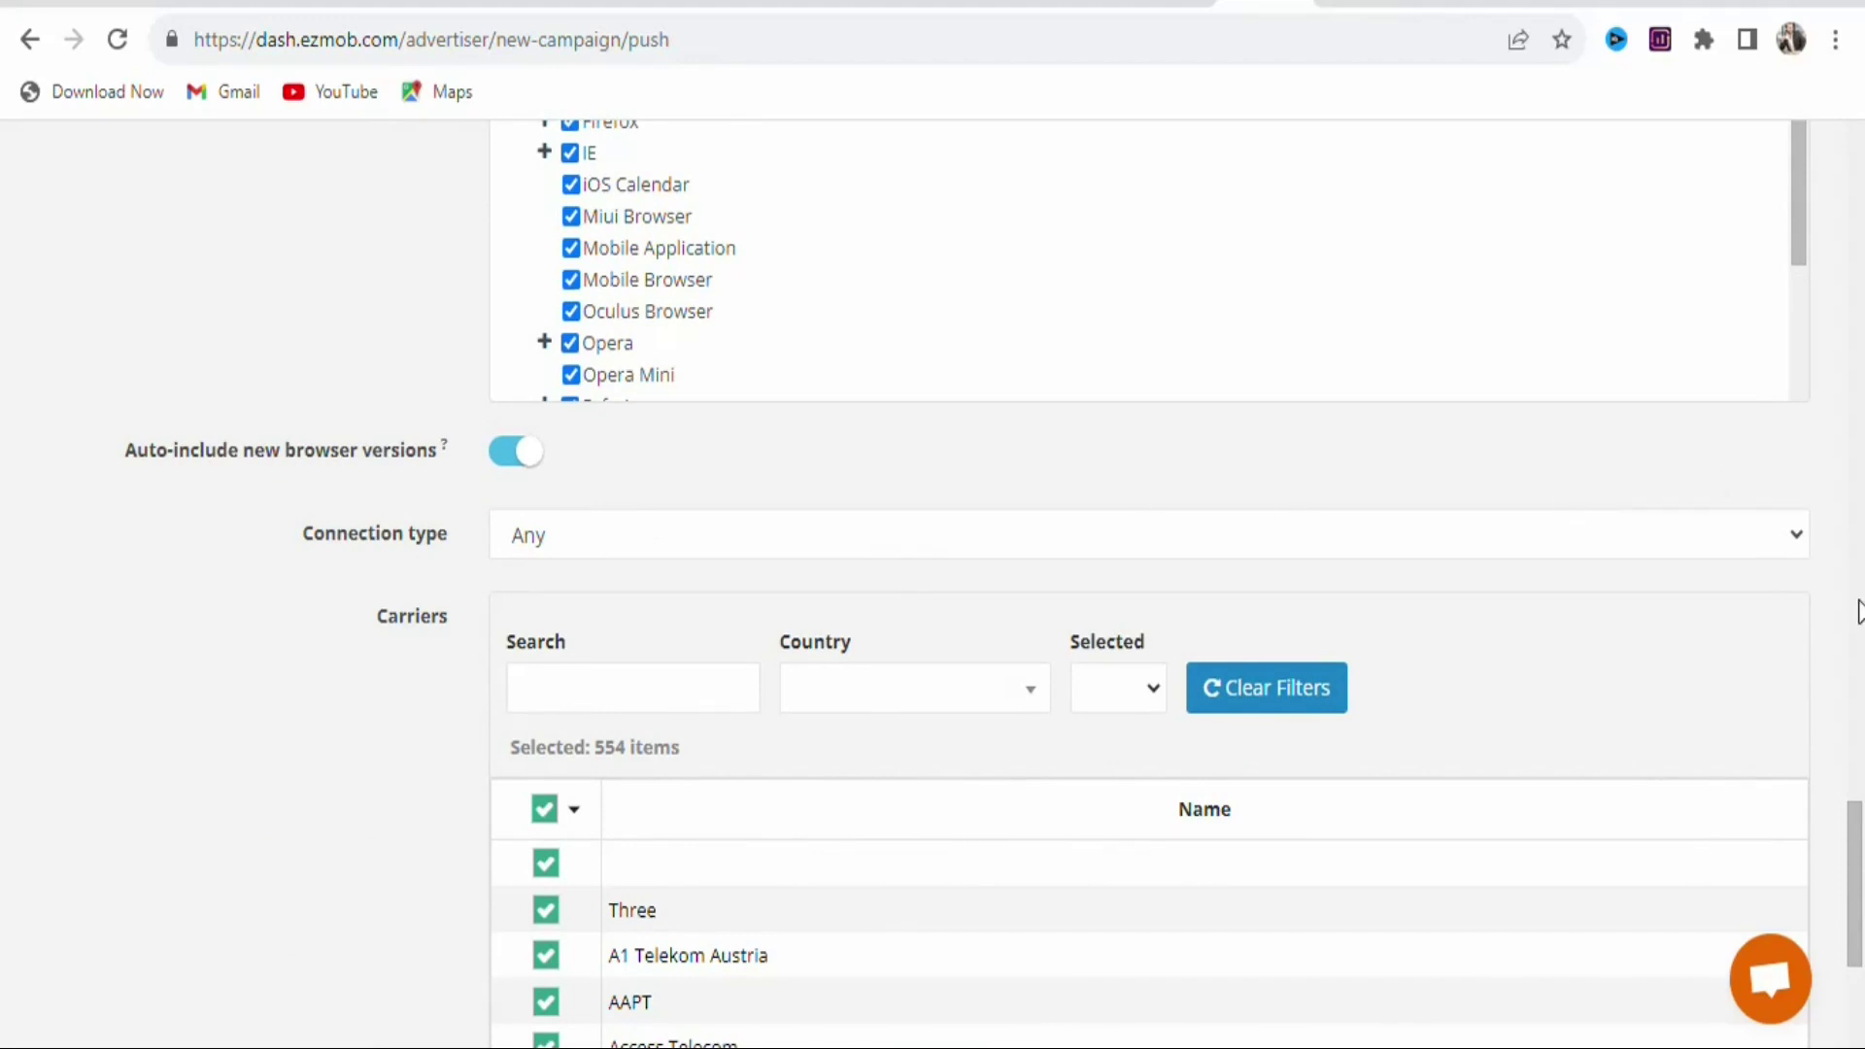
scroll(1855, 835, "down", 1)
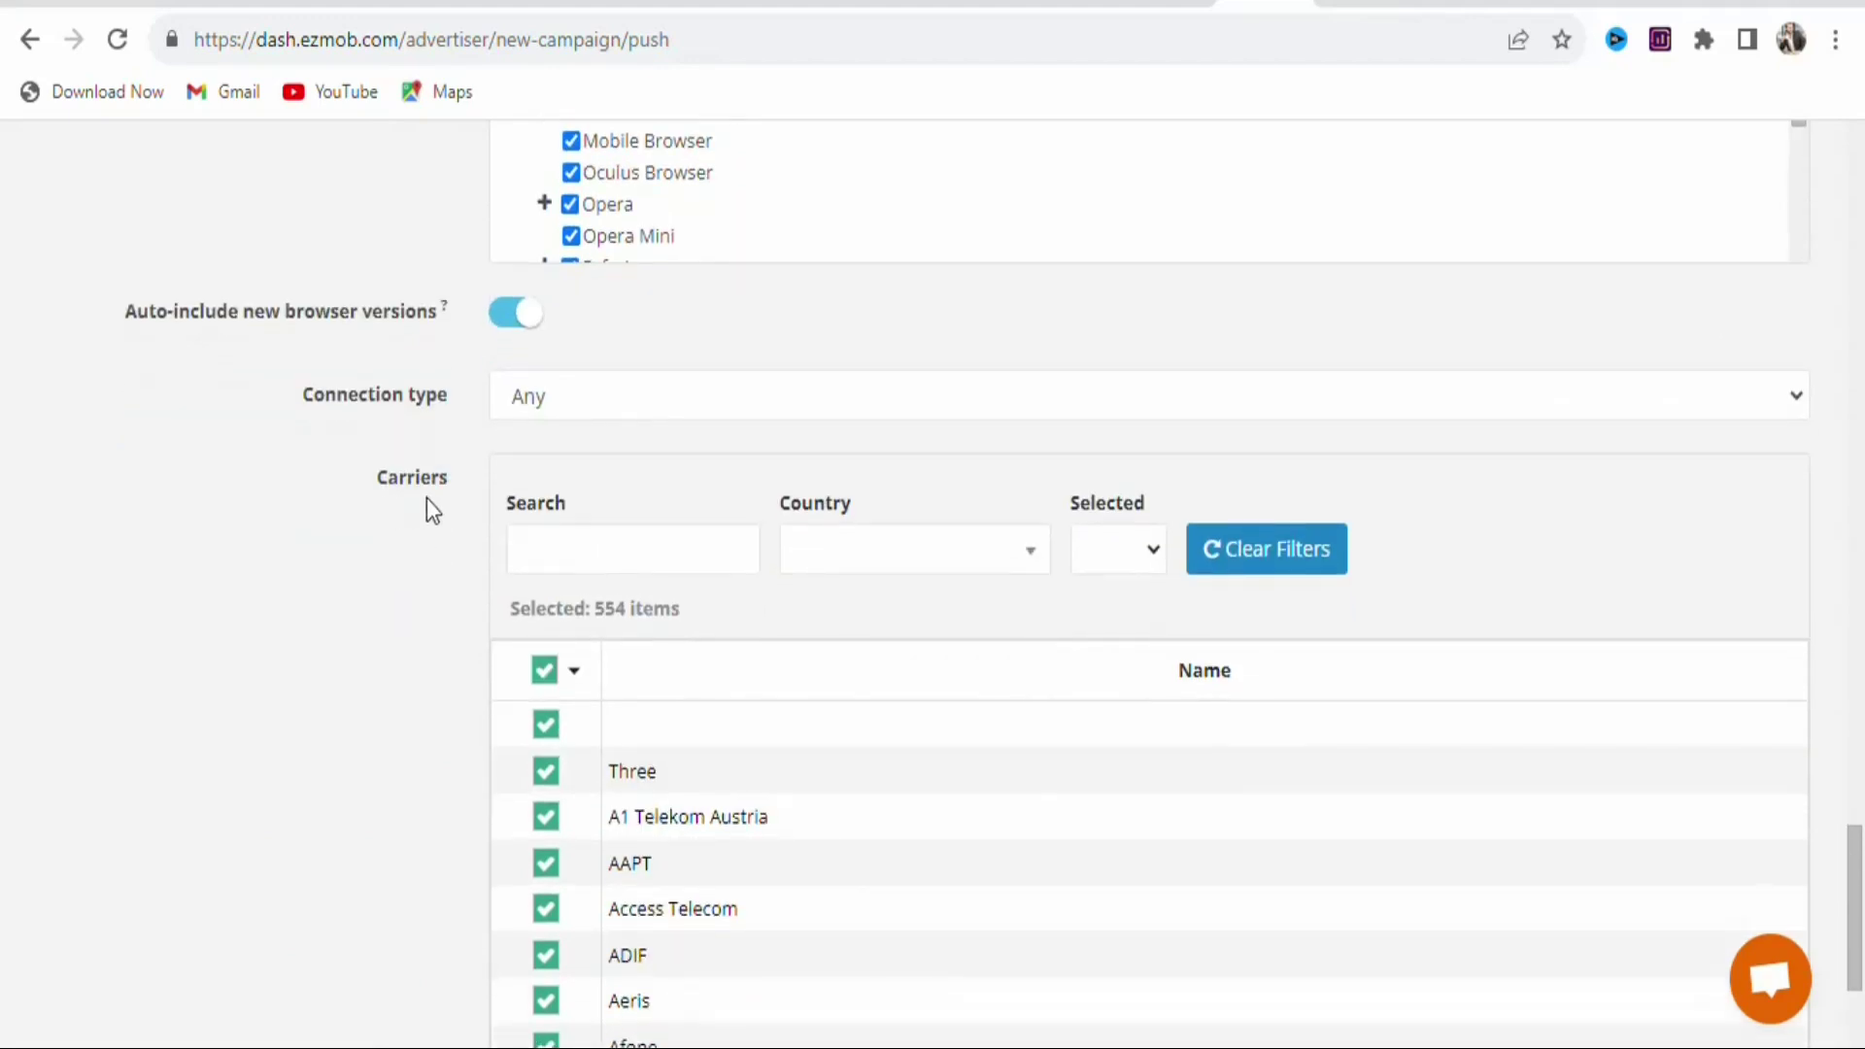
left_click(1142, 551)
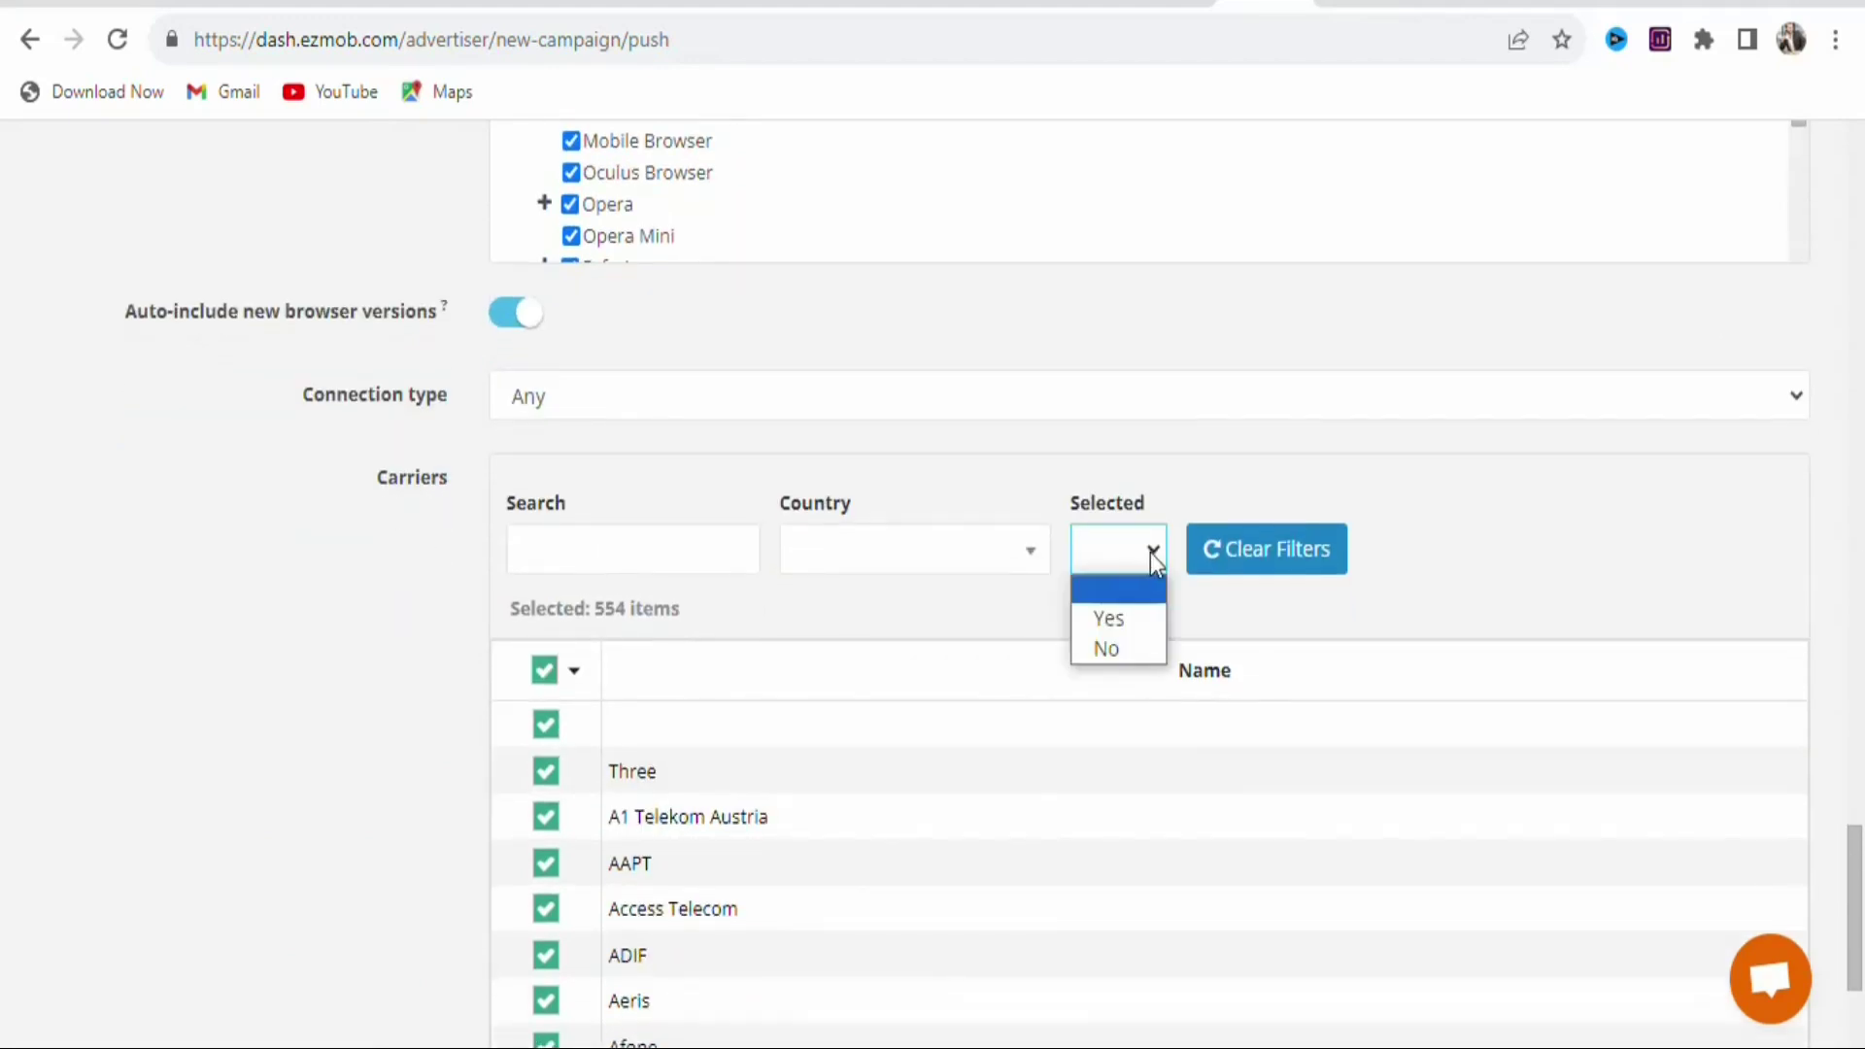
left_click(1107, 618)
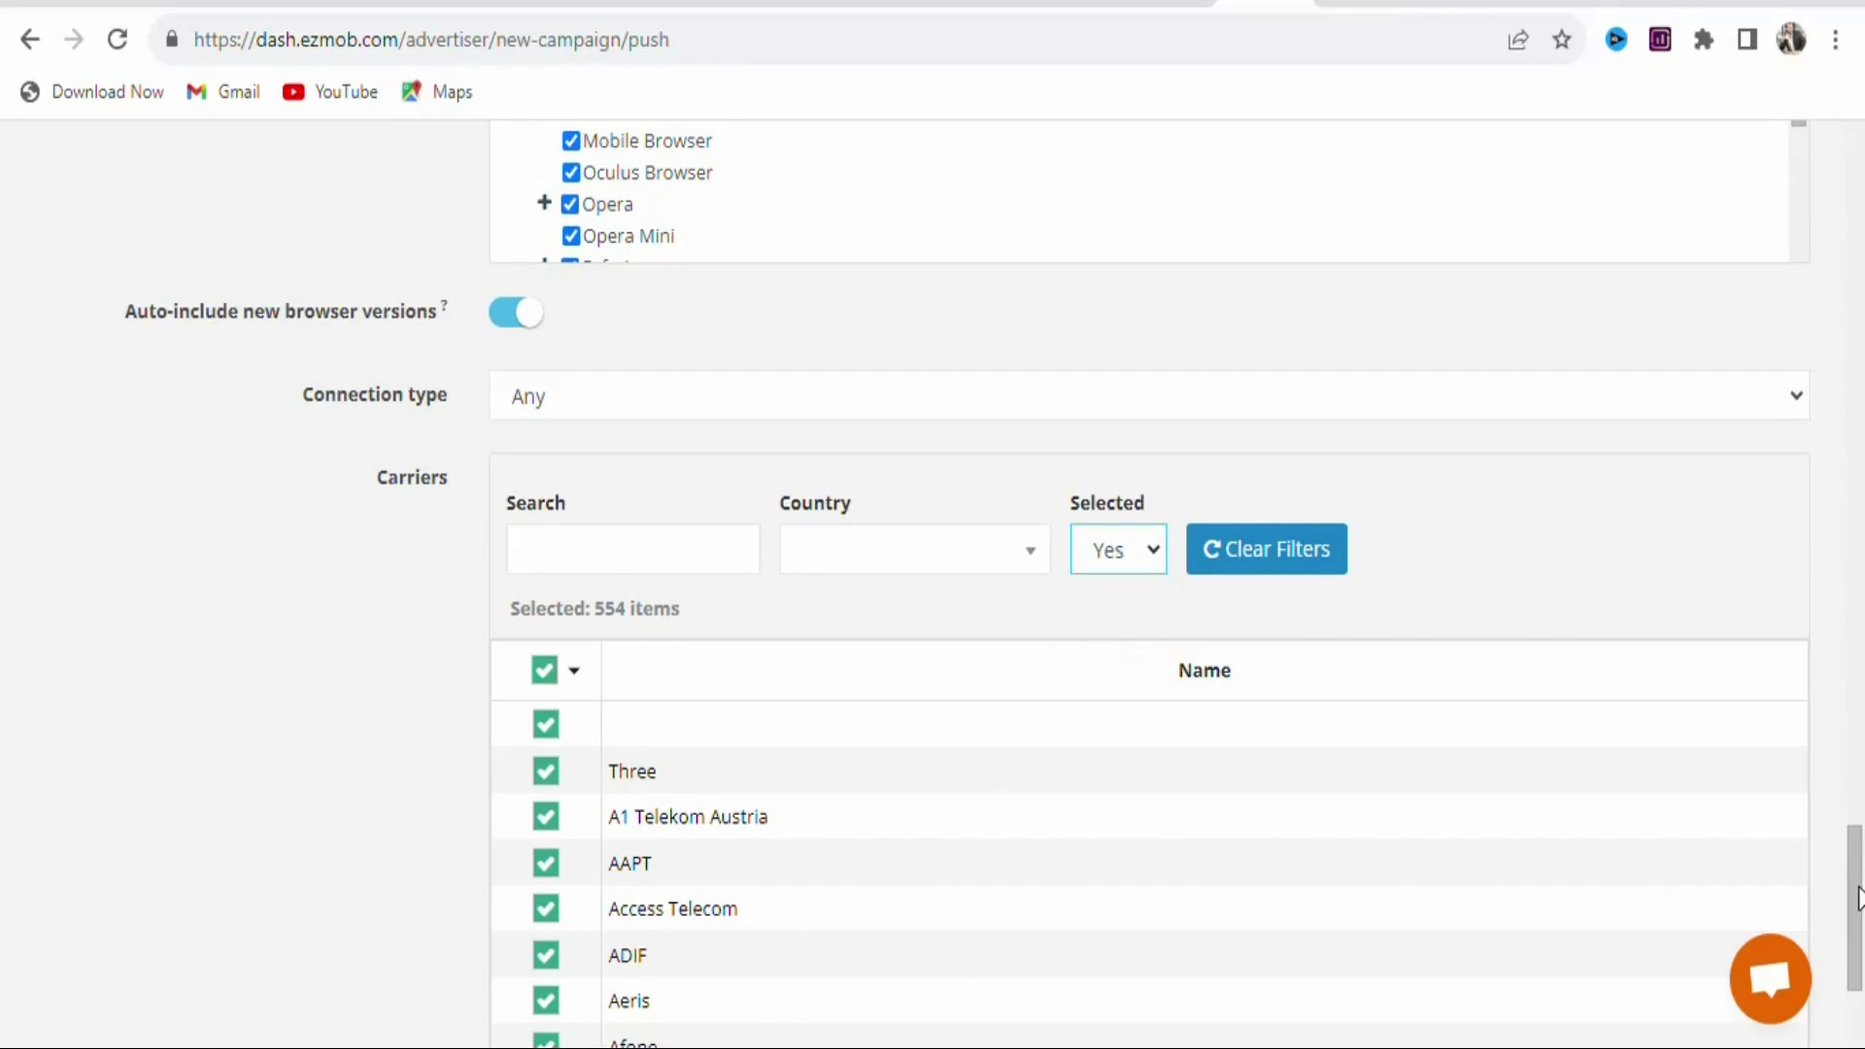
Finish ad group targeting and continue past TQ & Analytics to the Push Ads stage.
left_click_drag(1857, 892, 1637, 954)
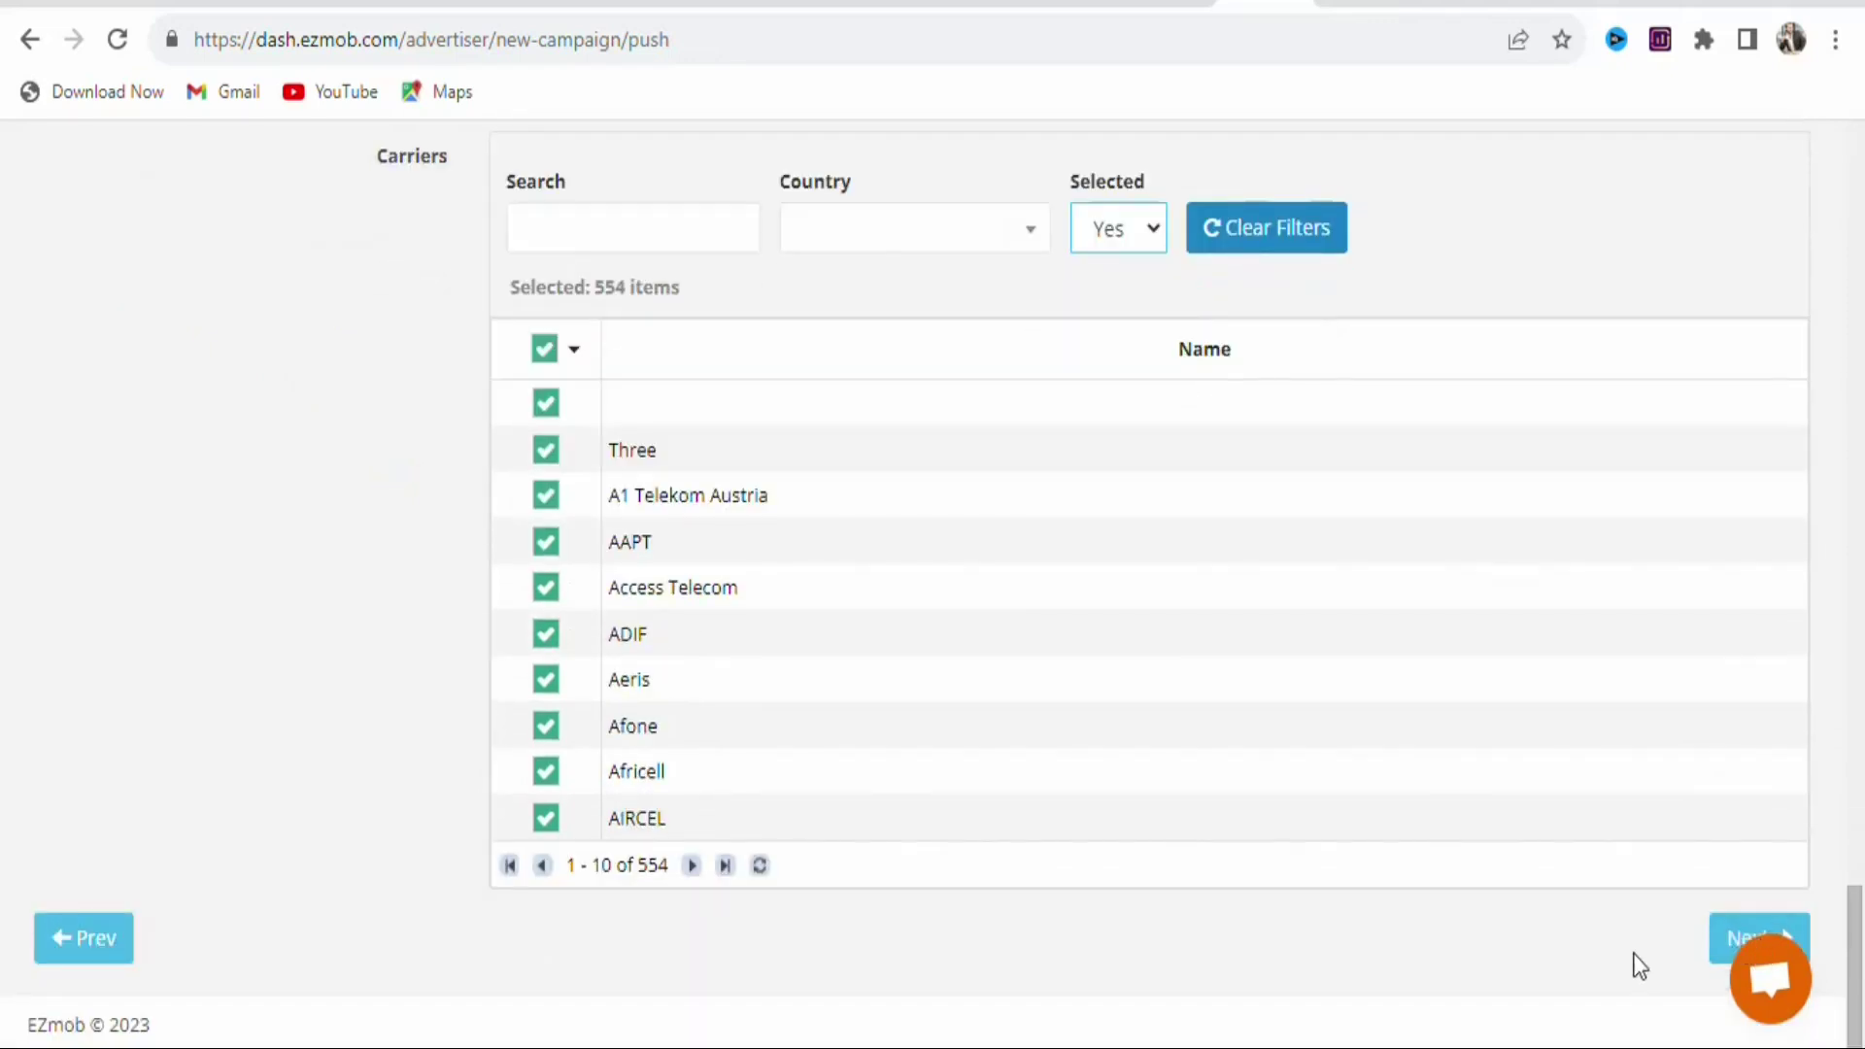
left_click(1731, 937)
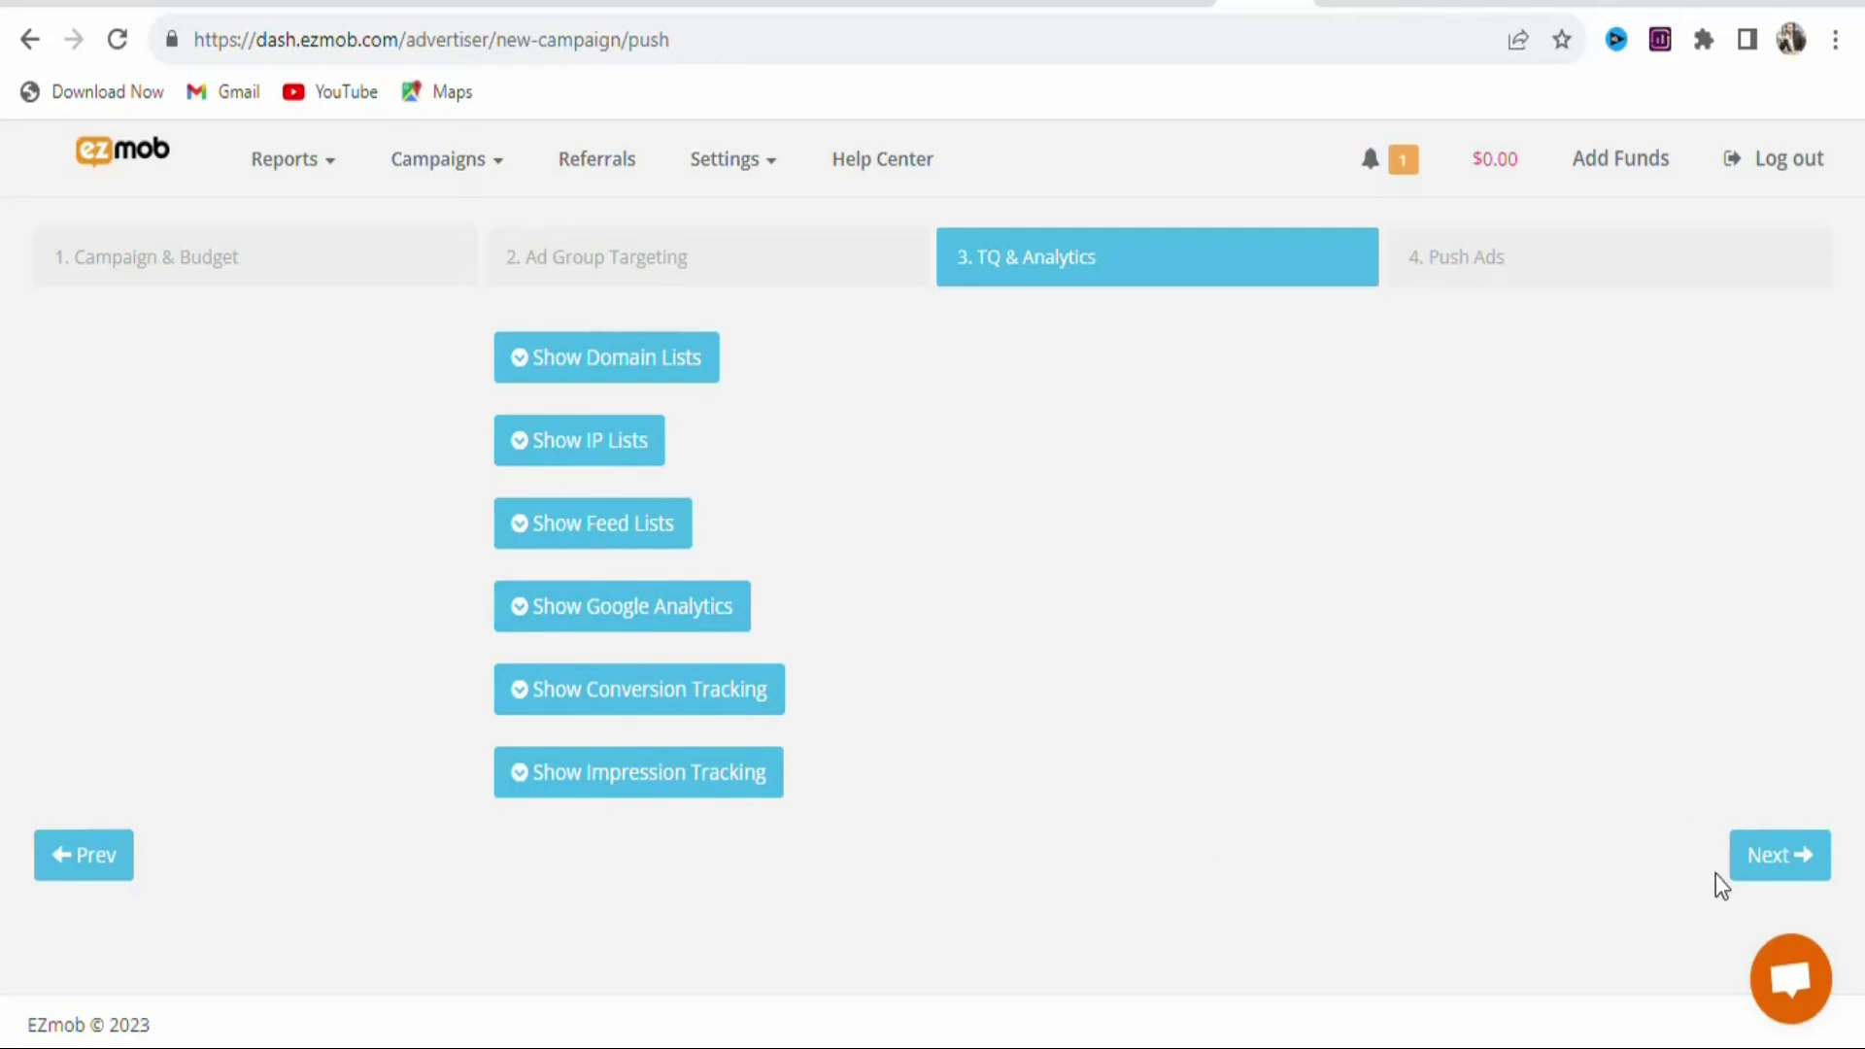
left_click(1760, 863)
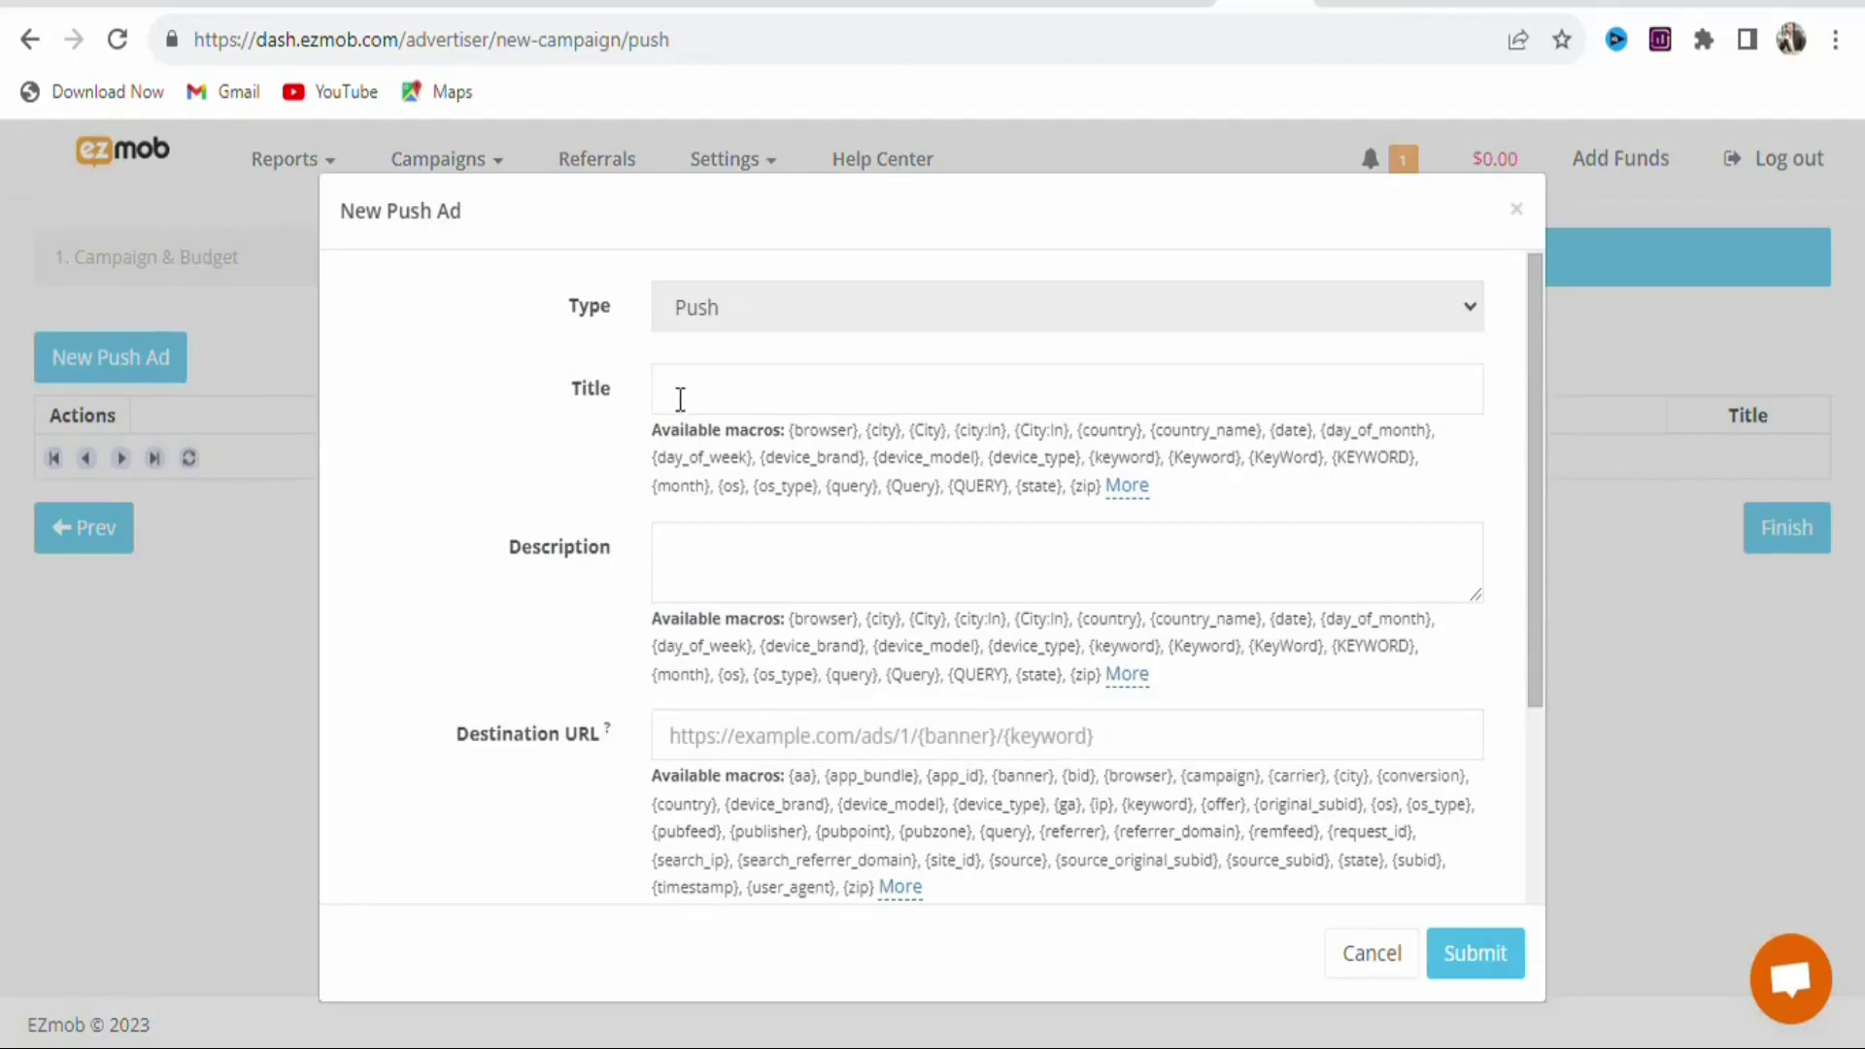
Set the new push ad's title to "Click here to Win a giveaway".
left_click(614, 393)
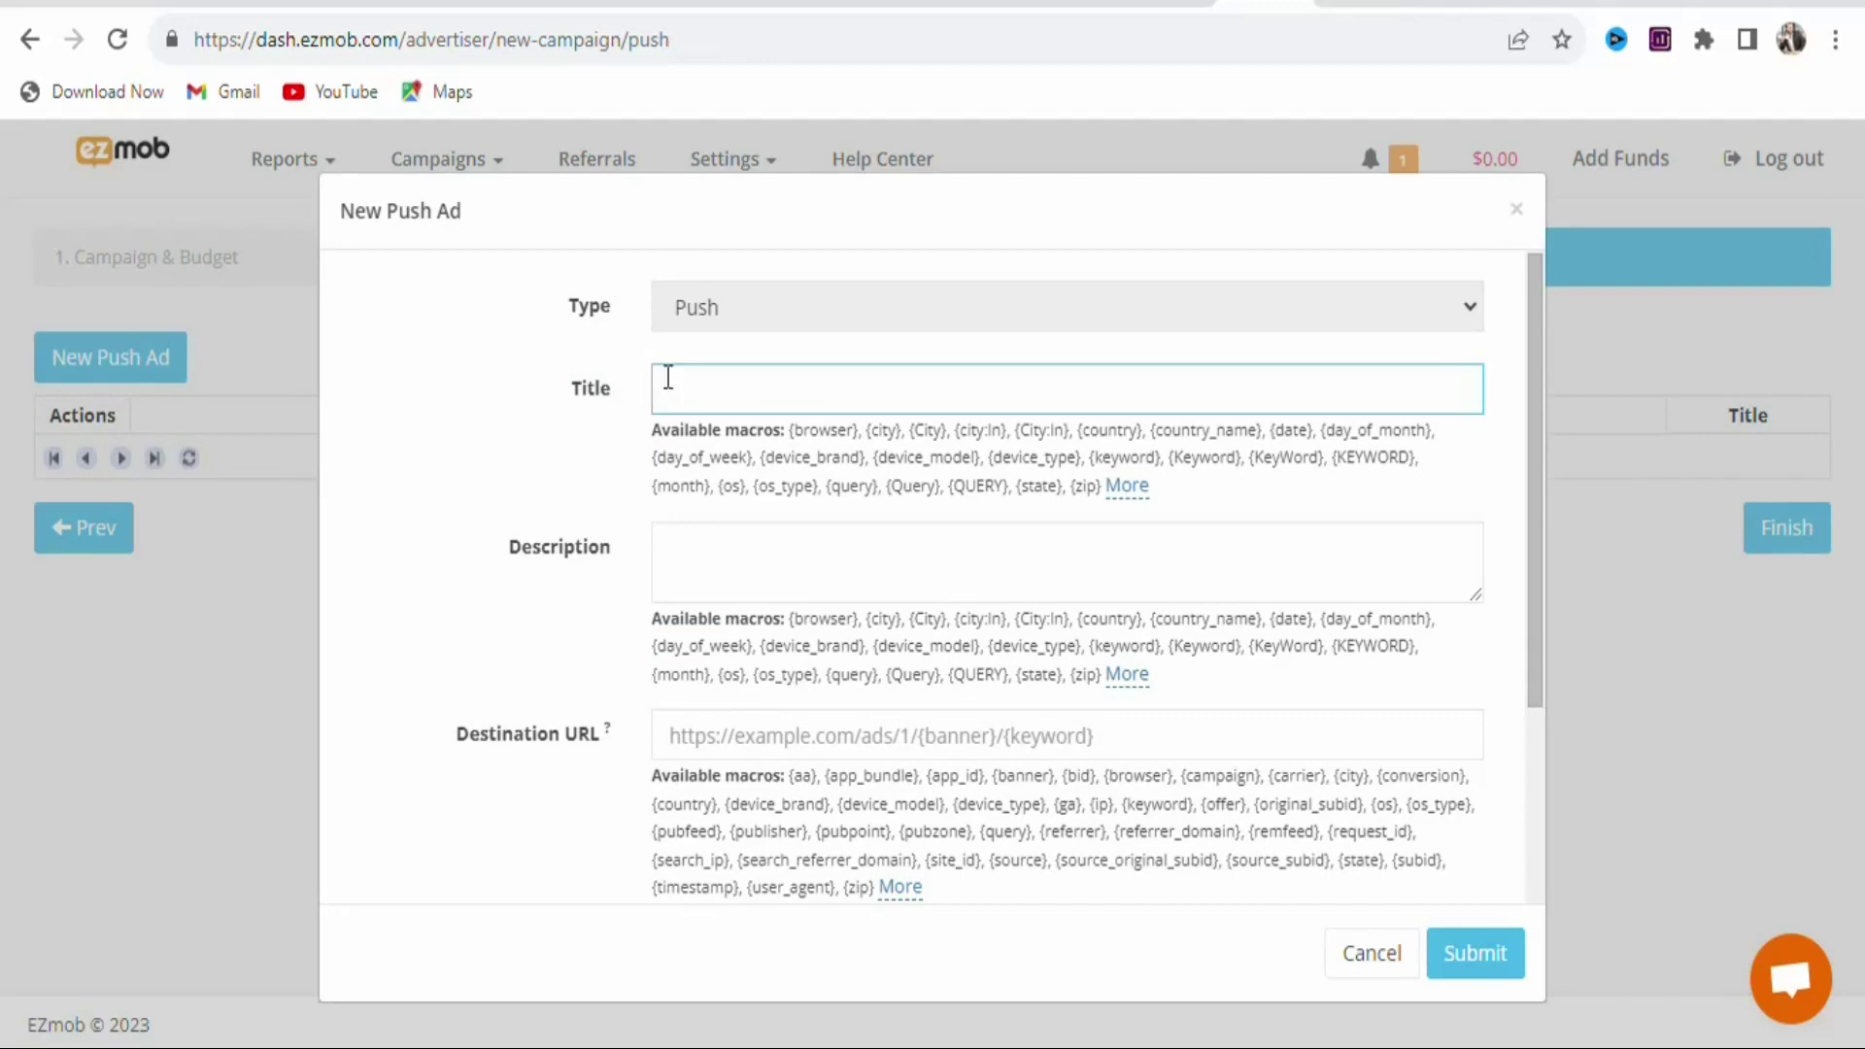
type("Click here to")
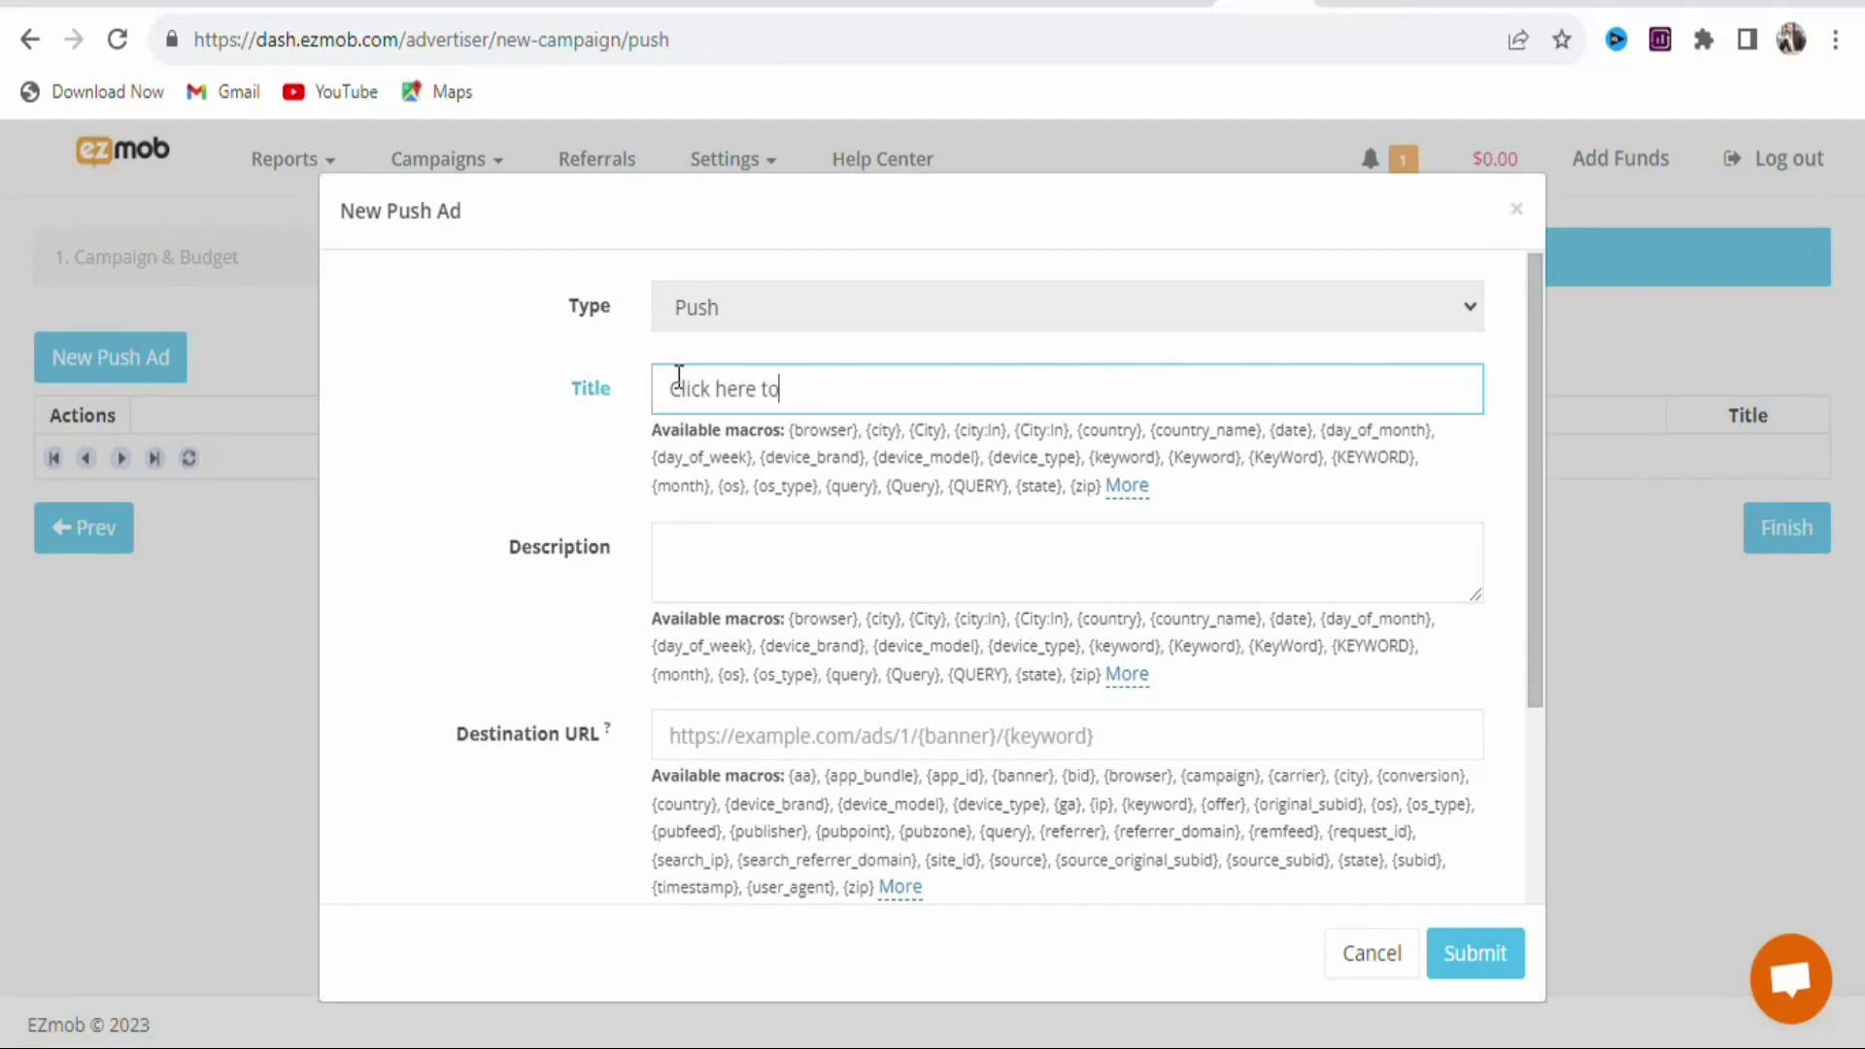
type(" Win a giveaway")
left_click(669, 547)
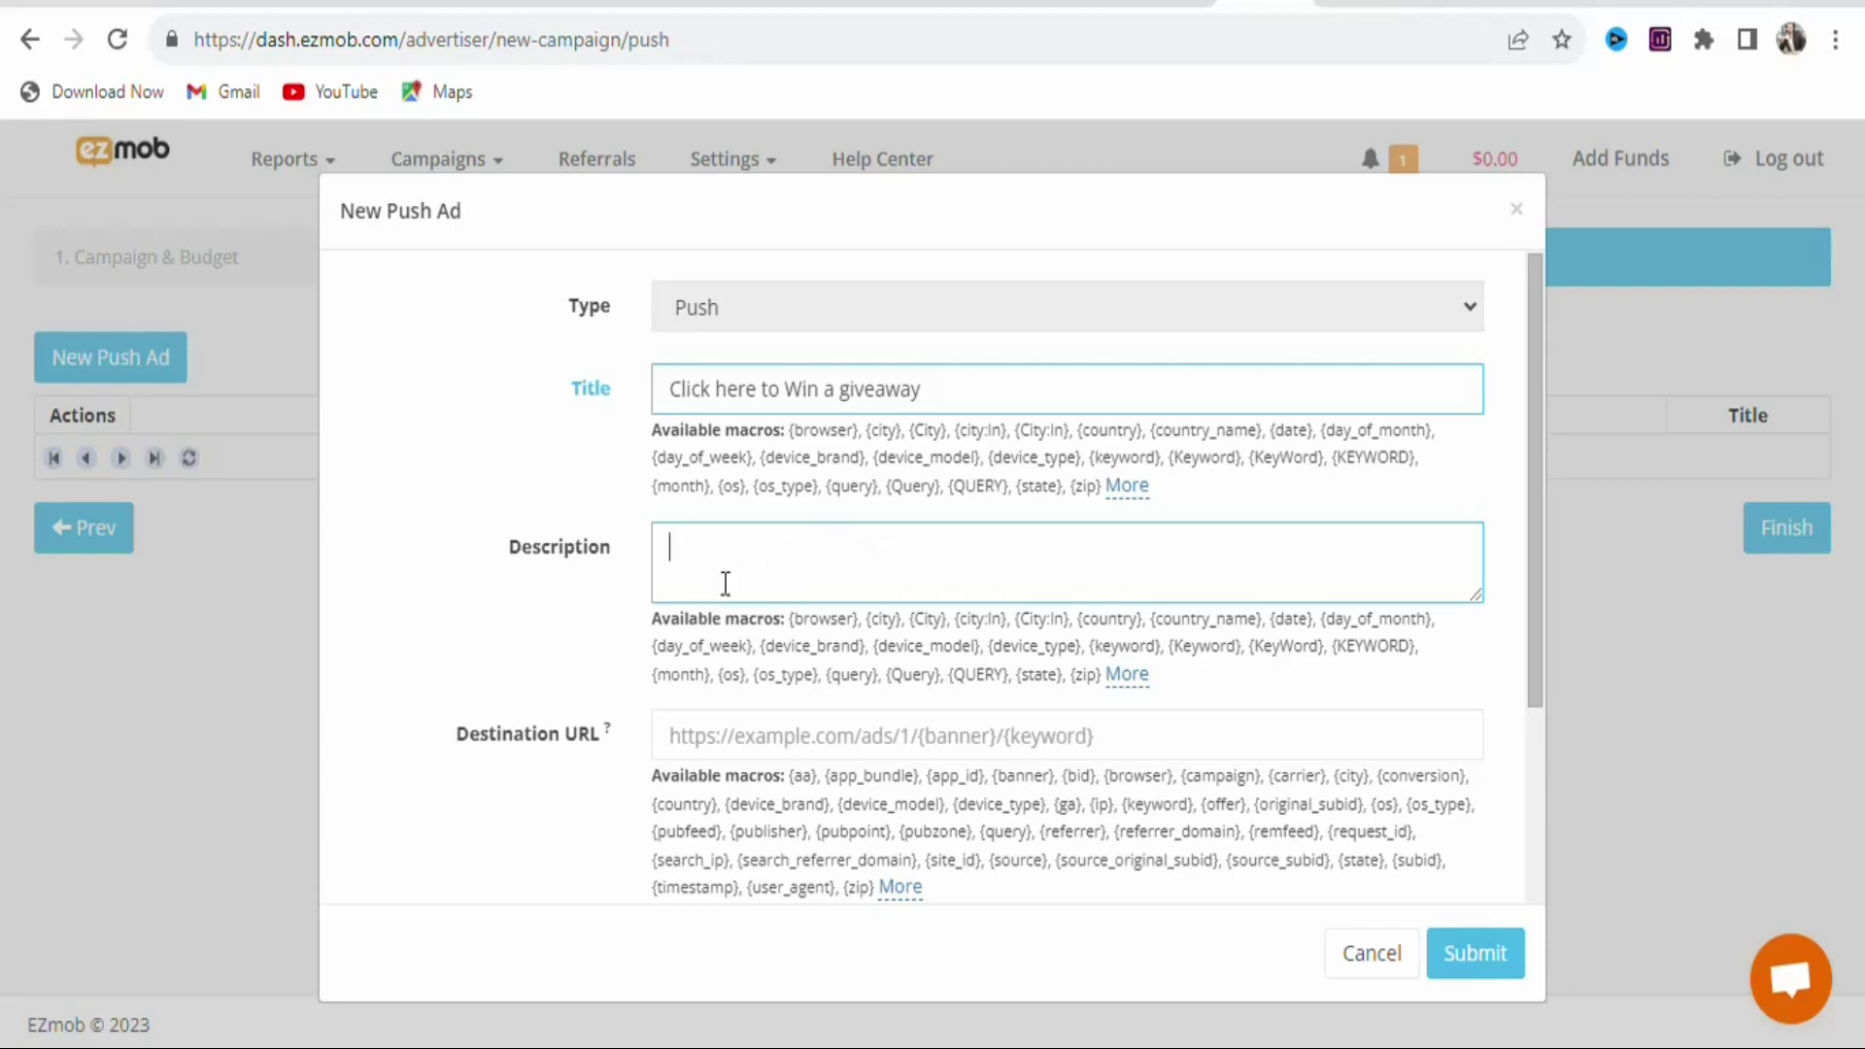
type("Enter your mobile number to stand the chance of winning a giveaway!")
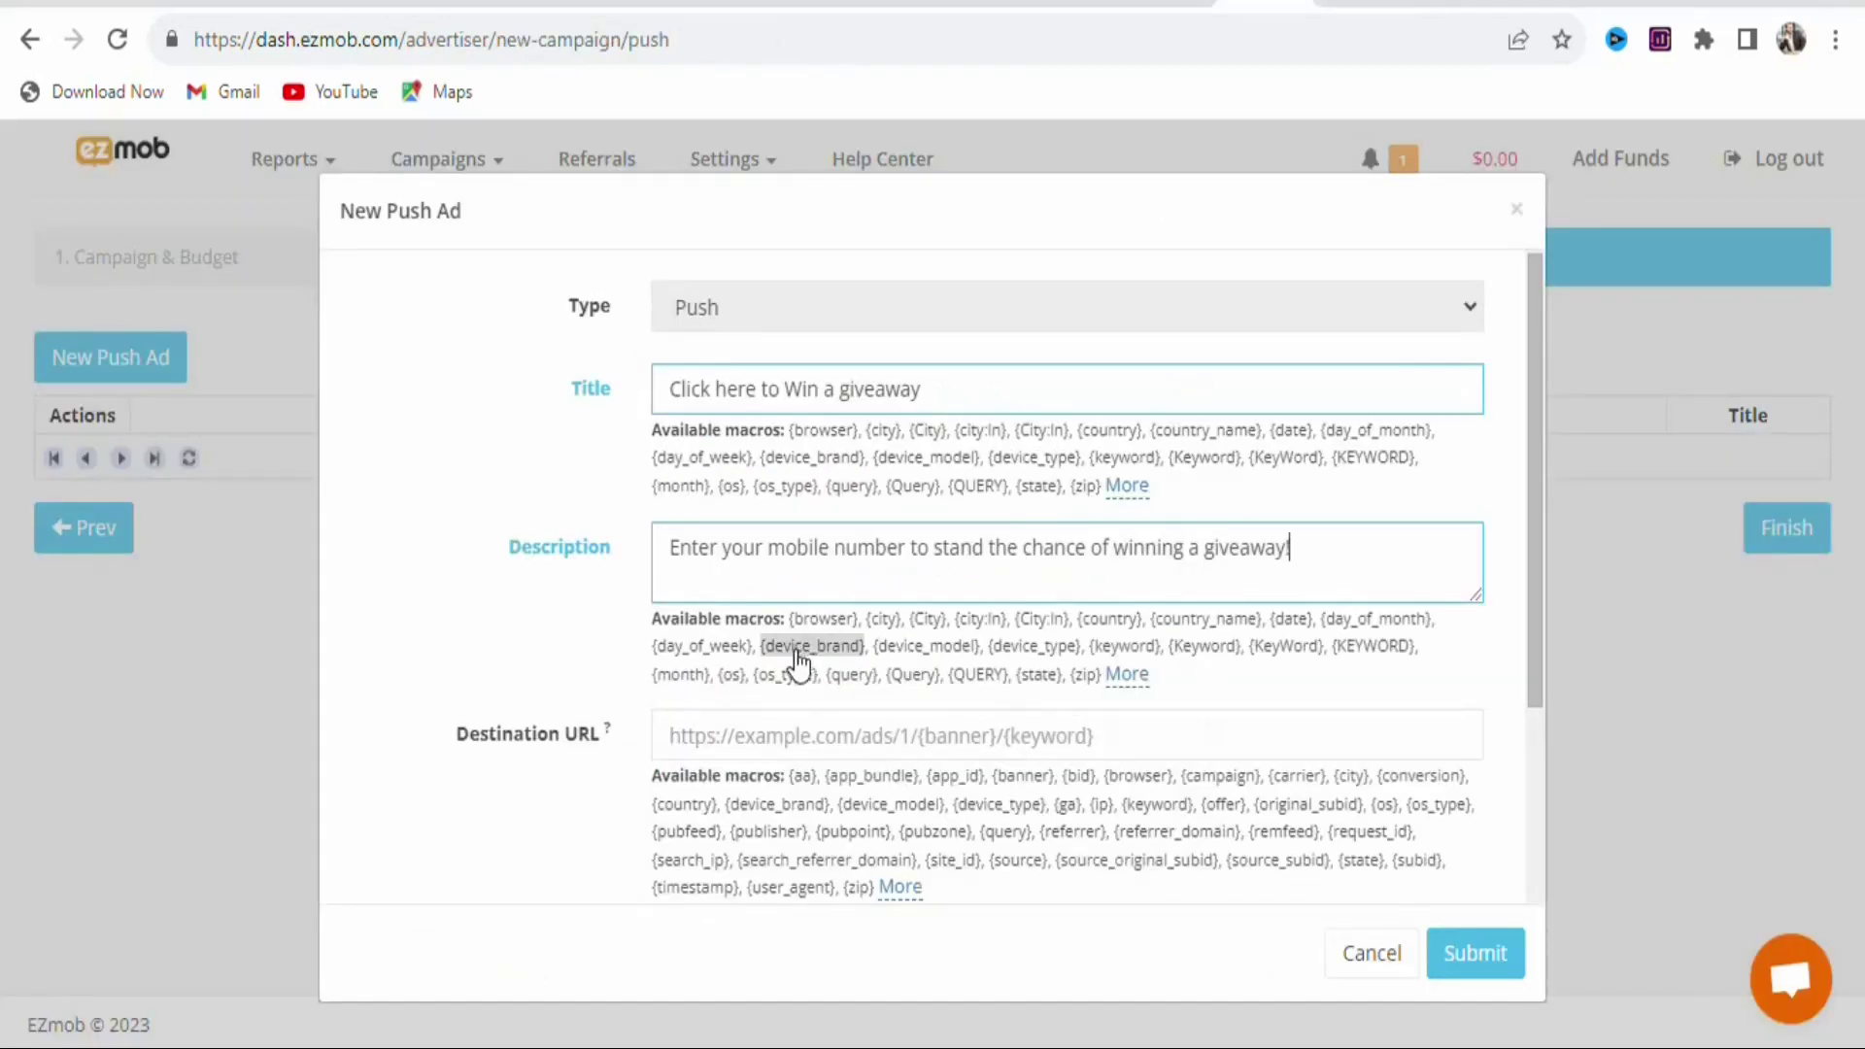
left_click(755, 713)
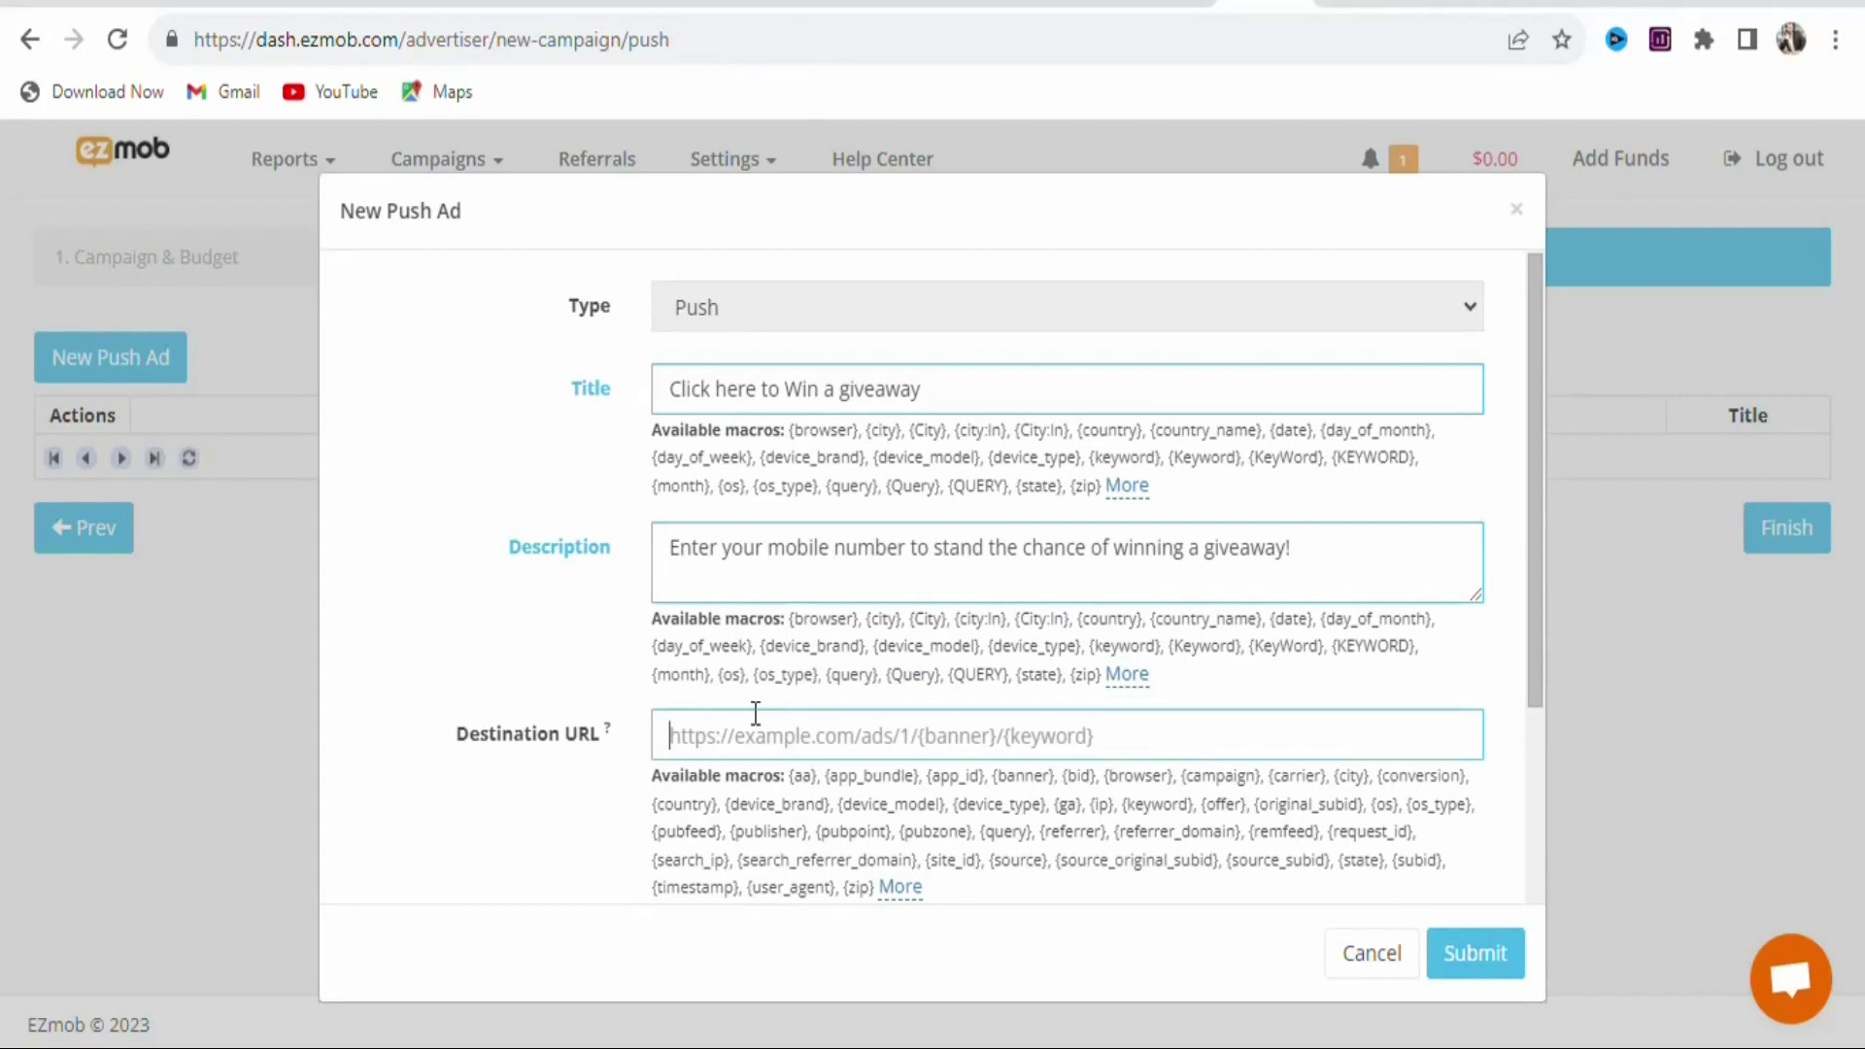
type("https://shor.by/x169")
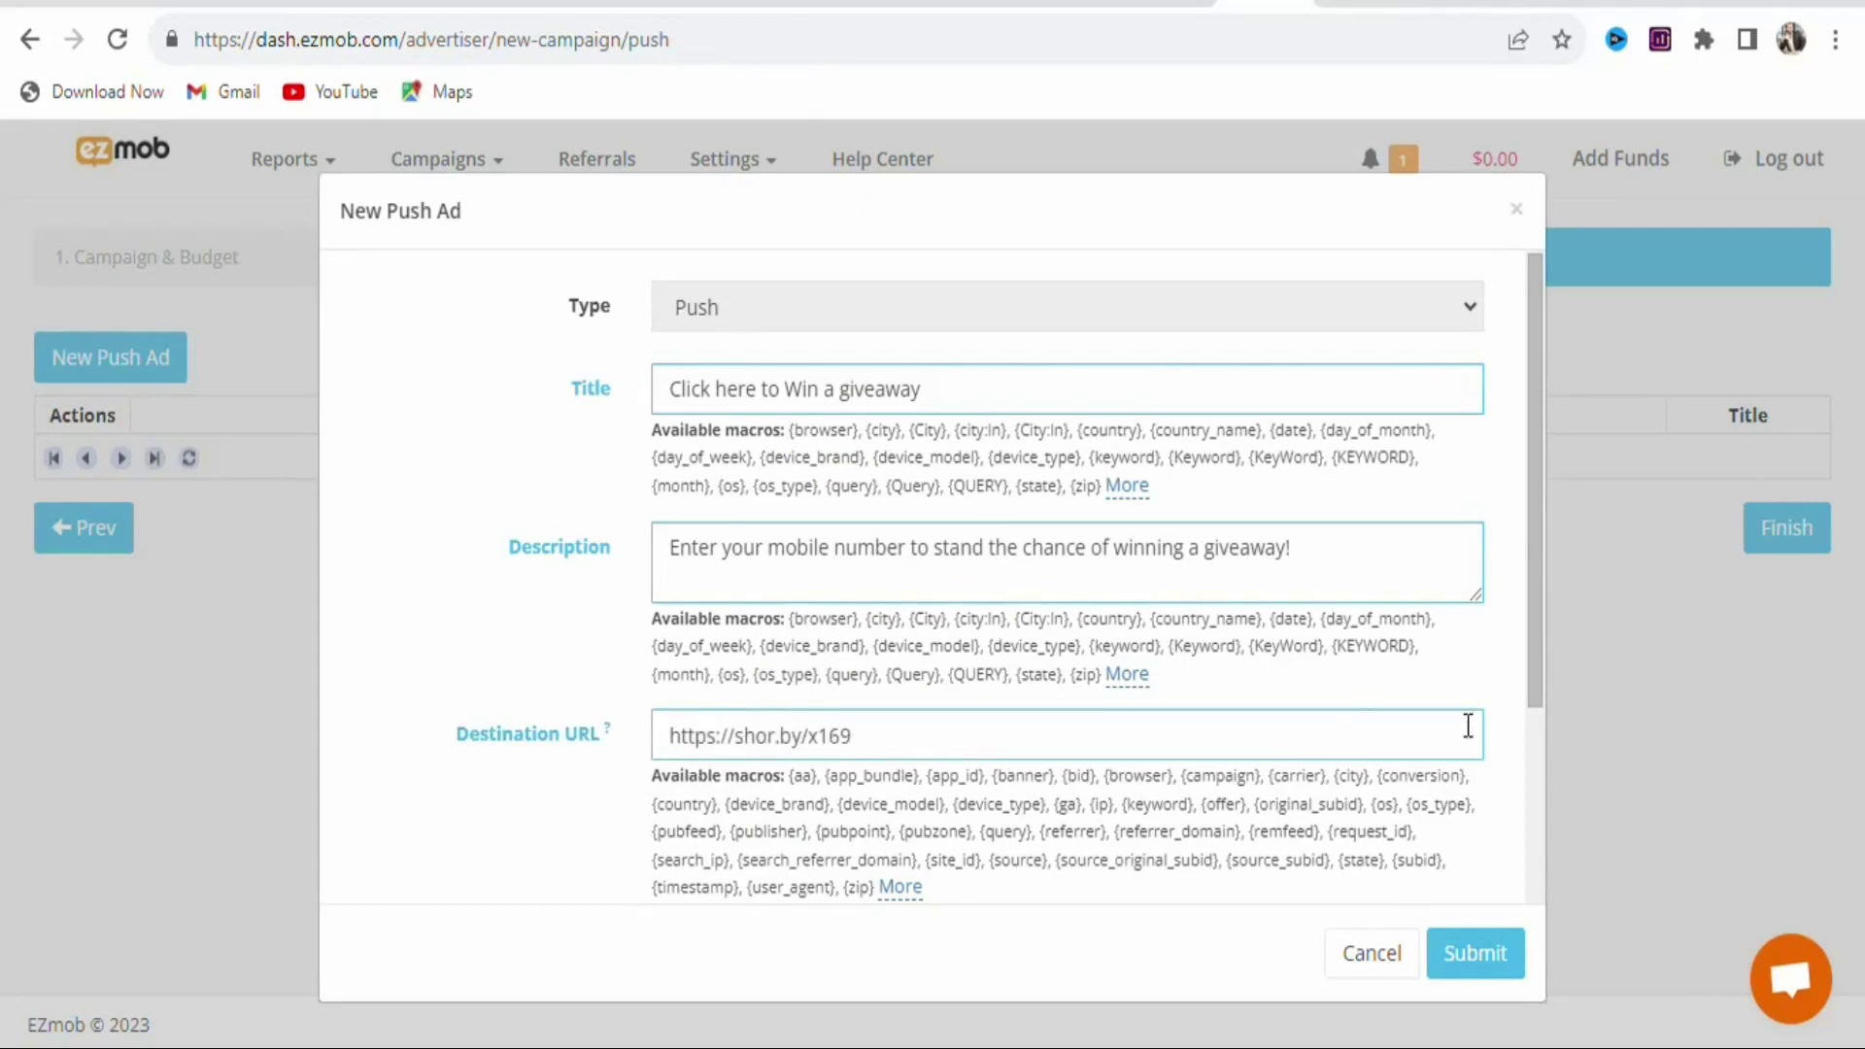
Switch to CPAGrip, view the New Zealand "Grab Your iPhone 14 Now!" offer and save its preview image as a PNG in Downloads.
left_click_drag(1530, 621, 1536, 784)
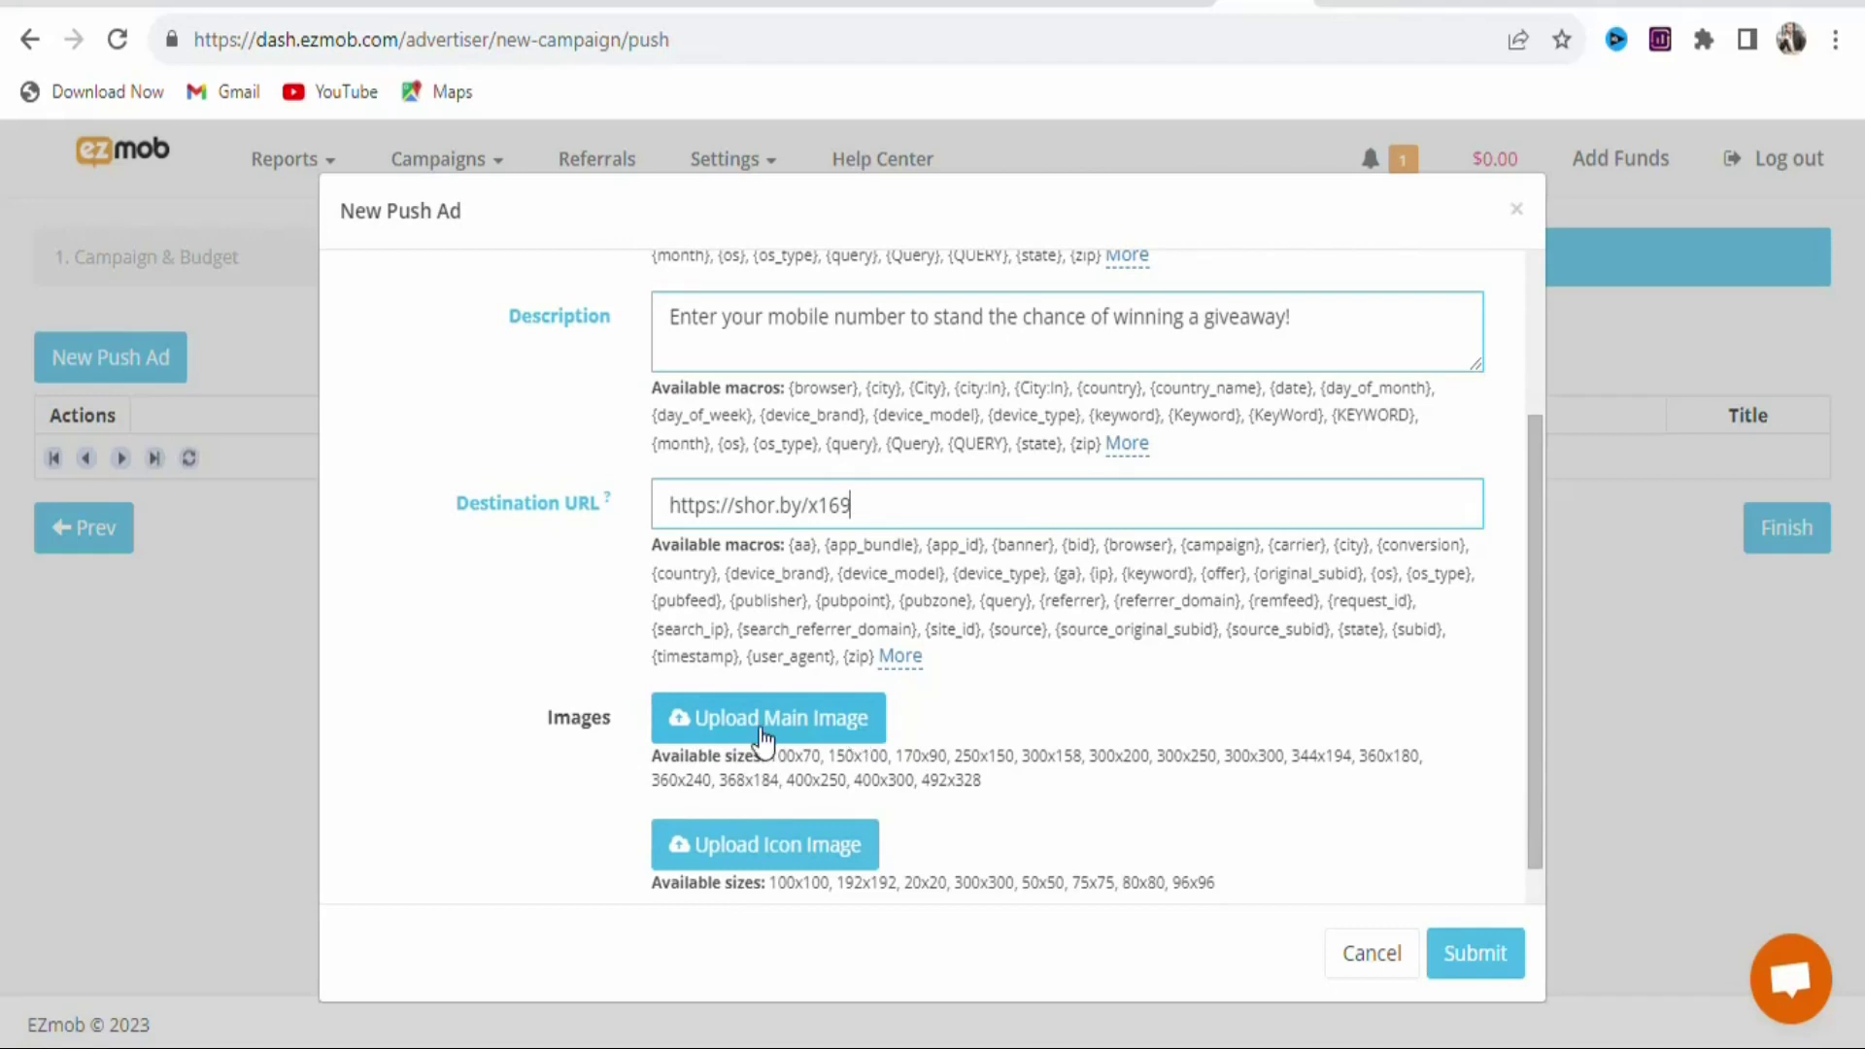
key("ctrl+Tab")
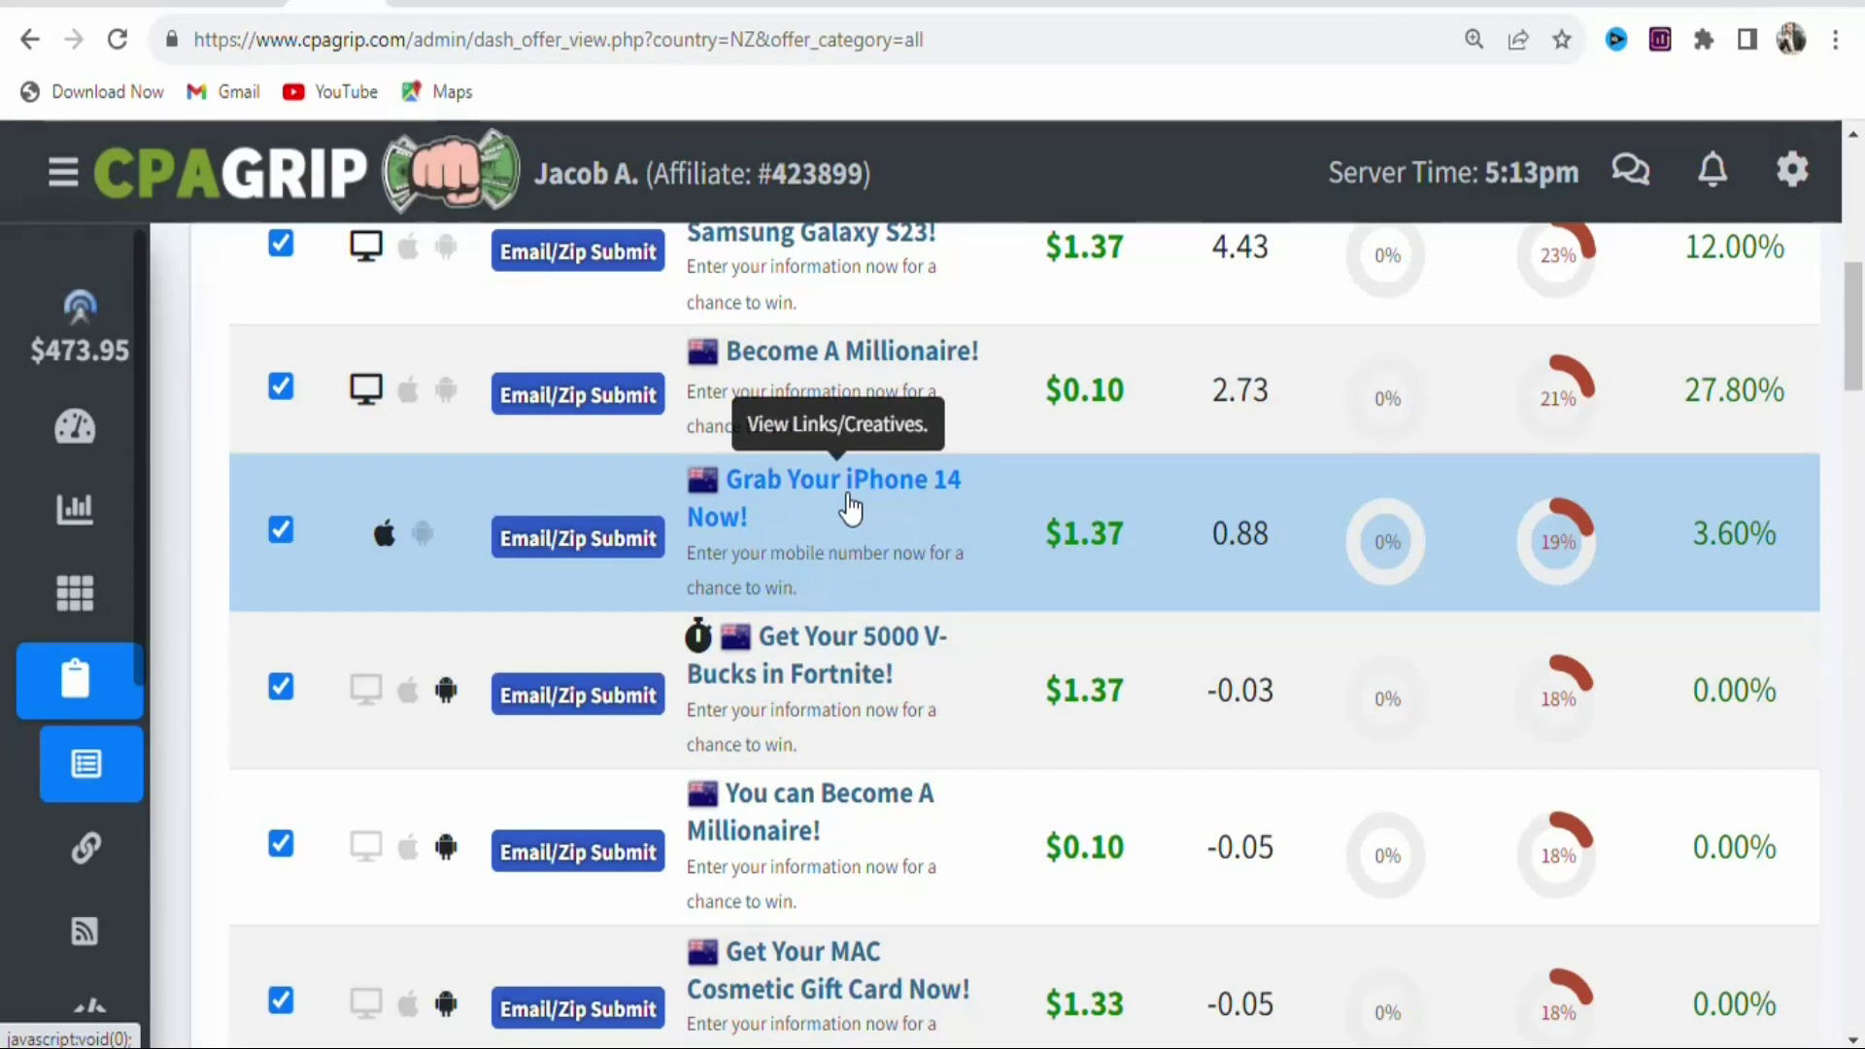
left_click(1427, 12)
left_click(814, 509)
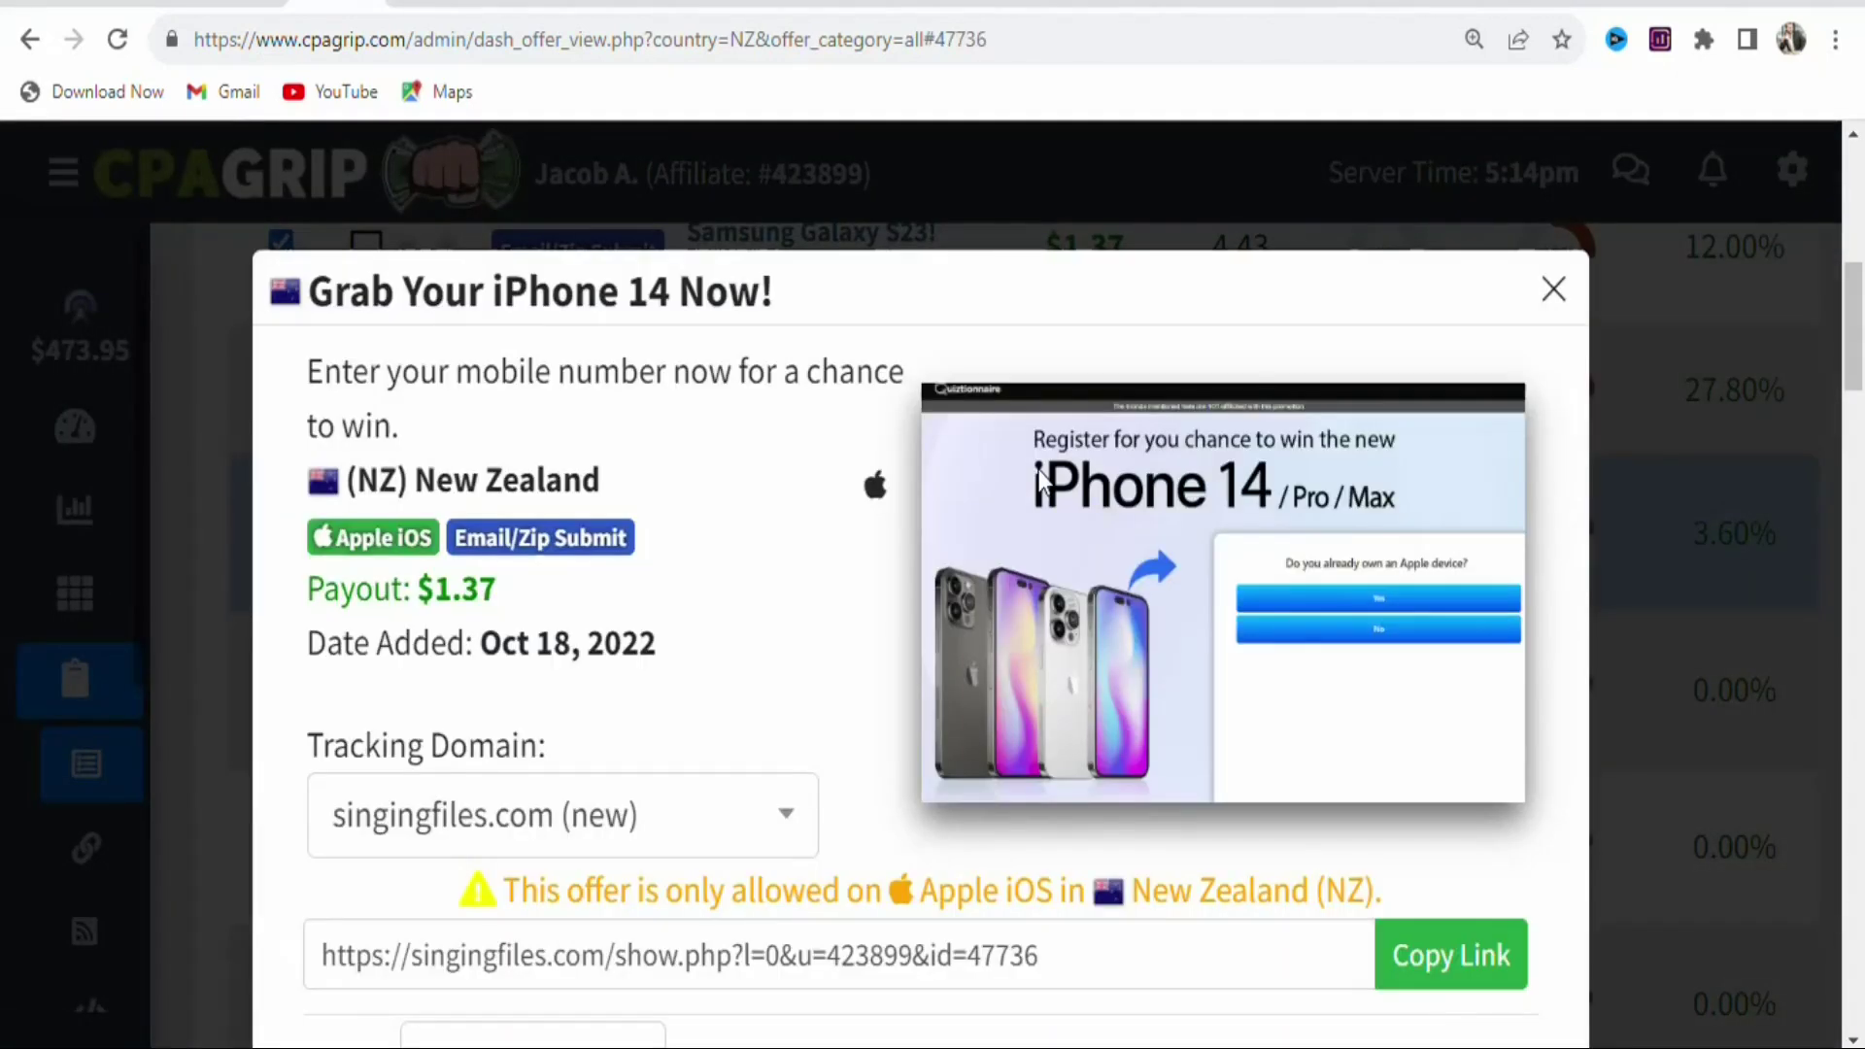
right_click(1039, 479)
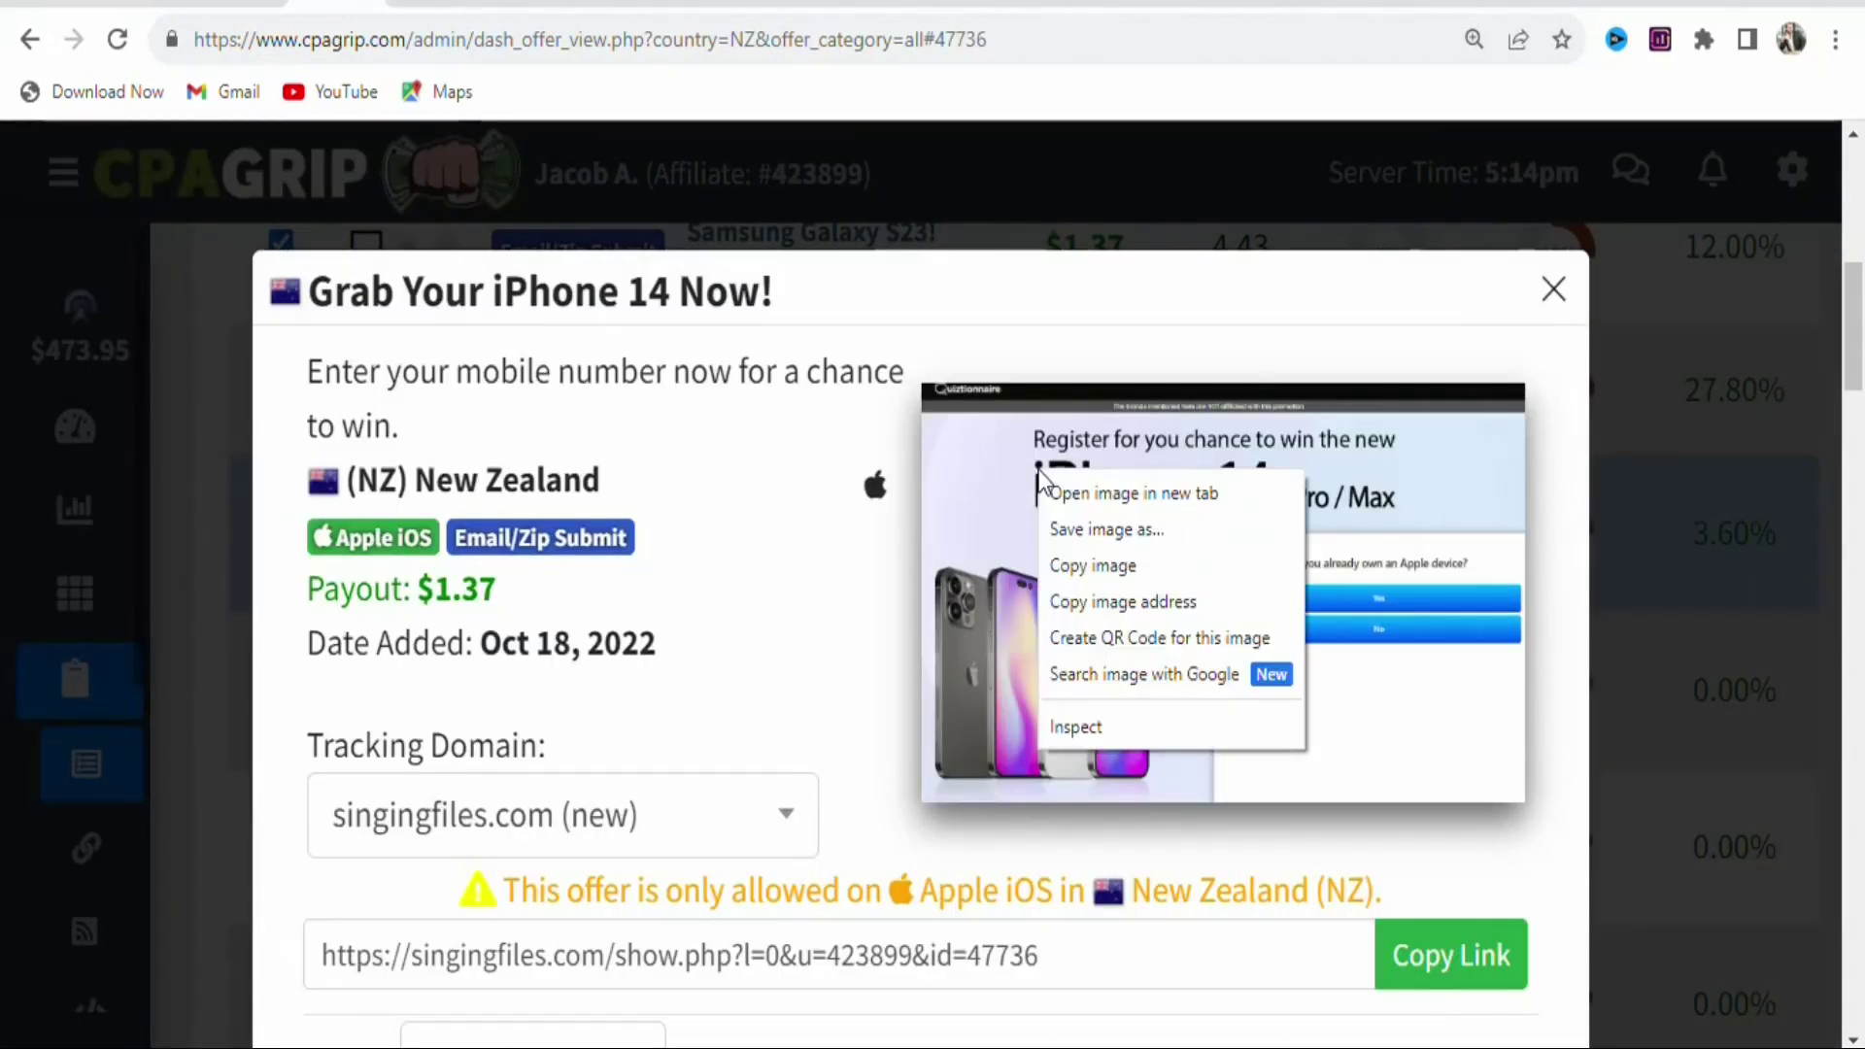
left_click(1063, 530)
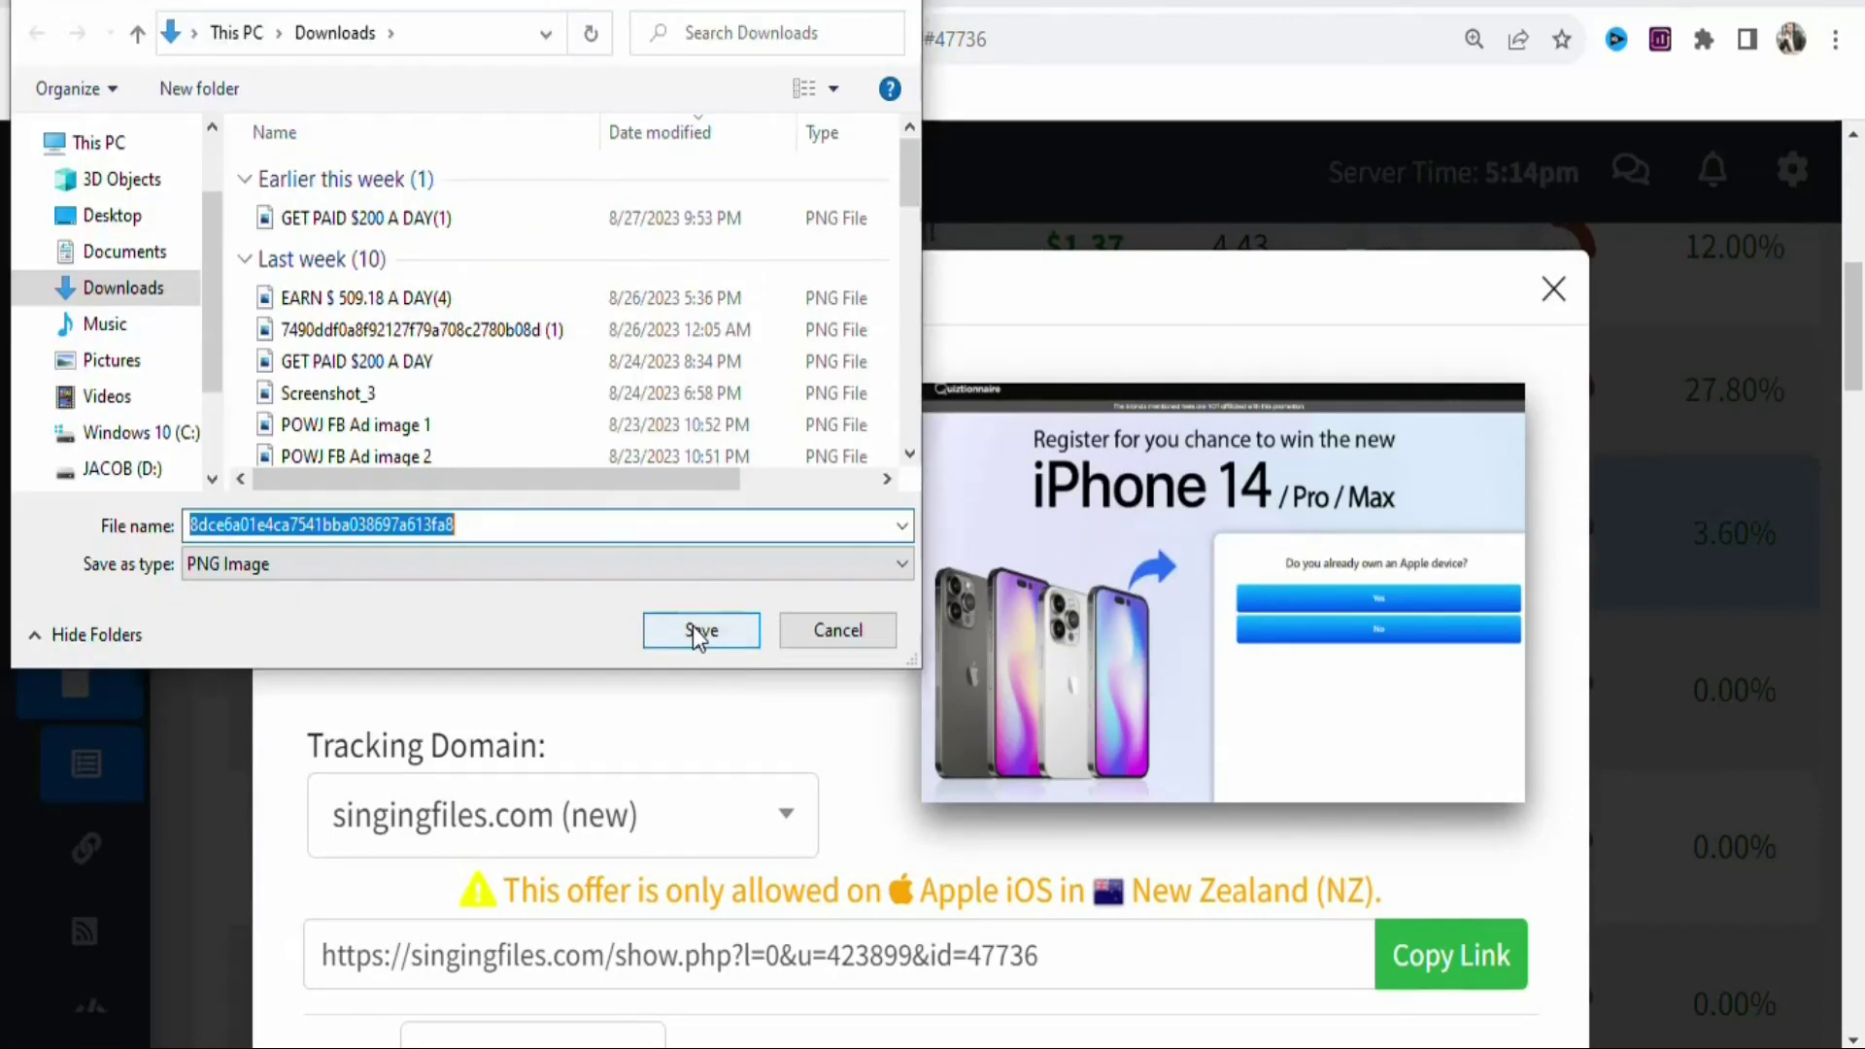
left_click(700, 631)
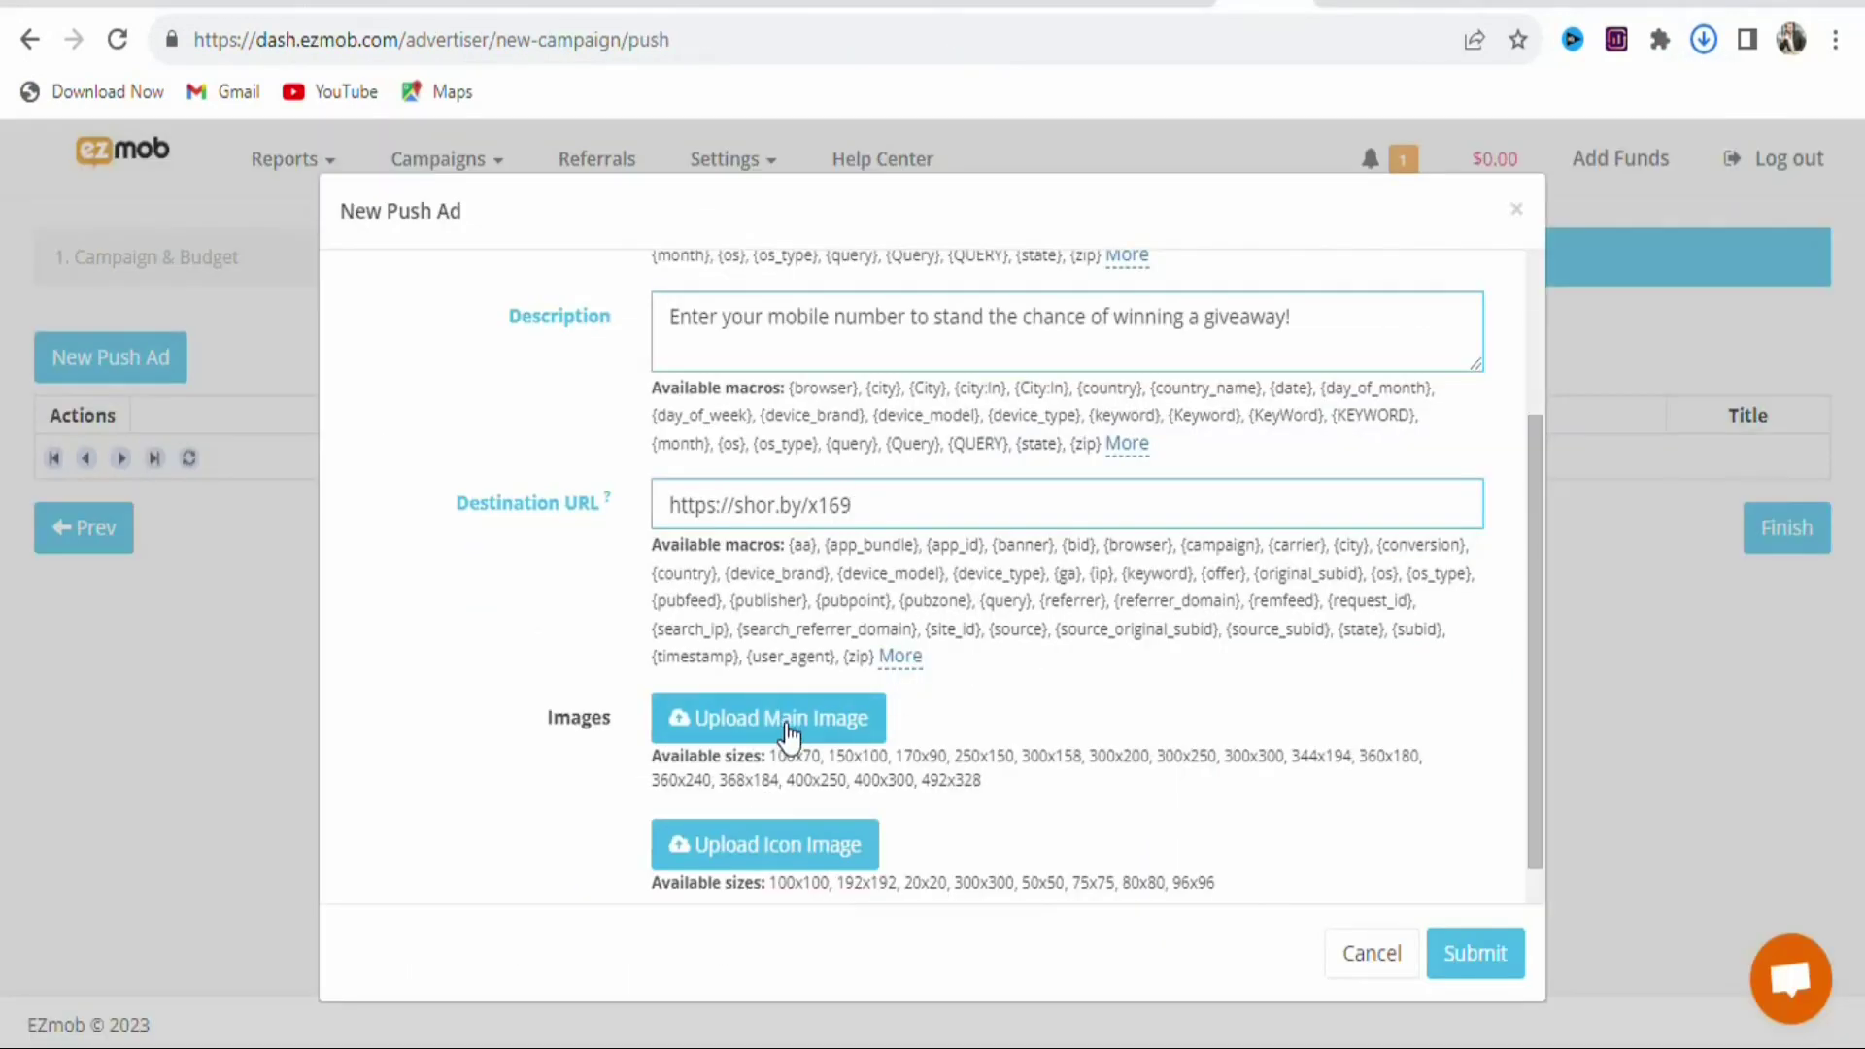
In the EZmob push ad, upload the saved 8dce6a01e4ca7541bba038697a613fa8.png as the main image.
left_click(787, 736)
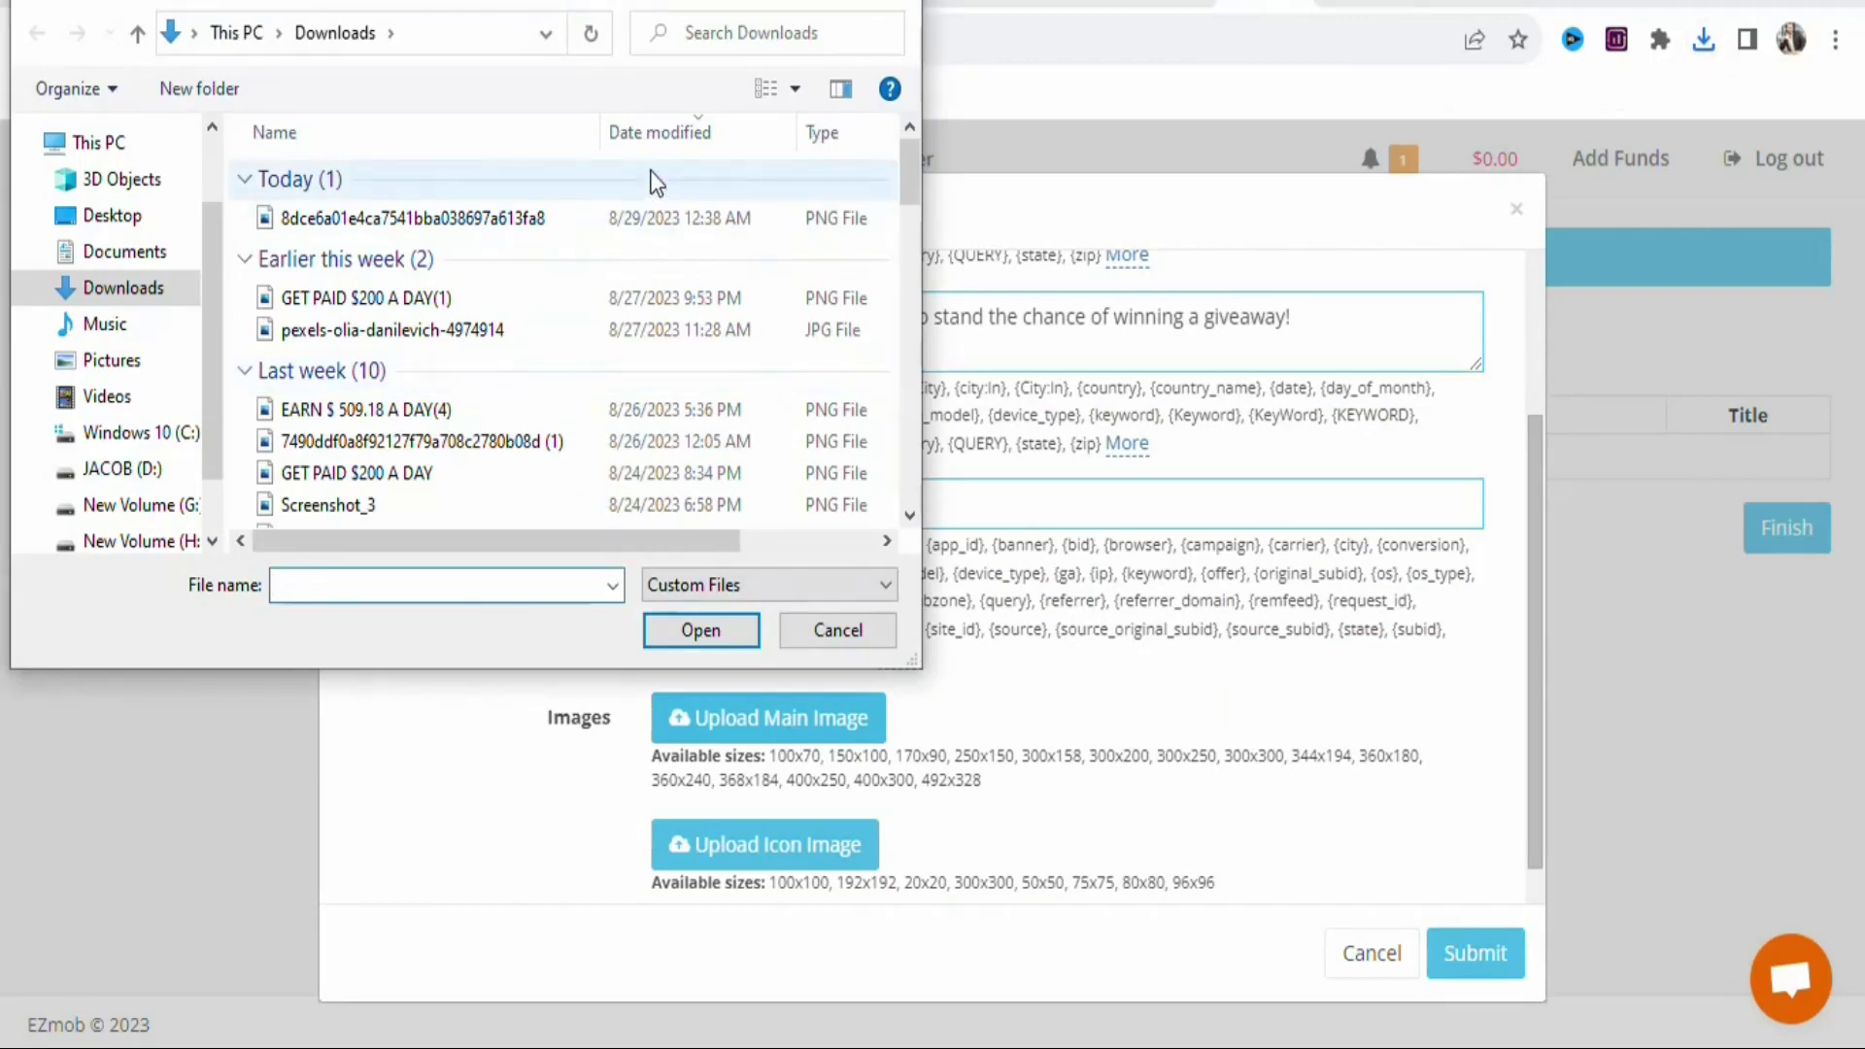
left_click(637, 217)
left_click(719, 632)
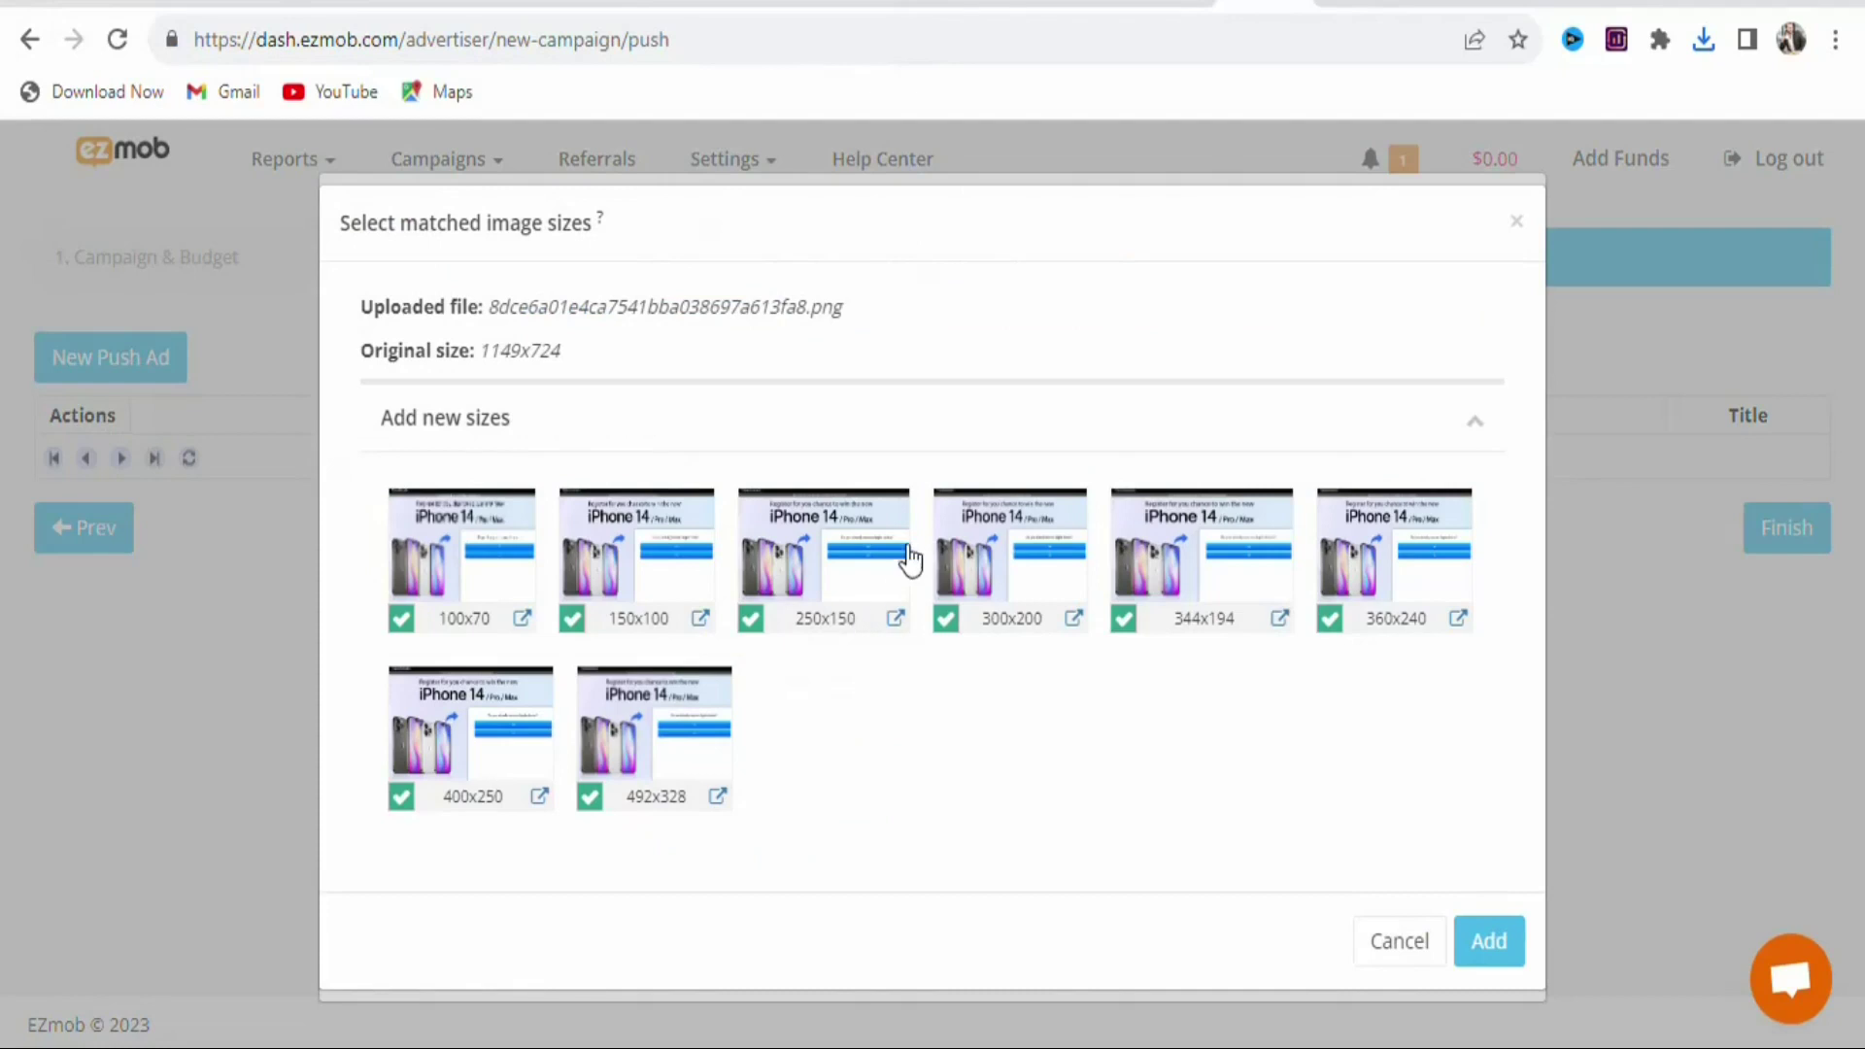
Keep only the 100x70 and 150x100 sizes of the uploaded main image and add them to the ad.
left_click(752, 622)
left_click(944, 622)
left_click(1122, 627)
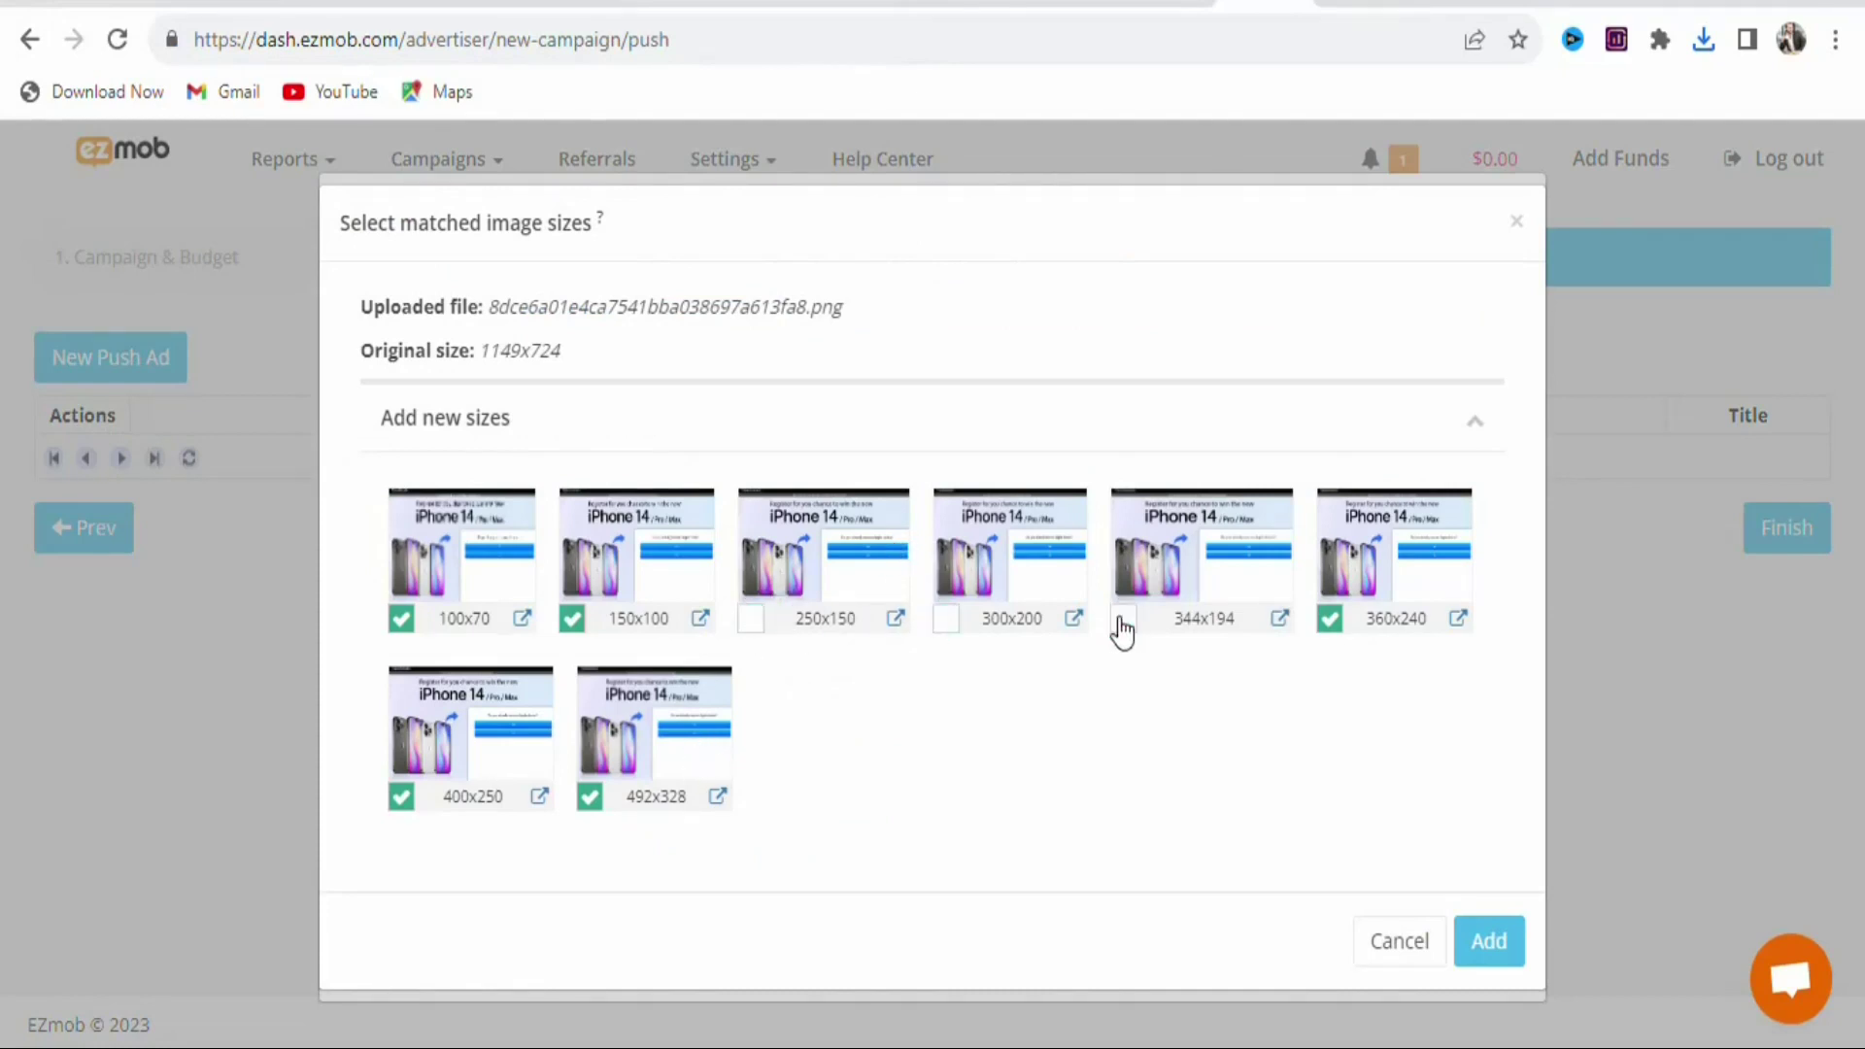
left_click(1328, 621)
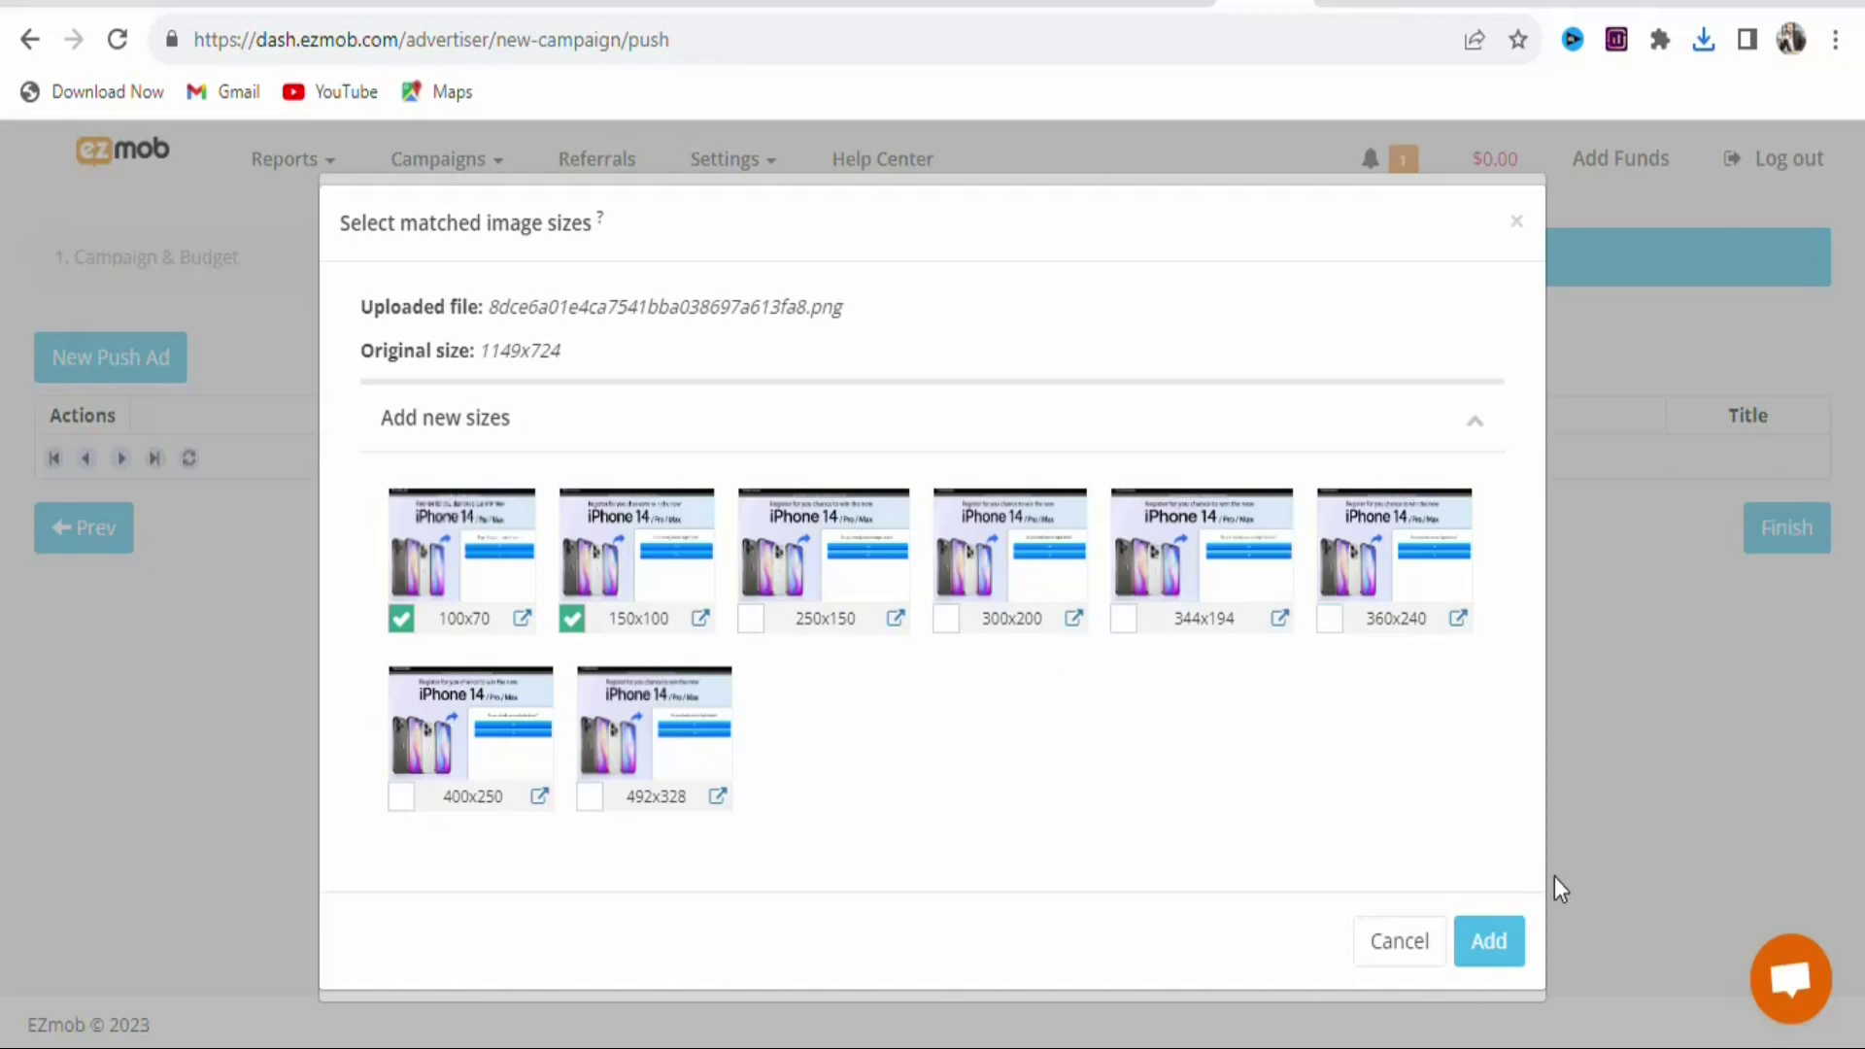
left_click(1508, 944)
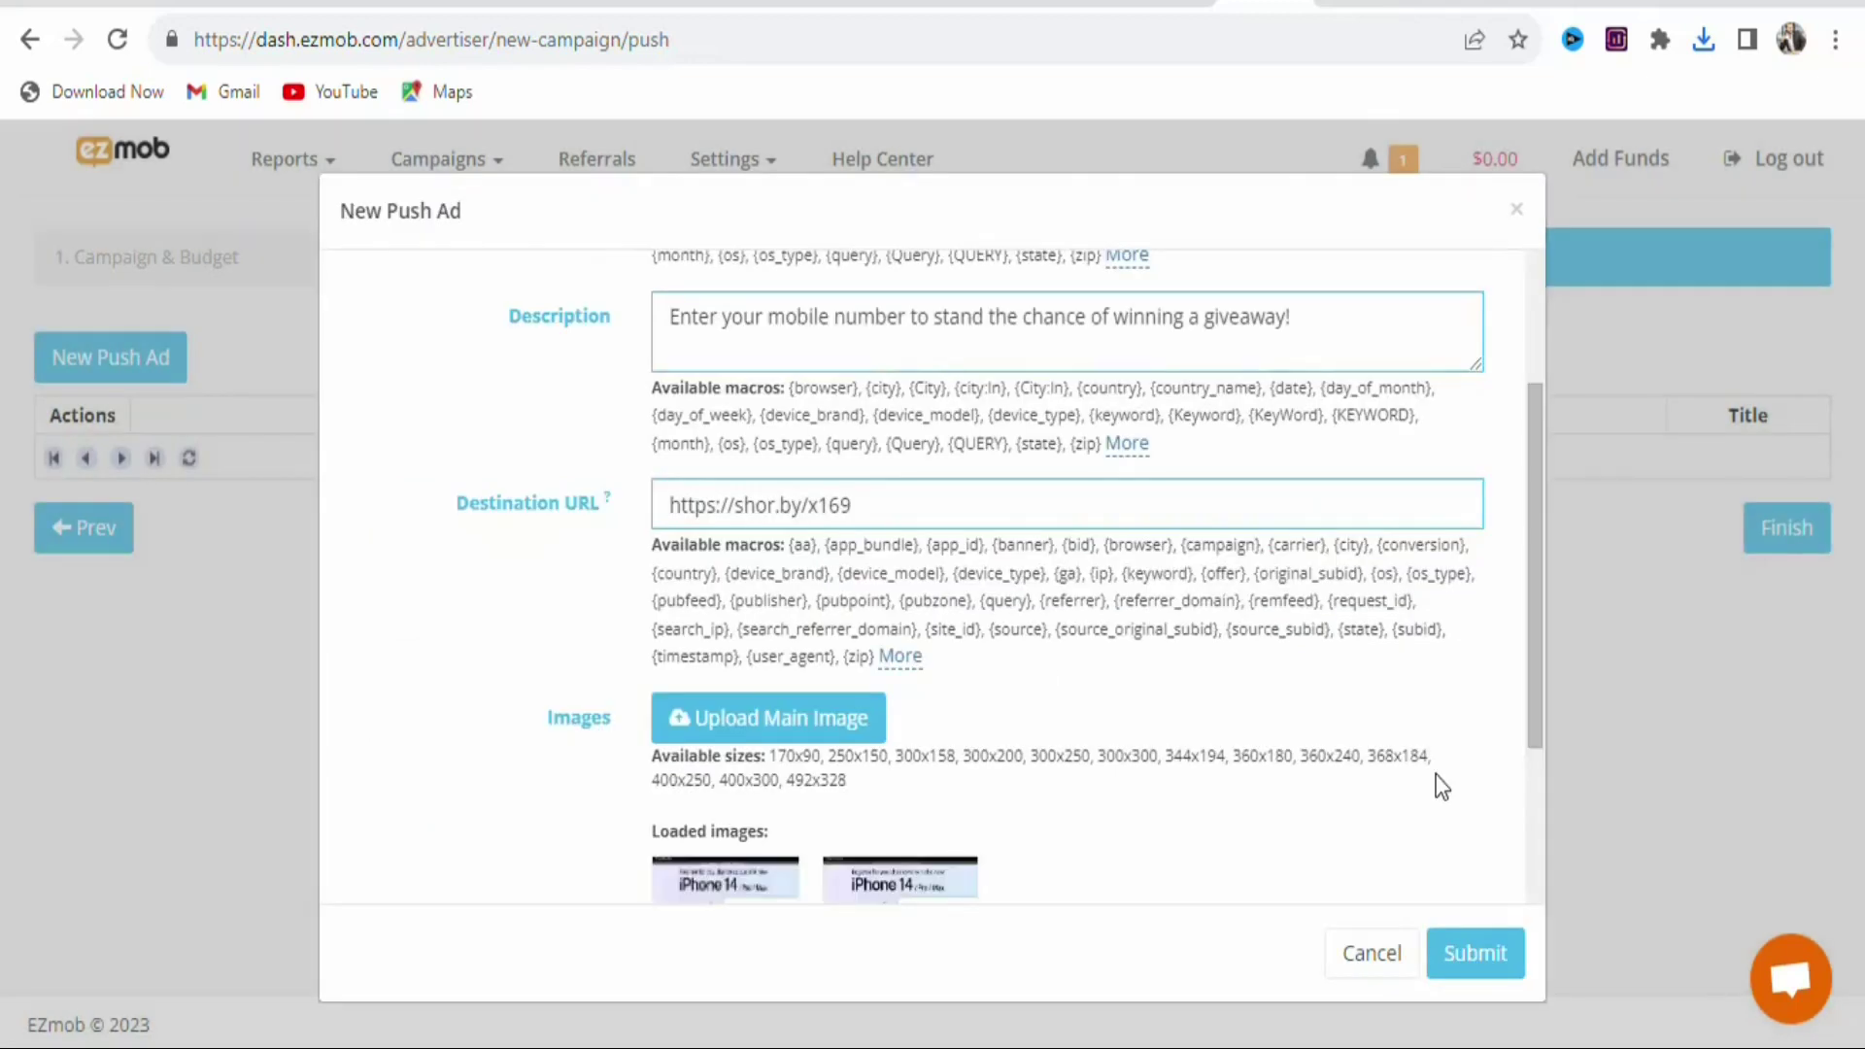
Upload the "Untitled design" PNG from Downloads as the push ad's icon image.
left_click_drag(1540, 594, 1563, 842)
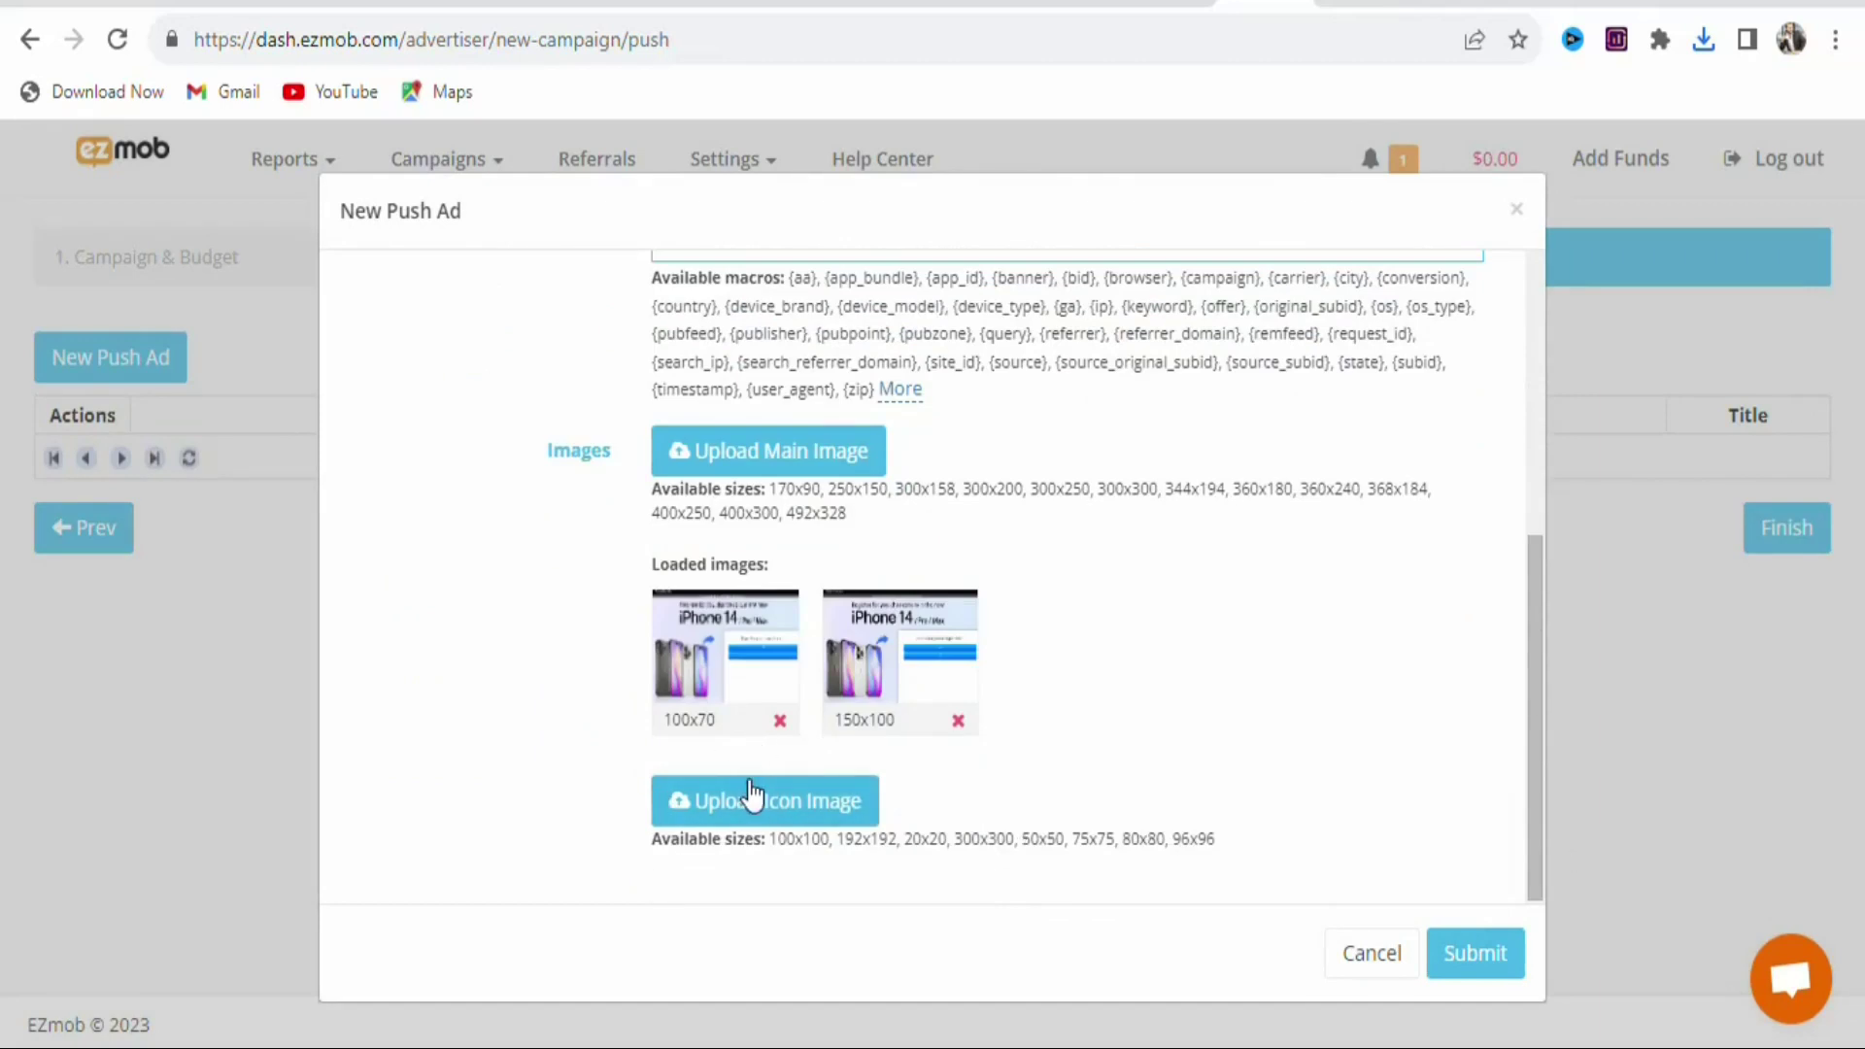
left_click(699, 823)
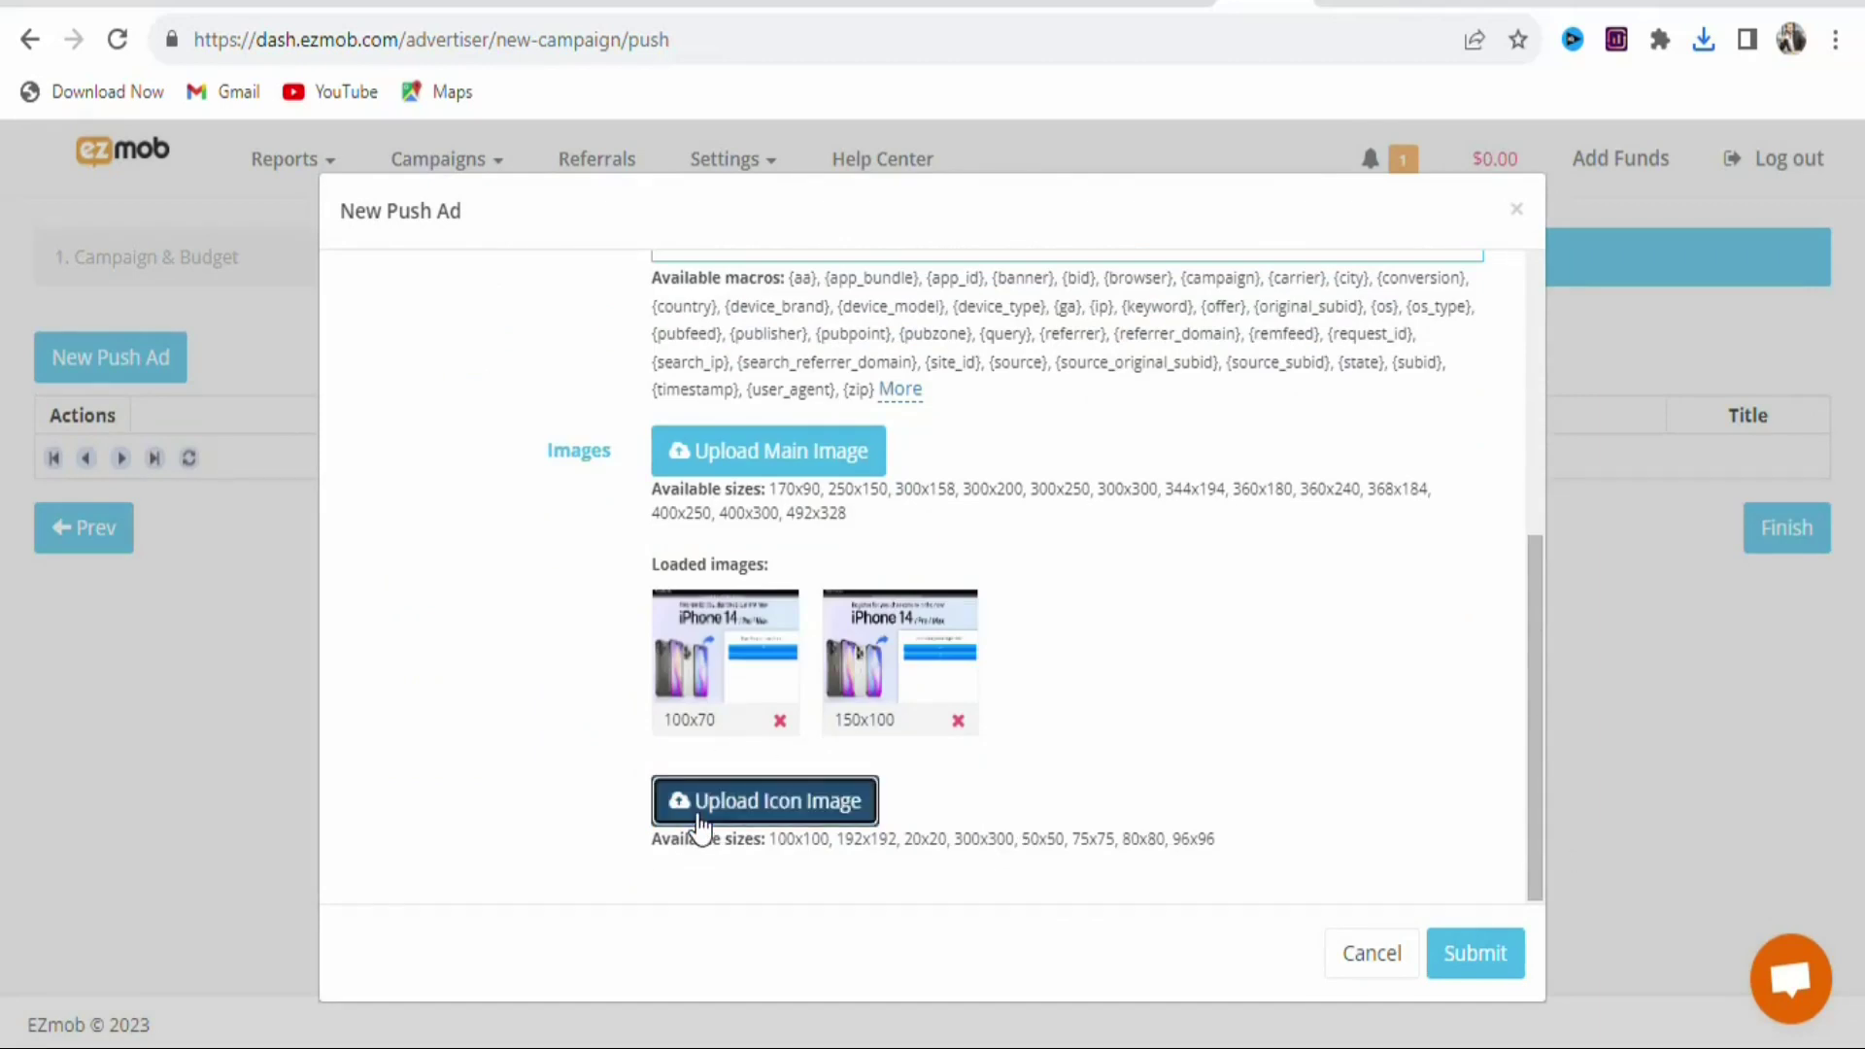
left_click_drag(907, 182, 907, 216)
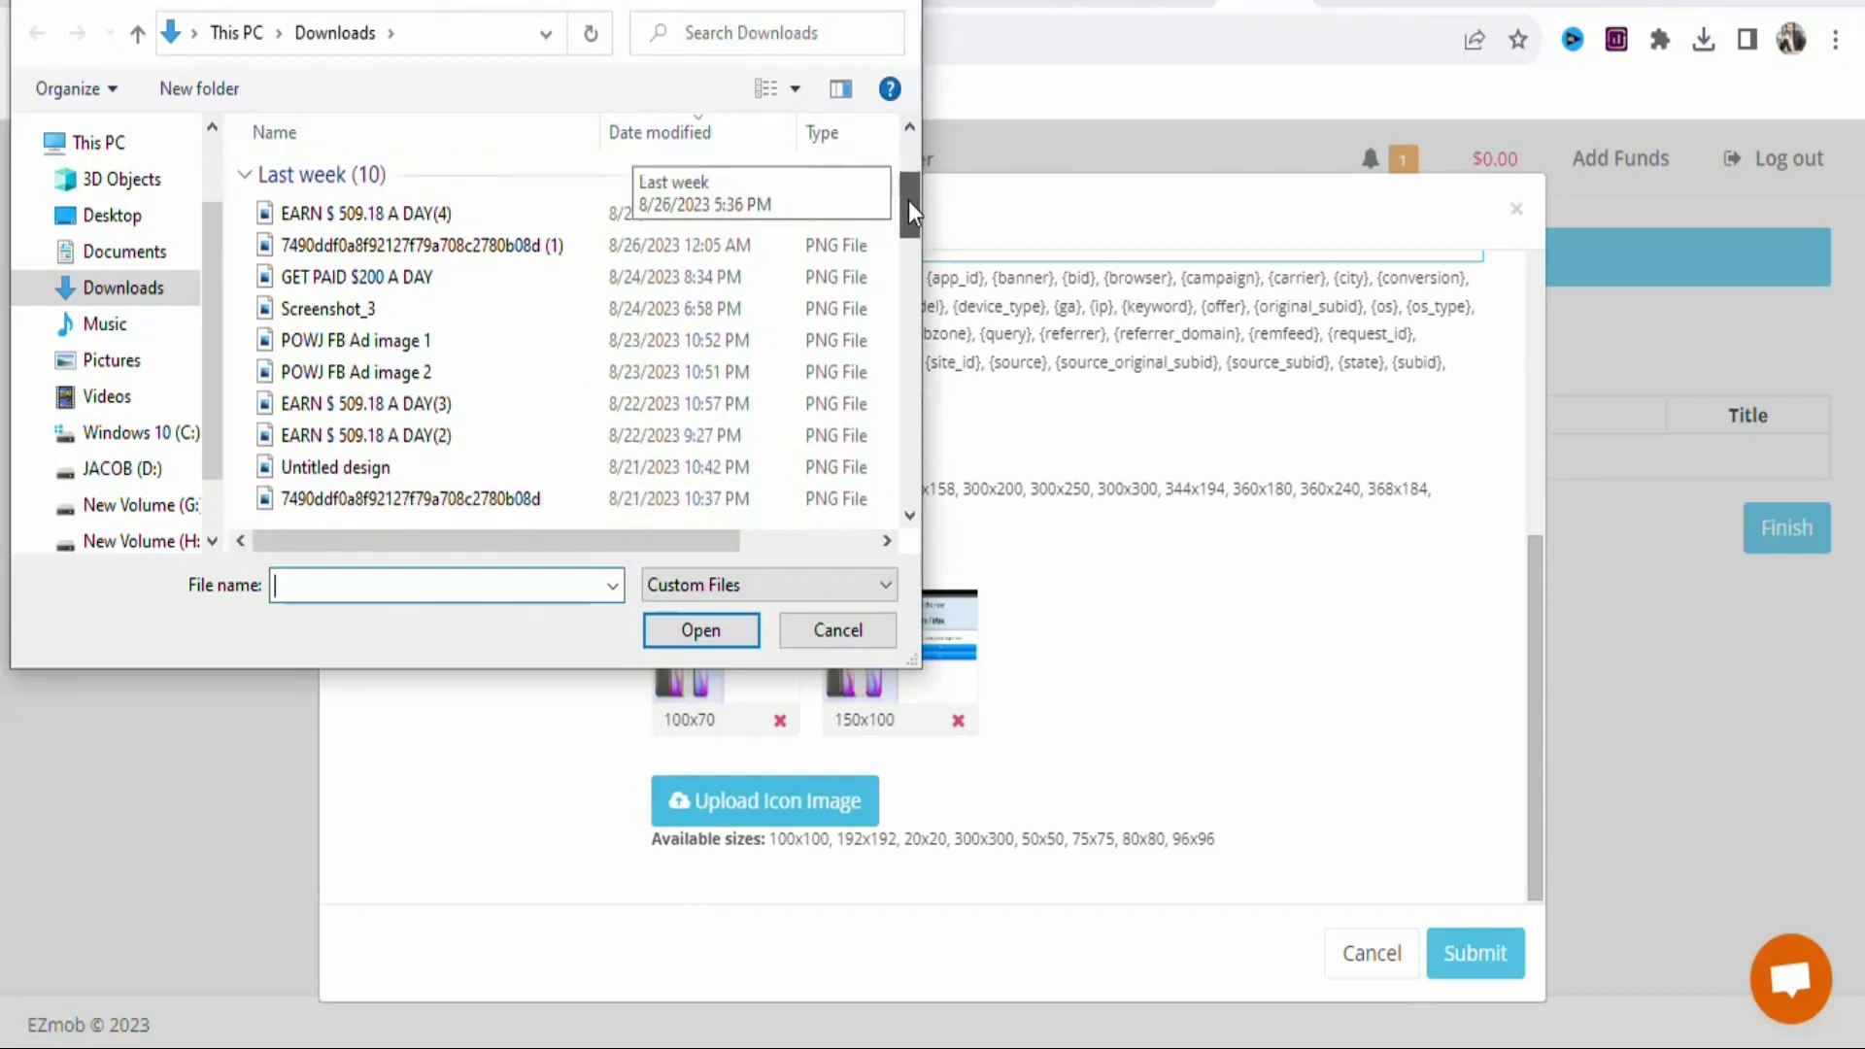
left_click(745, 412)
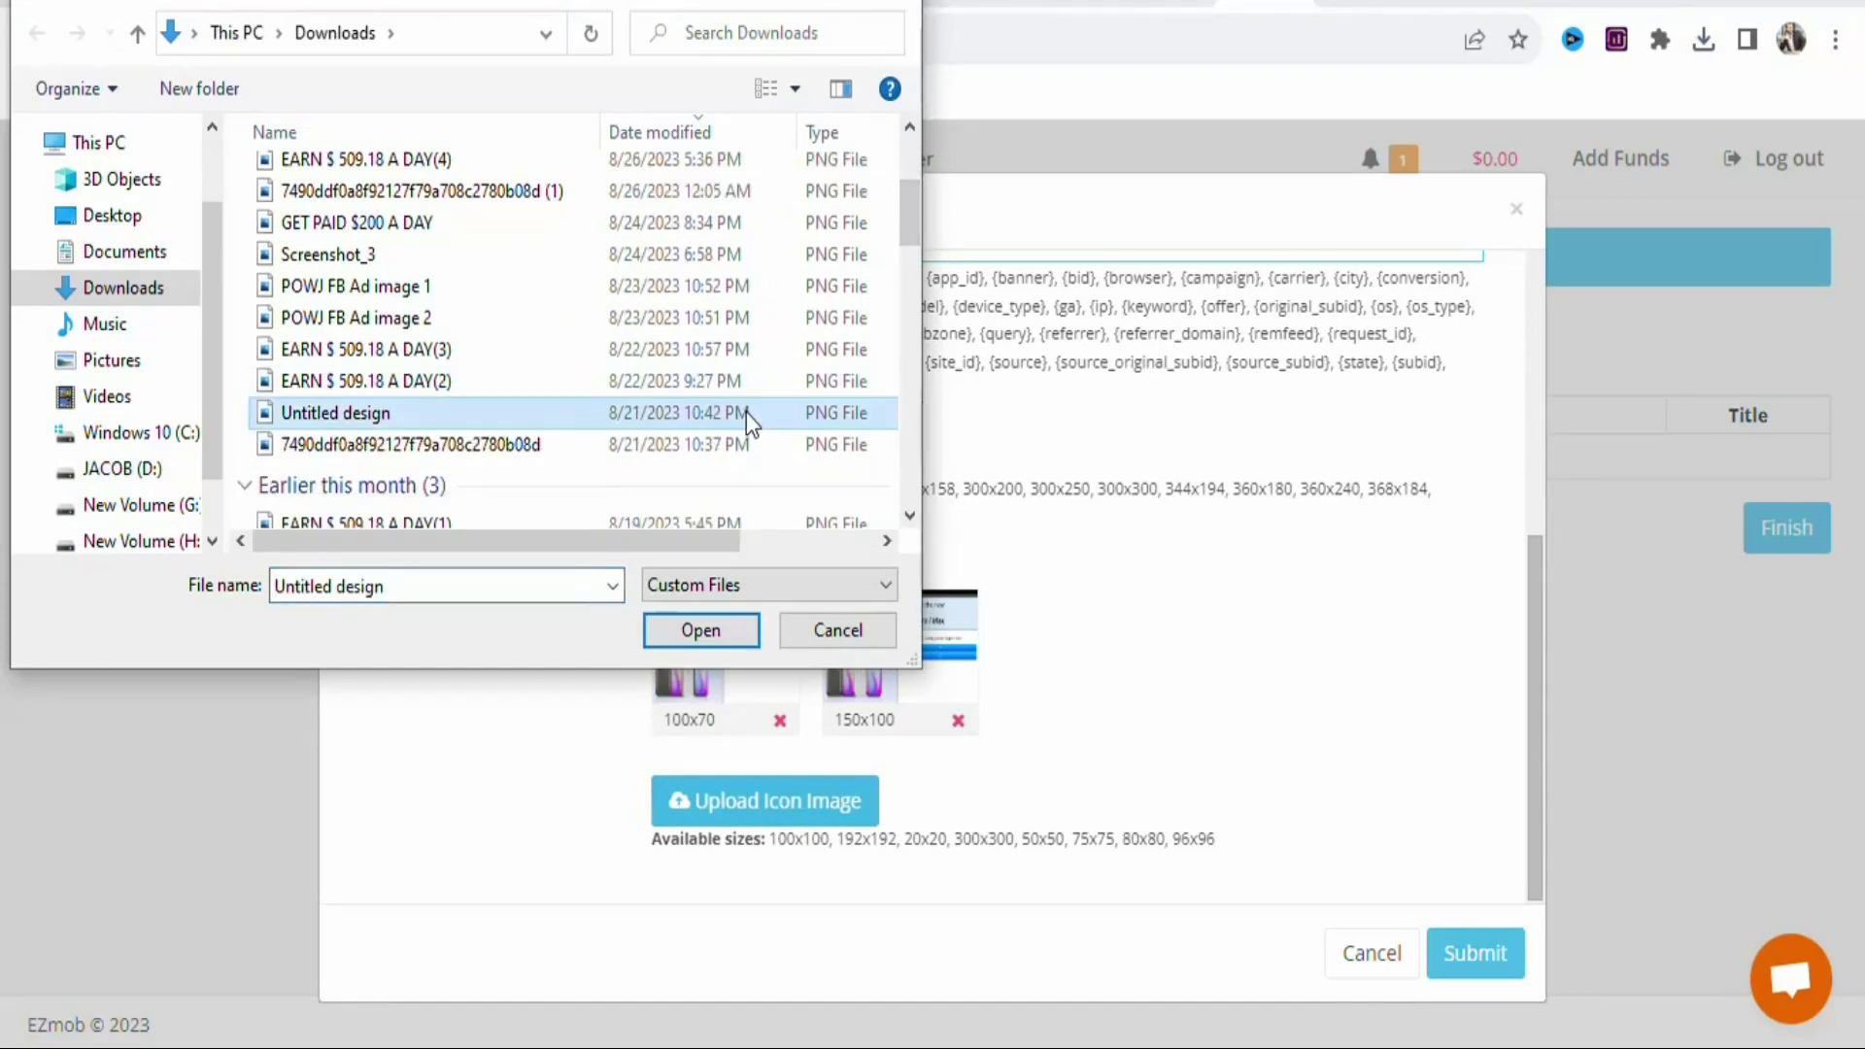
left_click(699, 632)
Keep only the 100x100 and 192x192 sizes of the uploaded icon image and add them to the ad.
left_click(818, 707)
left_click(692, 708)
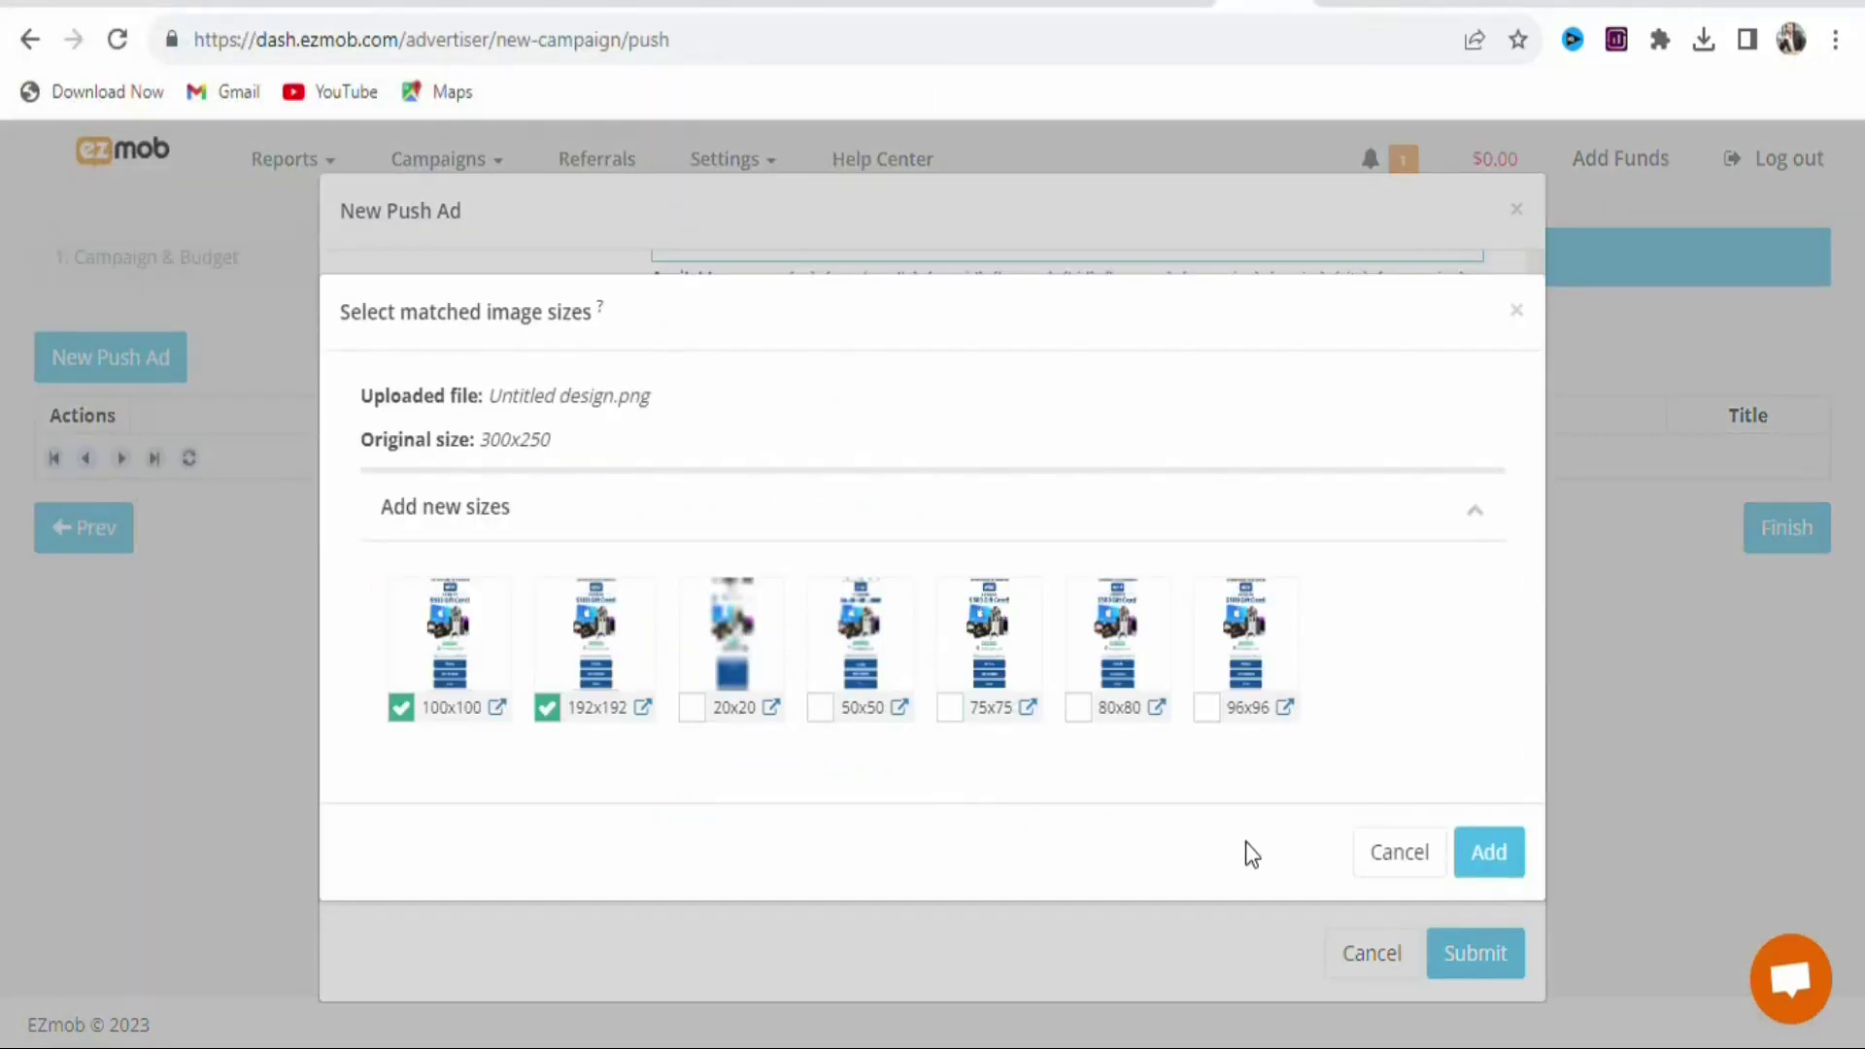
left_click(1492, 850)
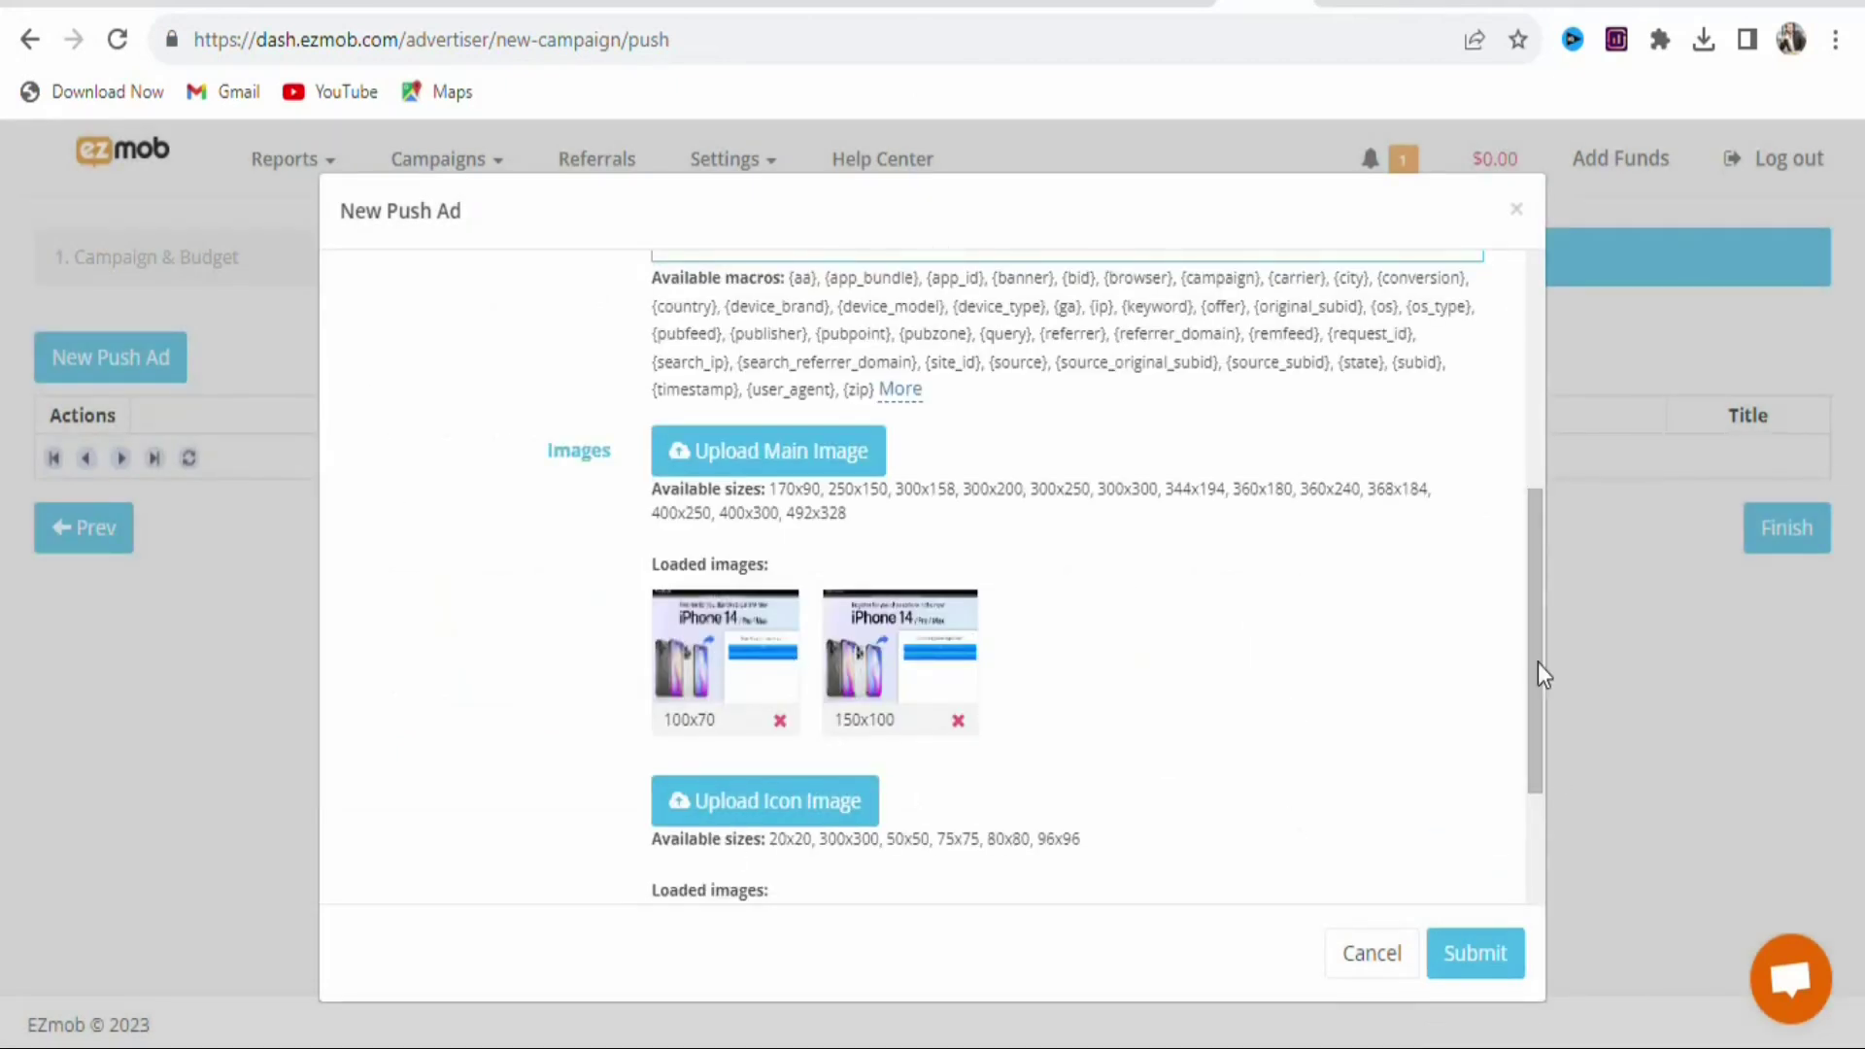
Submit the new push ad and finish creating the push campaign.
left_click_drag(1538, 641, 1544, 767)
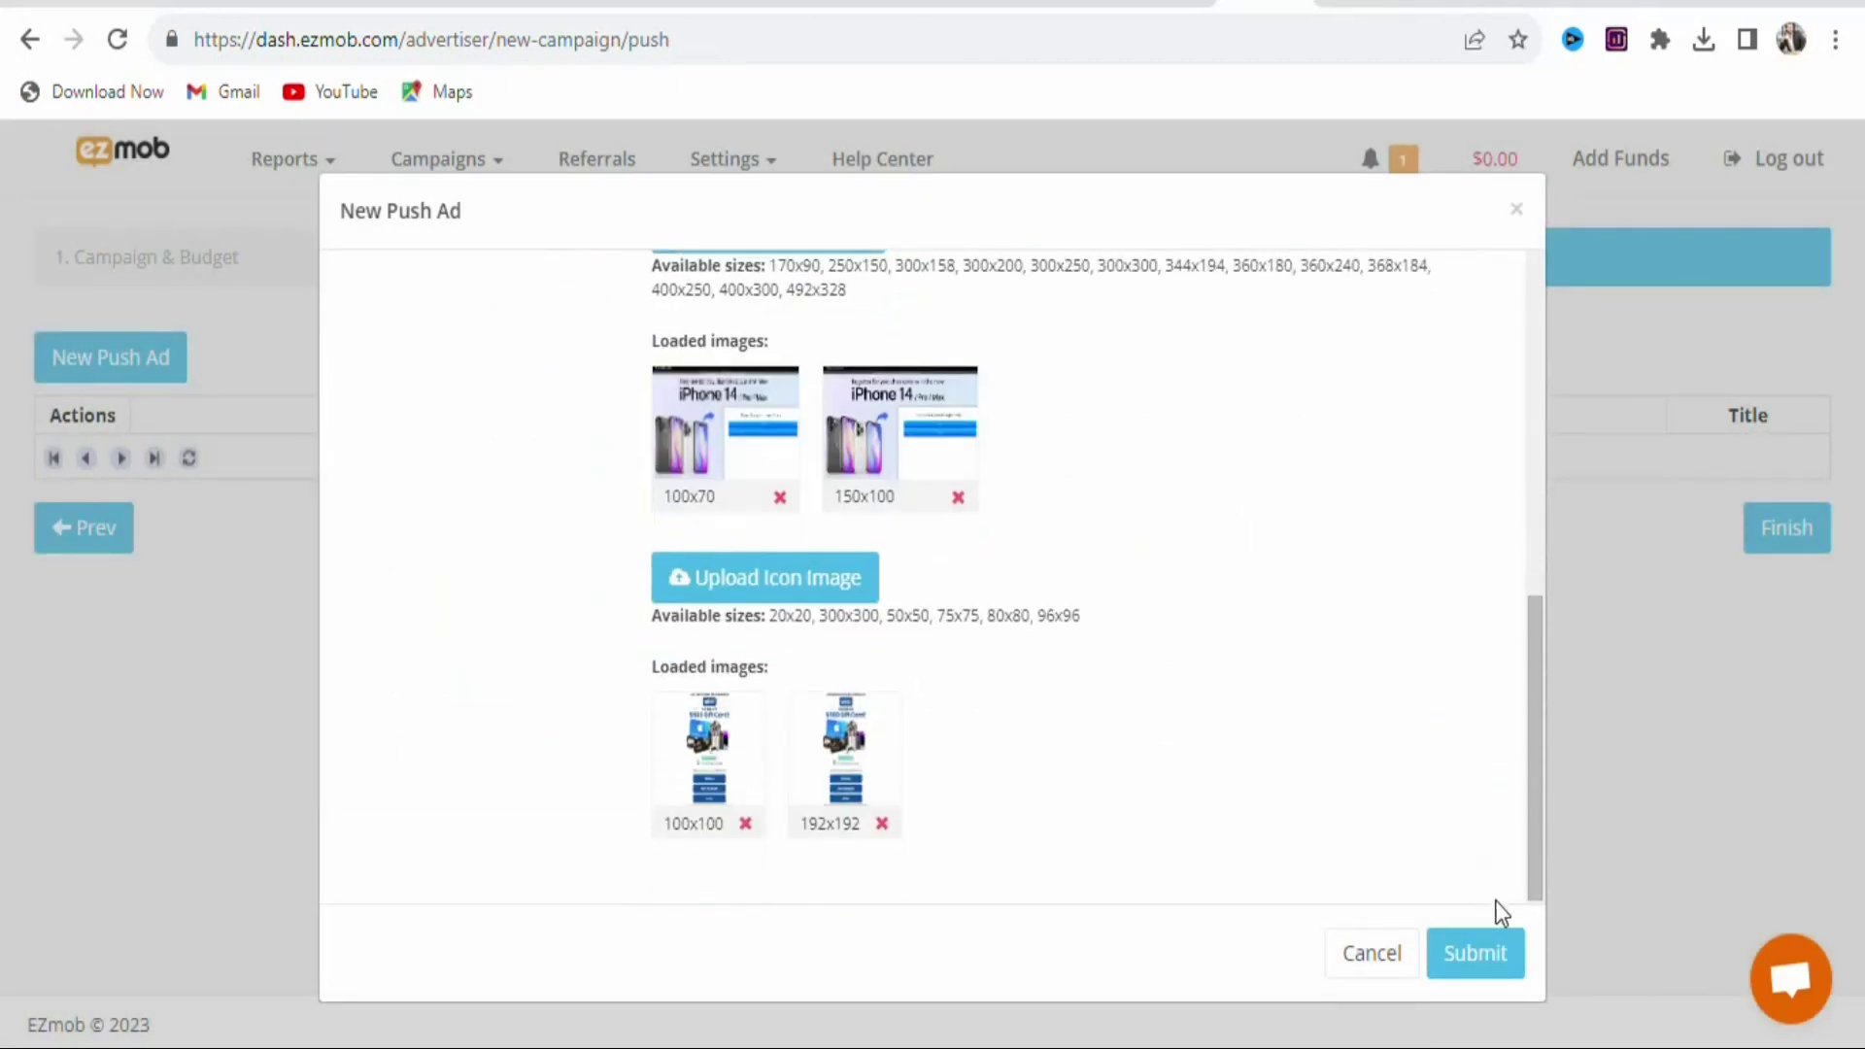
left_click(1475, 957)
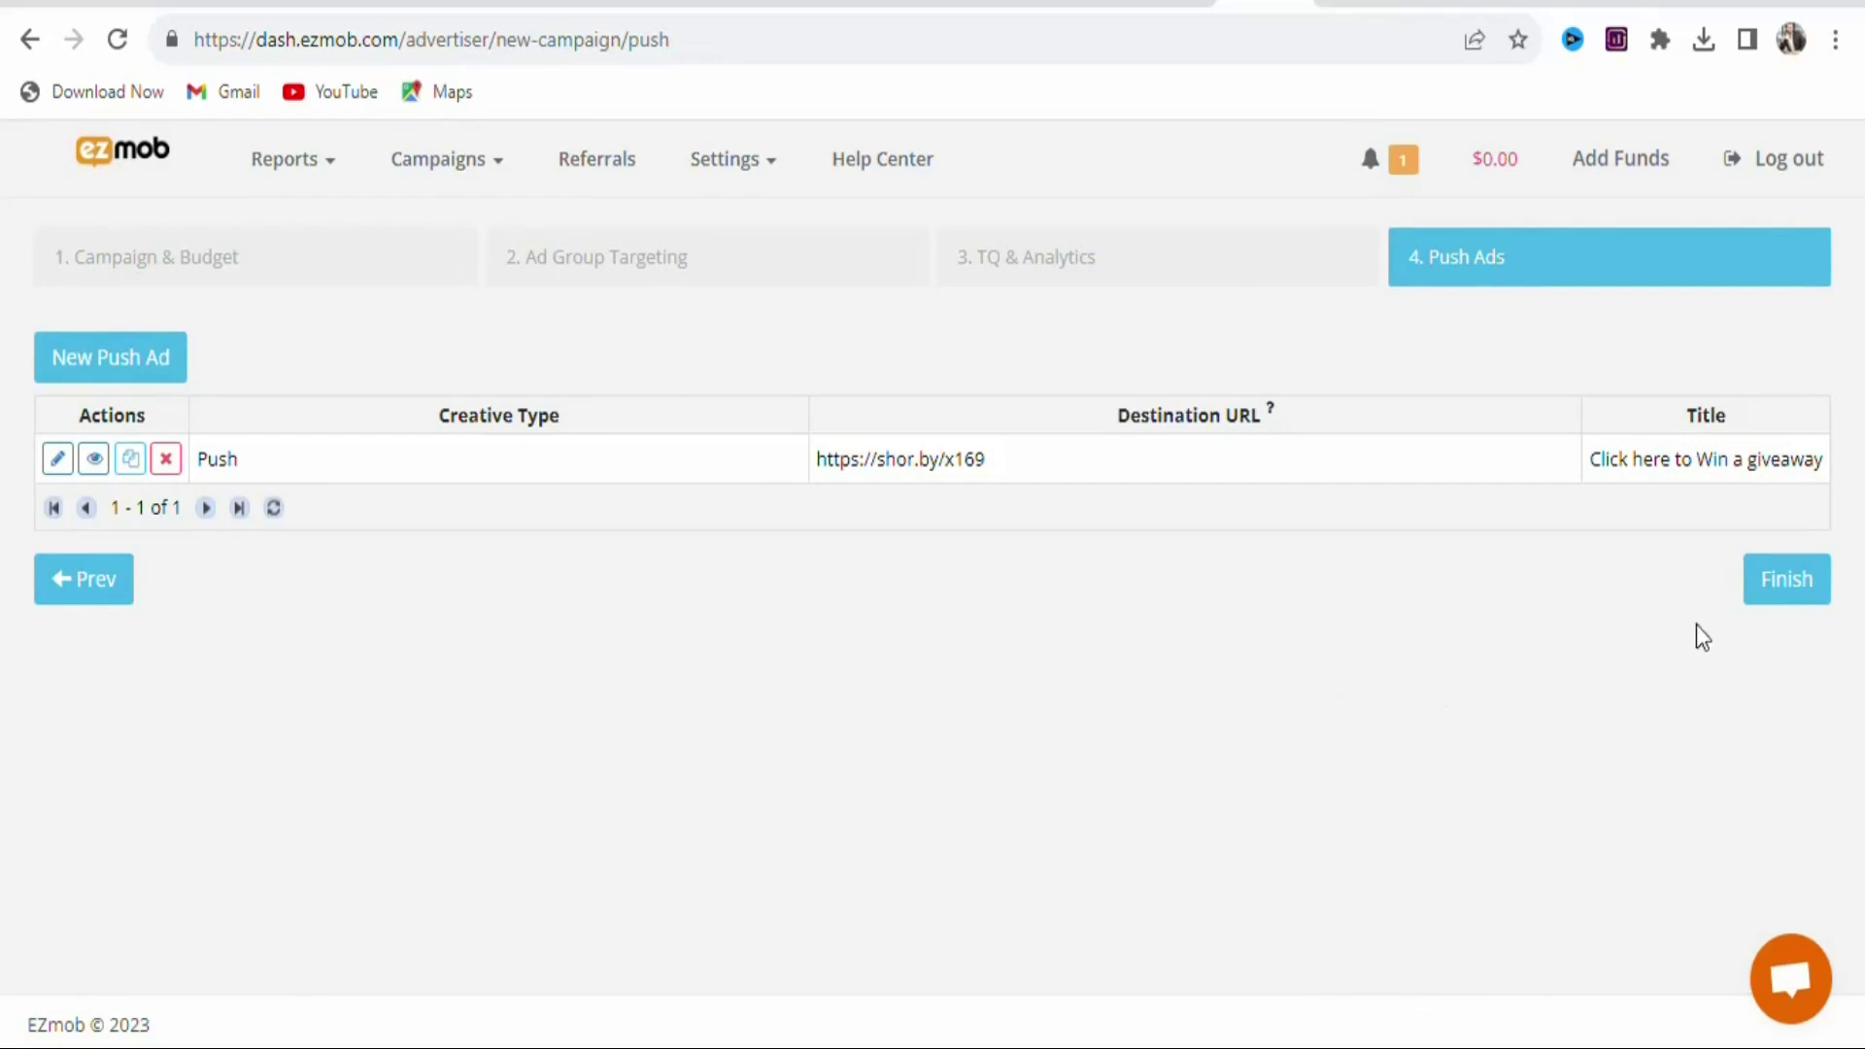
left_click(1778, 599)
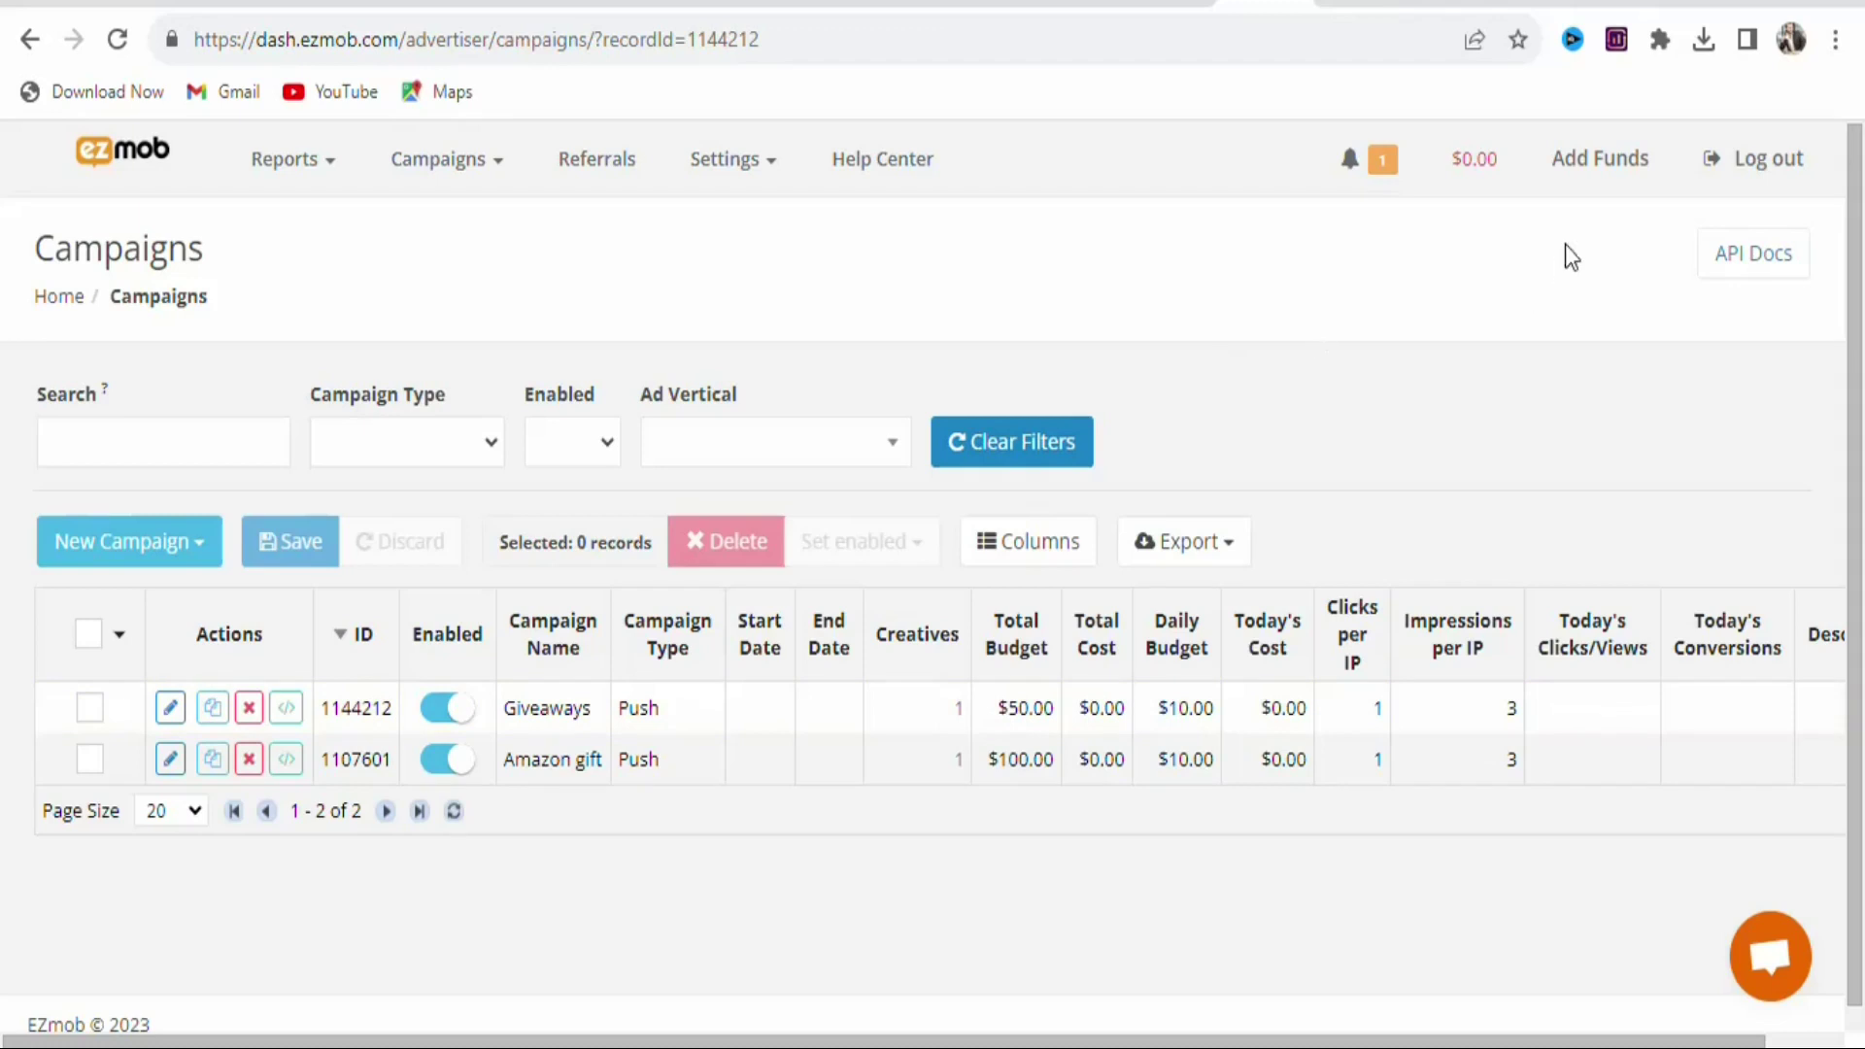
Open the page for adding funds to the advertiser account.
left_click(1589, 177)
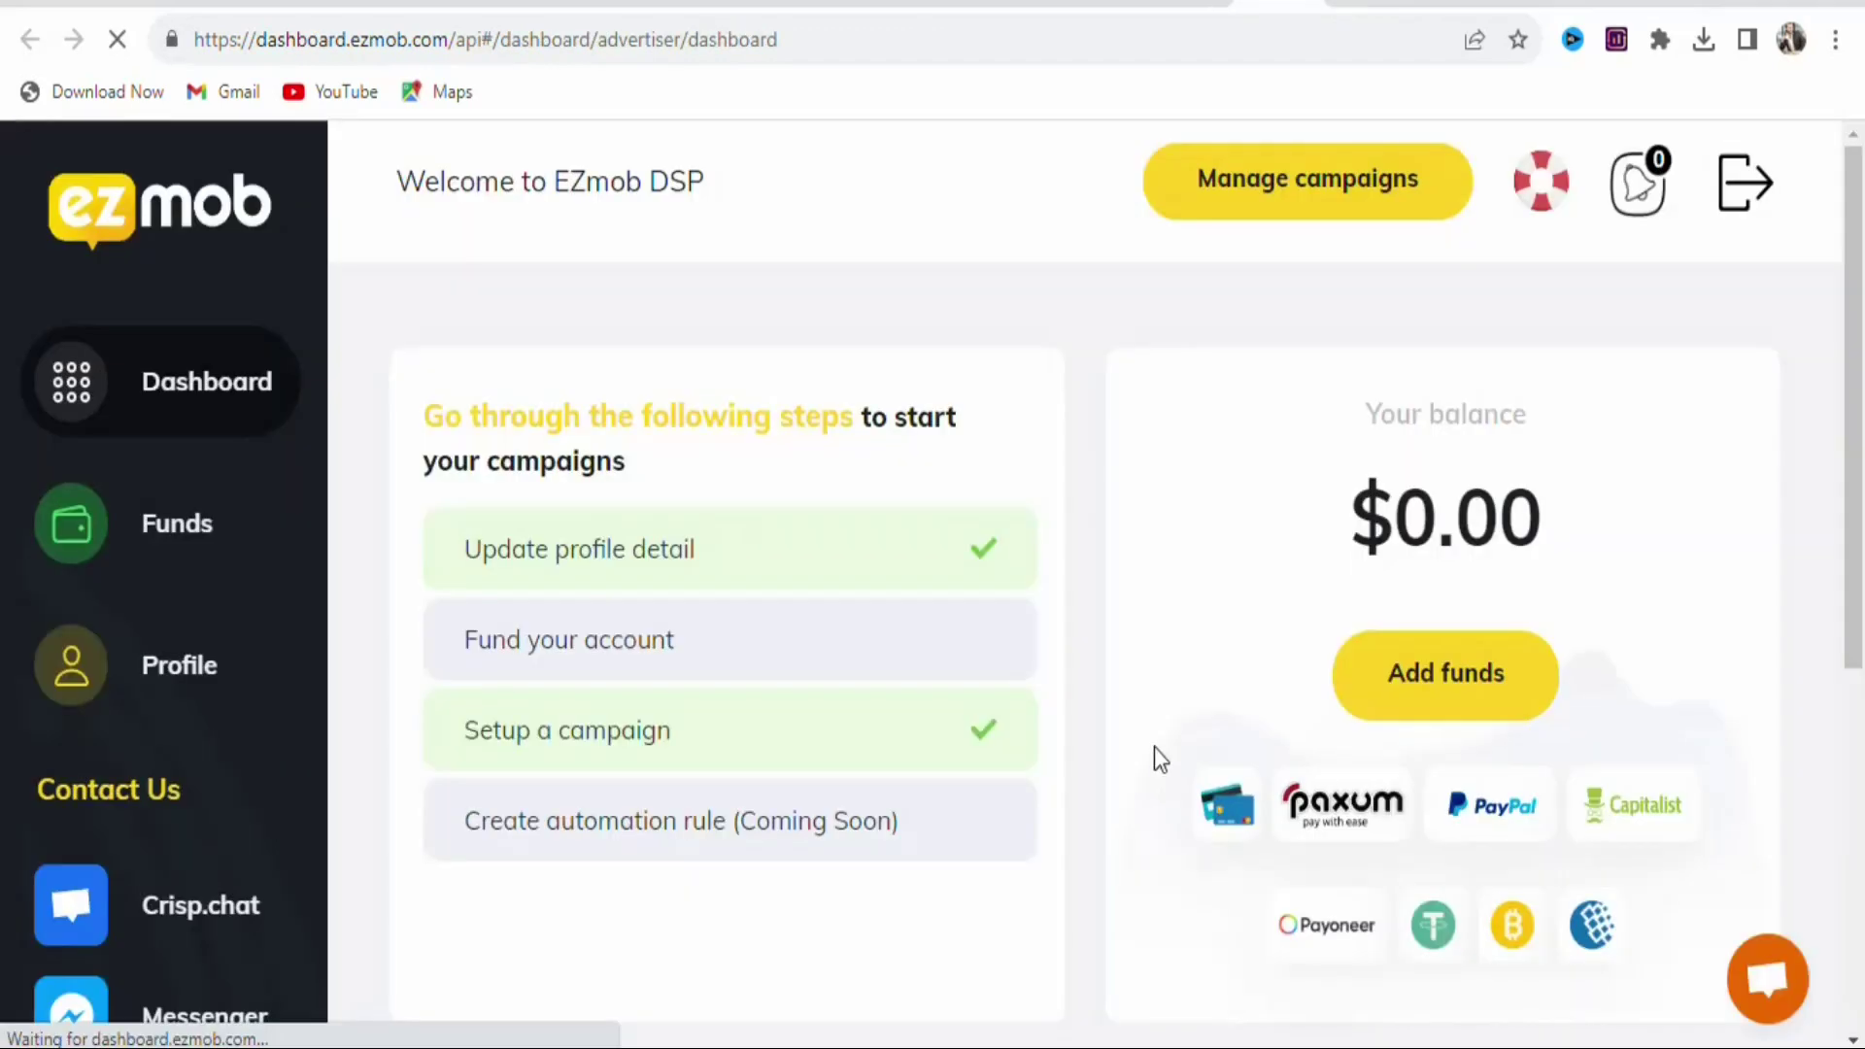
left_click(1431, 693)
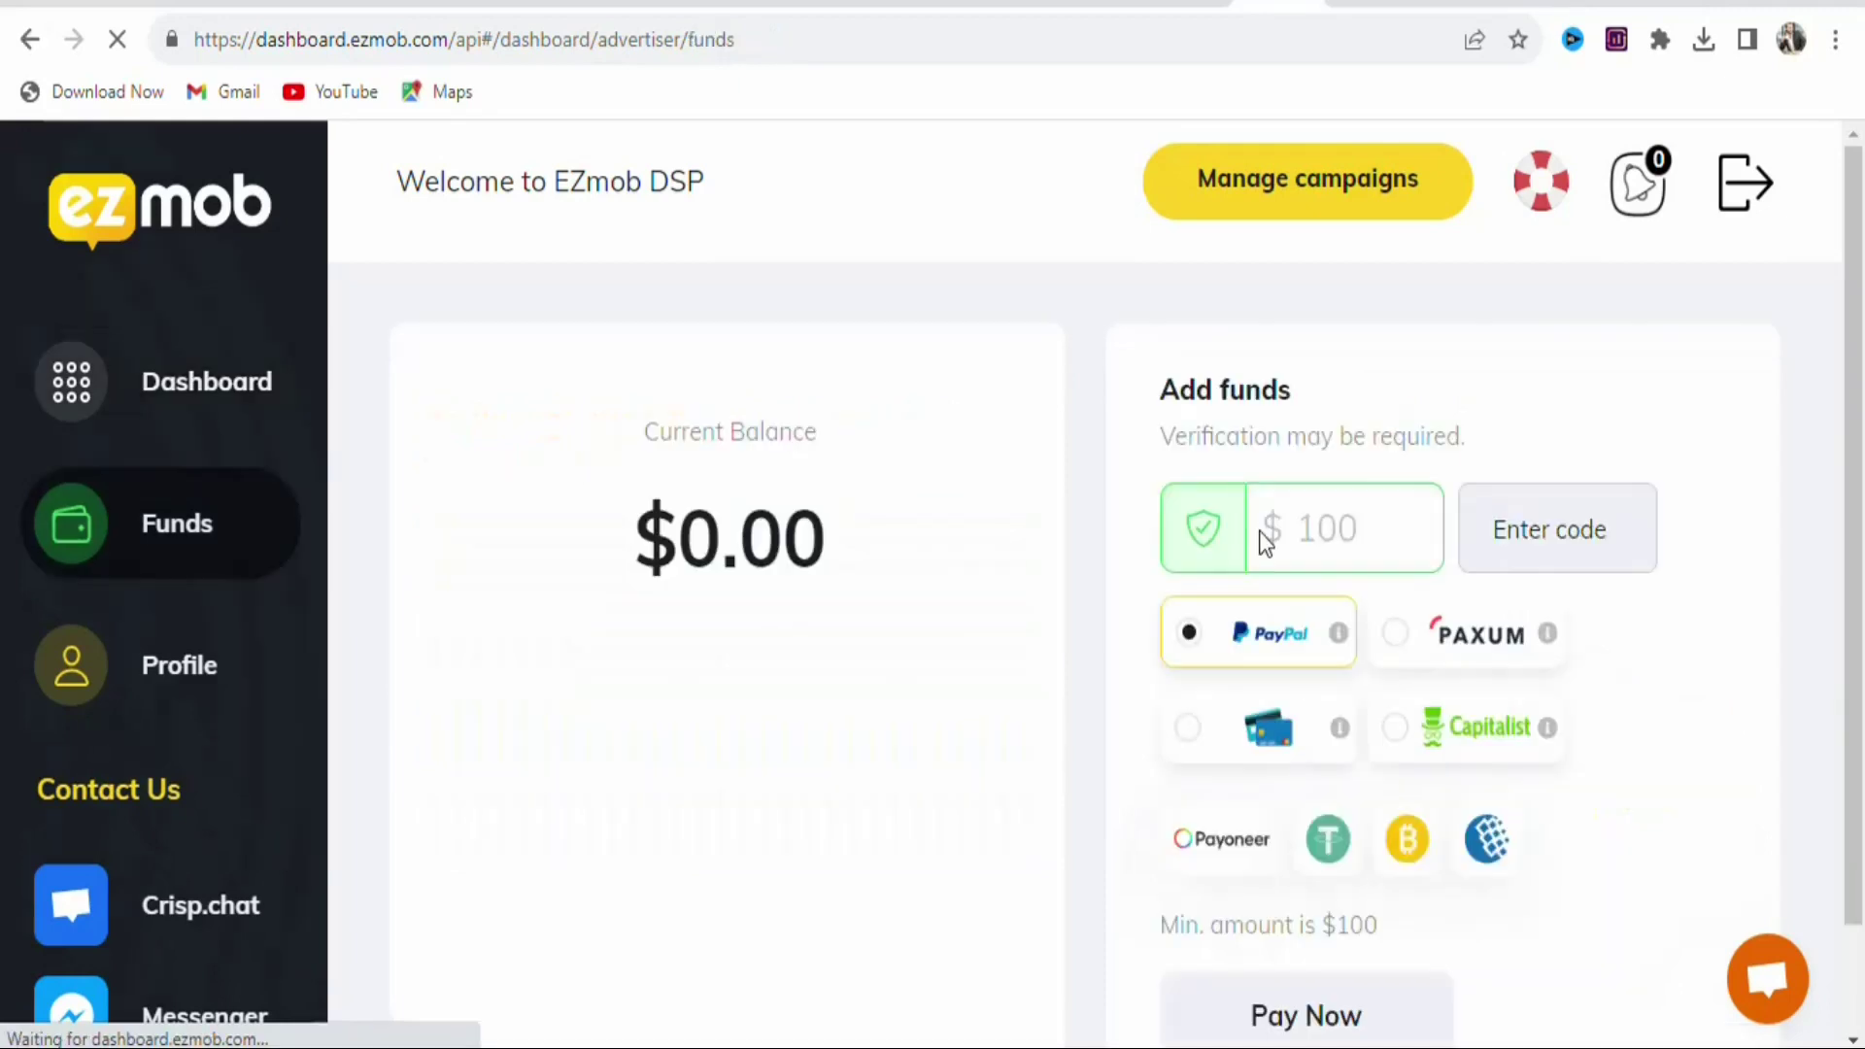